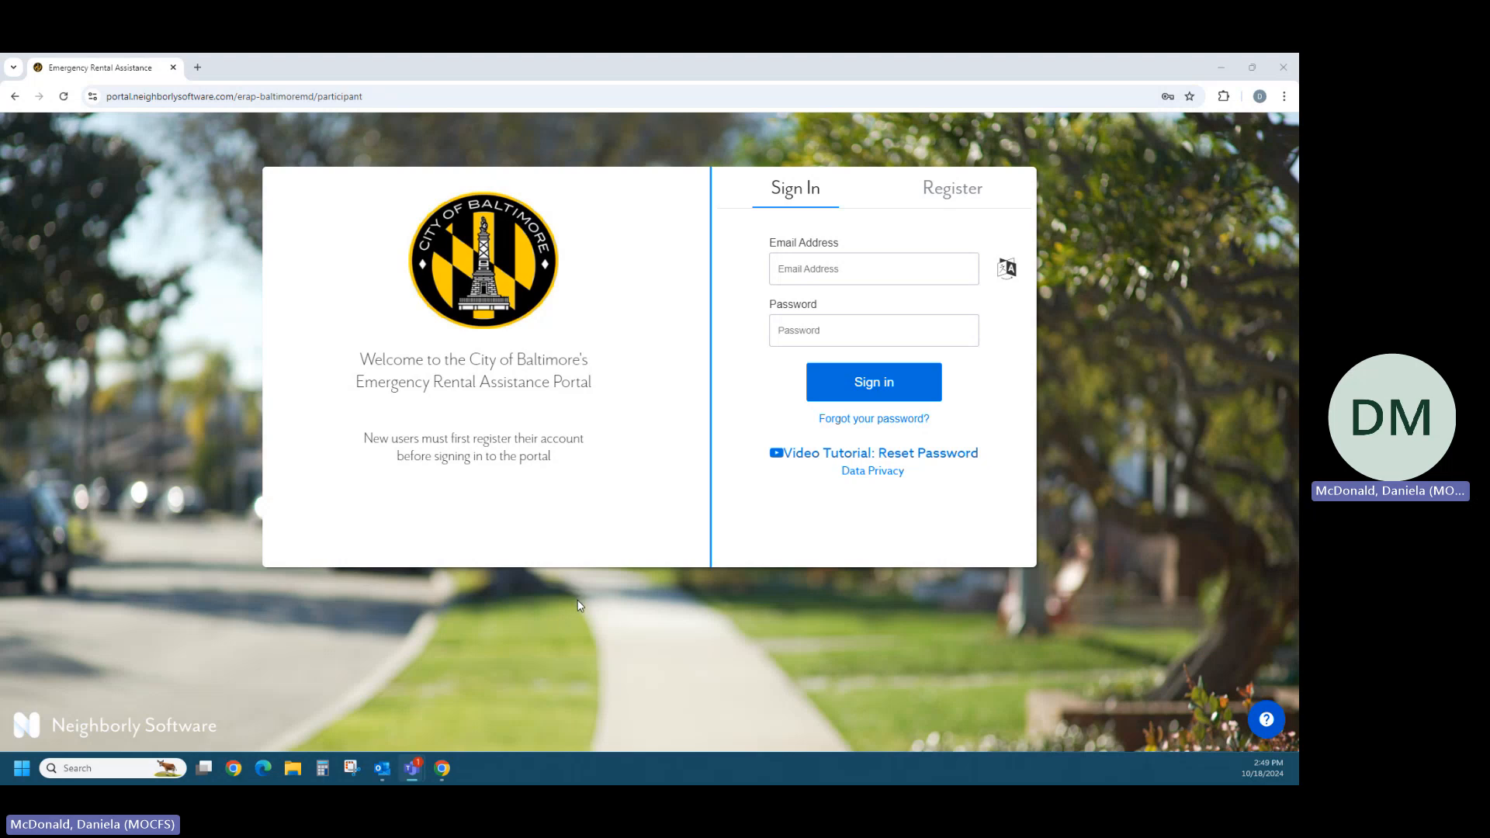
- Sign in to the Emergency Rental Assistance portal using the saved account email and password
{"action": "left_click", "coordinate": [949, 203]}
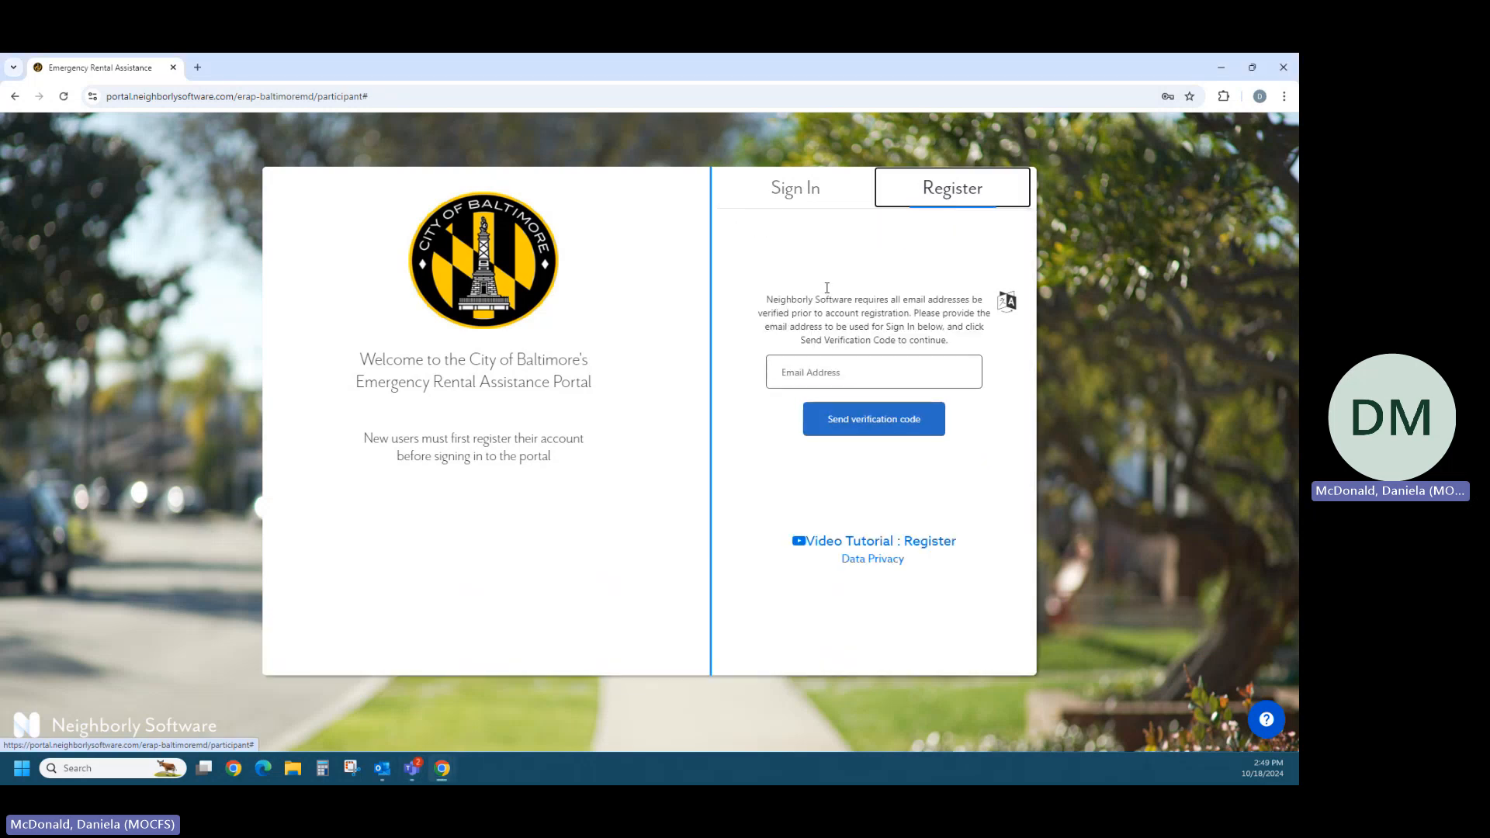
{"action": "left_click", "coordinate": [808, 200]}
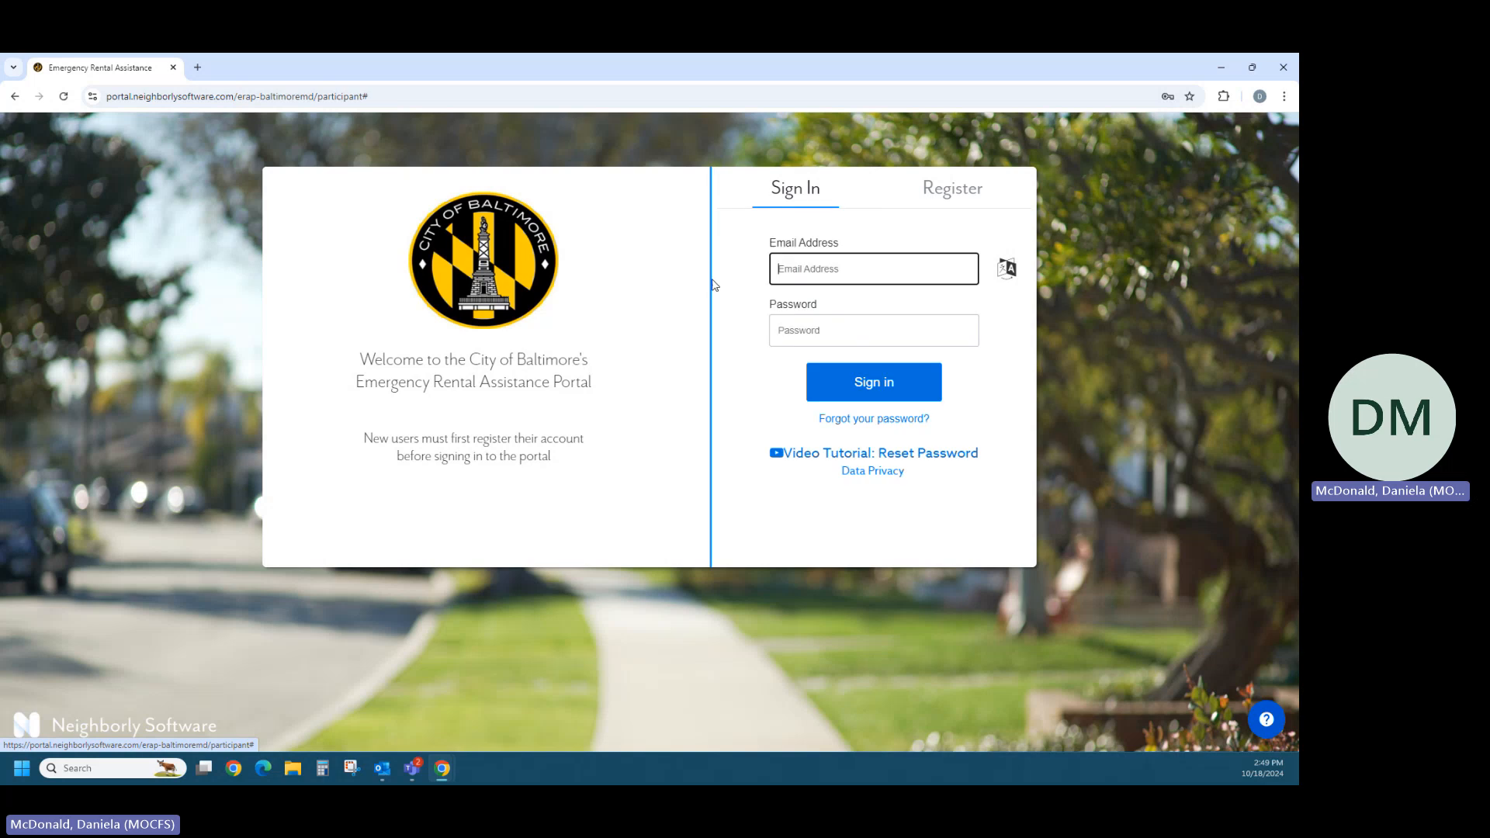
{"action": "left_click", "coordinate": [828, 279]}
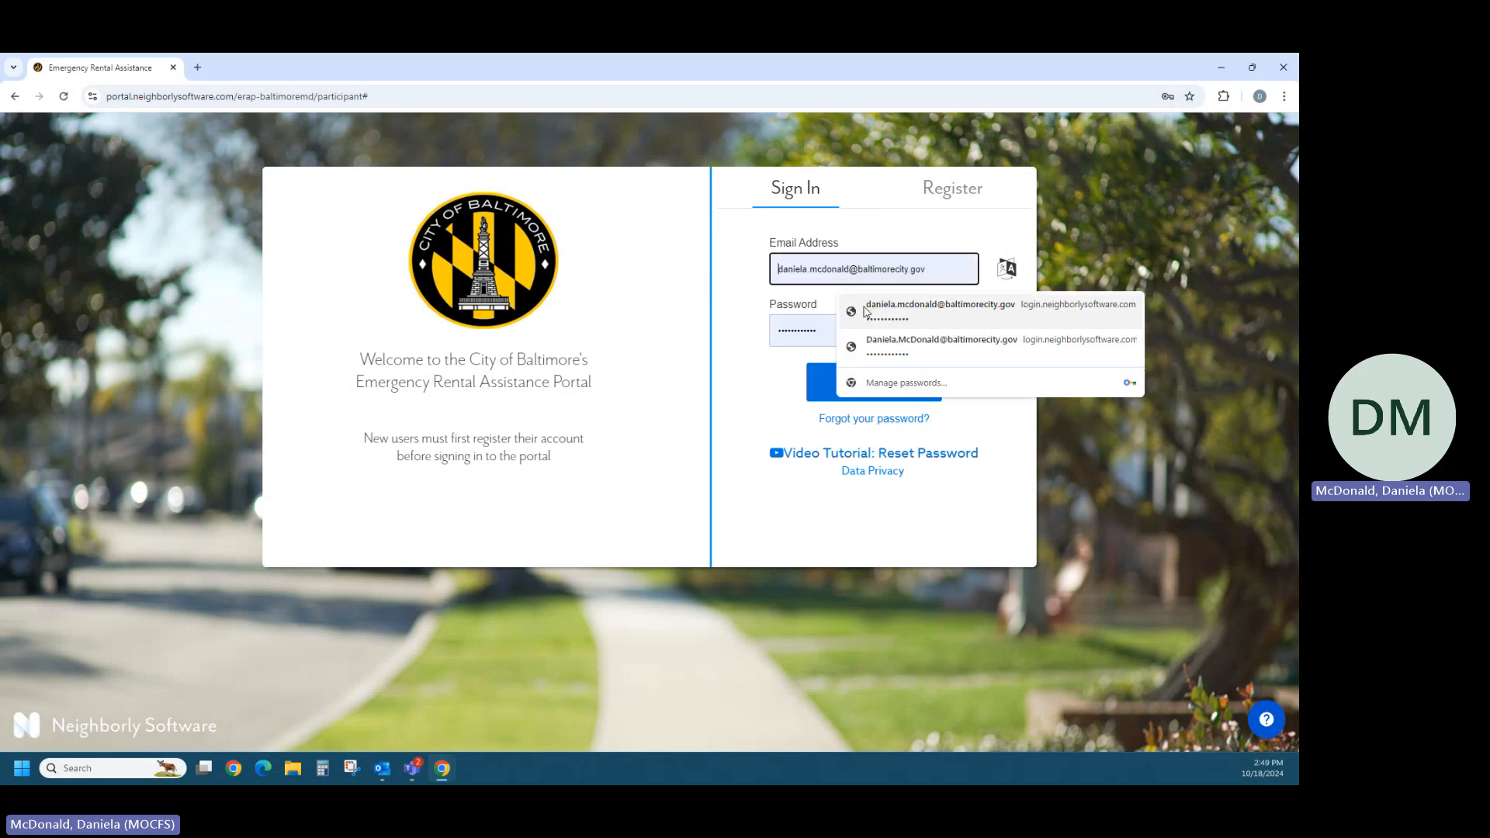
{"action": "left_click", "coordinate": [867, 312]}
{"action": "left_click", "coordinate": [875, 382]}
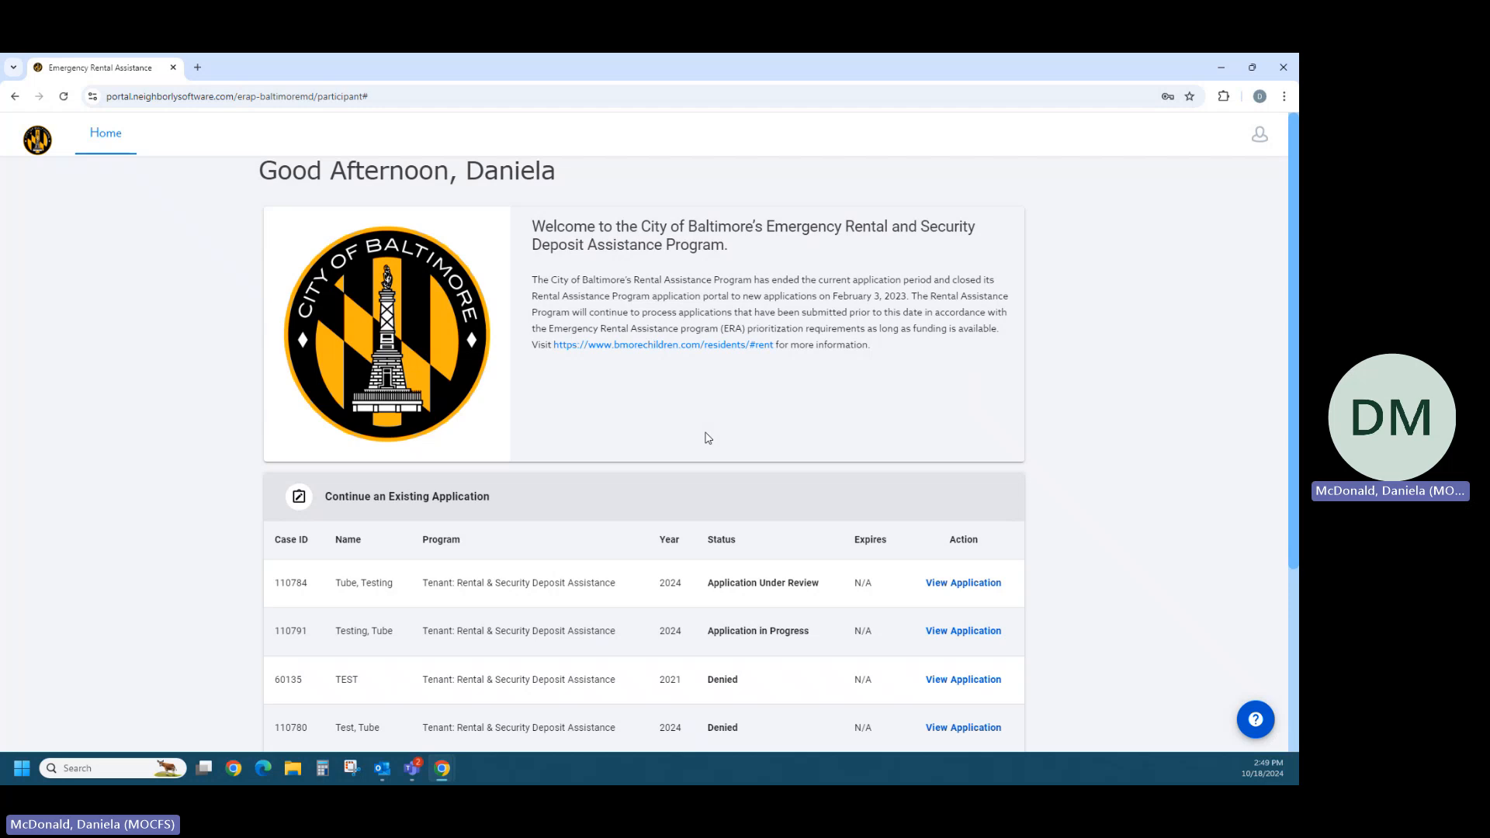
- Start a new Tenant: Rental & Security Deposit Assistance application named "Test, Test"
{"action": "scroll", "coordinate": [708, 439], "scroll_direction": "down", "scroll_amount": 1}
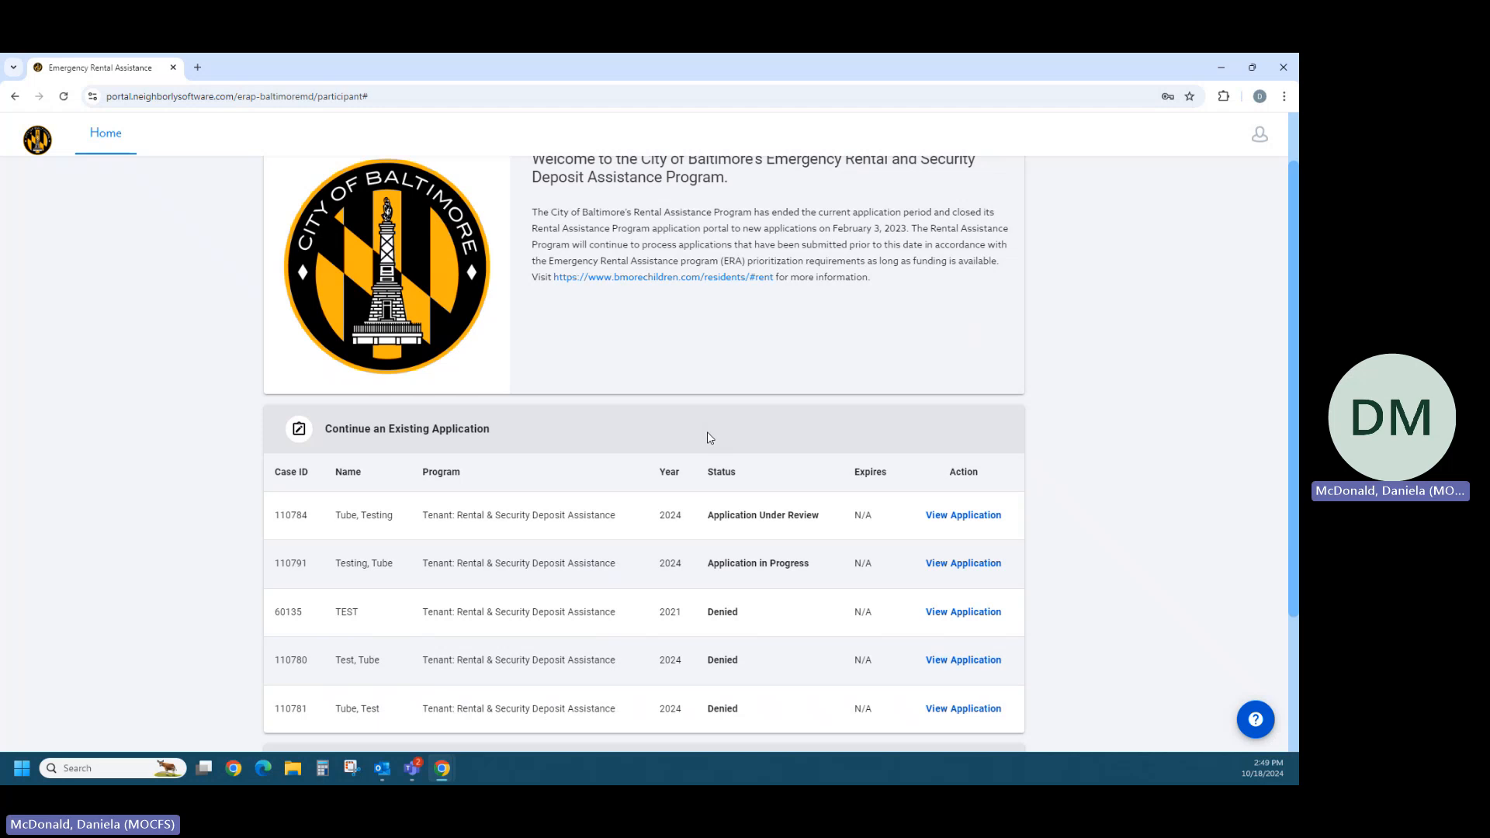
{"action": "scroll", "coordinate": [708, 439], "scroll_direction": "down", "scroll_amount": 3}
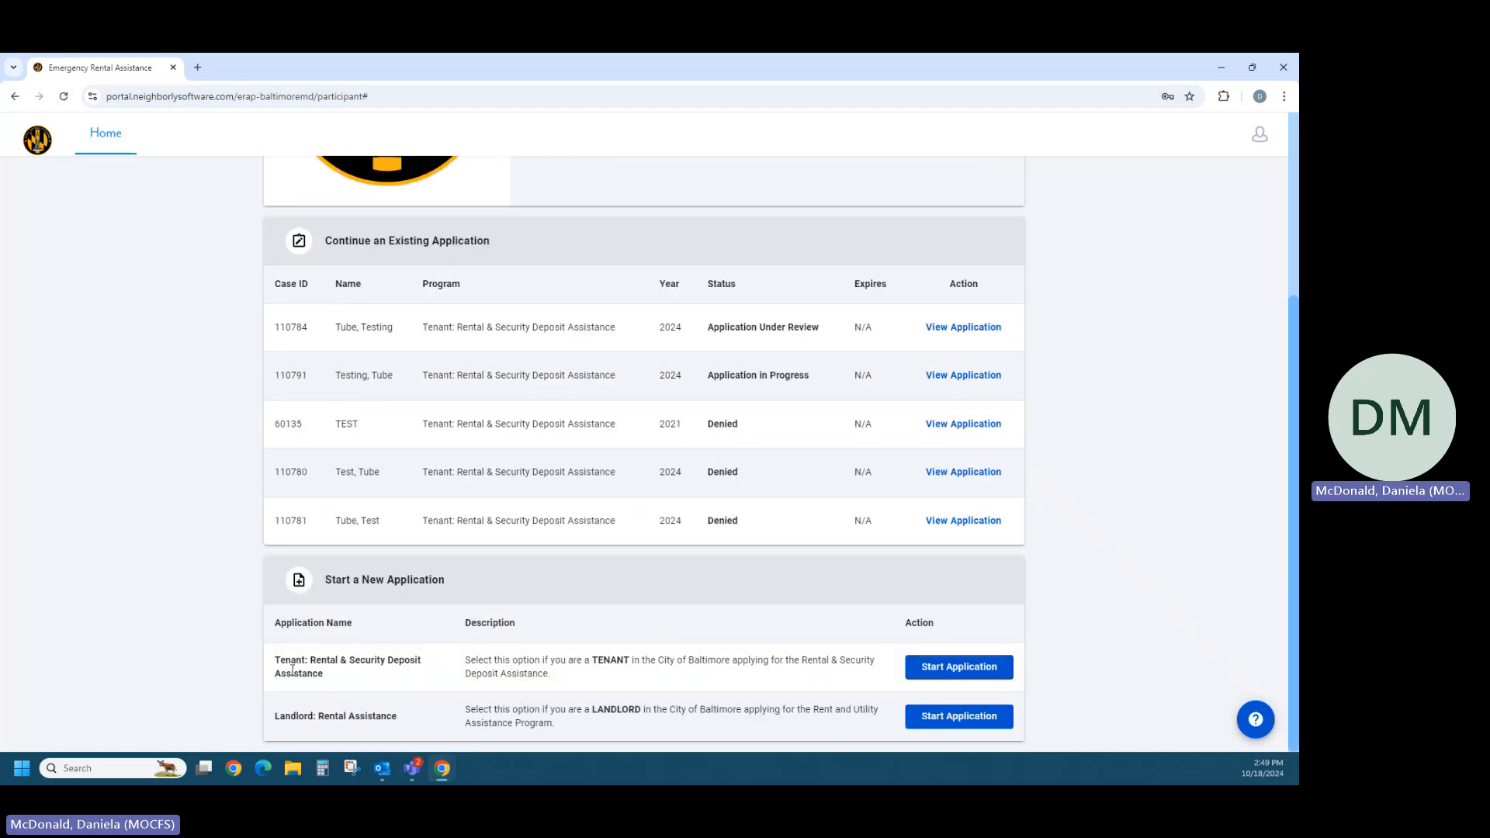
{"action": "left_click_drag", "start_coordinate": [292, 669], "coordinate": [738, 682]}
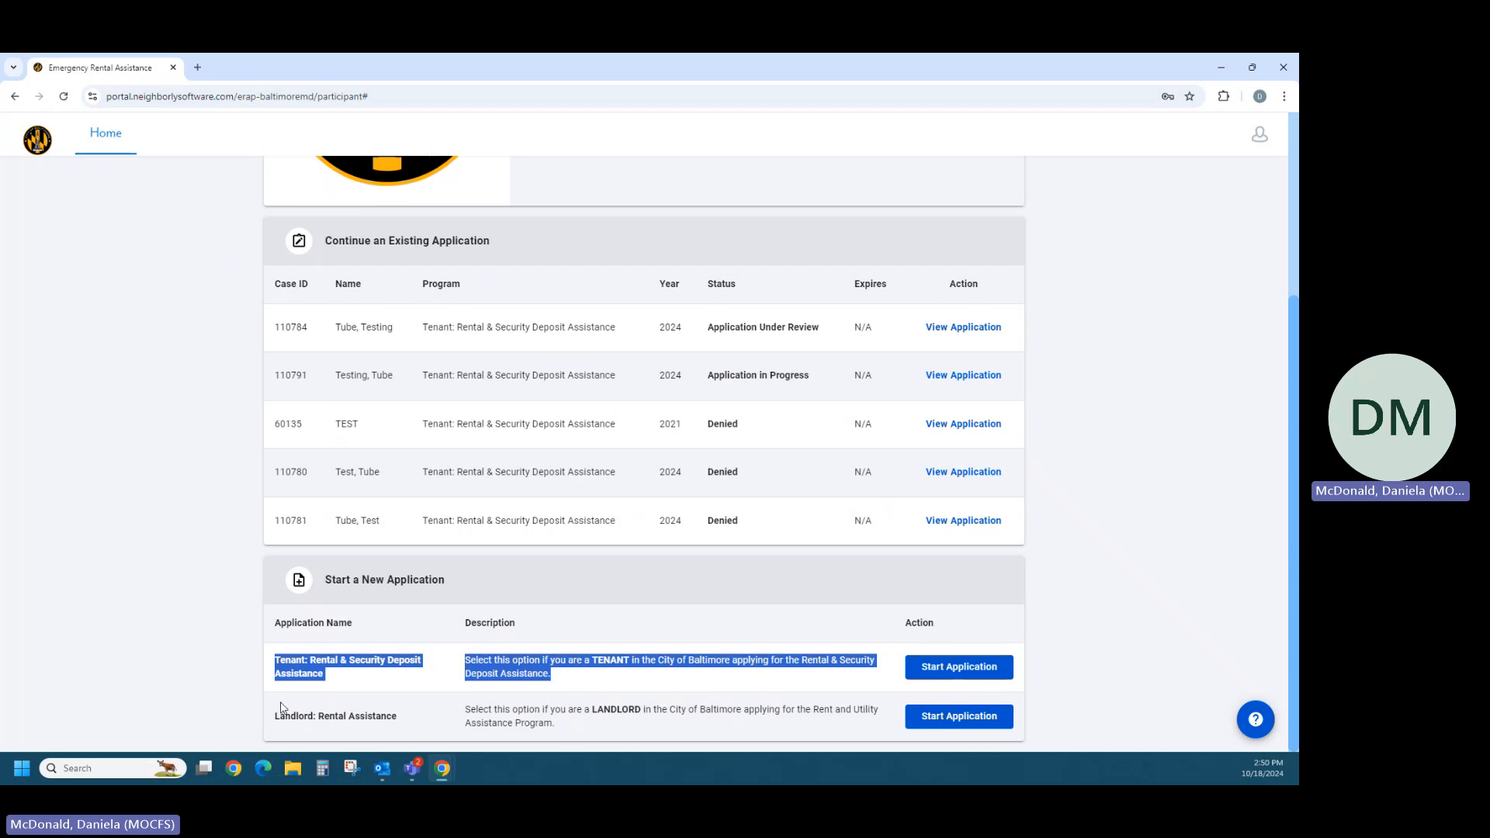
{"action": "left_click_drag", "start_coordinate": [274, 718], "coordinate": [623, 725]}
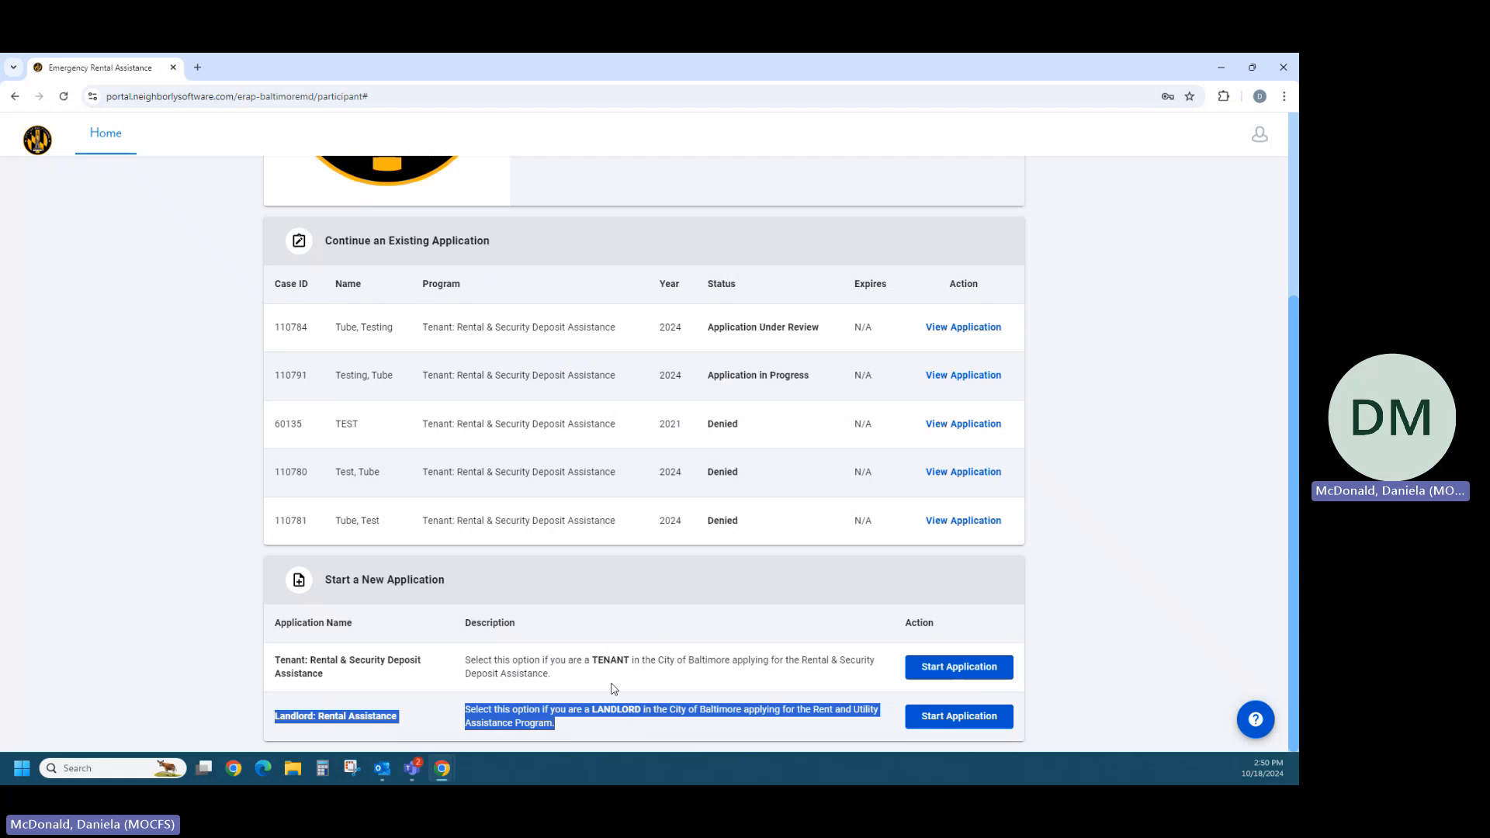
{"action": "left_click", "coordinate": [613, 689]}
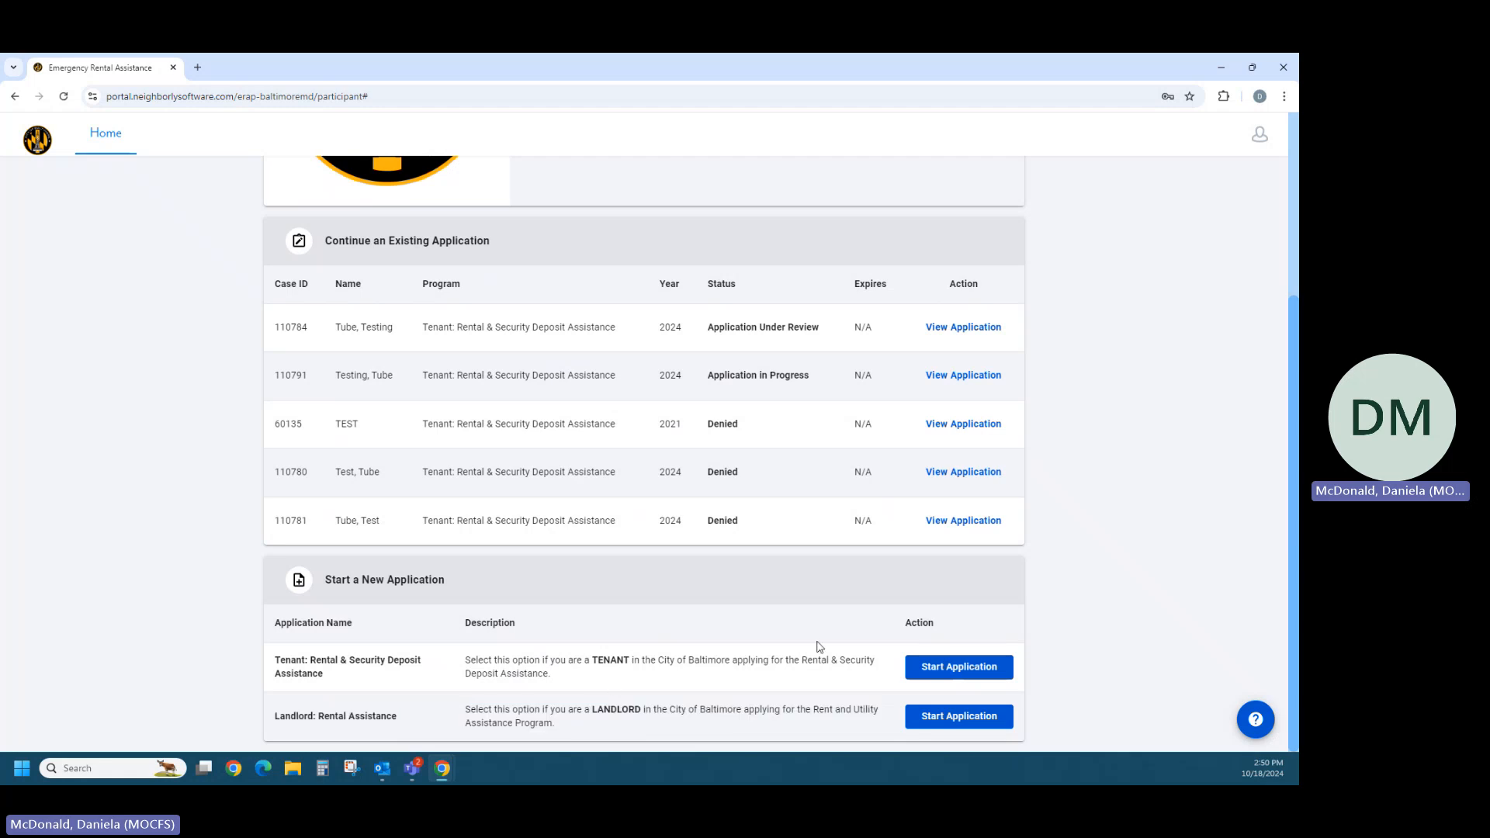
{"action": "left_click", "coordinate": [924, 672]}
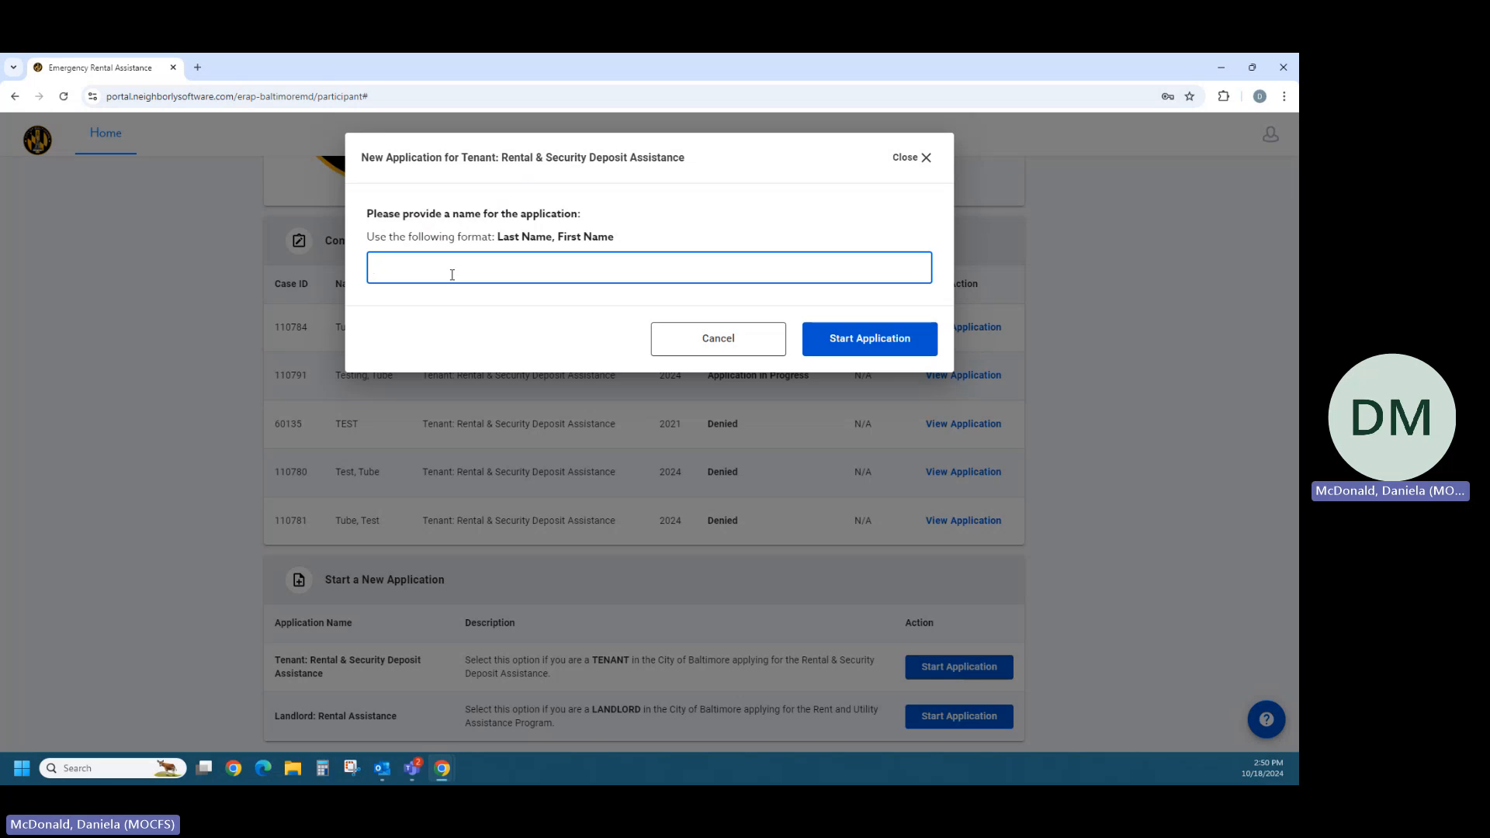
{"action": "type", "text": "Test, Test"}
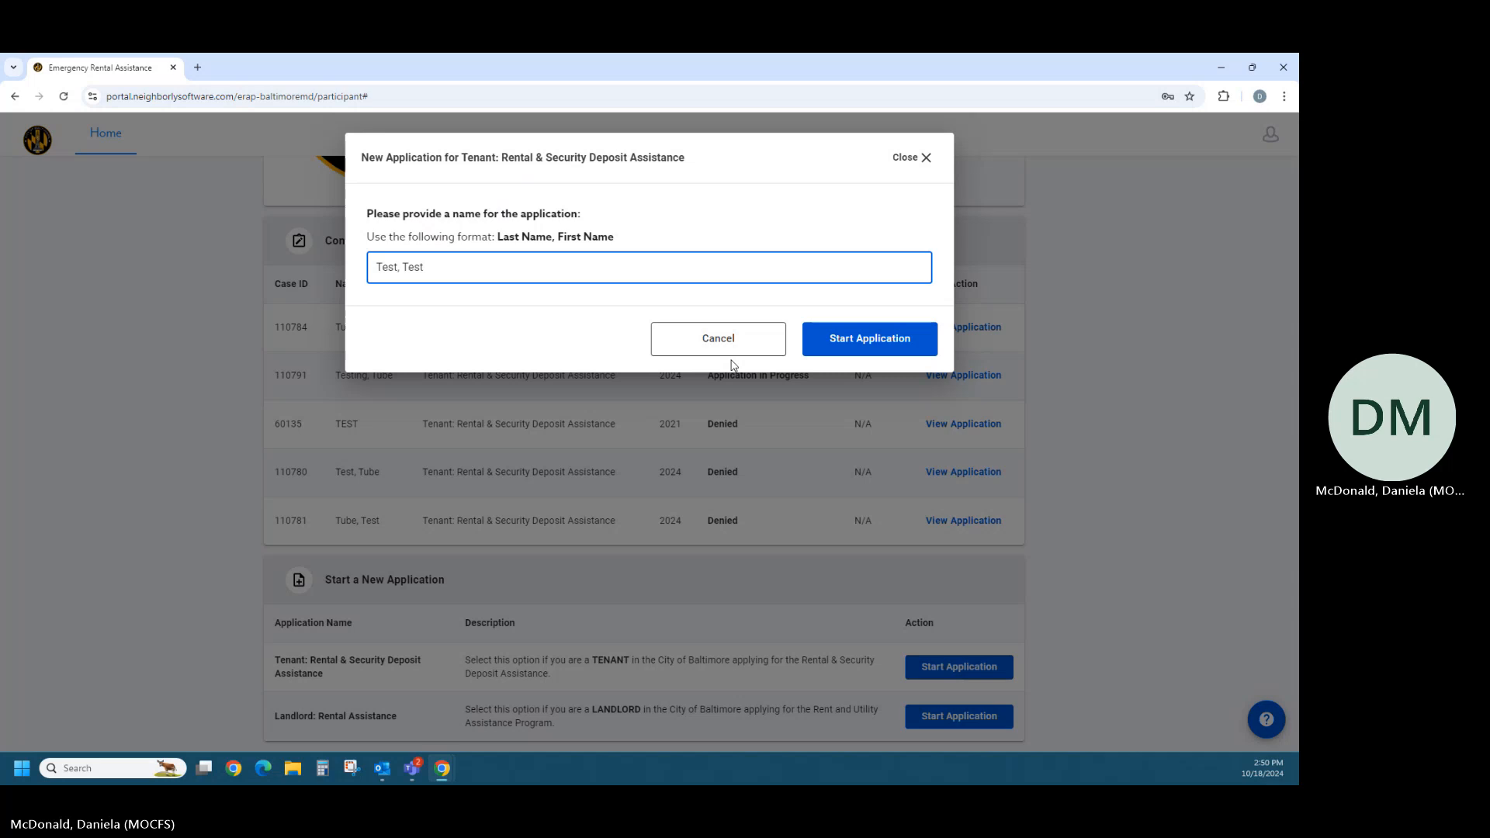
{"action": "left_click", "coordinate": [843, 343]}
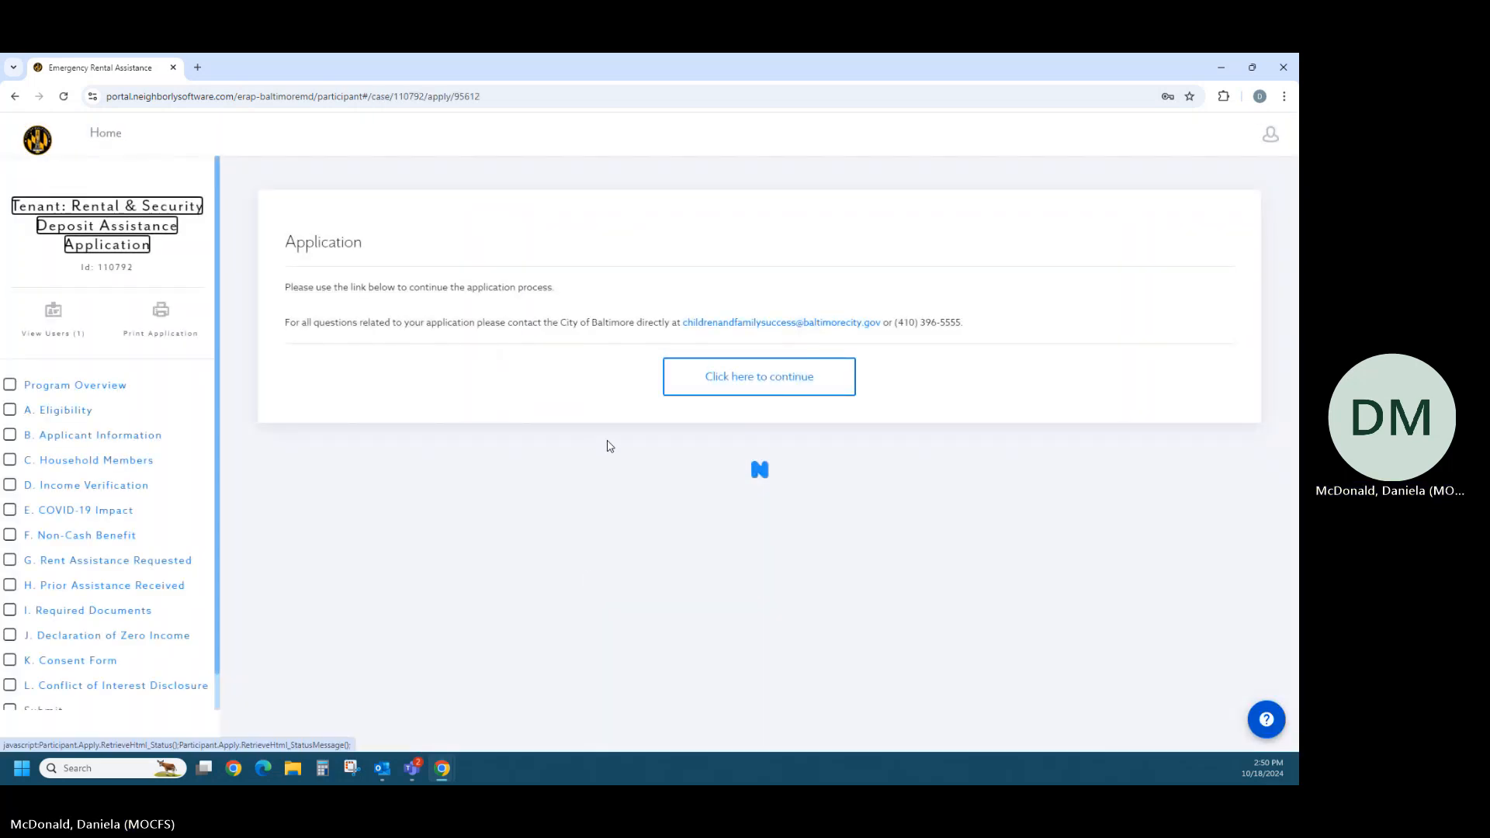
- Continue into the application, read through the Program Overview, and mark that section complete
{"action": "left_click", "coordinate": [695, 380]}
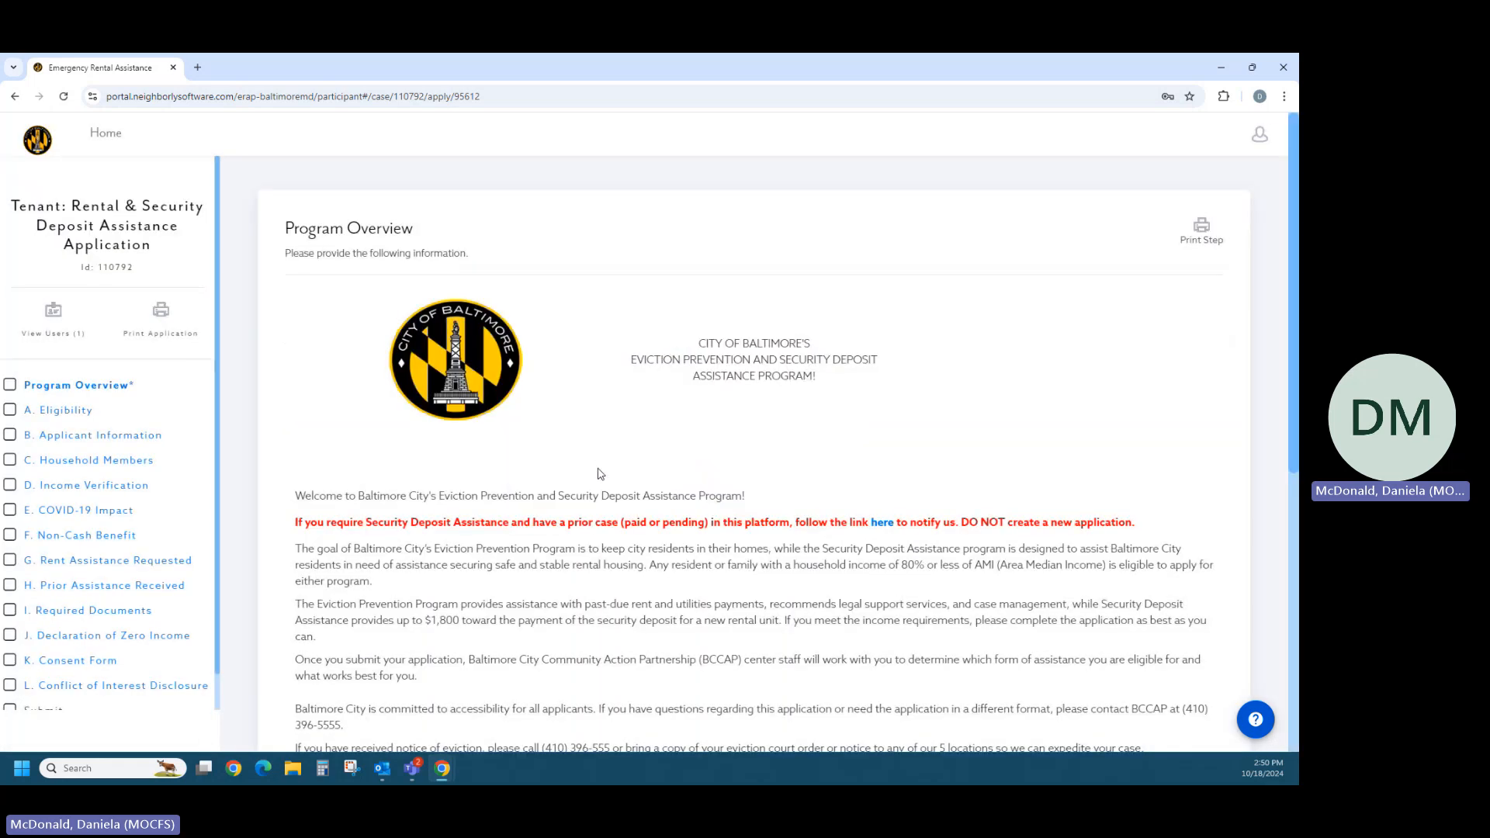
{"action": "scroll", "coordinate": [600, 473], "scroll_direction": "down", "scroll_amount": 2}
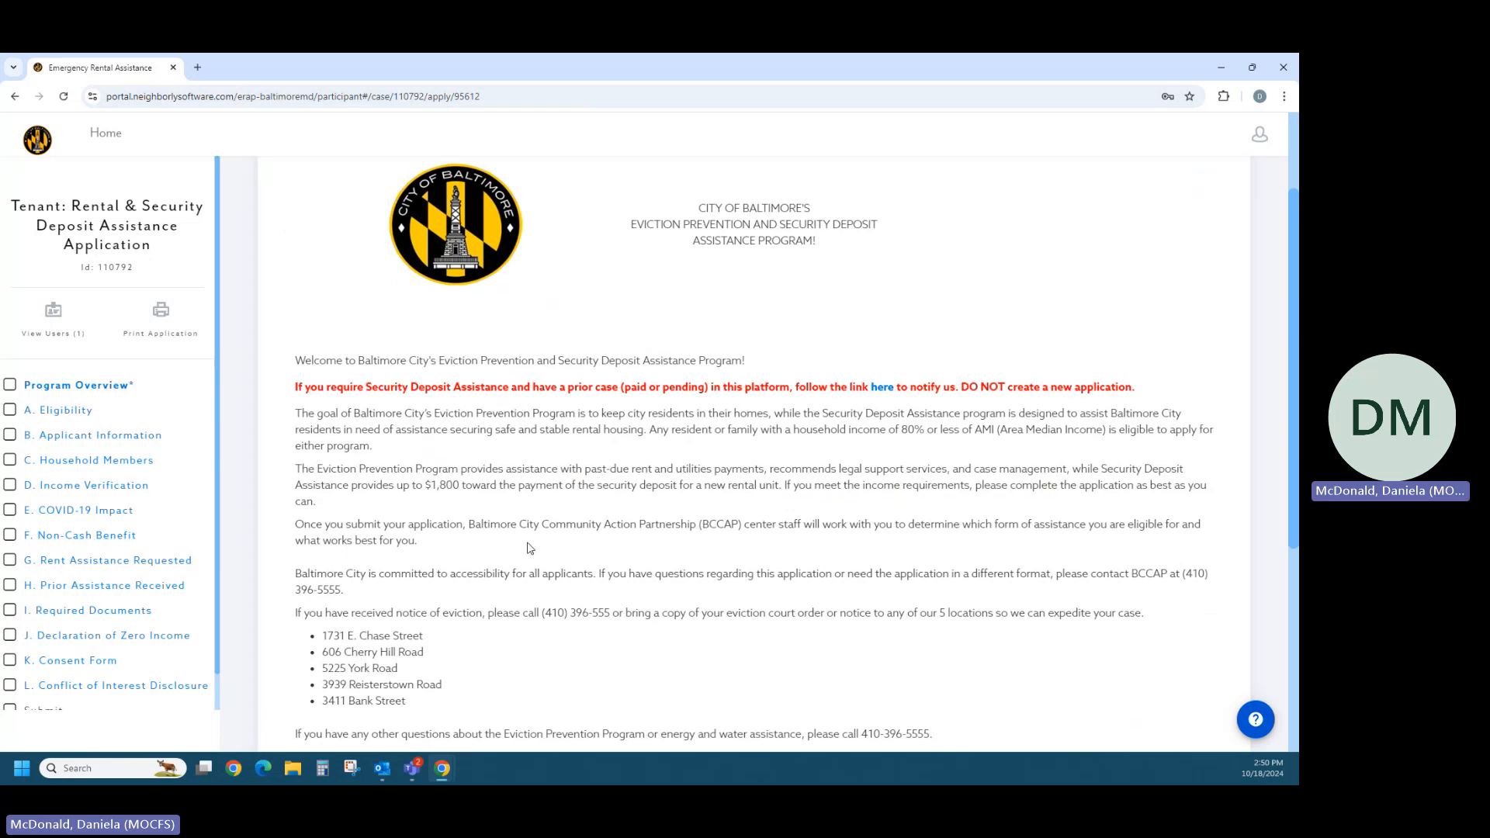
{"action": "scroll", "coordinate": [547, 551], "scroll_direction": "down", "scroll_amount": 1}
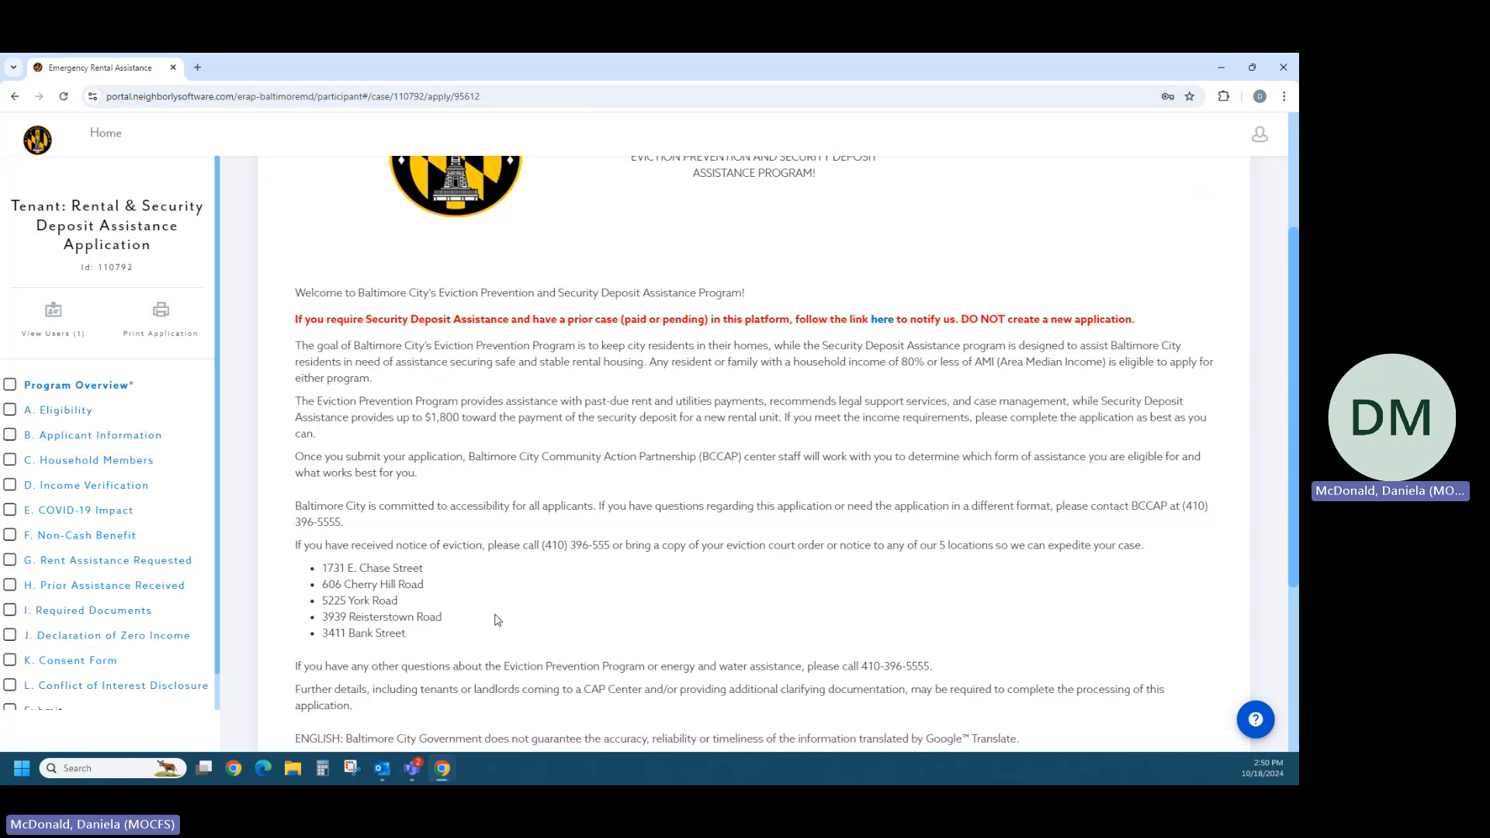
{"action": "scroll", "coordinate": [497, 620], "scroll_direction": "down", "scroll_amount": 1}
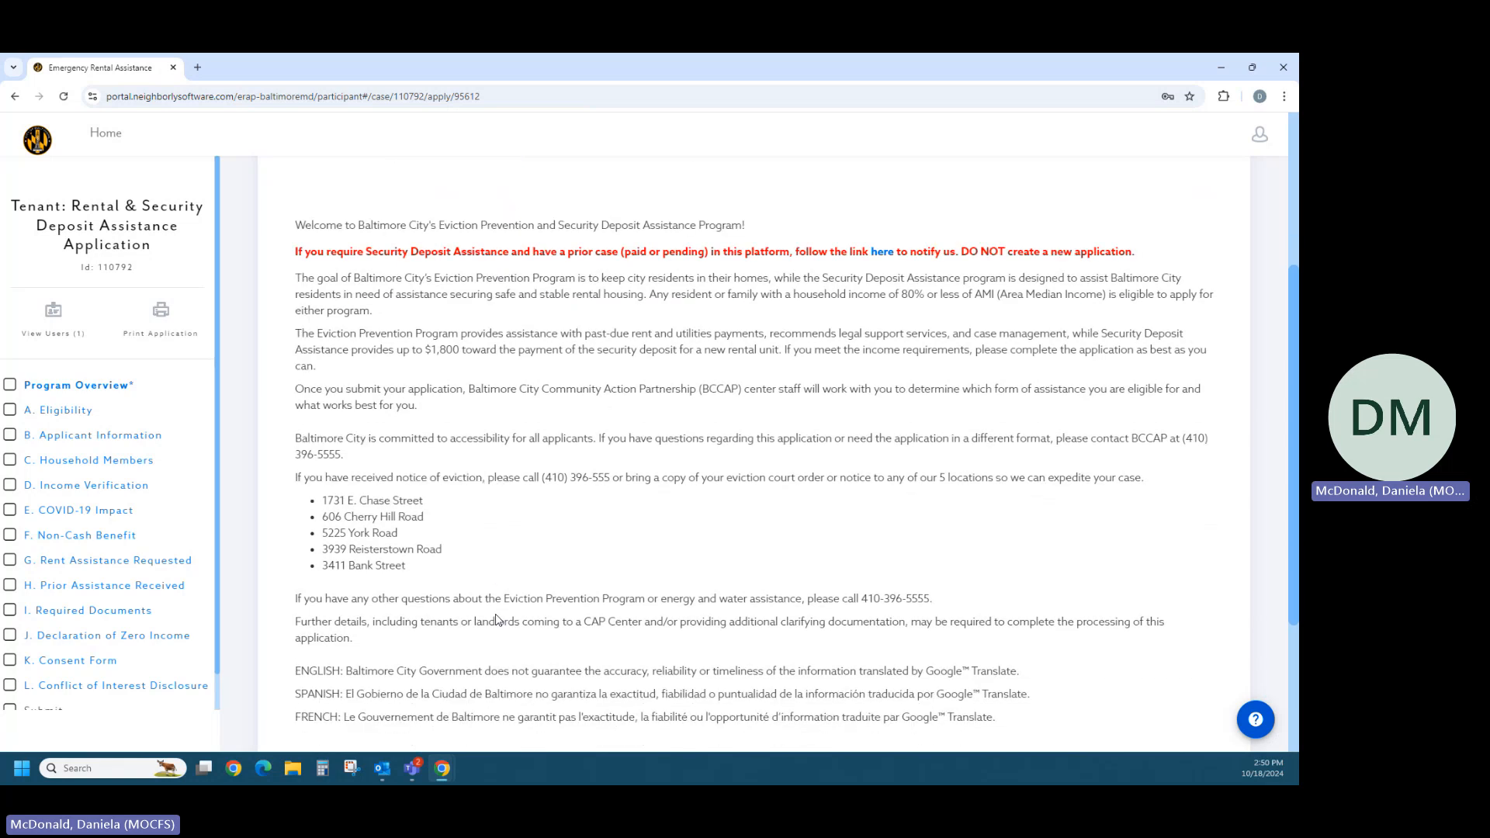
{"action": "scroll", "coordinate": [497, 619], "scroll_direction": "down", "scroll_amount": 1}
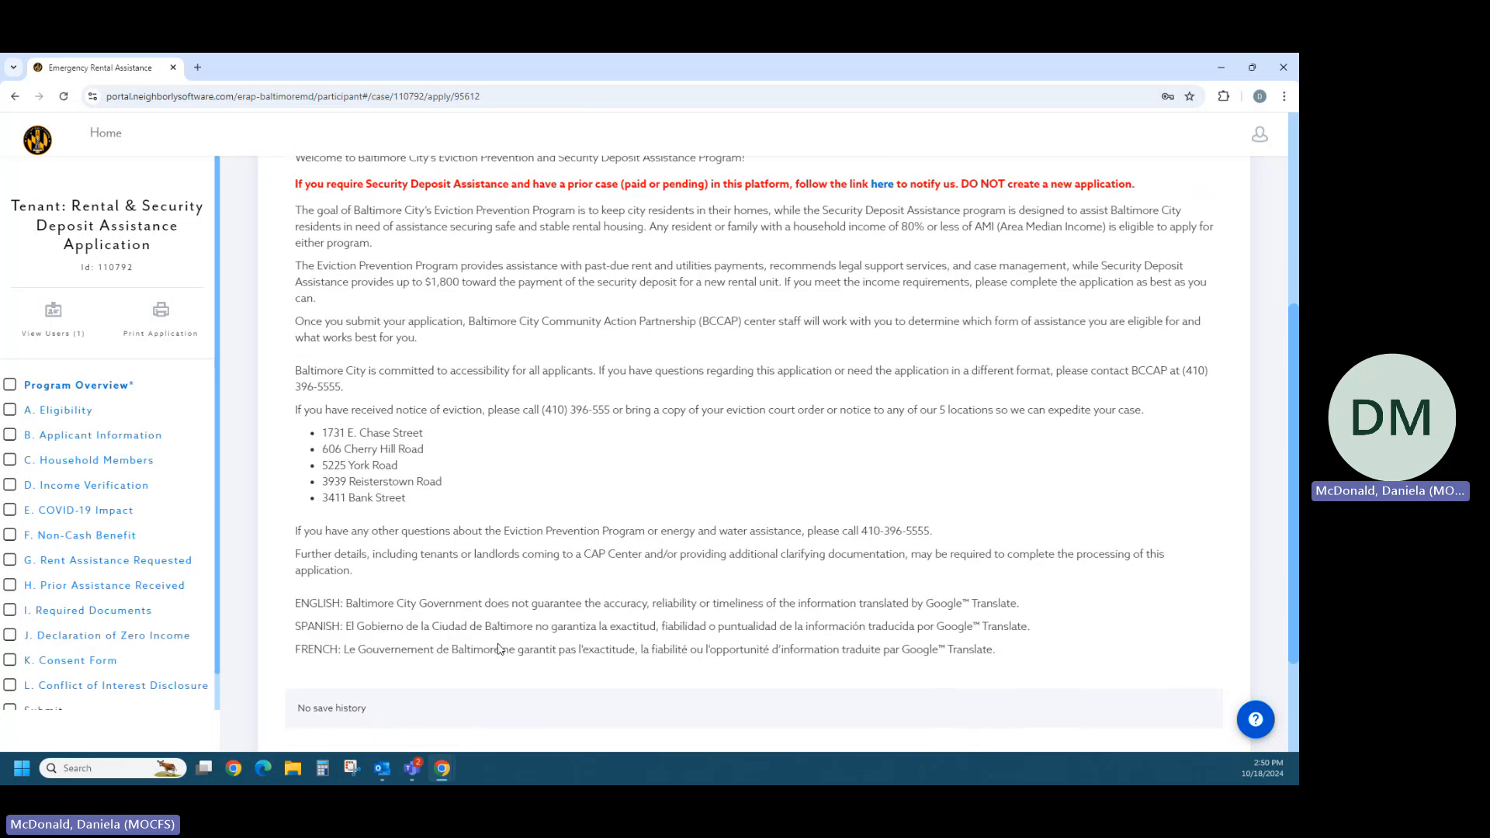
{"action": "scroll", "coordinate": [503, 651], "scroll_direction": "down", "scroll_amount": 2}
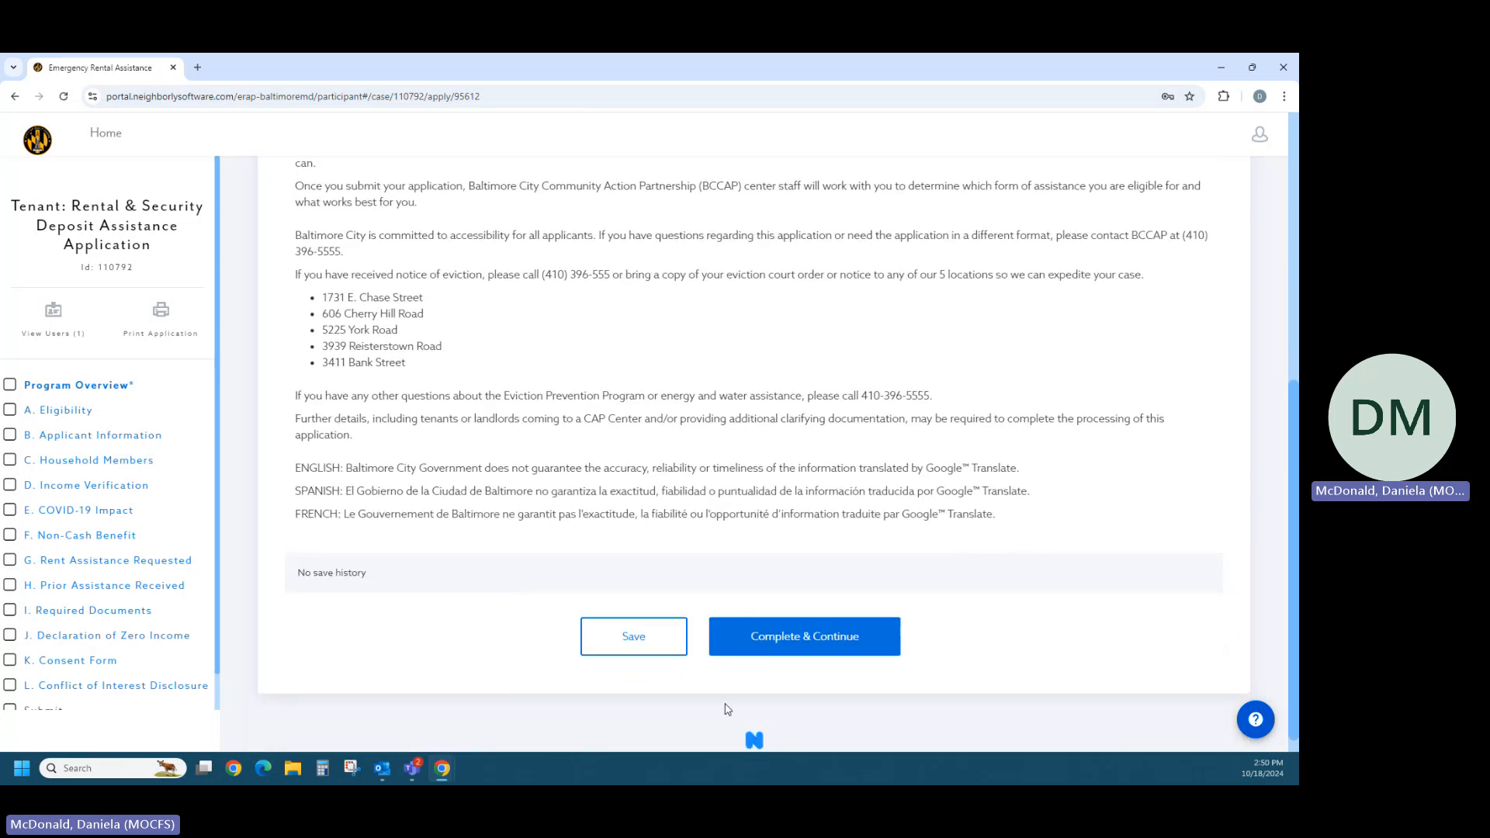
{"action": "left_click", "coordinate": [786, 650]}
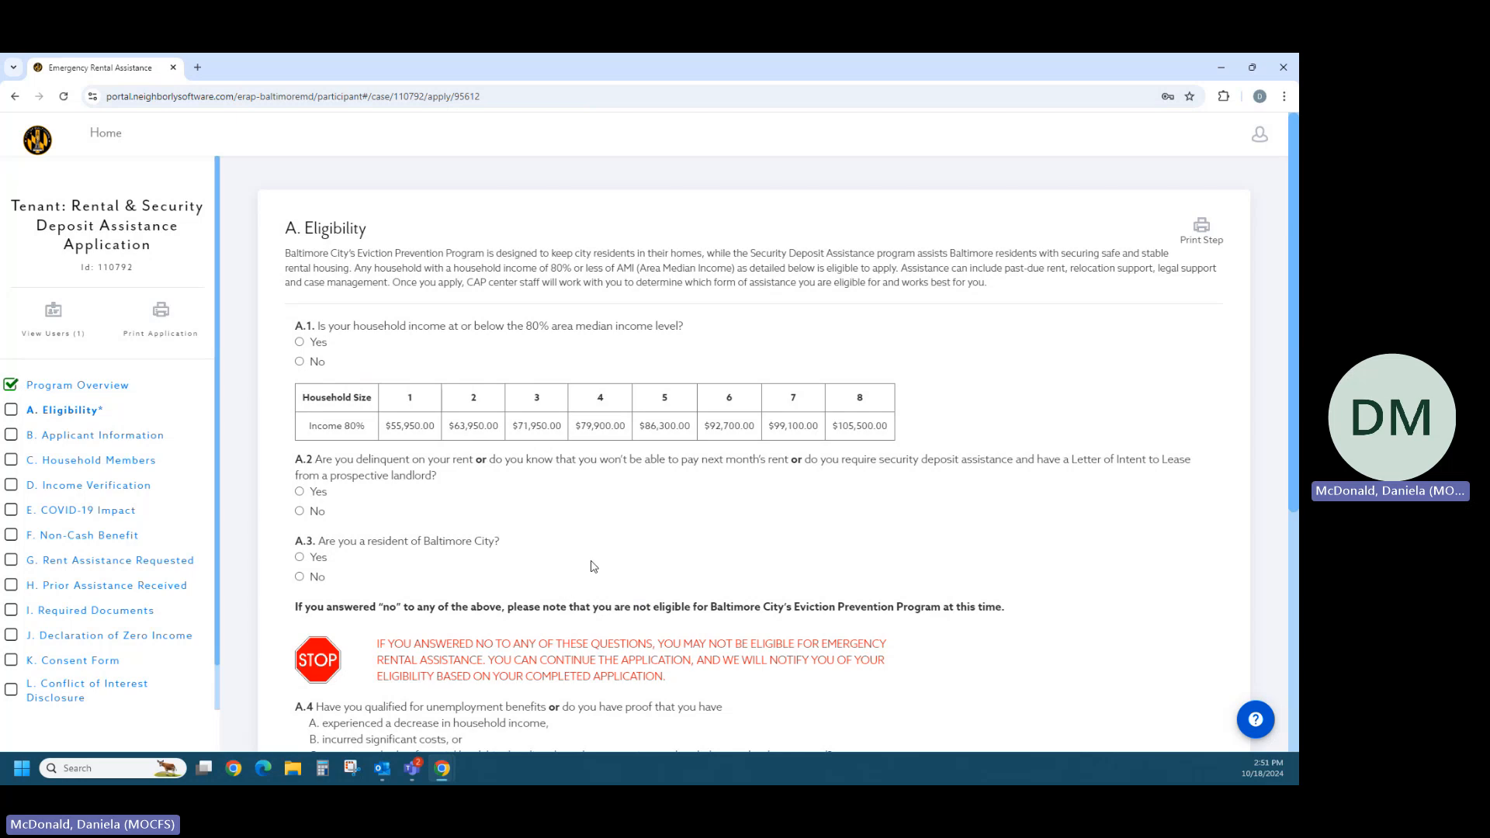
- Answer Yes to eligibility questions A.1 to A.3 and No to A.4 and A.5, and complete the Eligibility section
{"action": "left_click", "coordinate": [300, 343]}
{"action": "left_click", "coordinate": [300, 492]}
{"action": "scroll", "coordinate": [427, 547], "scroll_direction": "down", "scroll_amount": 2}
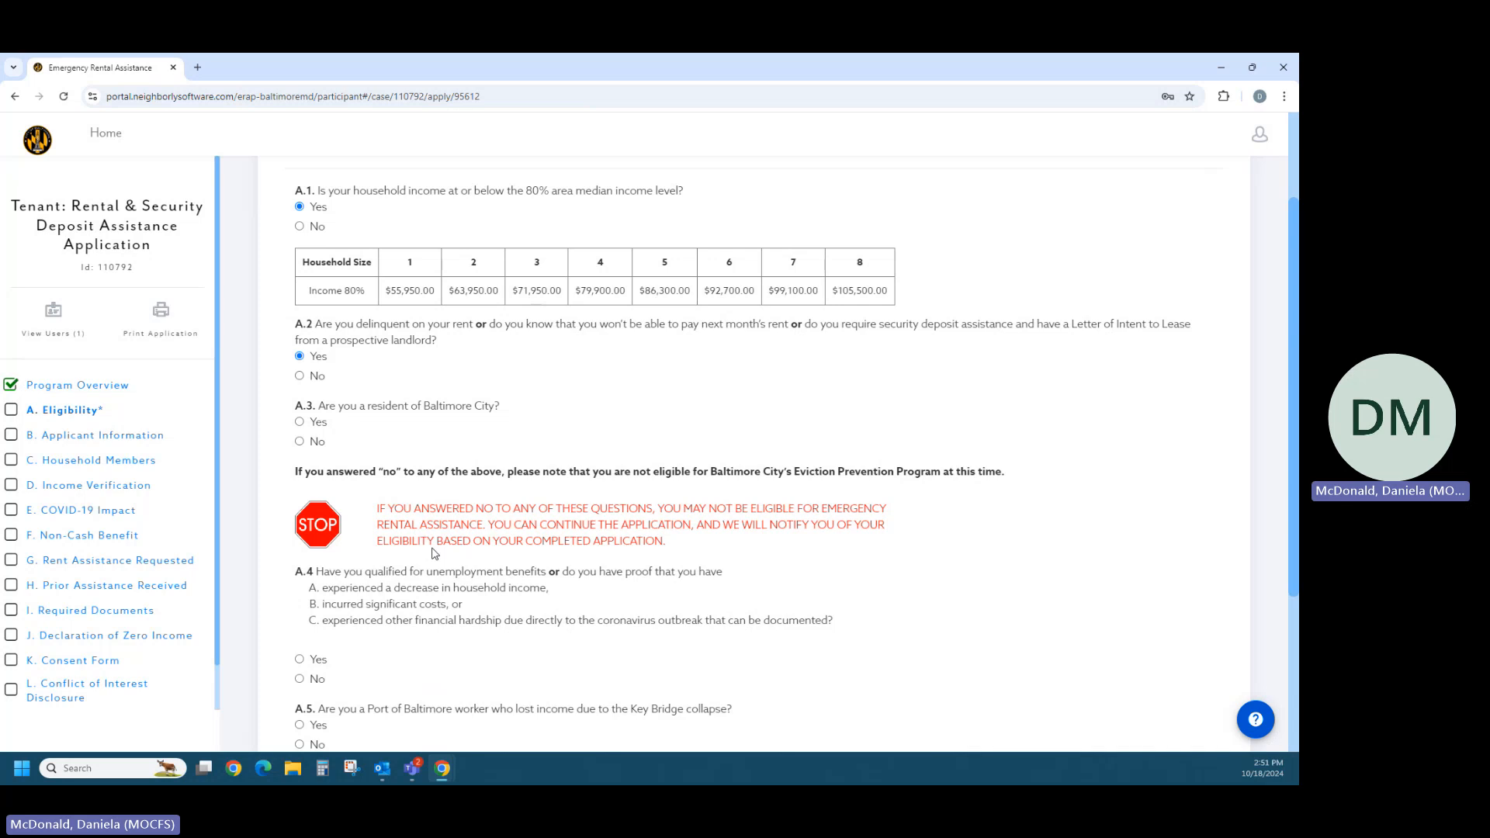
{"action": "left_click", "coordinate": [300, 422]}
{"action": "scroll", "coordinate": [439, 522], "scroll_direction": "down", "scroll_amount": 2}
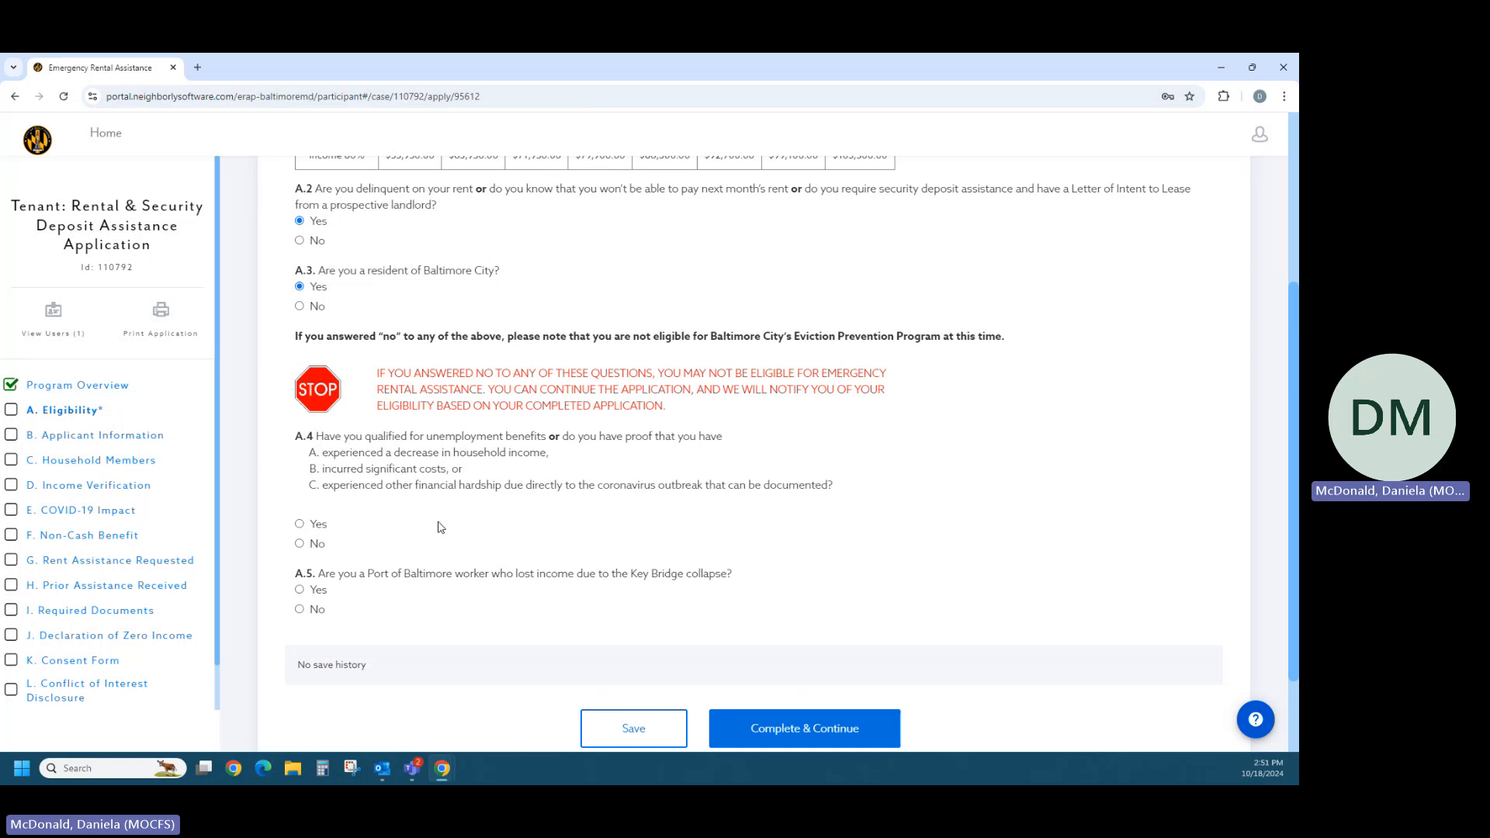
{"action": "left_click", "coordinate": [300, 544]}
{"action": "left_click", "coordinate": [302, 610]}
{"action": "scroll", "coordinate": [659, 652], "scroll_direction": "down", "scroll_amount": 1}
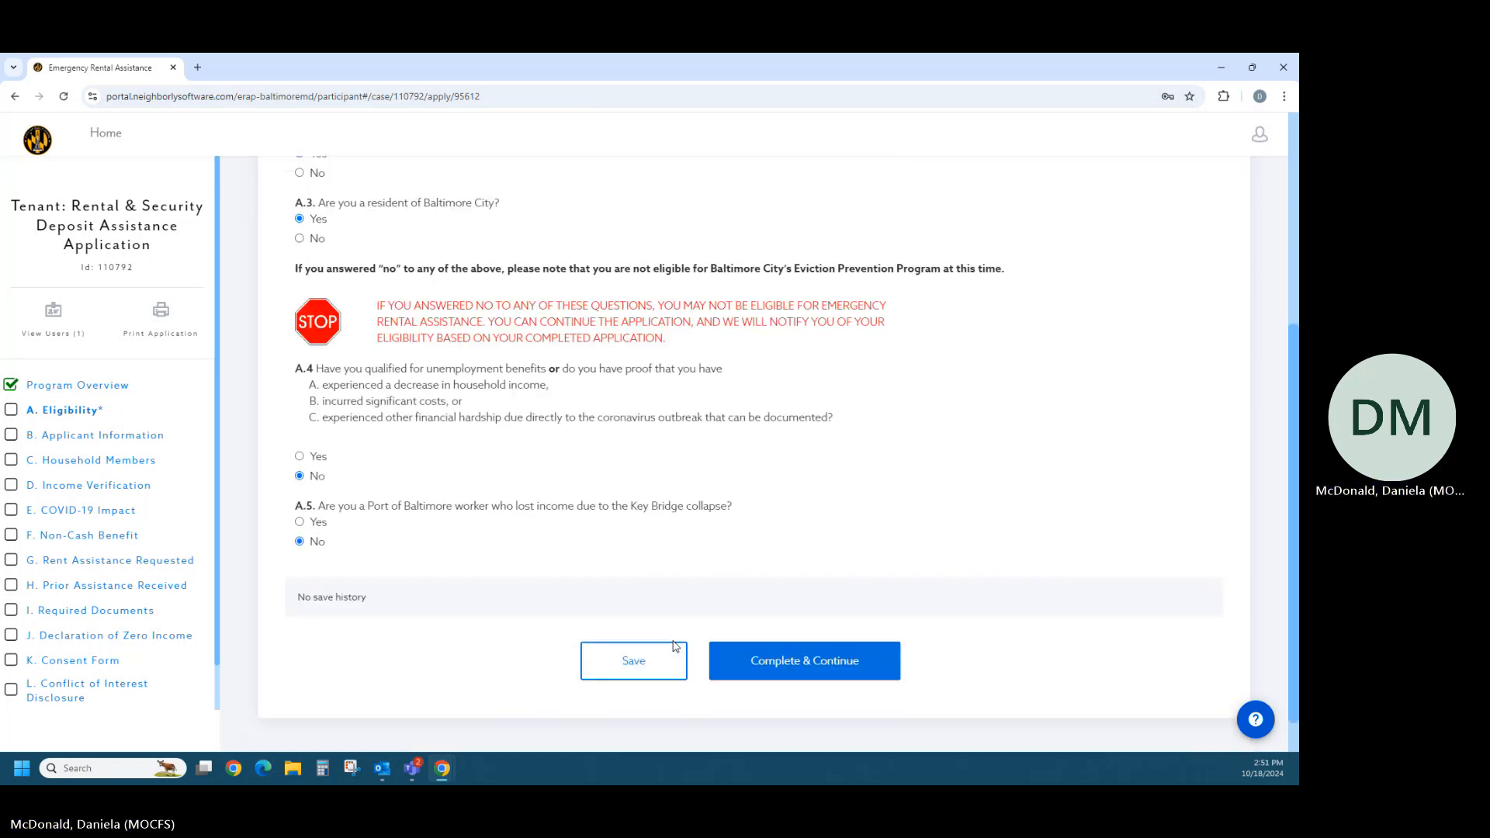
{"action": "left_click", "coordinate": [749, 669]}
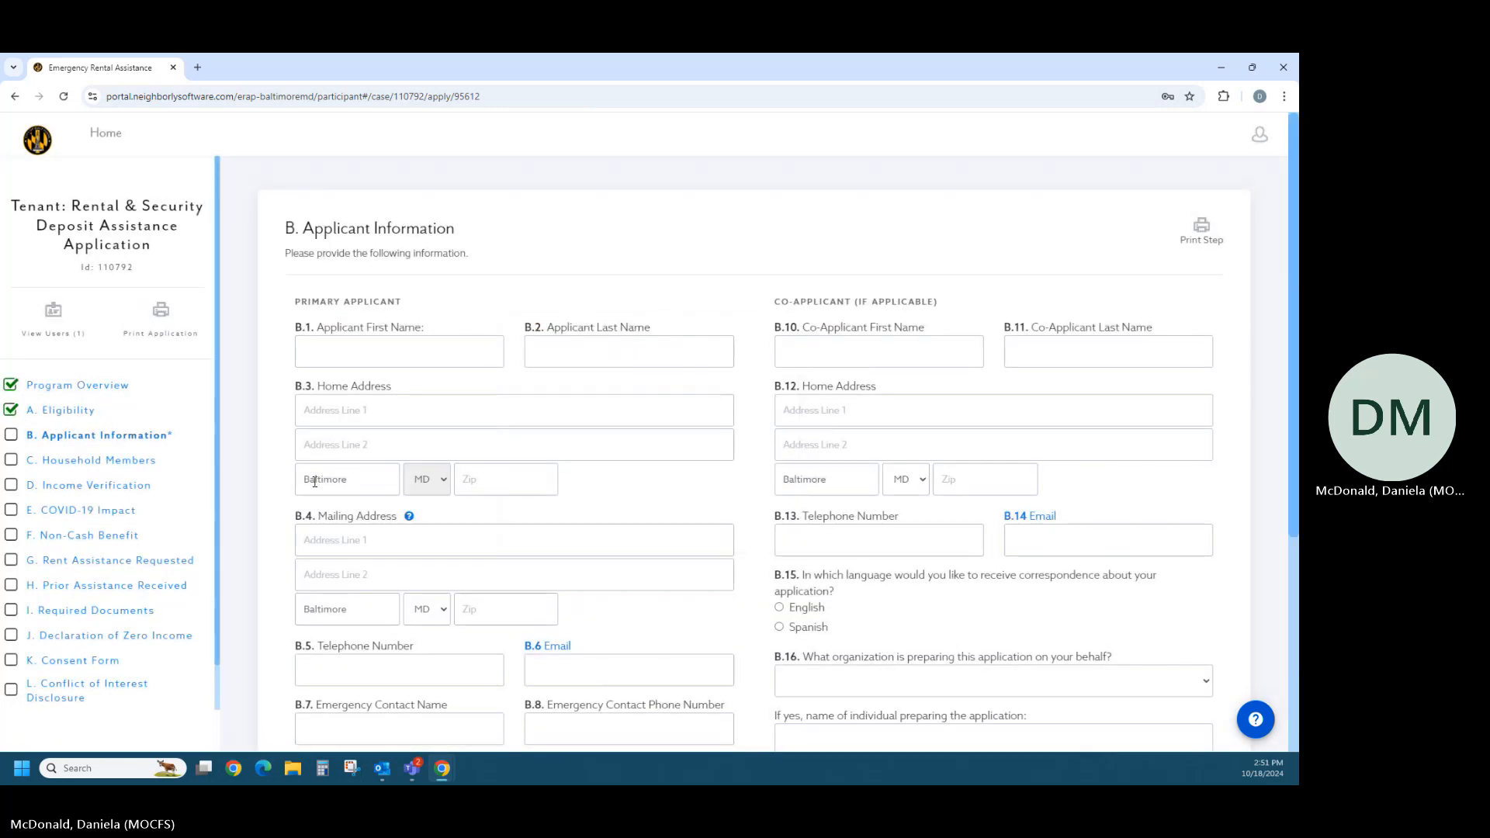
- Enter "Test" as both the first name and the last name of the primary applicant
{"action": "left_click", "coordinate": [312, 355]}
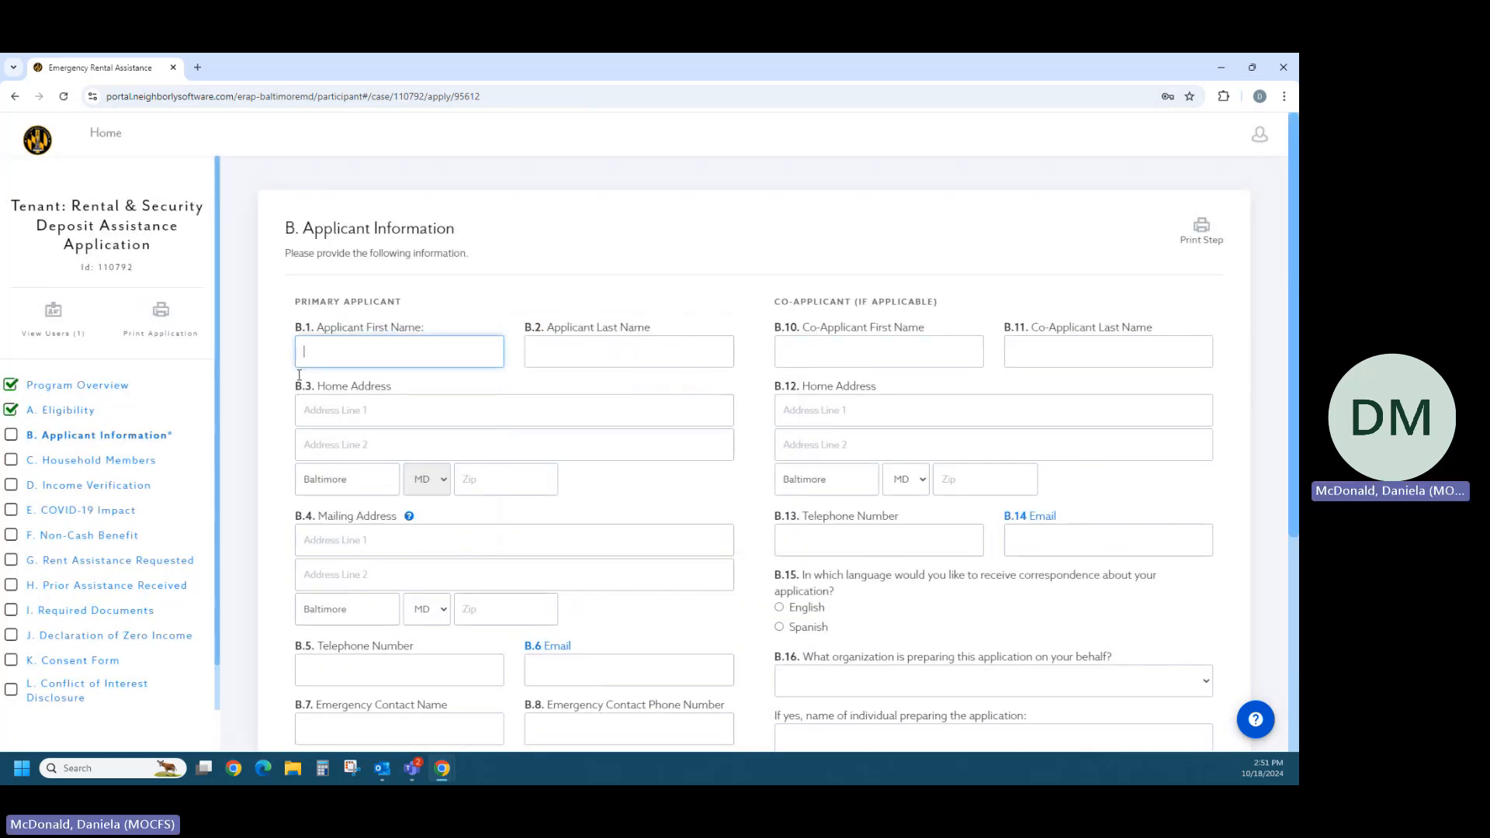
{"action": "type", "text": "Test"}
{"action": "left_click", "coordinate": [273, 463]}
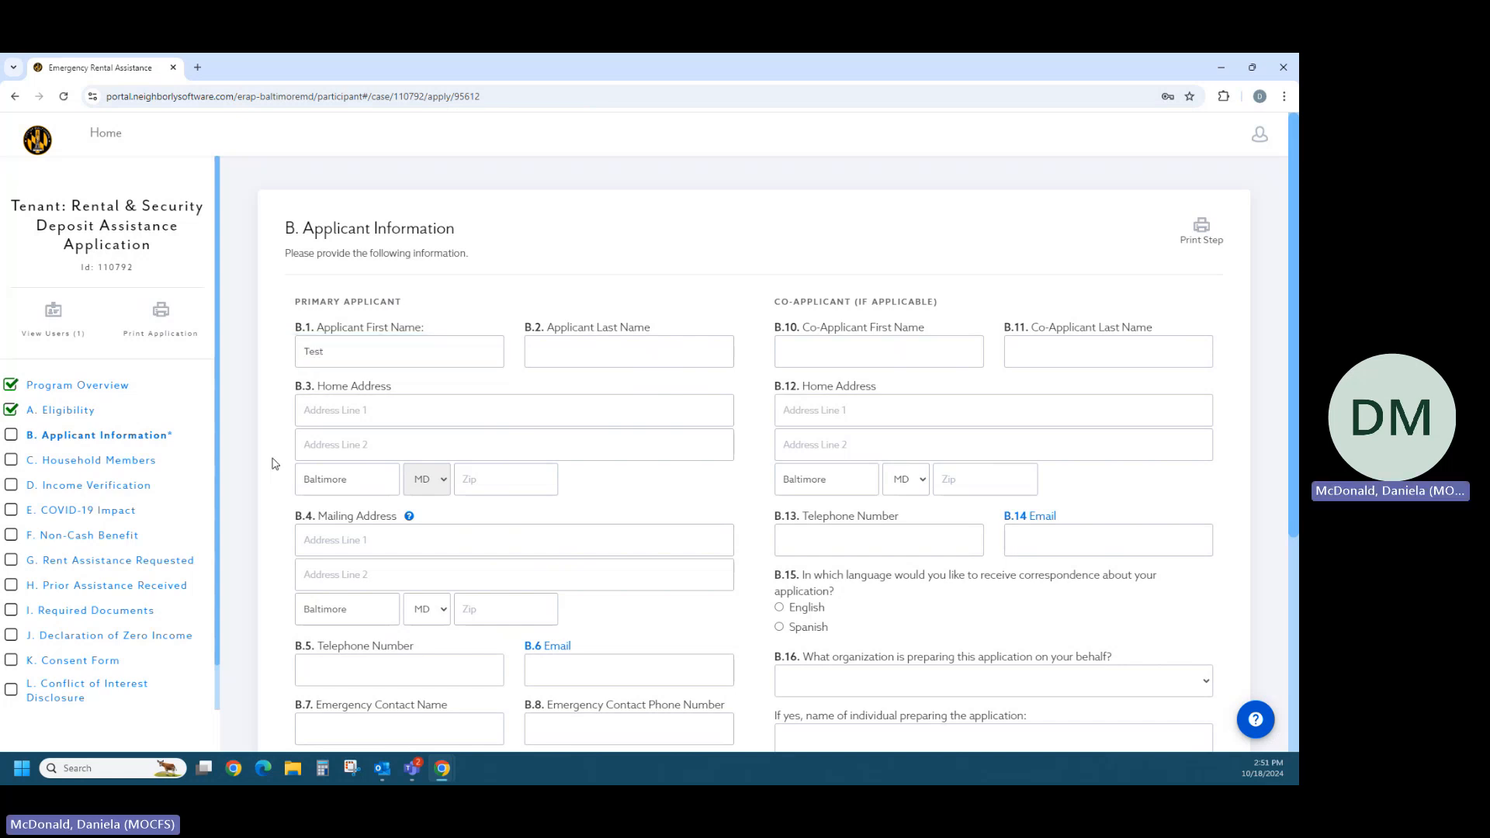
{"action": "key", "text": "Tab"}
{"action": "type", "text": "Test"}
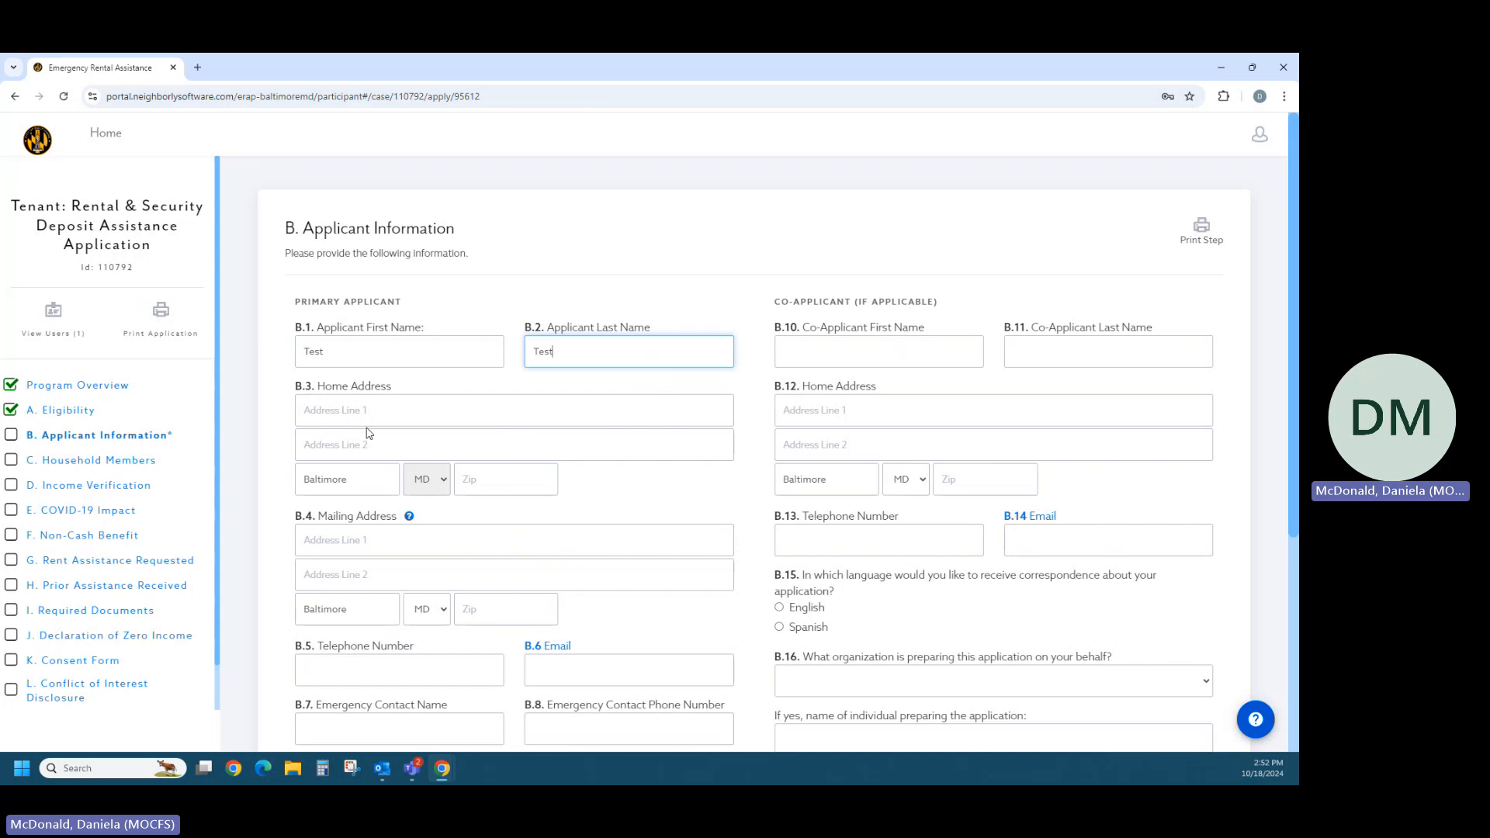
- Fill in the primary applicant's home address from the matching Bank St suggestion and acknowledge the Address Line 2 reminder
{"action": "left_click", "coordinate": [340, 413]}
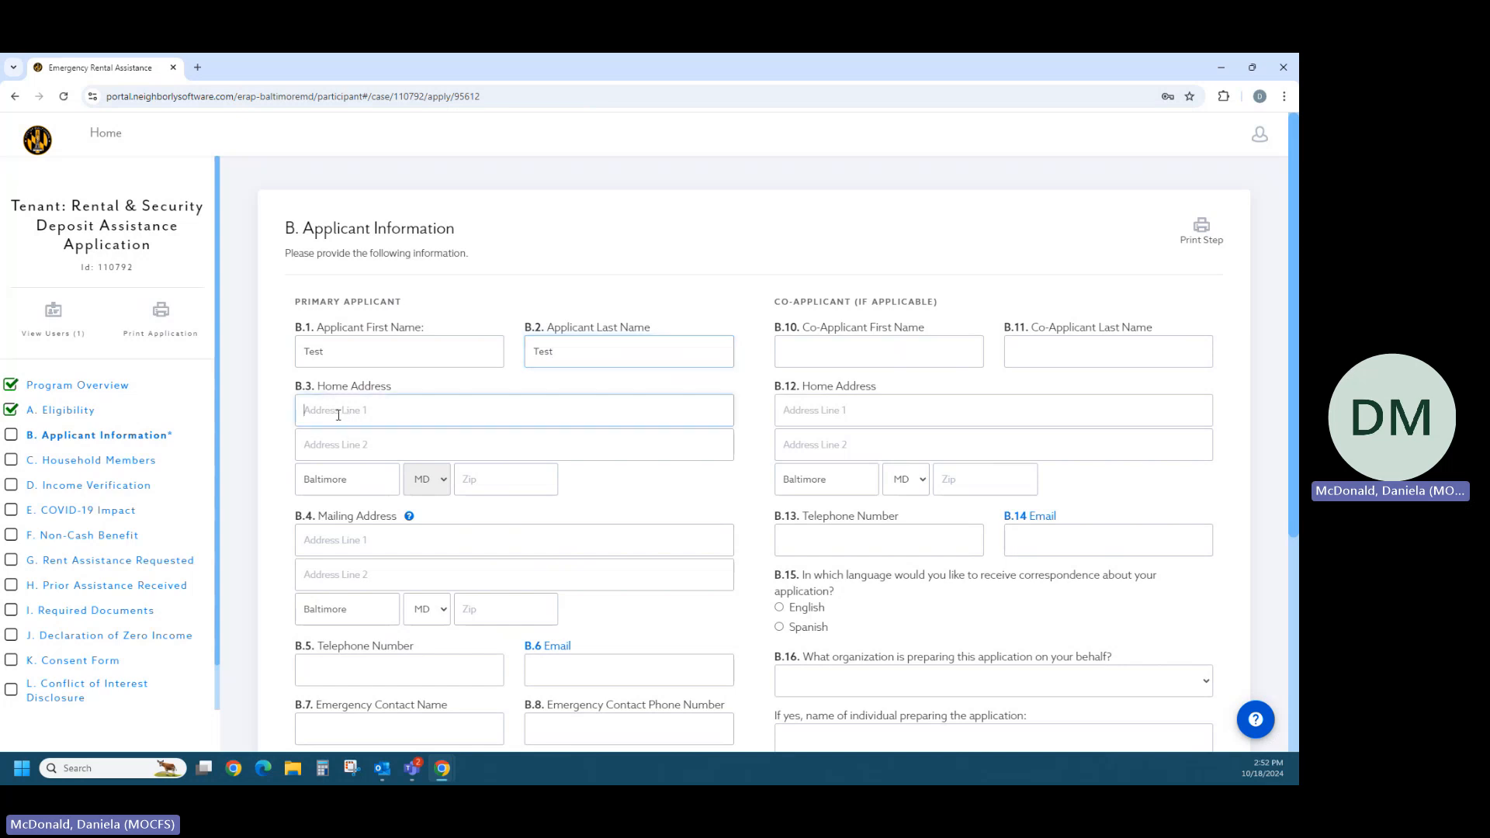
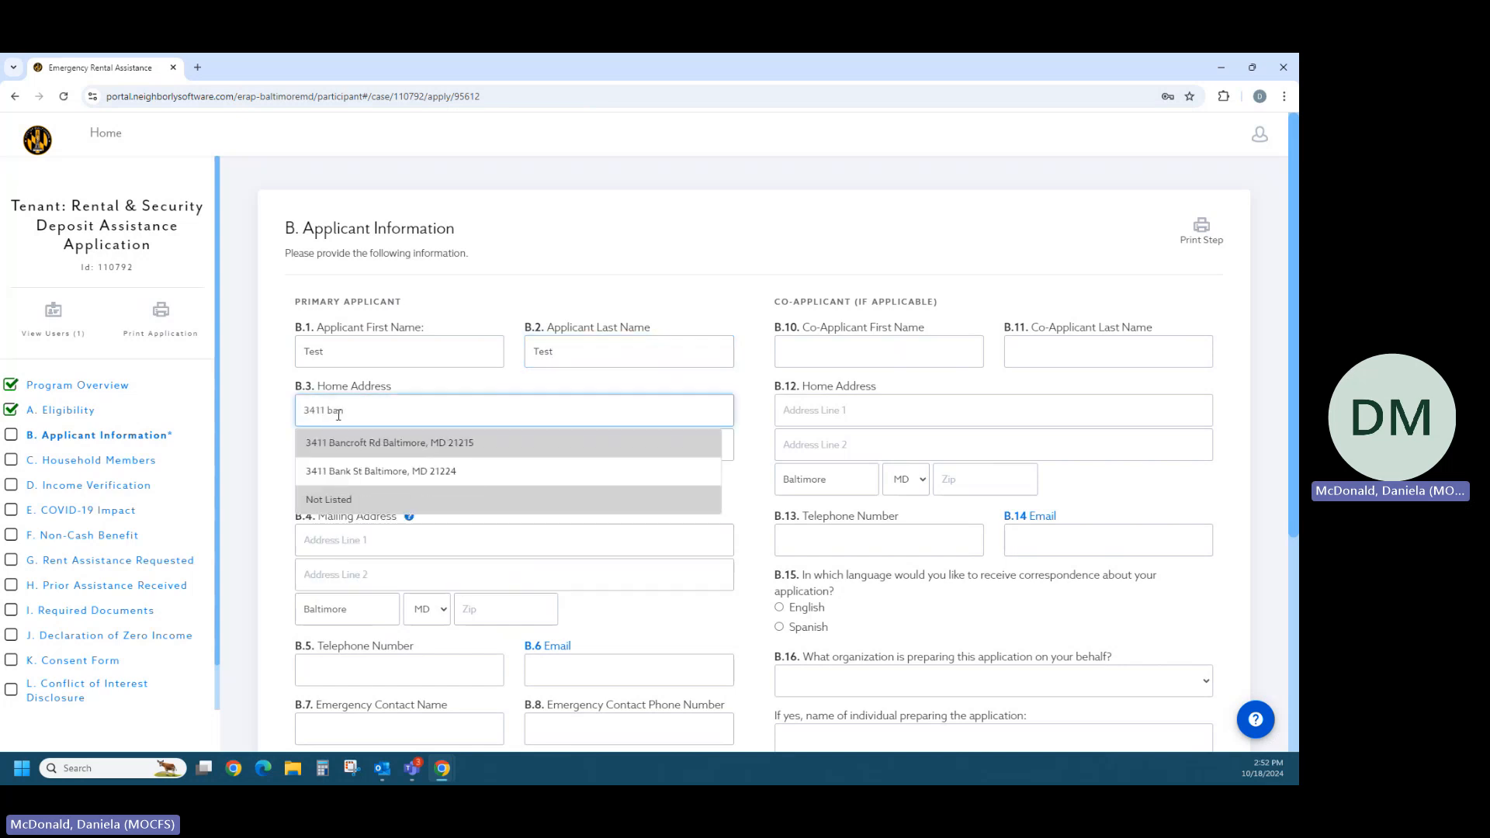
{"action": "left_click", "coordinate": [362, 472]}
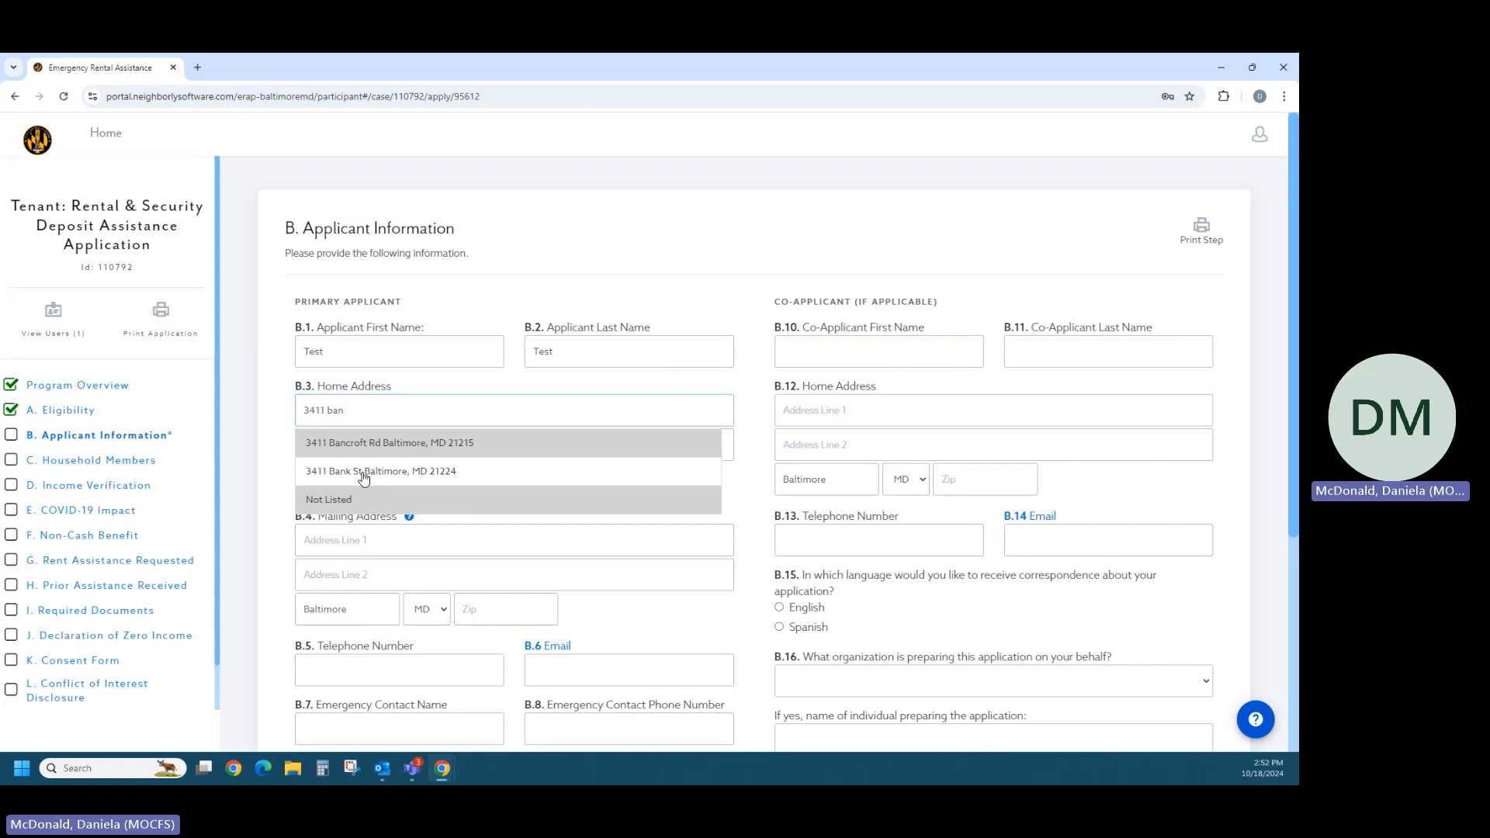
{"action": "left_click", "coordinate": [798, 245]}
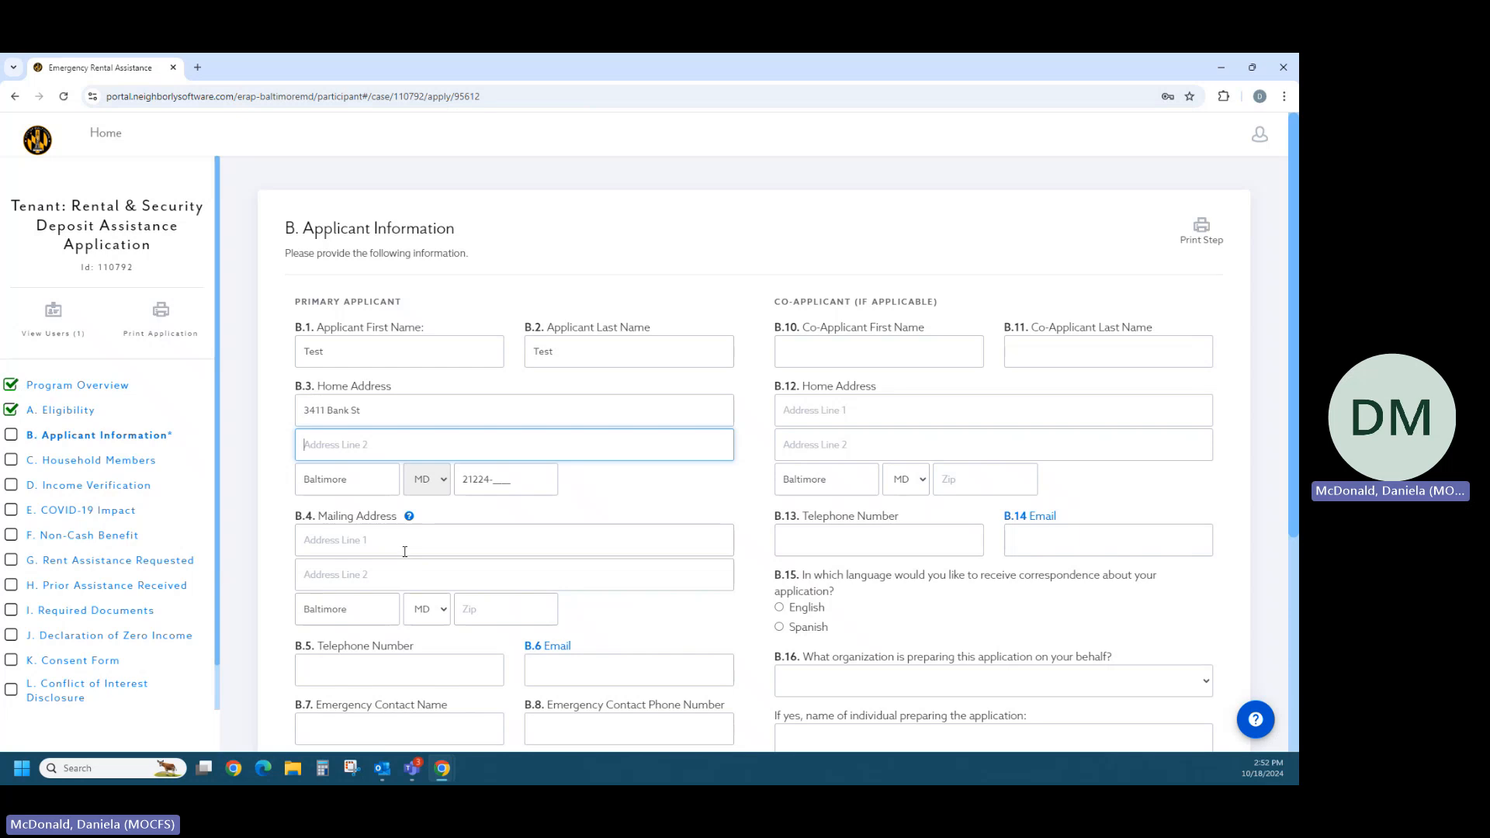
- Fill in the same Bank St address as the primary applicant's mailing address and acknowledge the Address Line 2 reminder
{"action": "scroll", "coordinate": [405, 552], "scroll_direction": "down", "scroll_amount": 2}
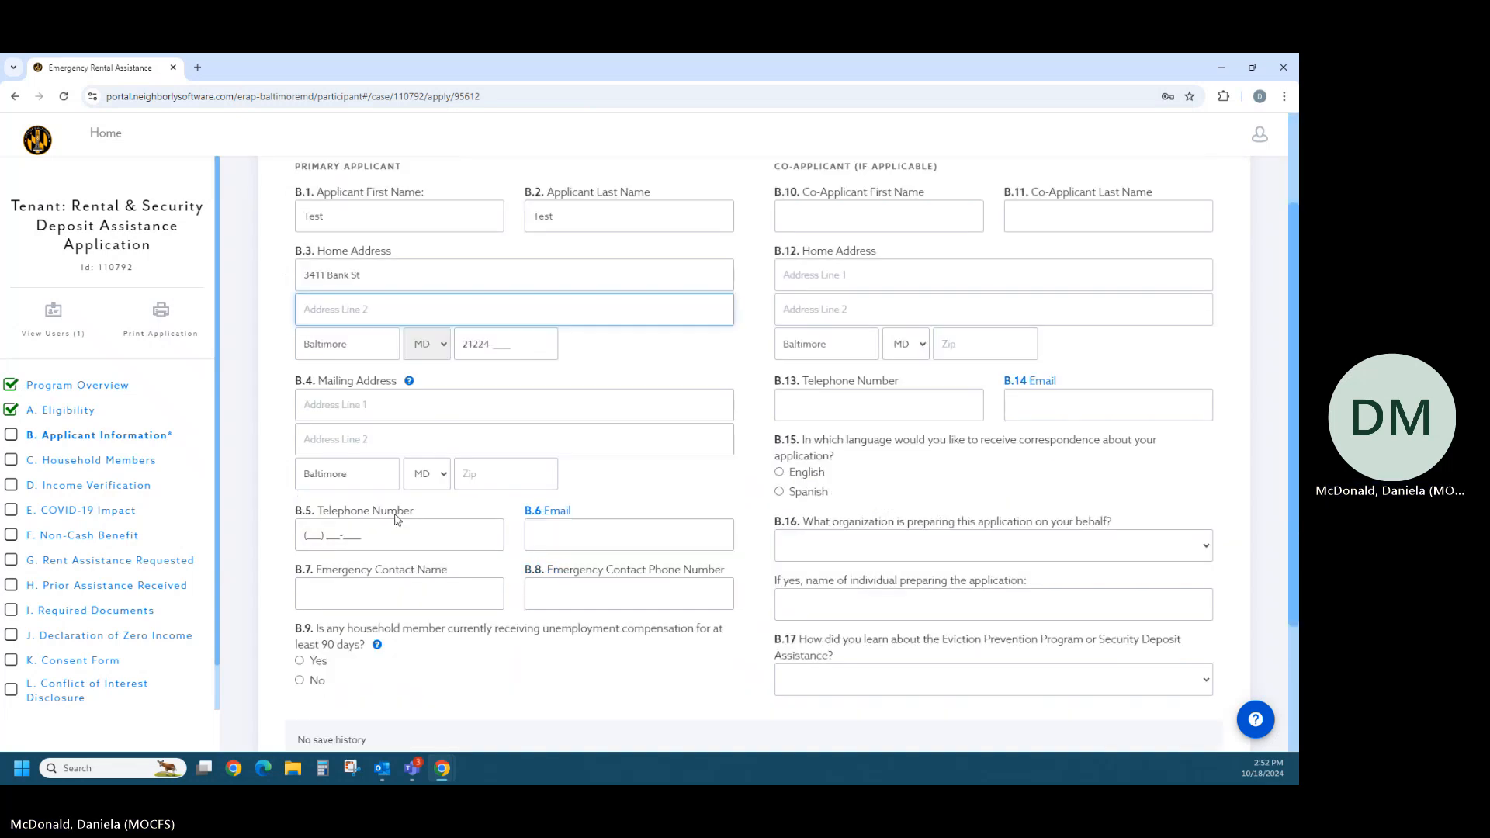
{"action": "left_click", "coordinate": [356, 411]}
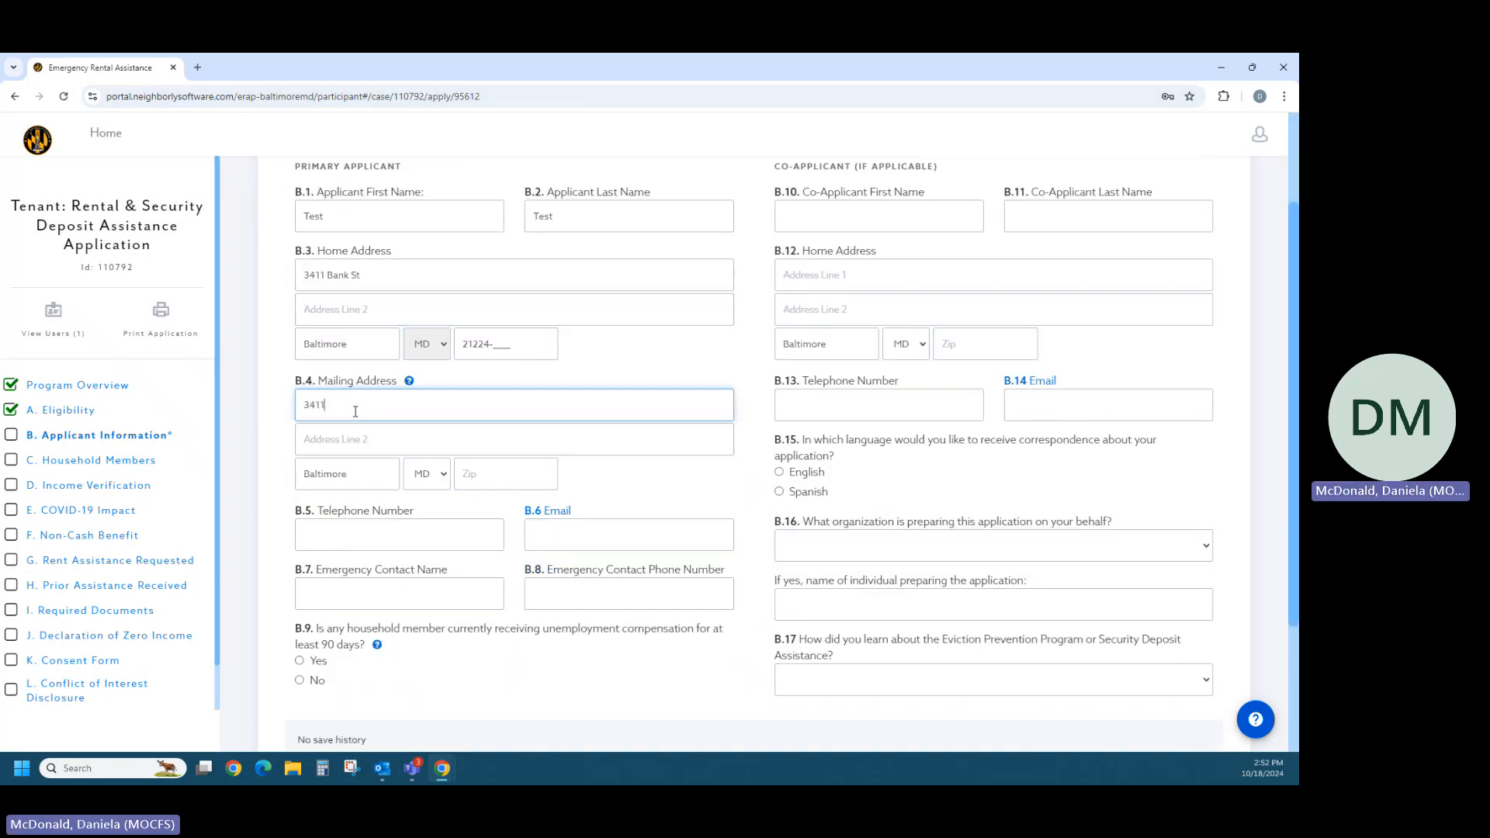
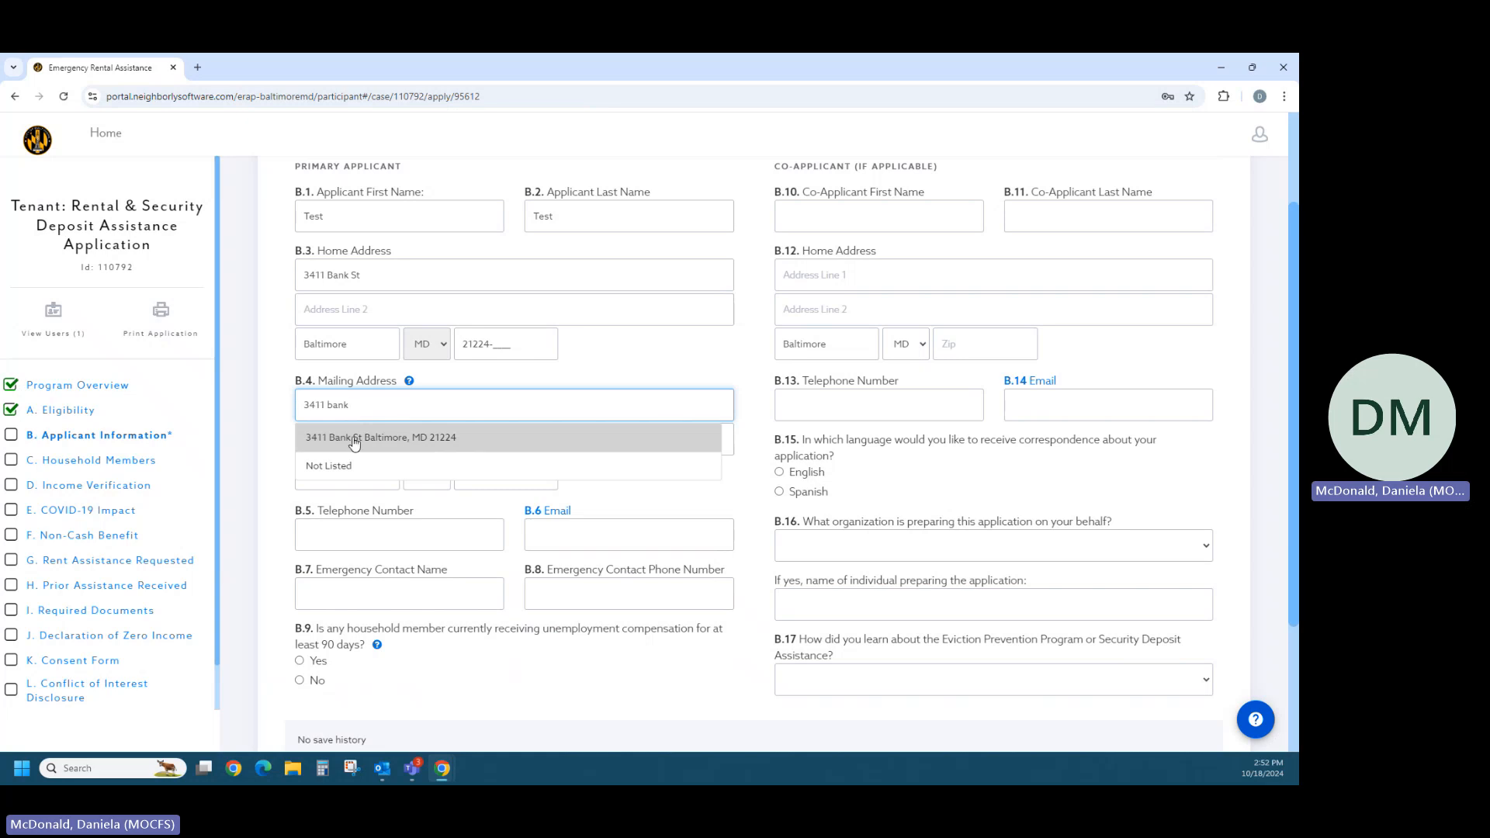
{"action": "left_click", "coordinate": [356, 439]}
{"action": "left_click", "coordinate": [793, 257]}
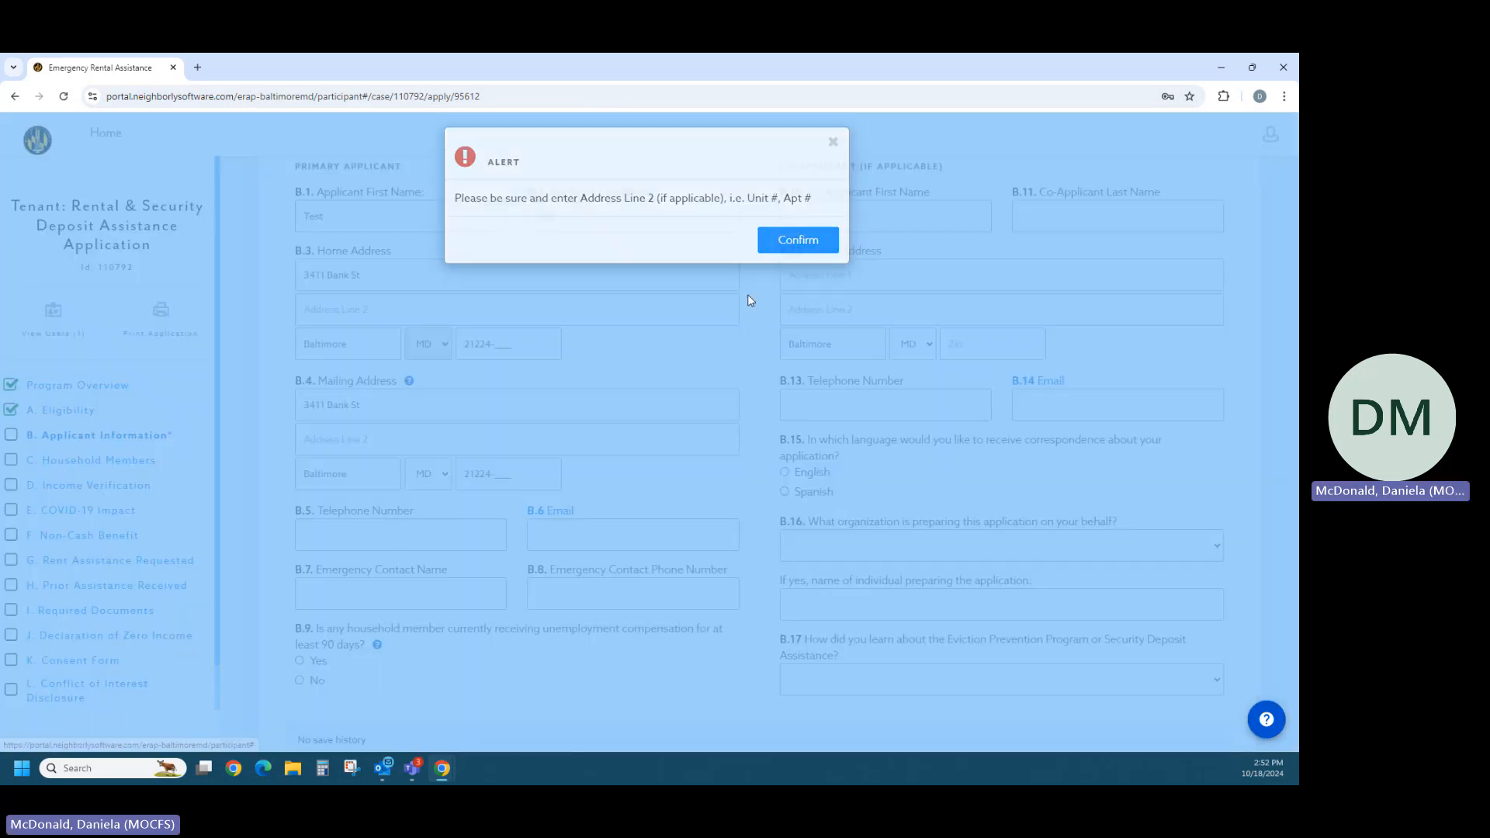
- Enter the primary applicant's email address in field B.6
{"action": "left_click", "coordinate": [652, 535]}
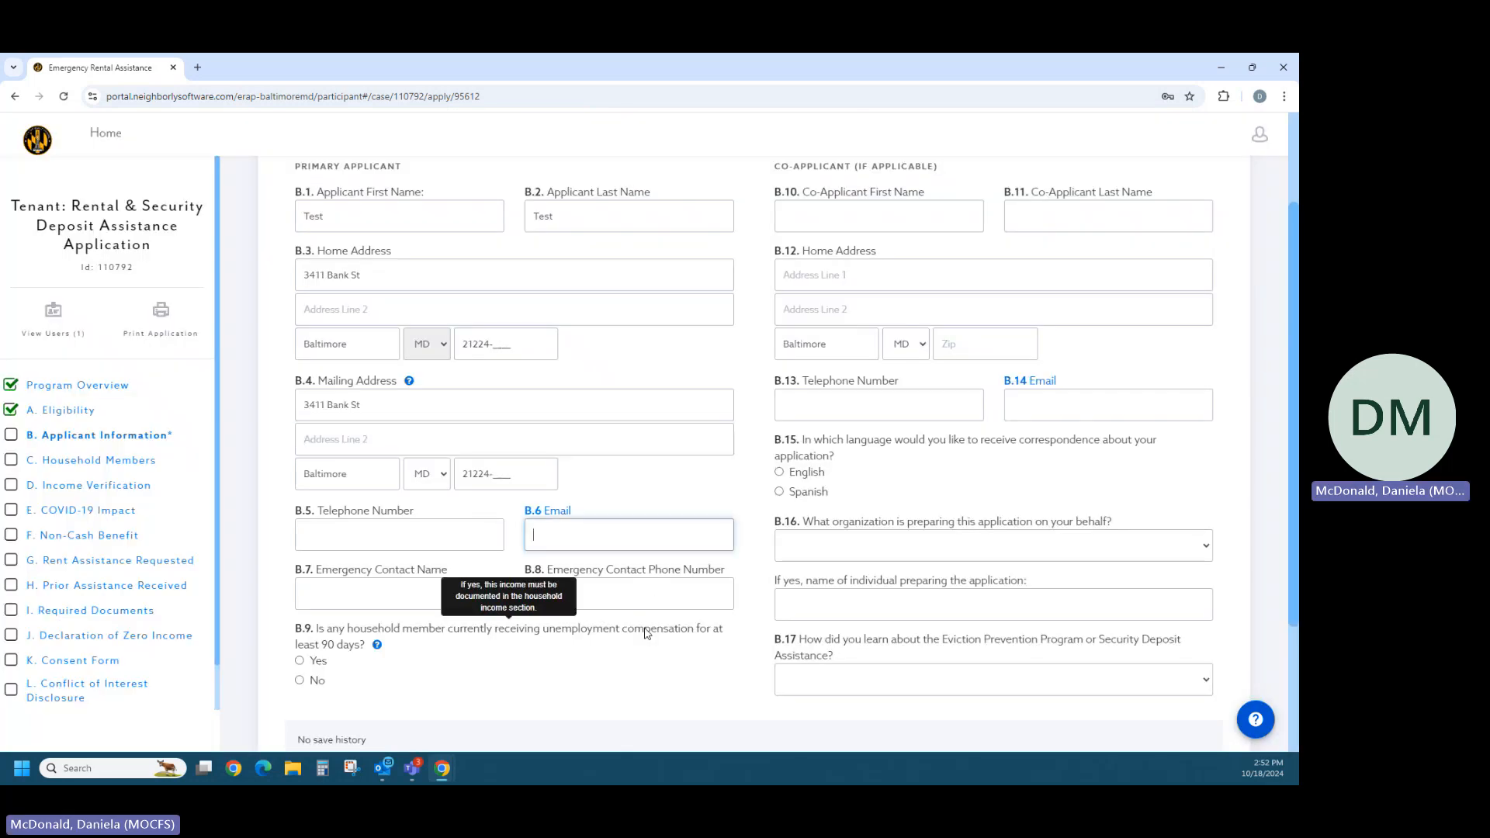
{"action": "type", "text": "test@"}
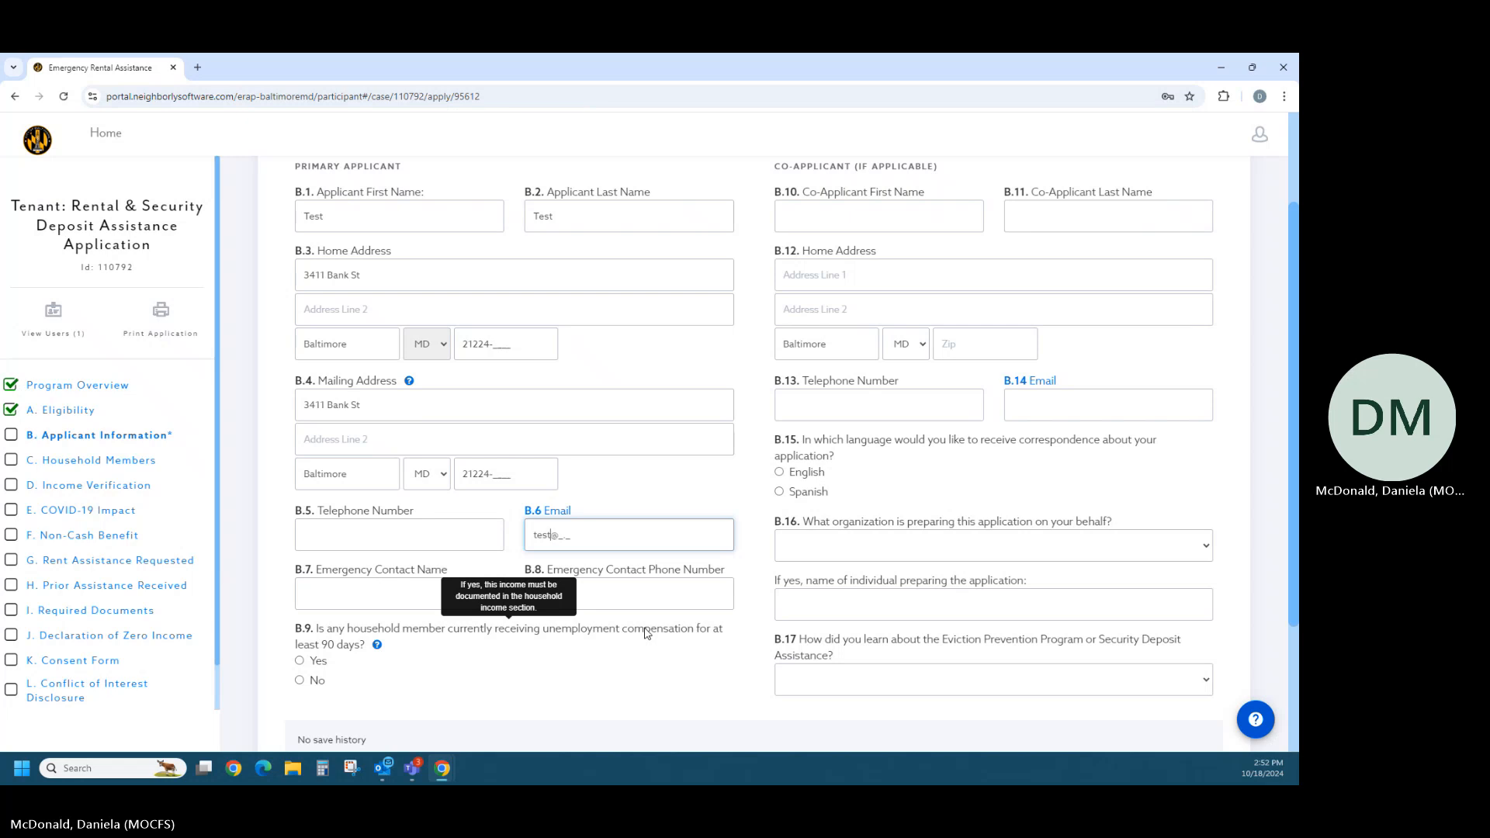
{"action": "type", "text": "gmail.com"}
{"action": "left_click", "coordinate": [644, 659]}
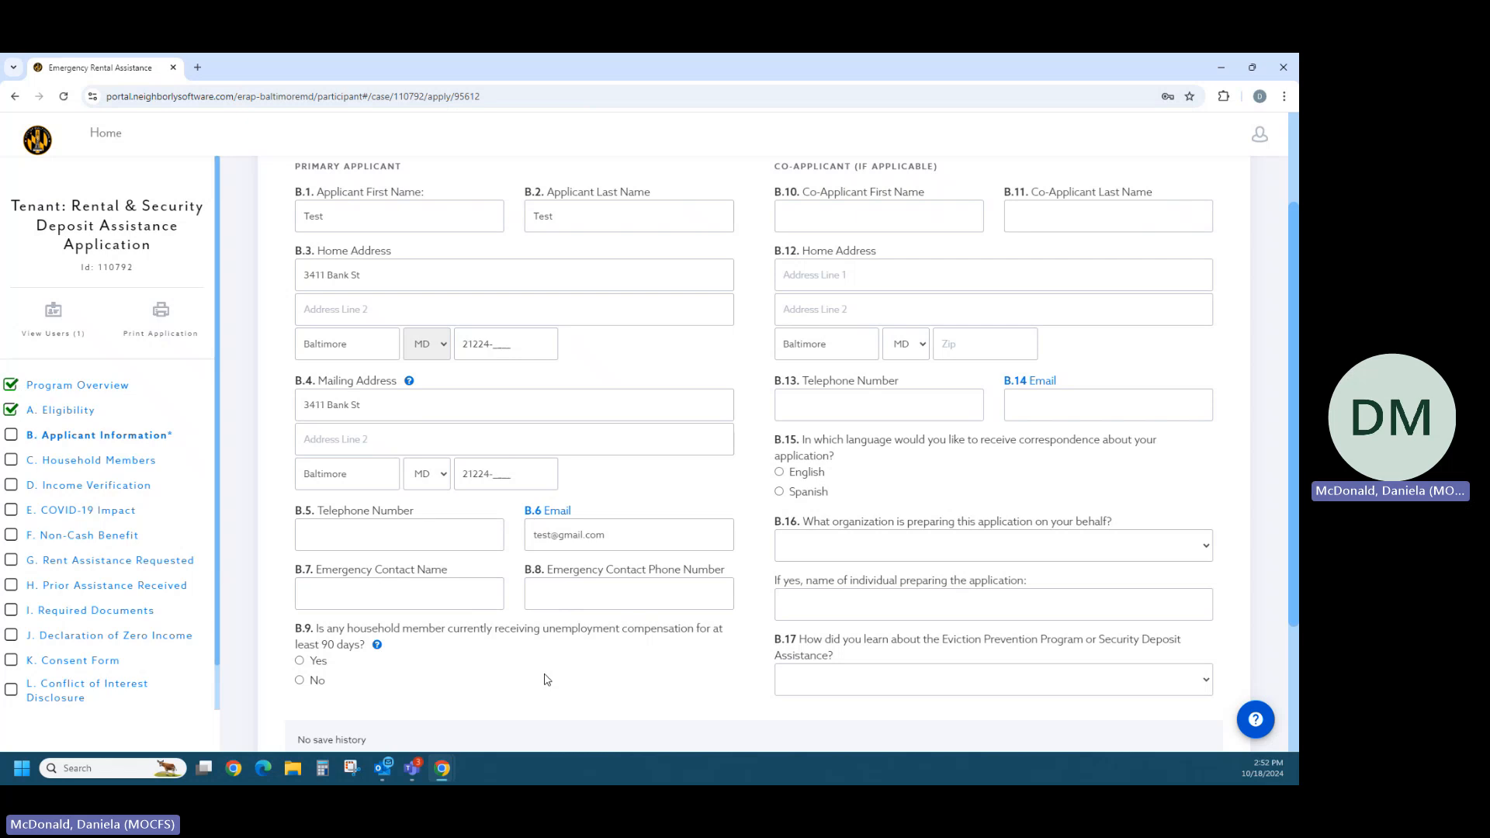
- Look over the emergency contact, unemployment compensation and co-applicant fields of the Applicant Information section
{"action": "left_click", "coordinate": [388, 588]}
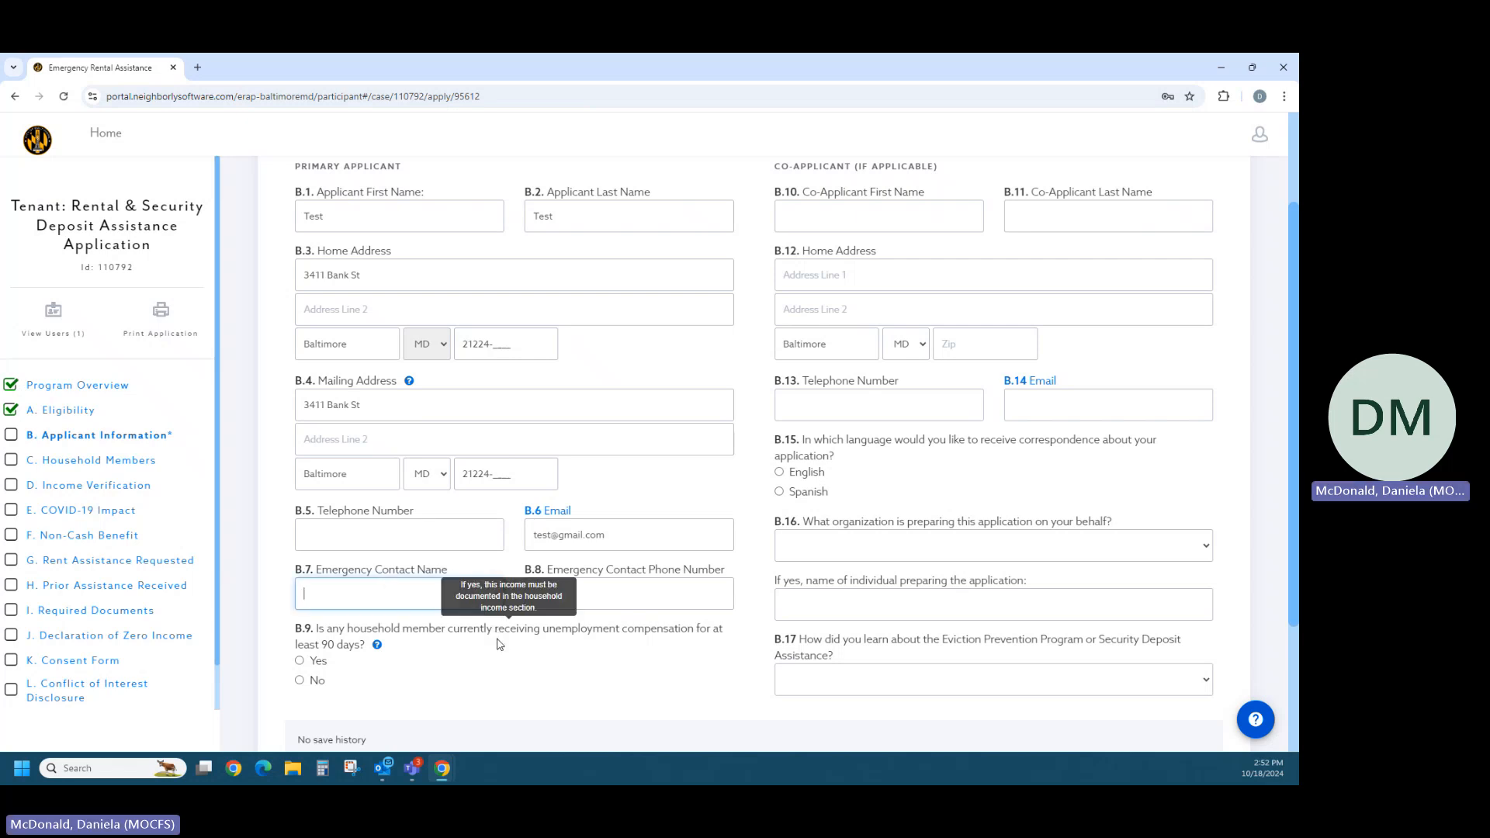
{"action": "scroll", "coordinate": [499, 644], "scroll_direction": "down", "scroll_amount": 1}
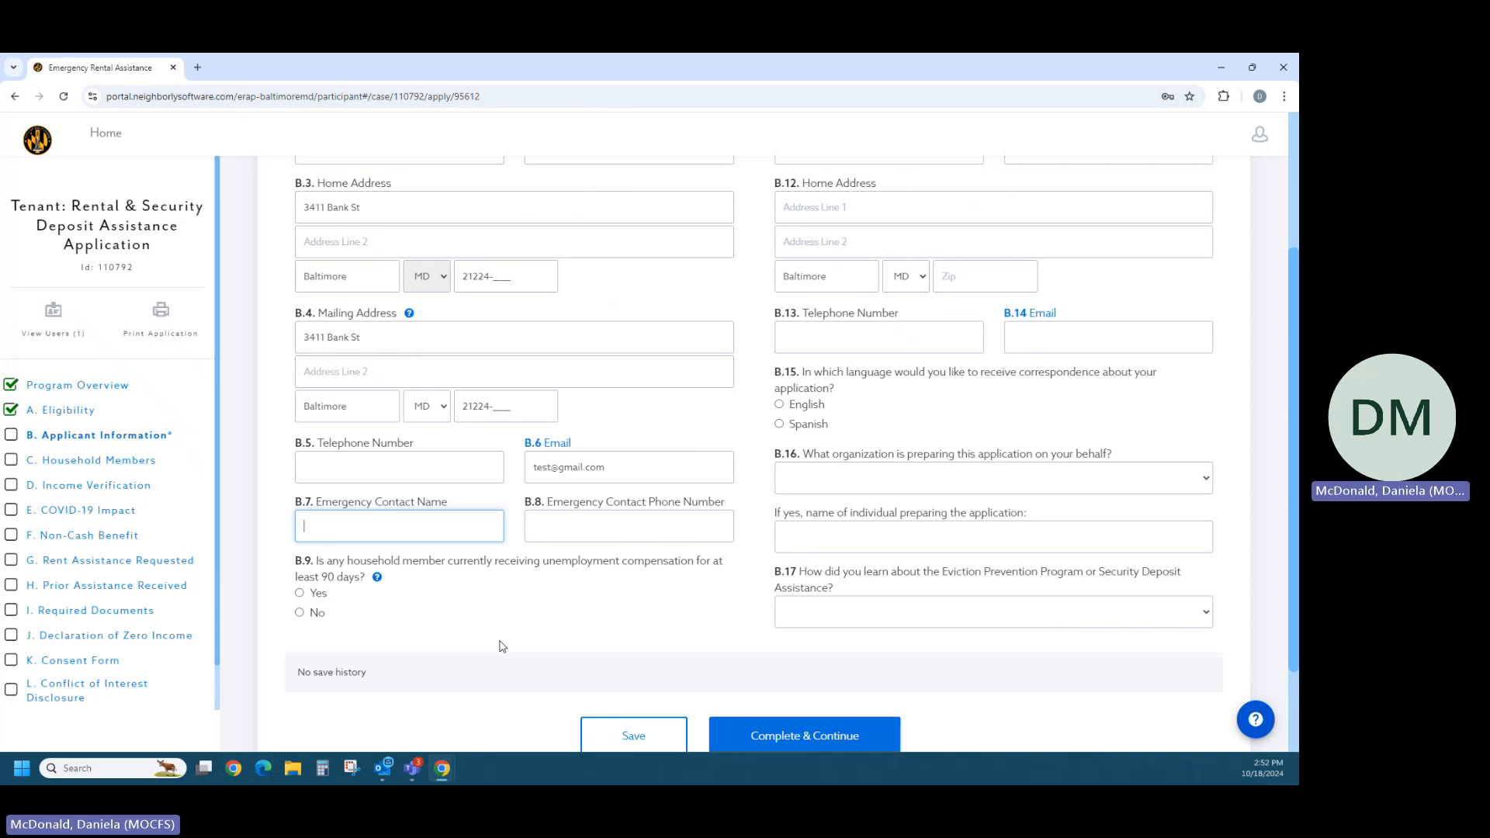
{"action": "scroll", "coordinate": [501, 647], "scroll_direction": "up", "scroll_amount": 1}
{"action": "scroll", "coordinate": [500, 645], "scroll_direction": "up", "scroll_amount": 1}
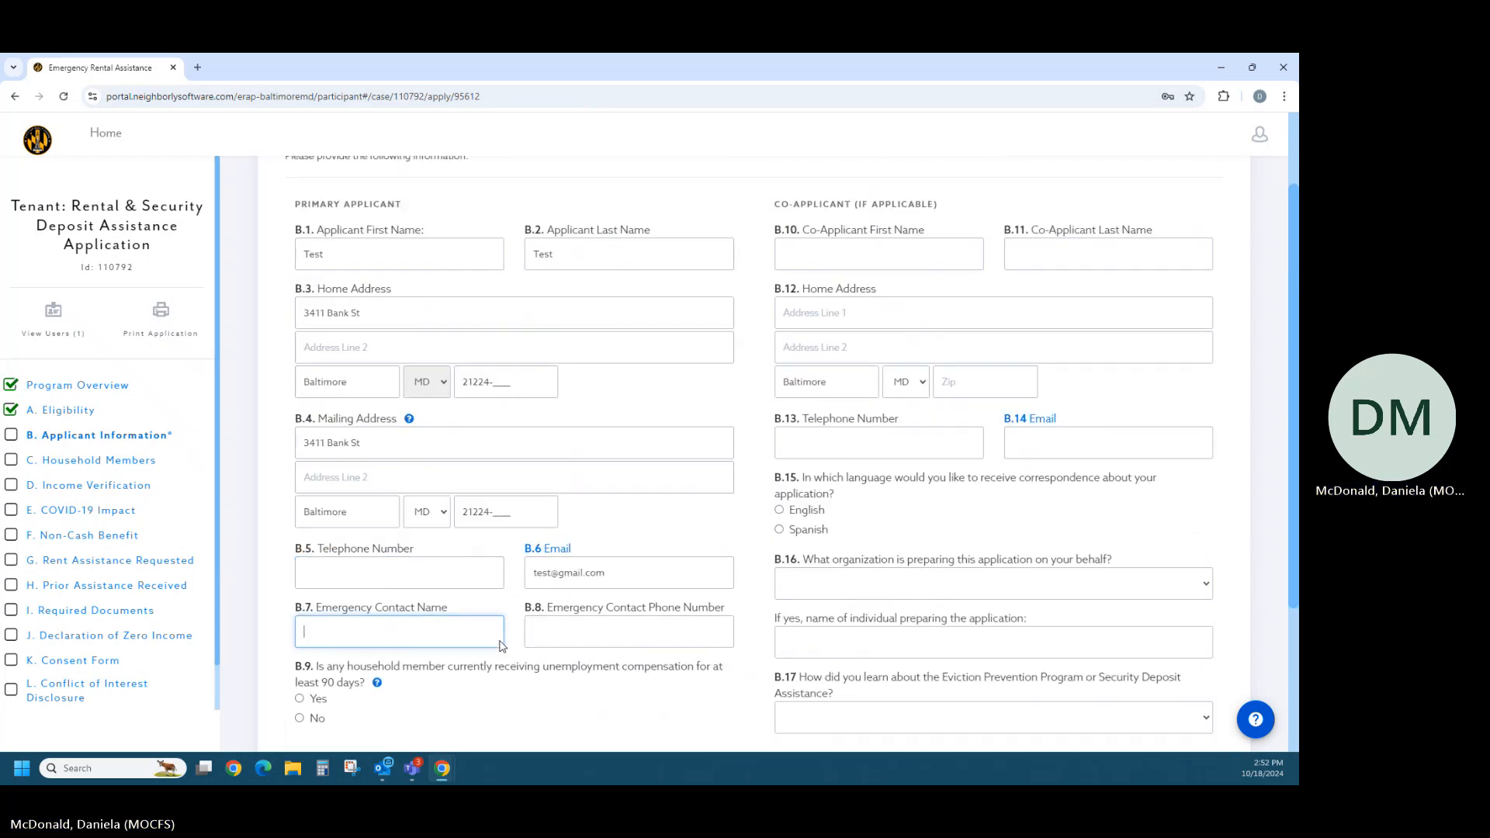
{"action": "scroll", "coordinate": [501, 646], "scroll_direction": "down", "scroll_amount": 1}
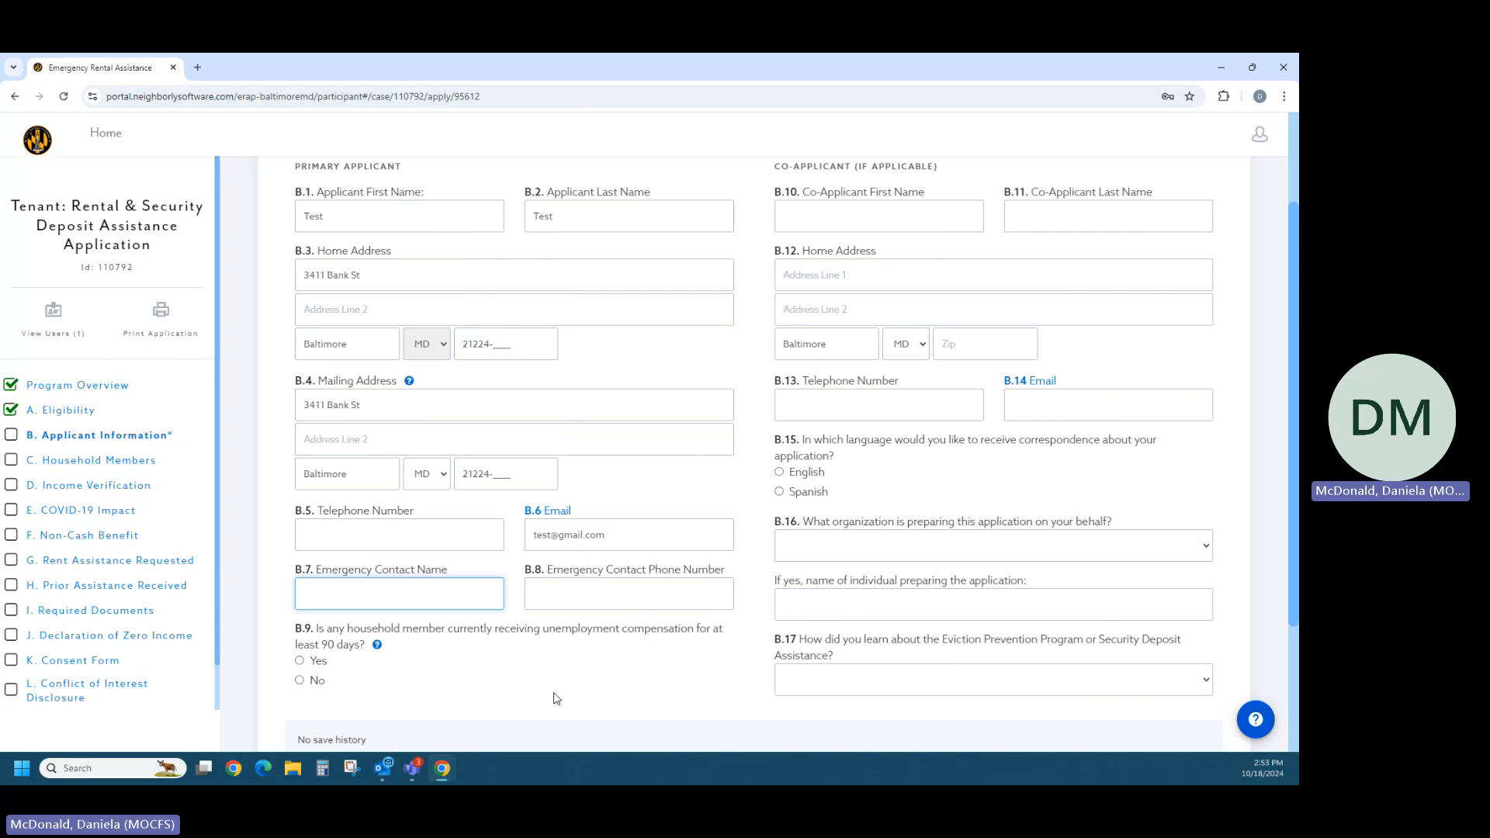
{"action": "scroll", "coordinate": [666, 684], "scroll_direction": "up", "scroll_amount": 1}
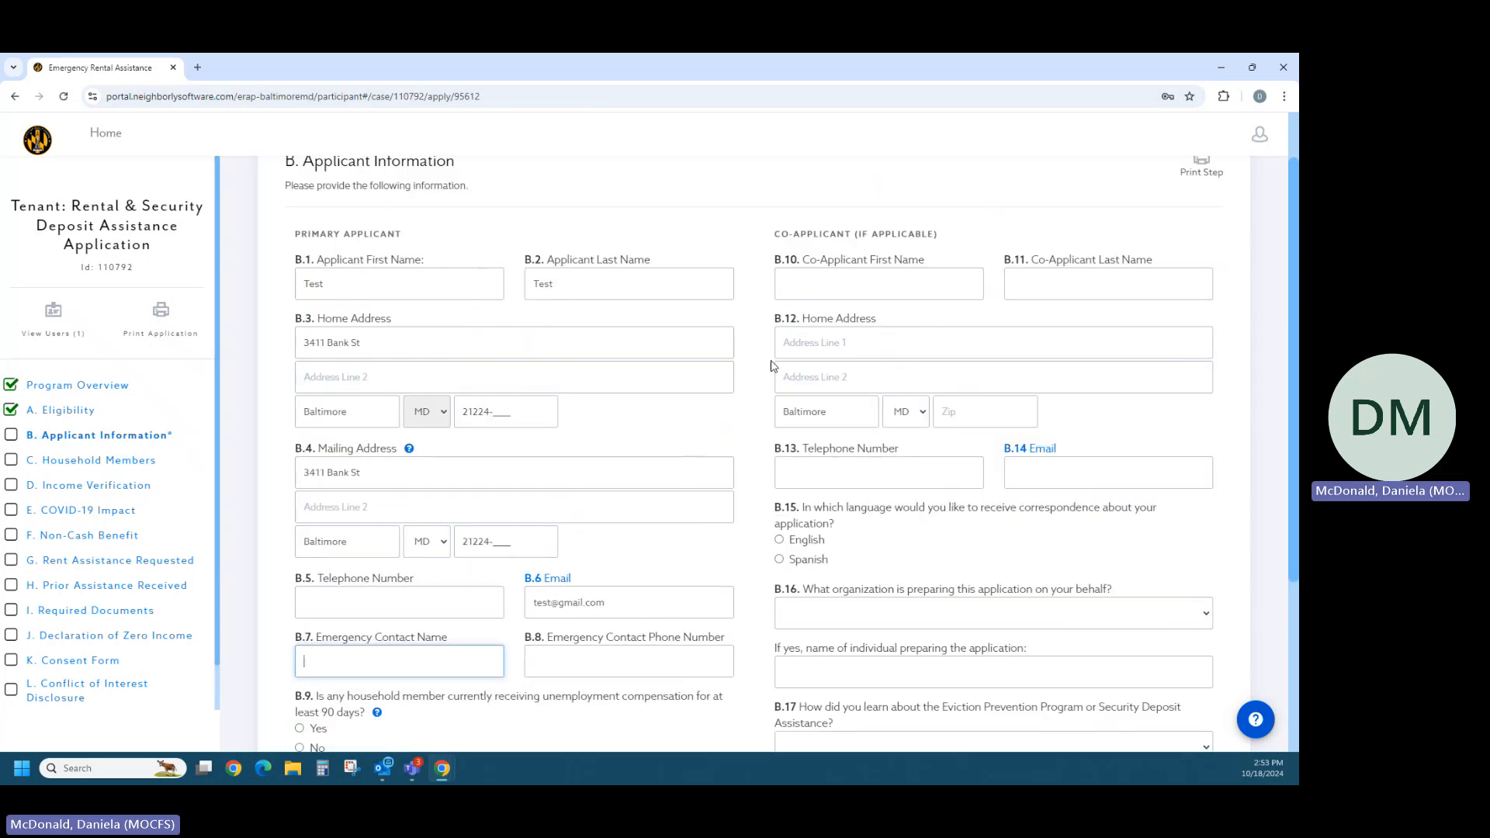
{"action": "left_click", "coordinate": [799, 288]}
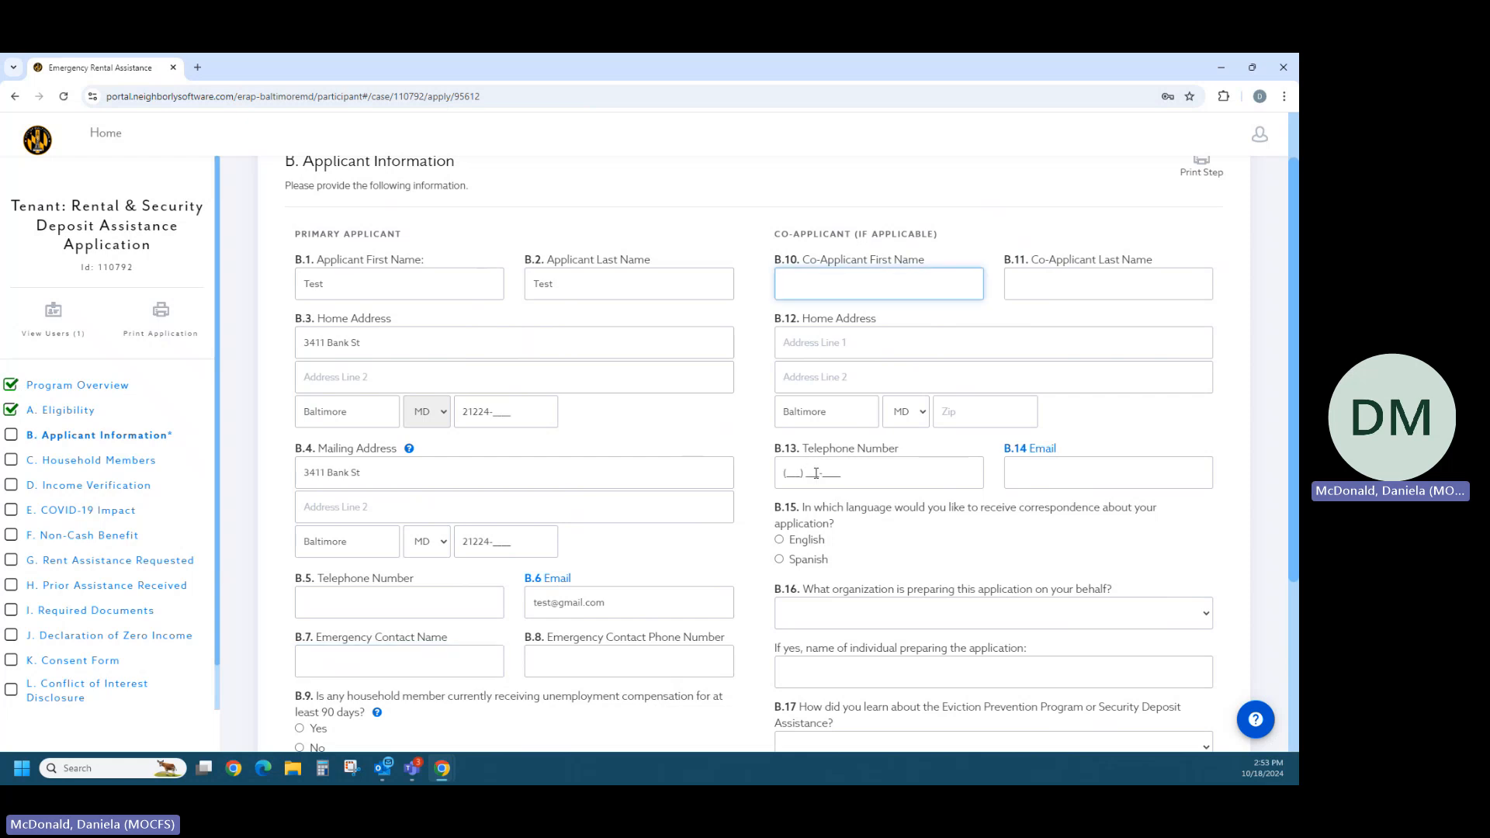
{"action": "scroll", "coordinate": [830, 490], "scroll_direction": "down", "scroll_amount": 2}
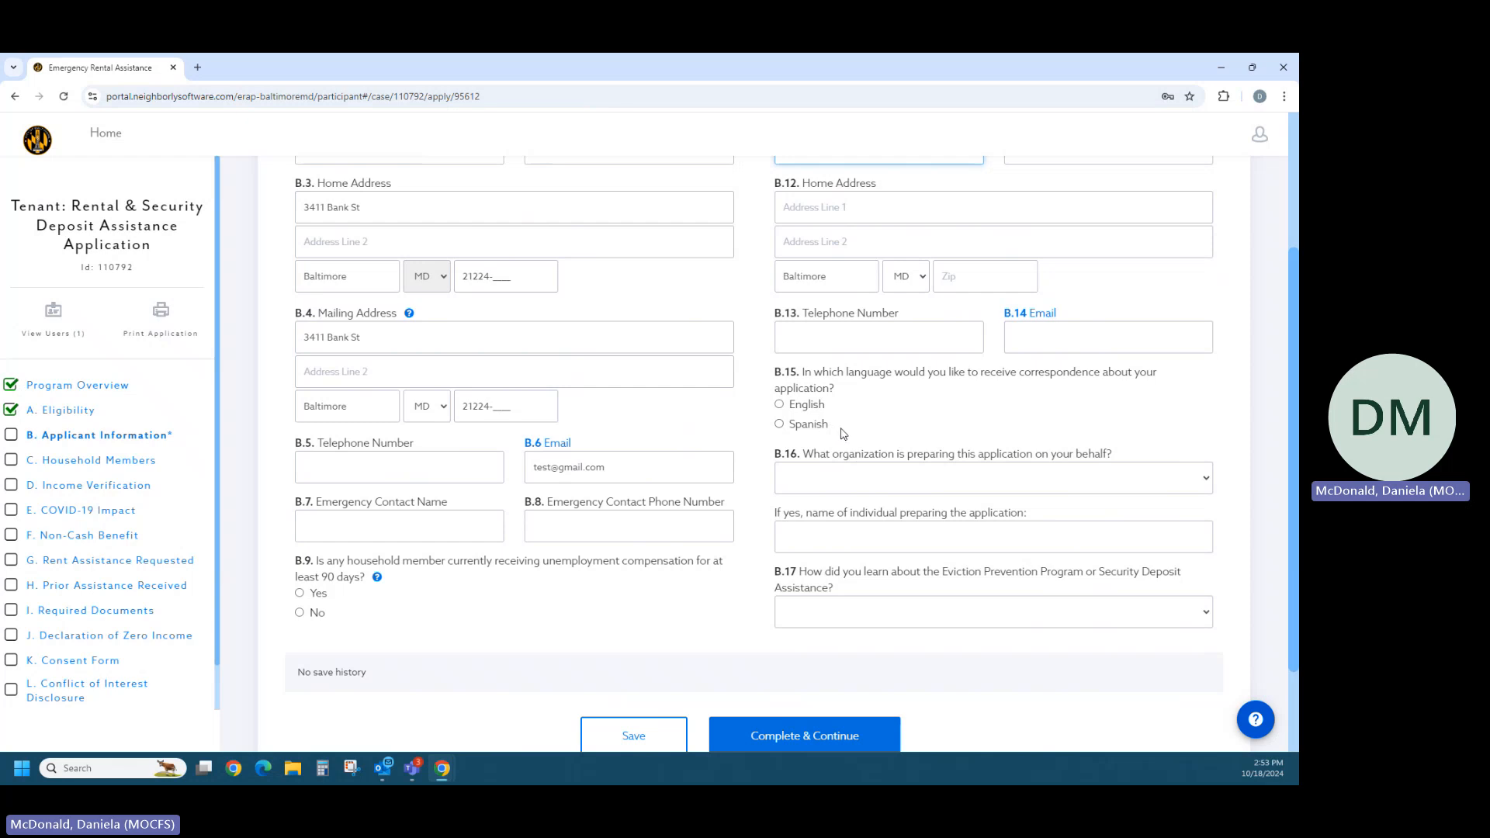
{"action": "left_click", "coordinate": [781, 405]}
{"action": "left_click", "coordinate": [841, 480]}
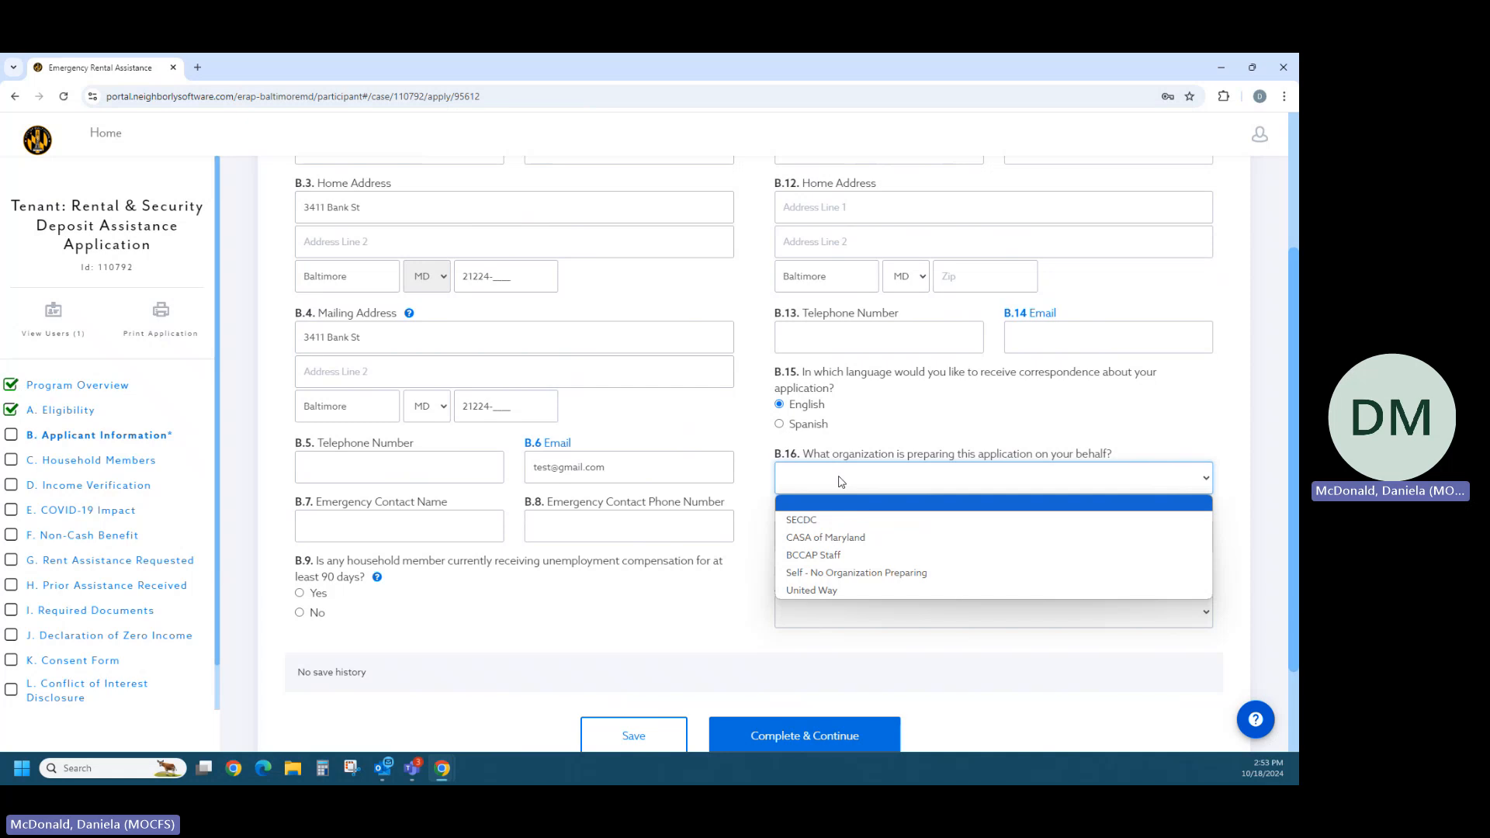
{"action": "left_click", "coordinate": [843, 575]}
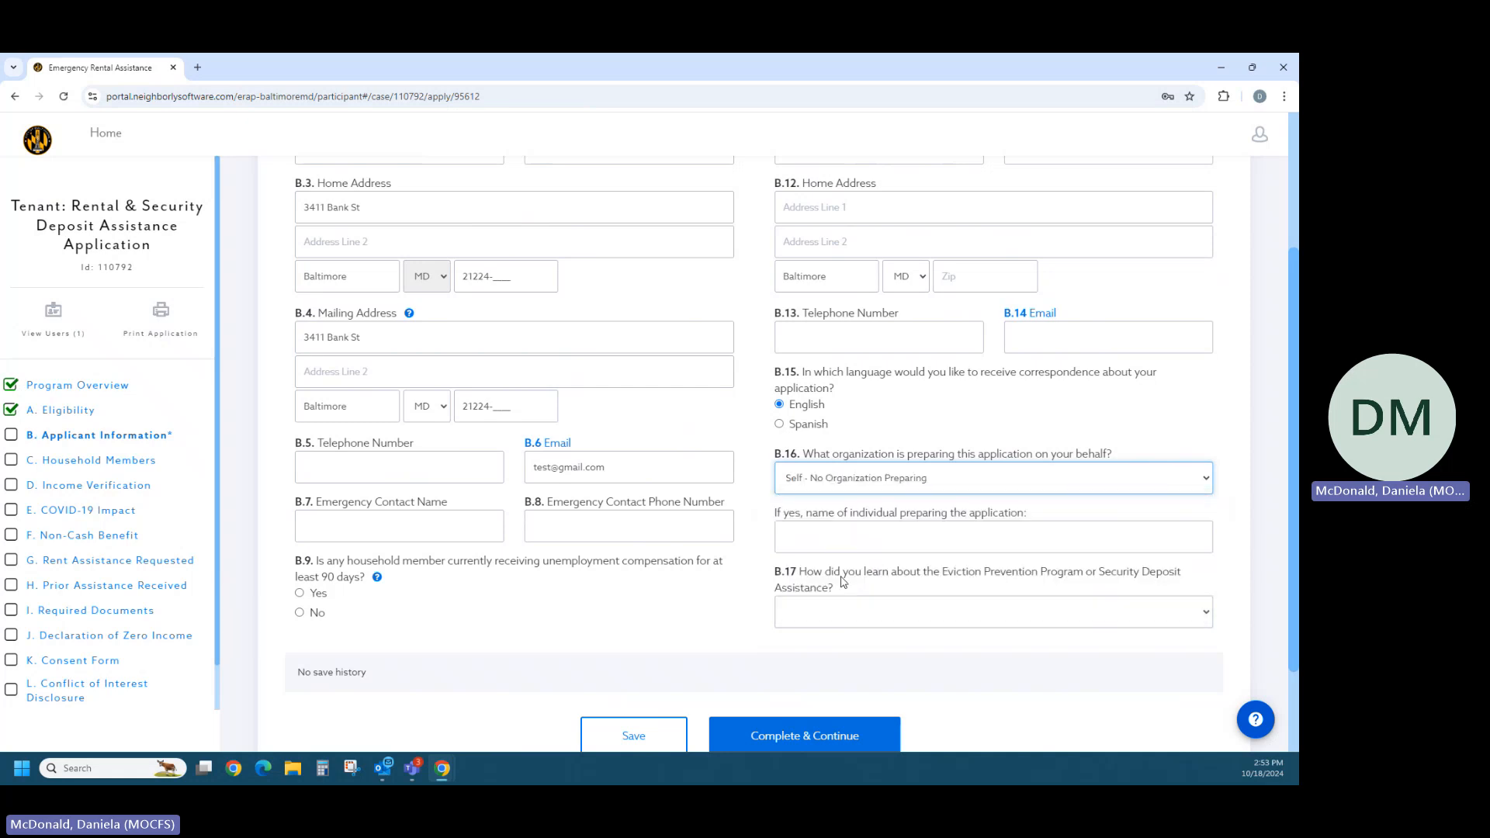
{"action": "left_click", "coordinate": [780, 618]}
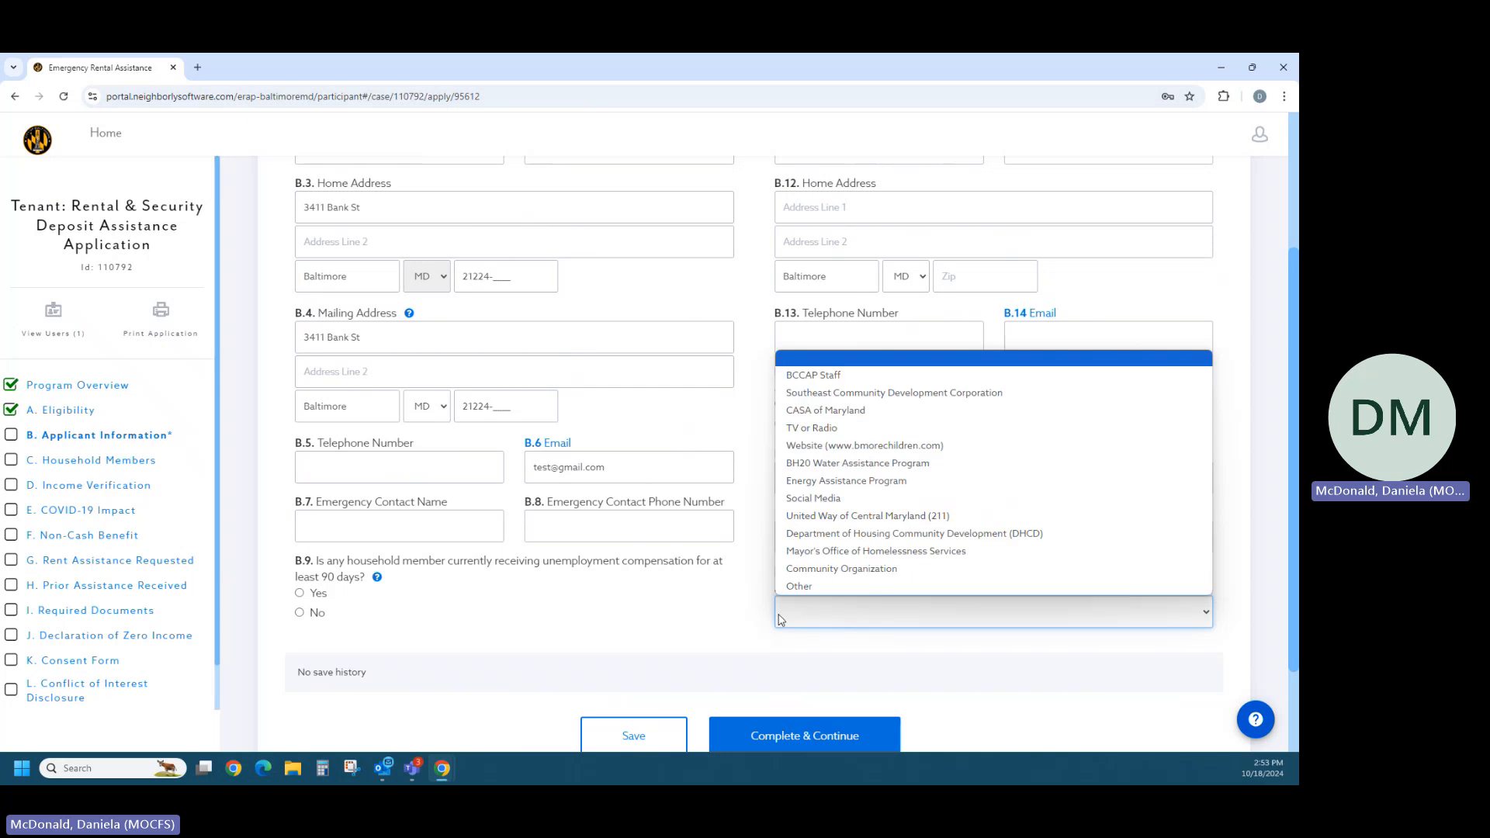
{"action": "left_click", "coordinate": [820, 447]}
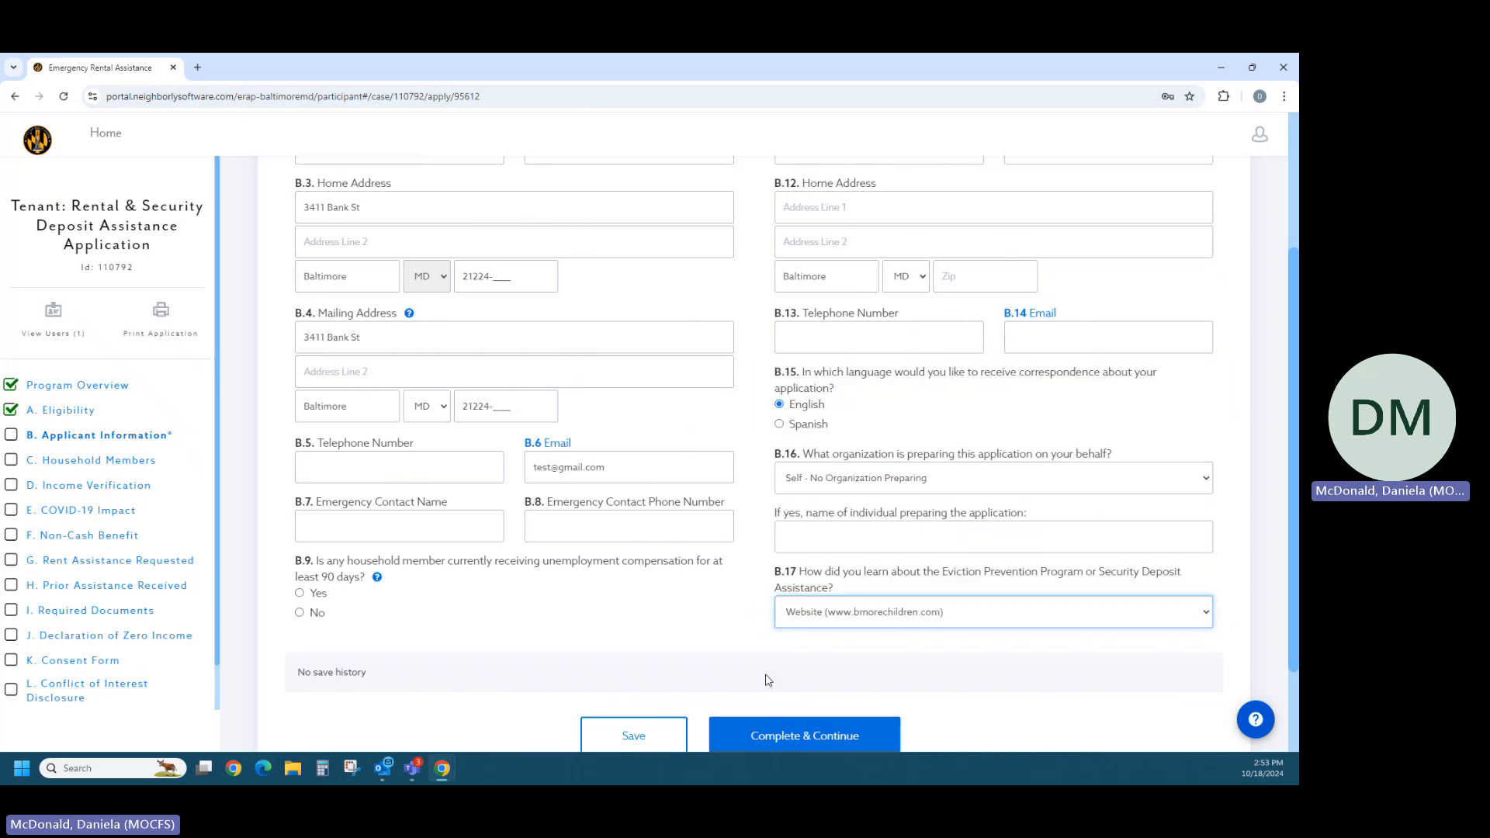
- Check the Applicant Information answers and try to complete the section
{"action": "scroll", "coordinate": [765, 677], "scroll_direction": "down", "scroll_amount": 2}
{"action": "scroll", "coordinate": [585, 663], "scroll_direction": "up", "scroll_amount": 3}
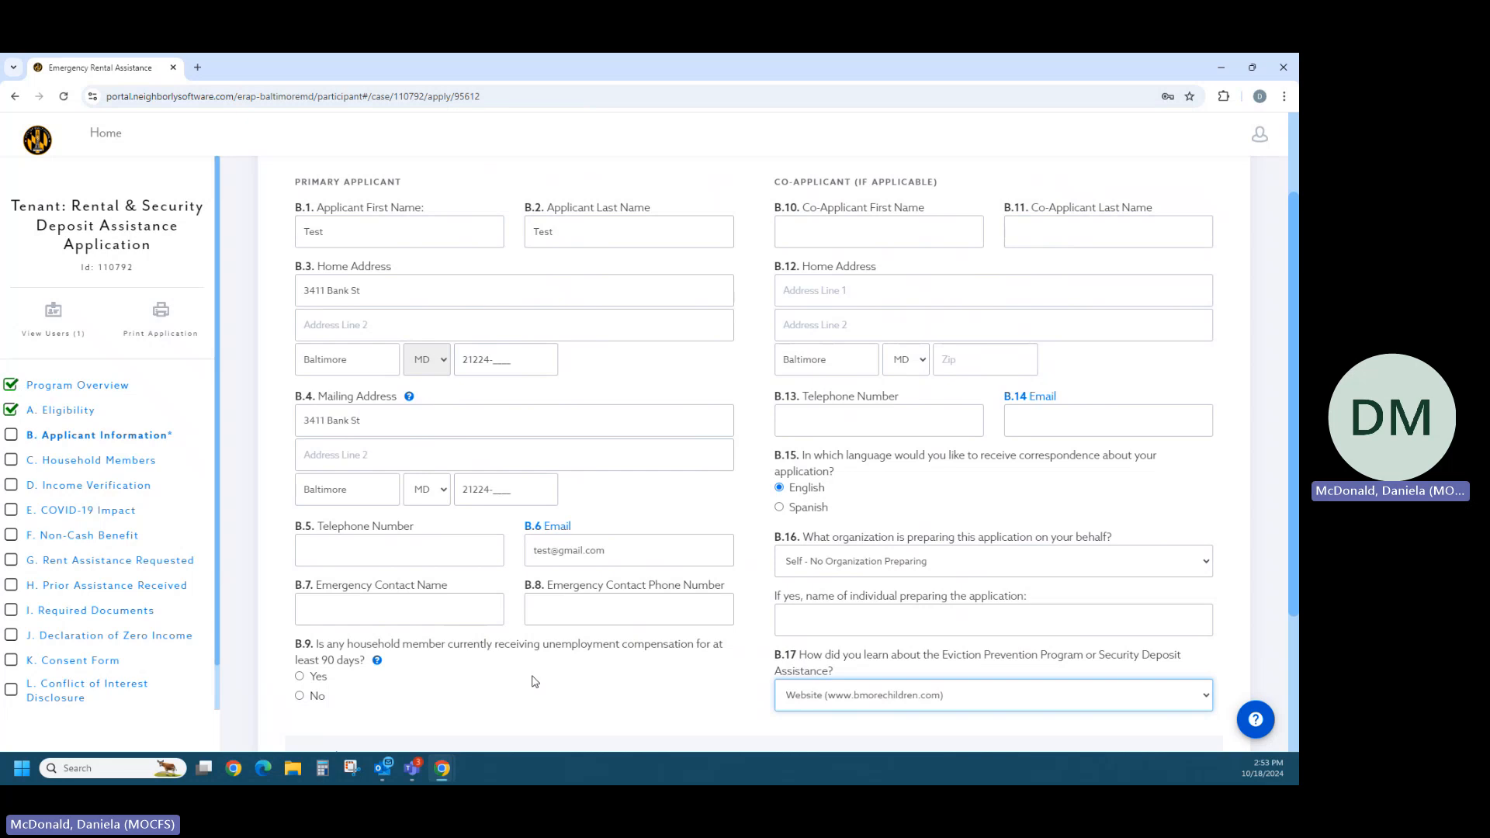
{"action": "scroll", "coordinate": [534, 681], "scroll_direction": "down", "scroll_amount": 1}
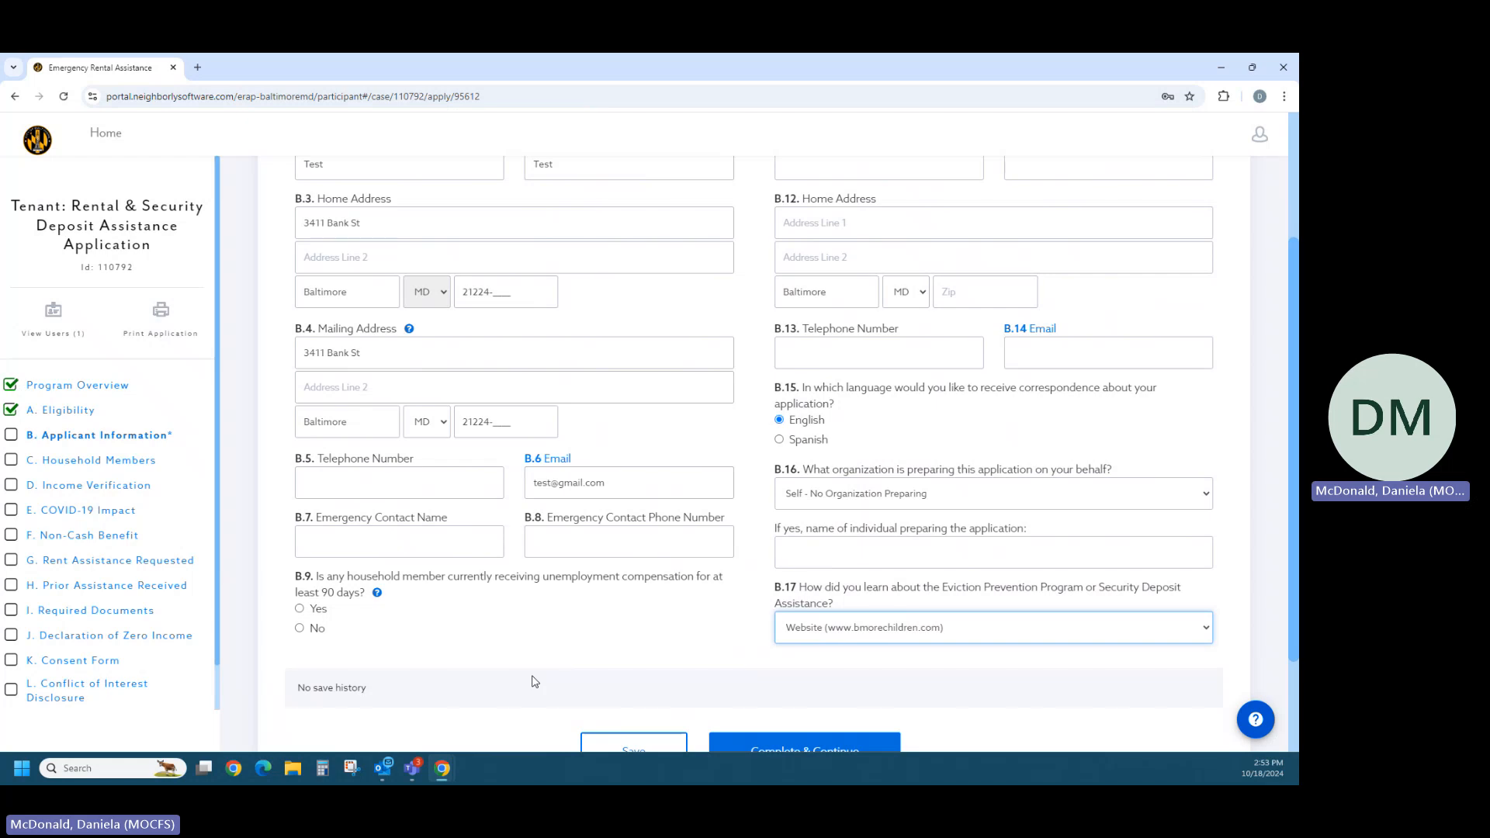
{"action": "scroll", "coordinate": [534, 682], "scroll_direction": "down", "scroll_amount": 1}
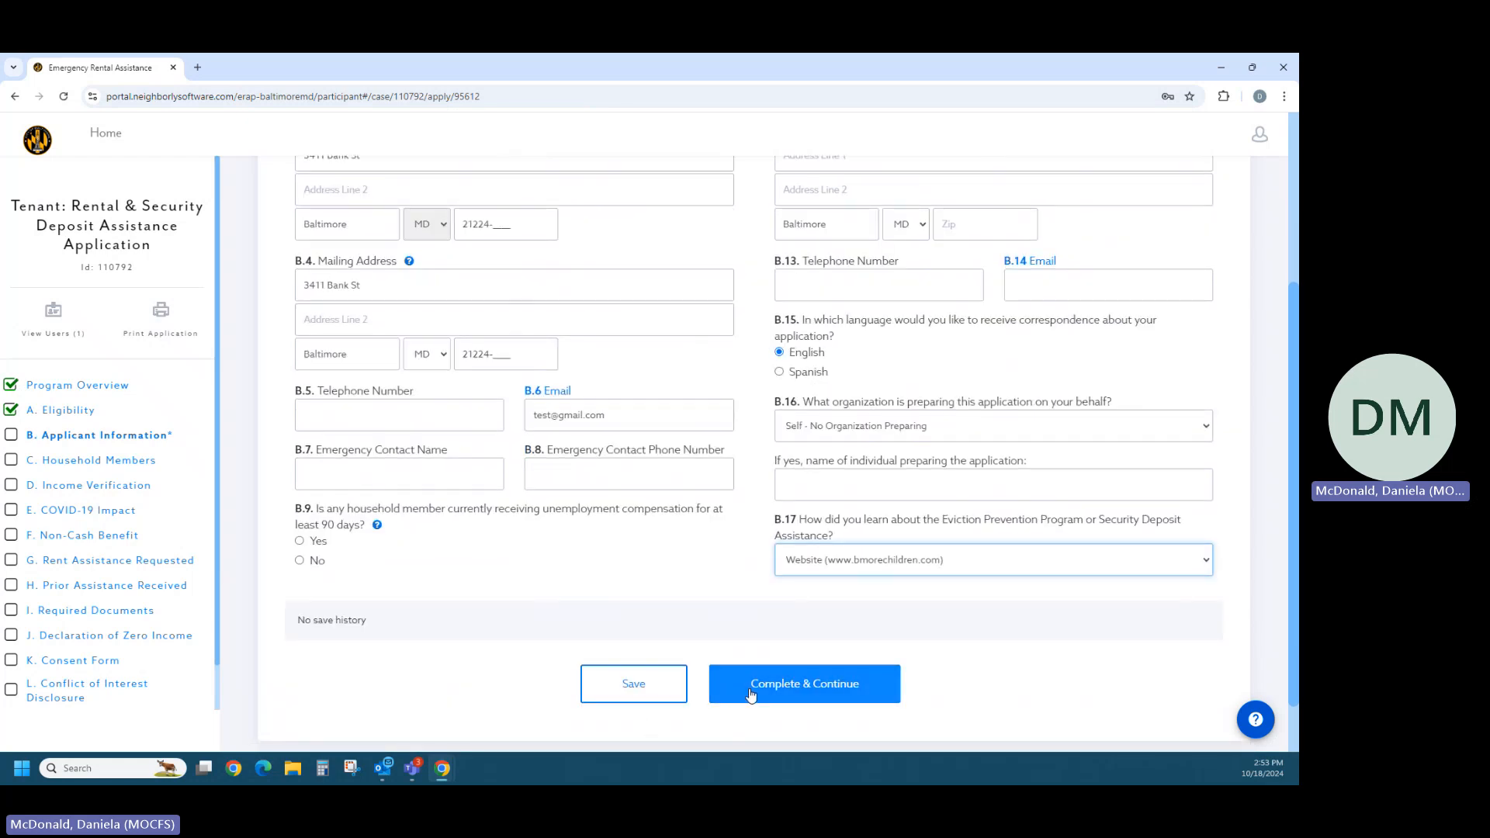
{"action": "left_click", "coordinate": [751, 694]}
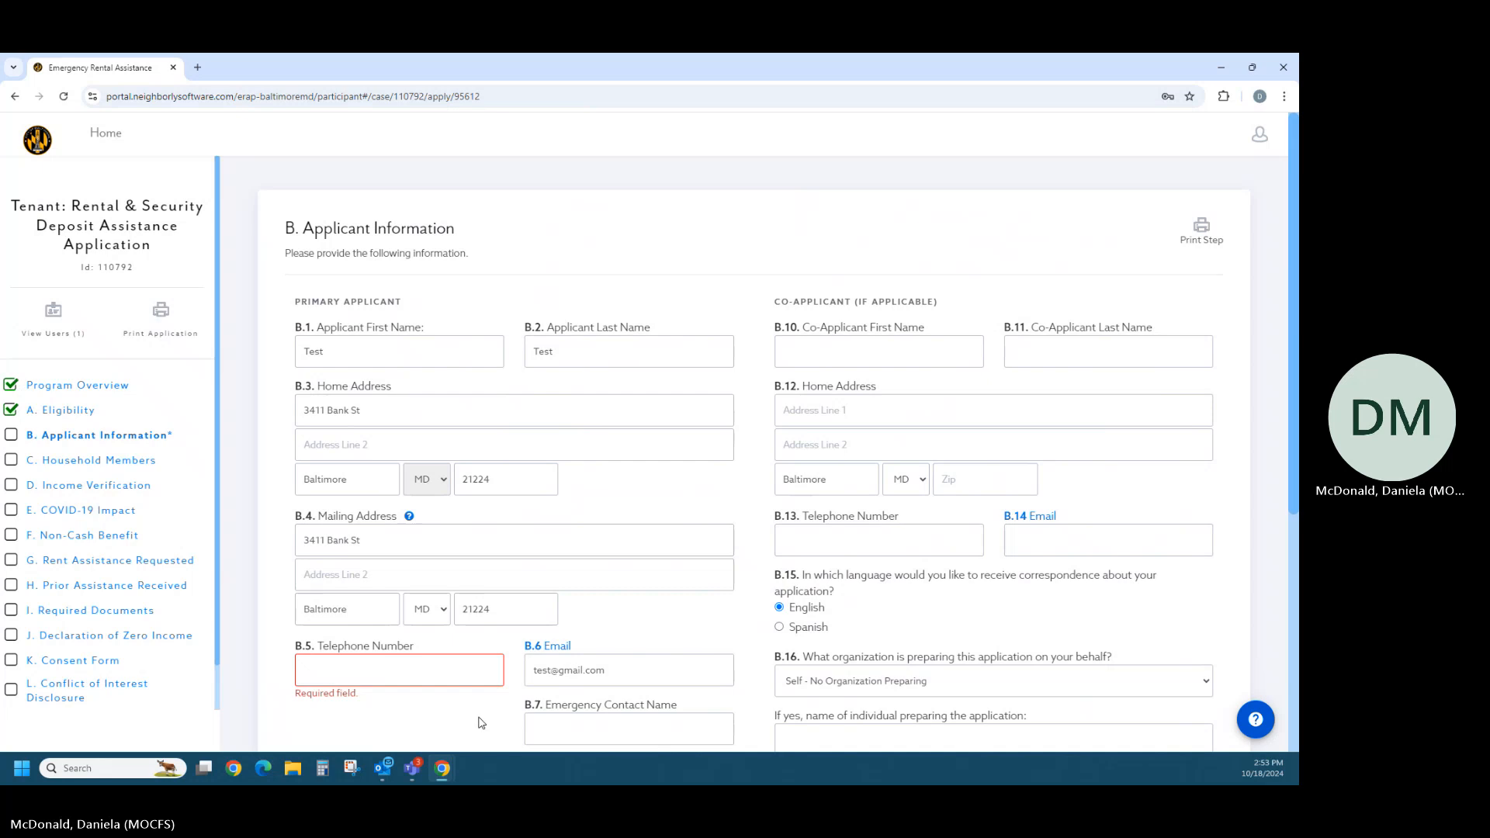
- Enter the primary applicant's telephone number in B.5 and complete the Applicant Information section
{"action": "left_click", "coordinate": [430, 670]}
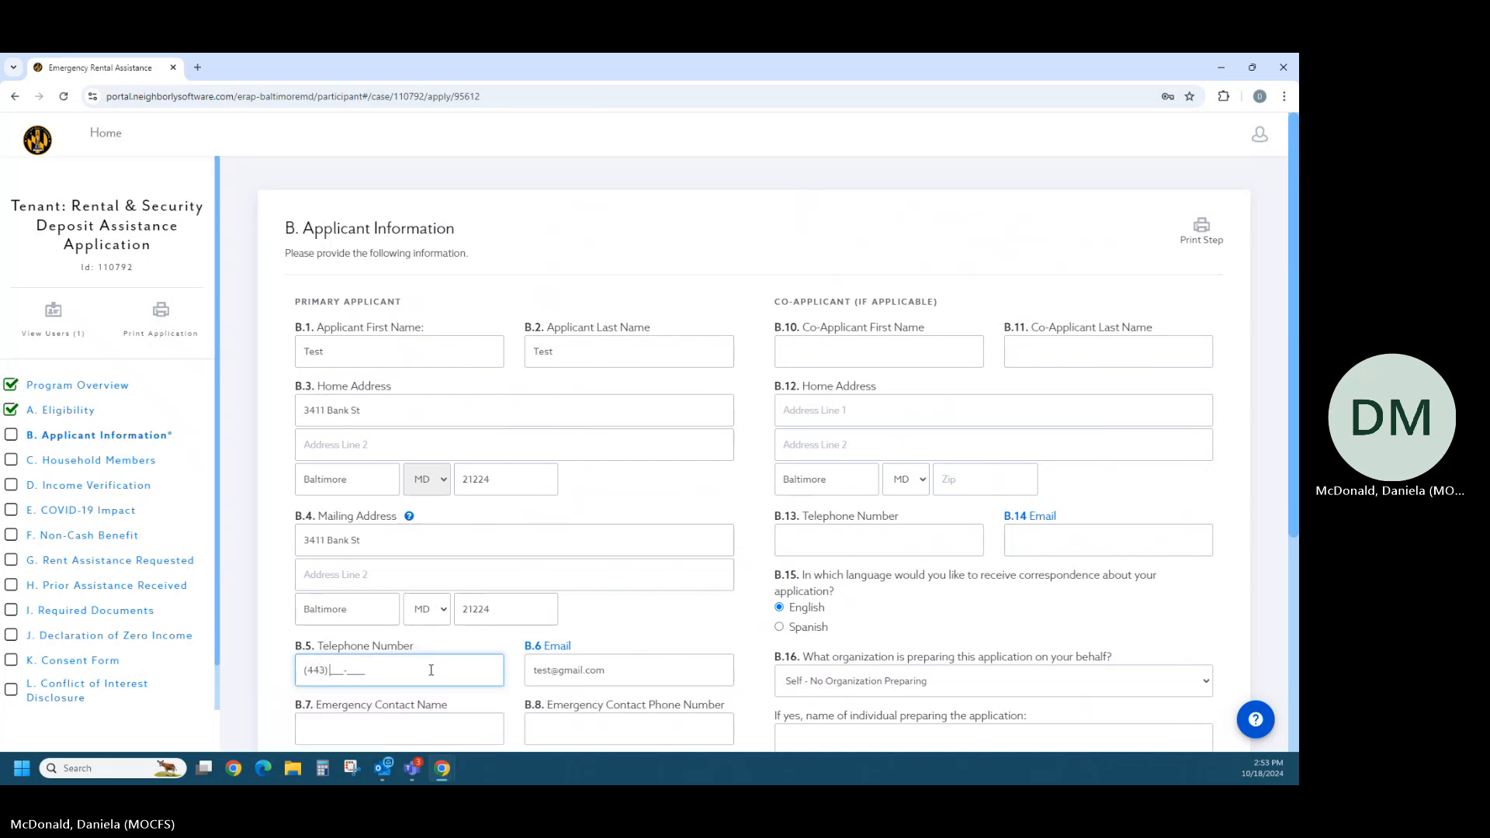
{"action": "scroll", "coordinate": [631, 636], "scroll_direction": "down", "scroll_amount": 4}
{"action": "left_click", "coordinate": [630, 637]}
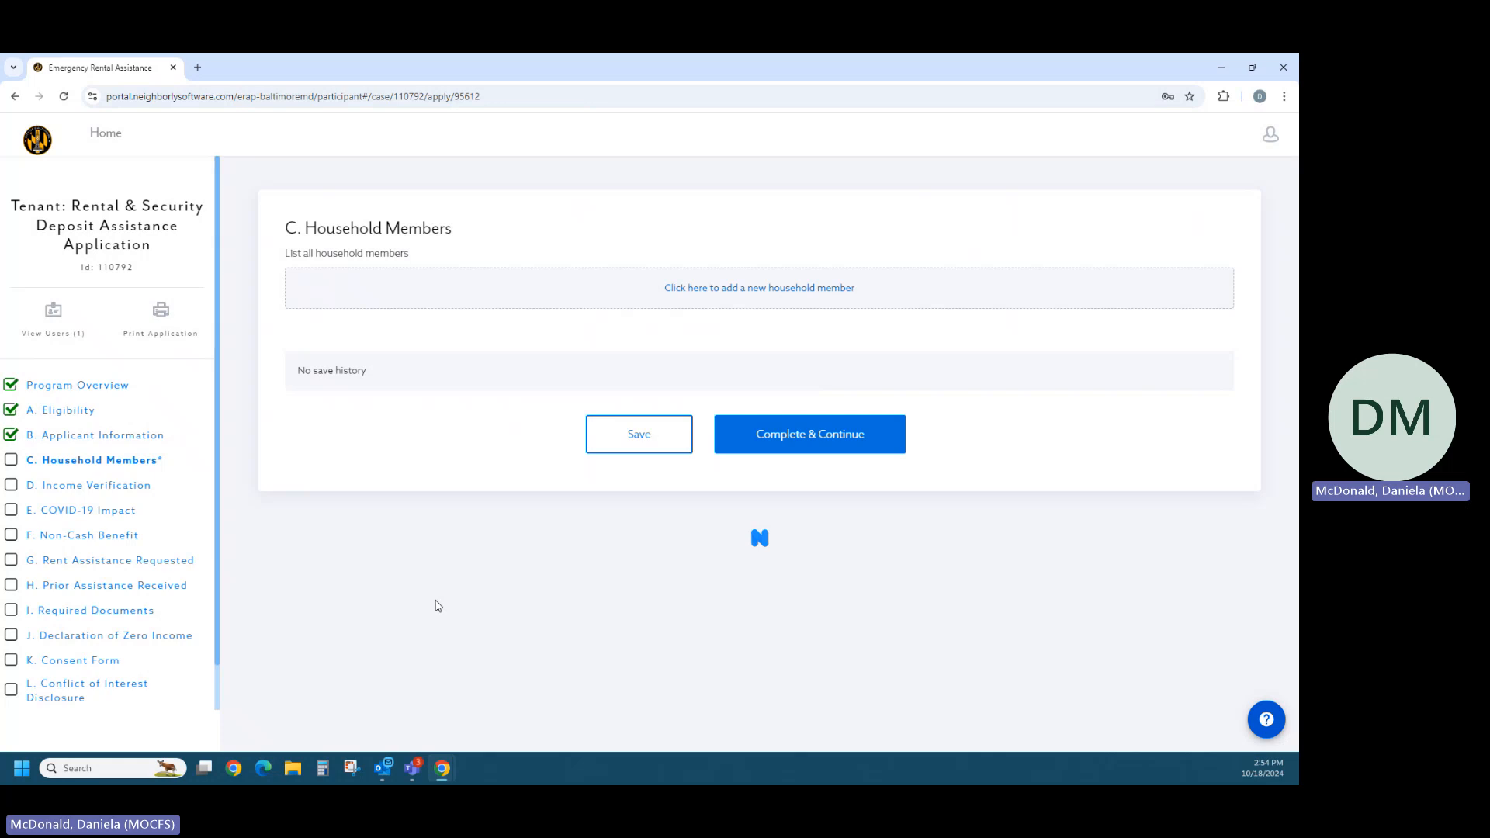
- Add a primary household member with "Test" as both the first name and the last name
{"action": "left_click", "coordinate": [675, 289]}
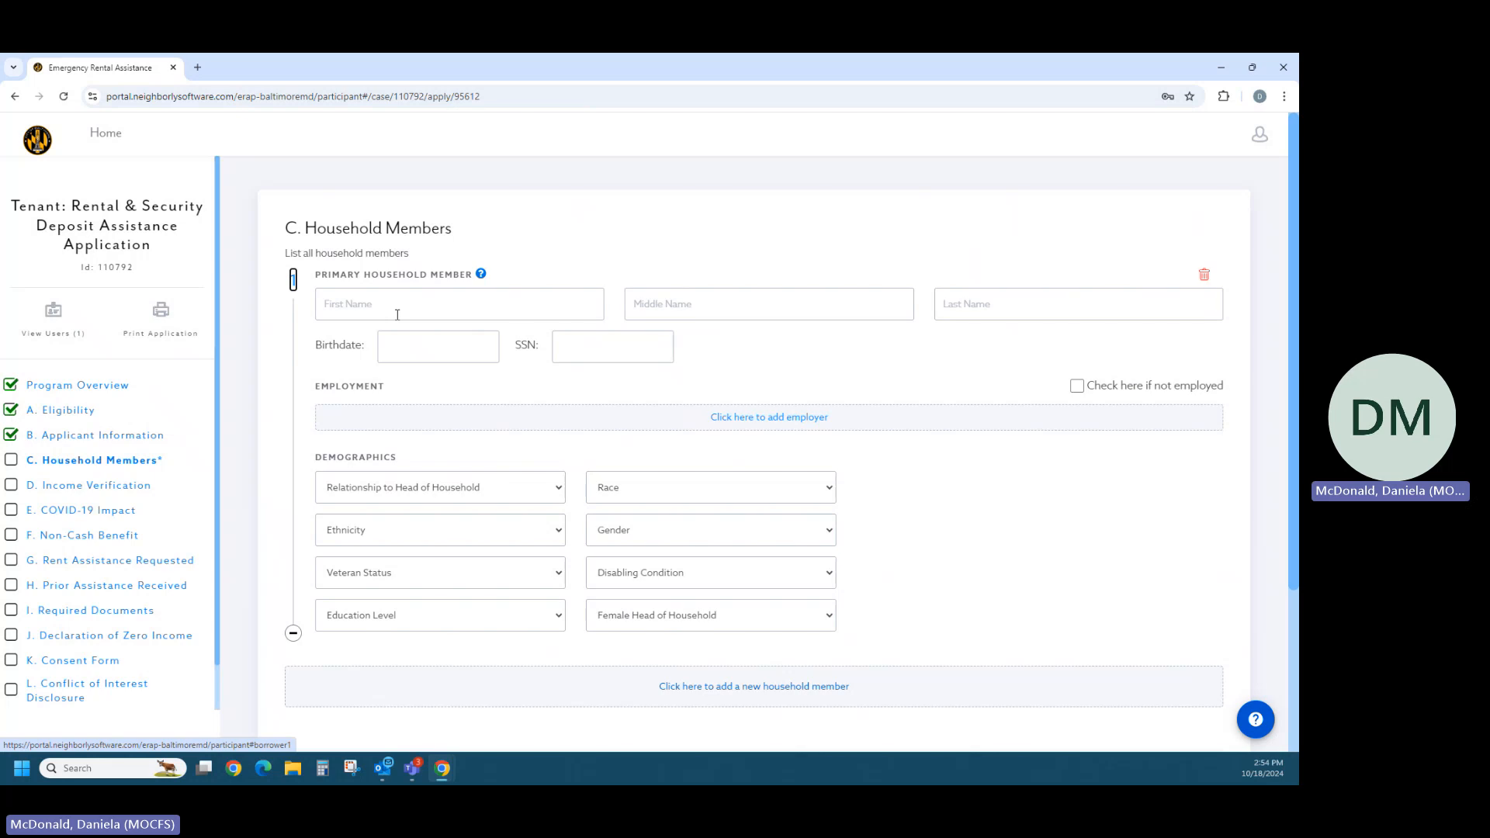
{"action": "left_click", "coordinate": [397, 315]}
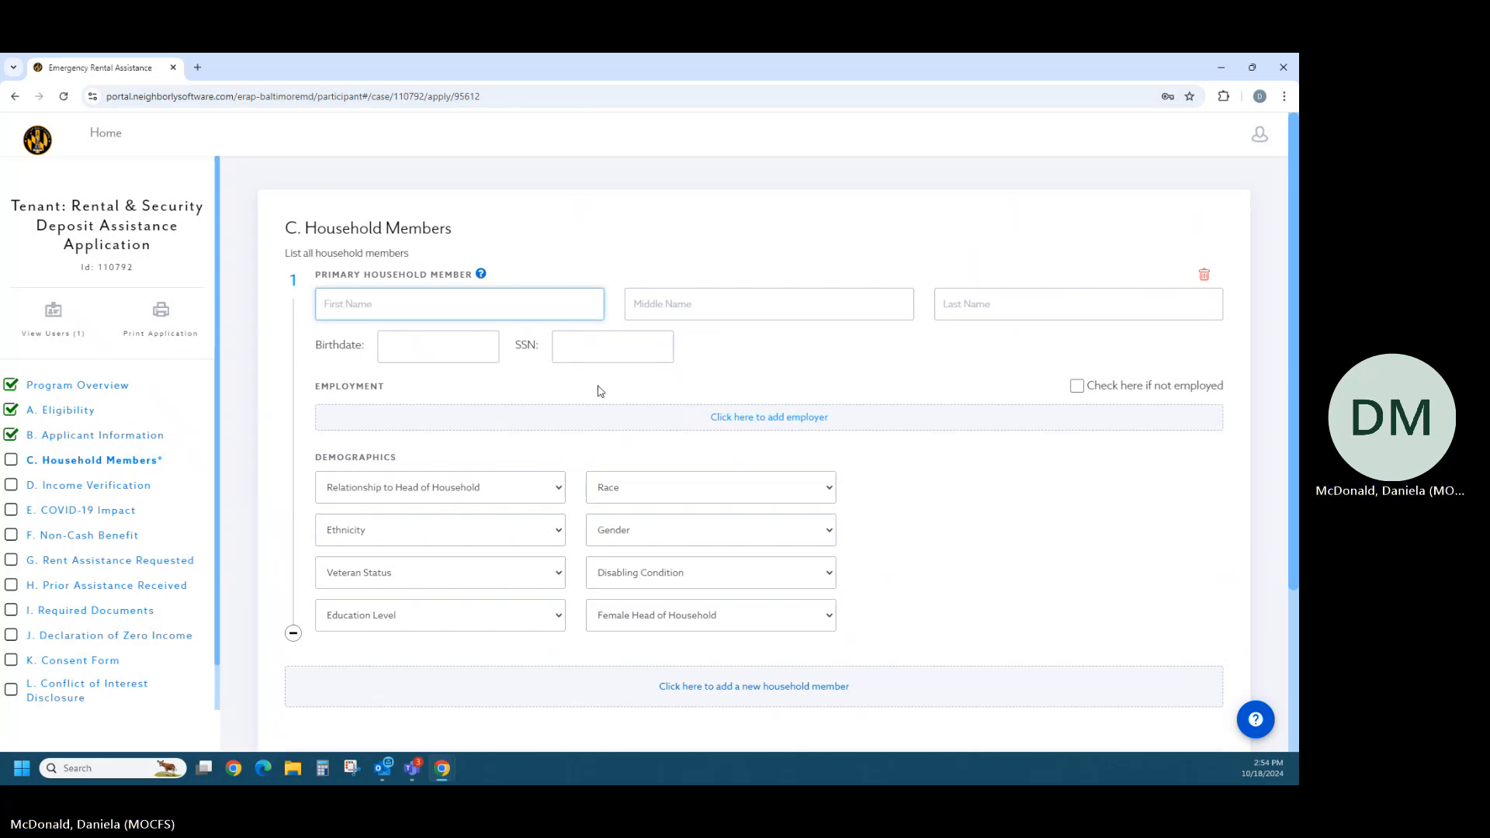
{"action": "type", "text": "Test"}
{"action": "key", "text": "Tab"}
{"action": "key", "text": "Tab"}
{"action": "type", "text": "T"}
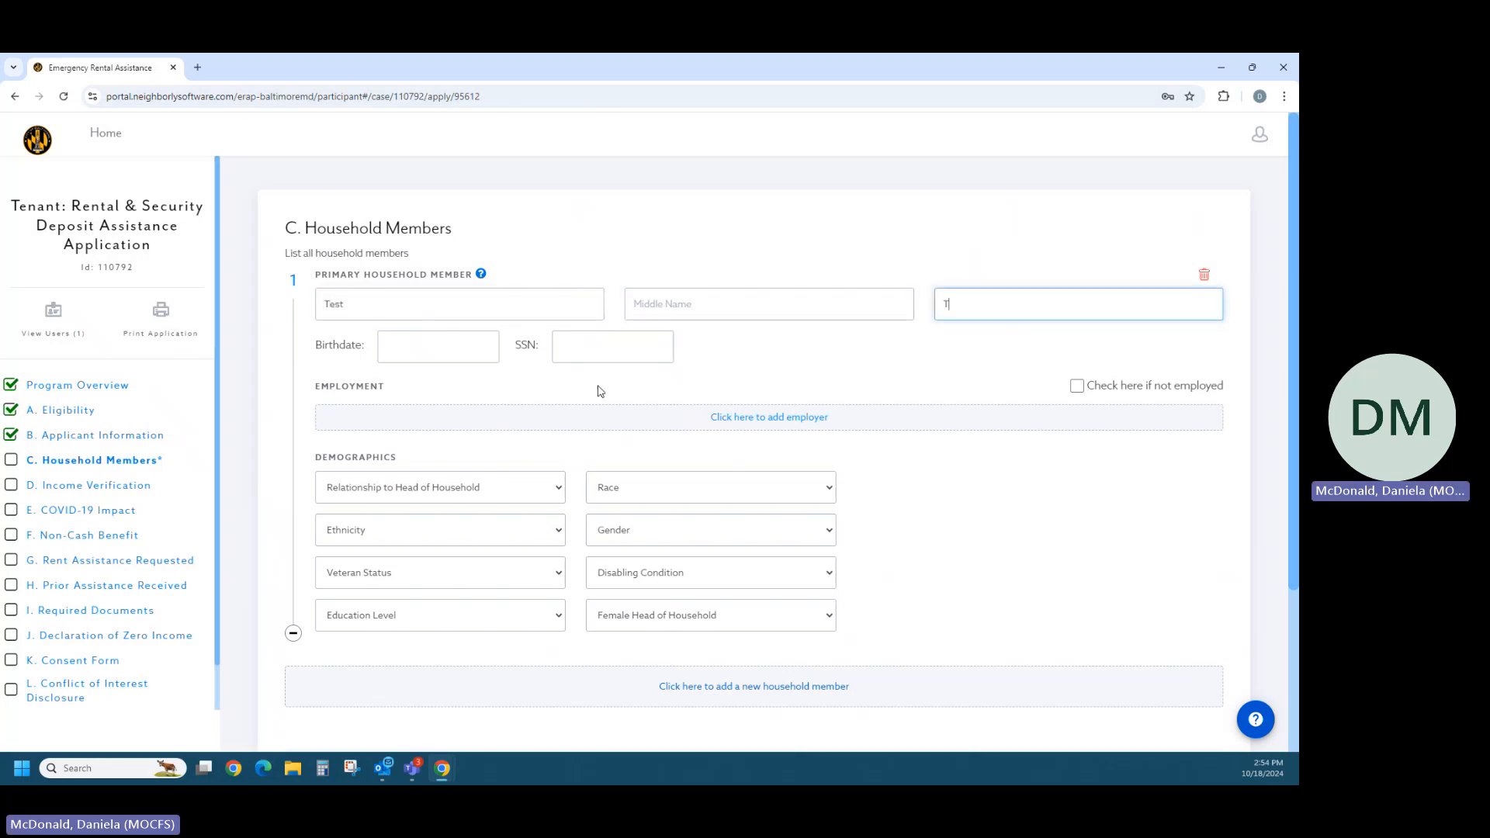
{"action": "type", "text": "est"}
- Enter the household member's birthdate and Social Security number, and mark the member as not employed
{"action": "left_click", "coordinate": [427, 348]}
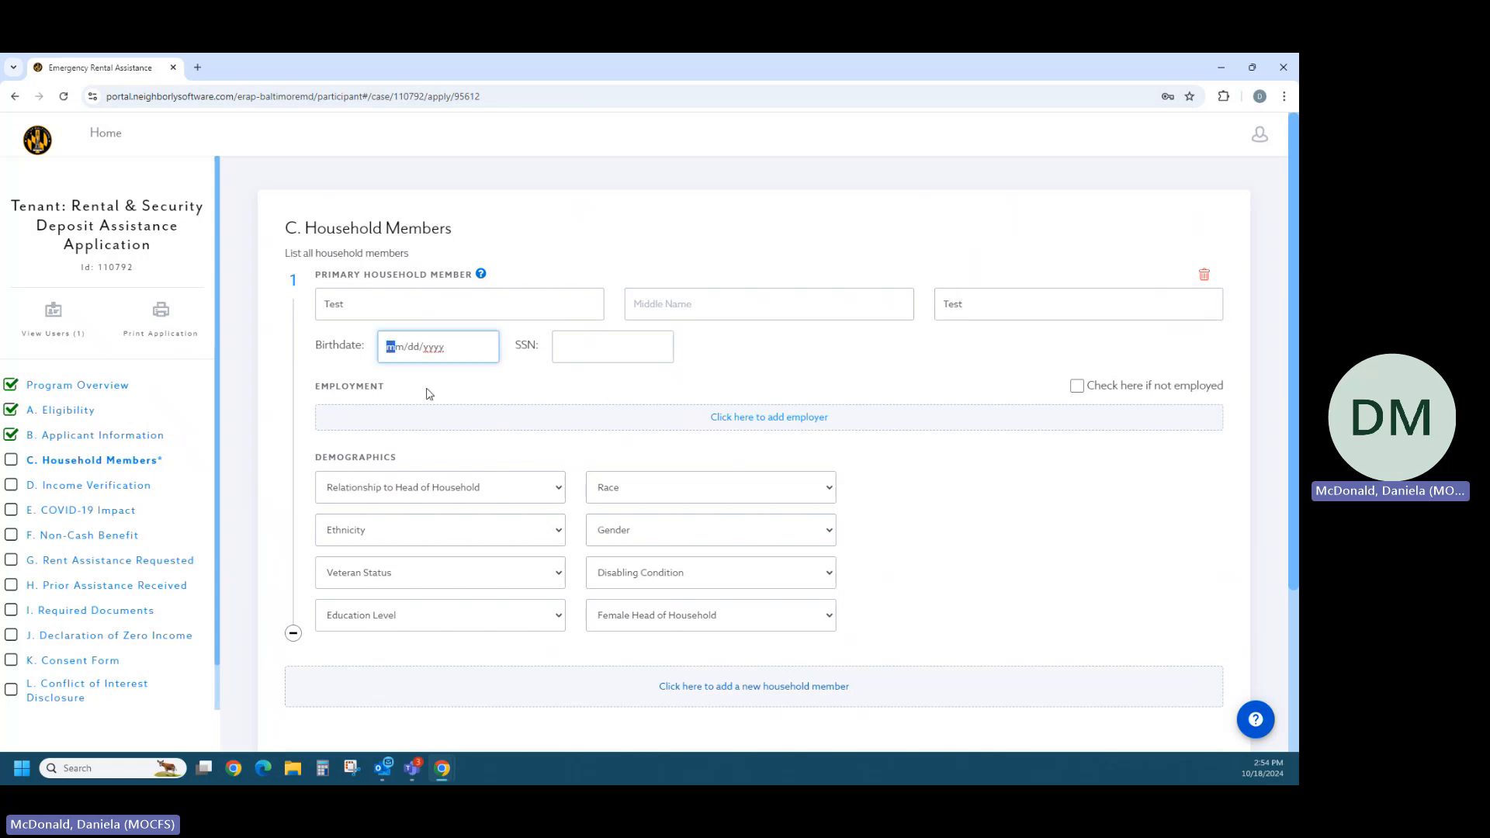
{"action": "type", "text": "01/01/19"}
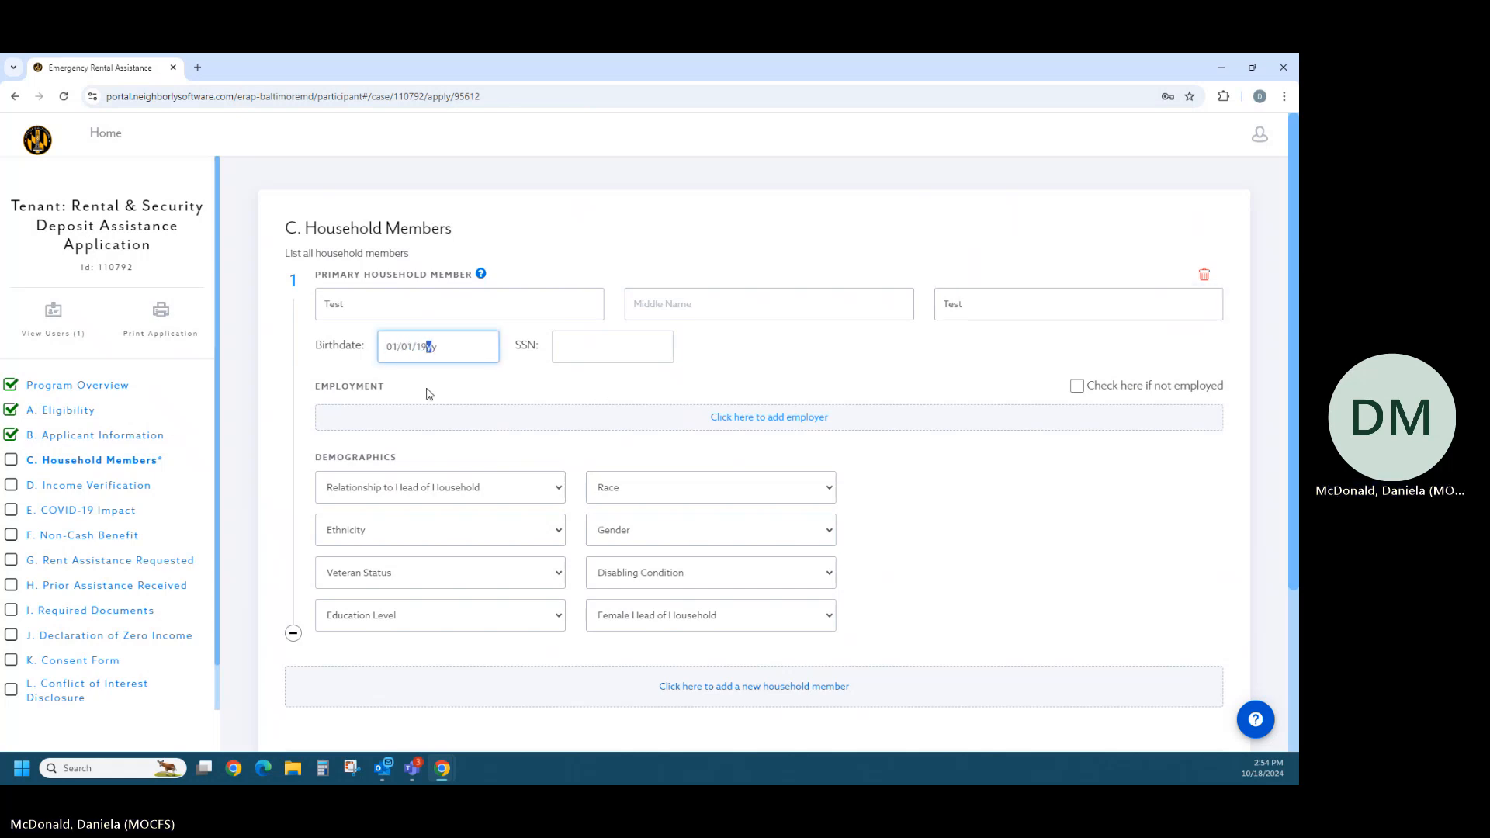
{"action": "type", "text": "70"}
{"action": "left_click", "coordinate": [561, 355]}
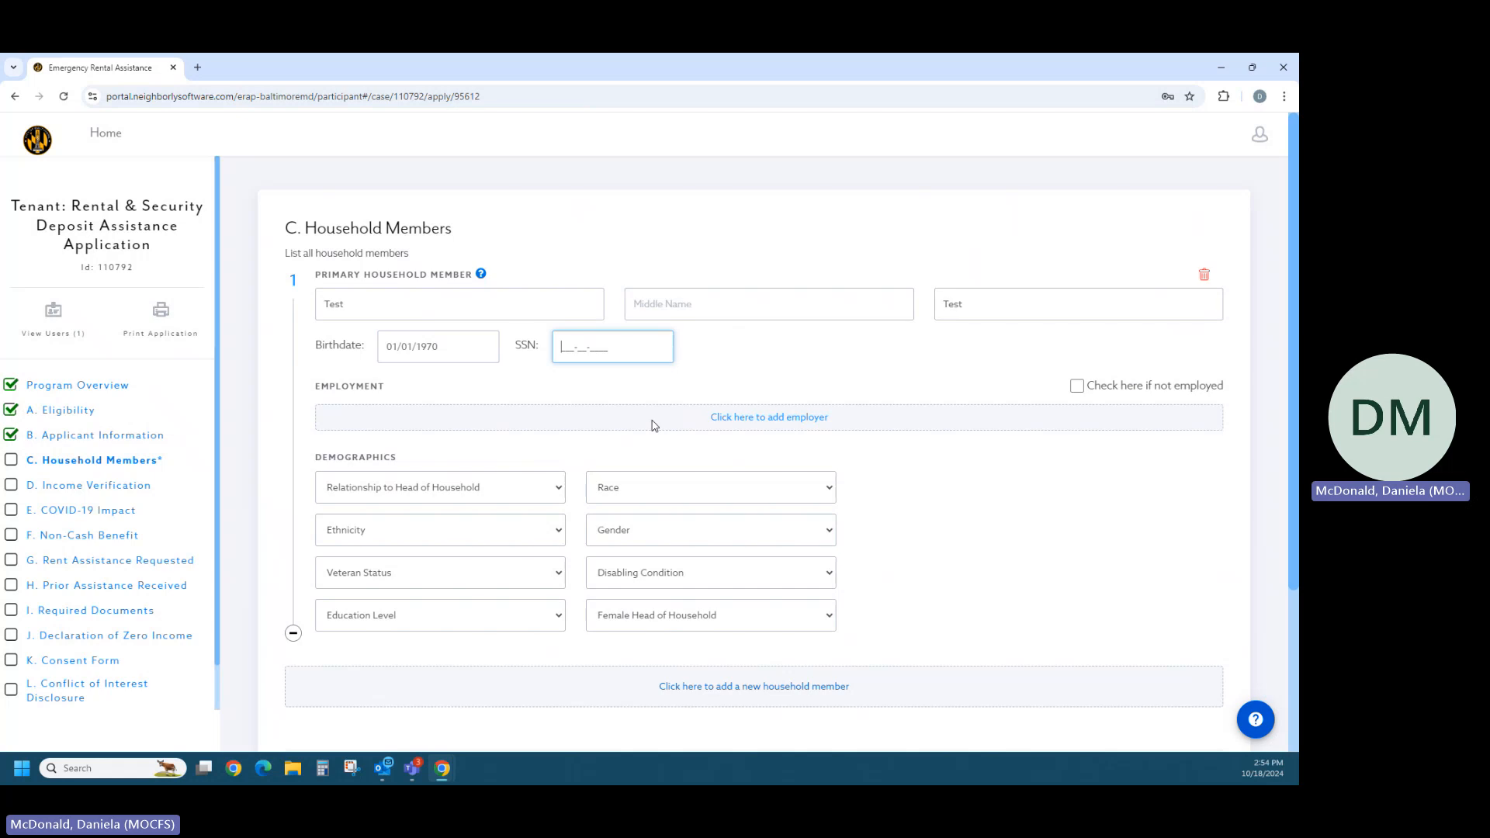
{"action": "type", "text": "000-00-0000"}
{"action": "left_click", "coordinate": [1078, 387]}
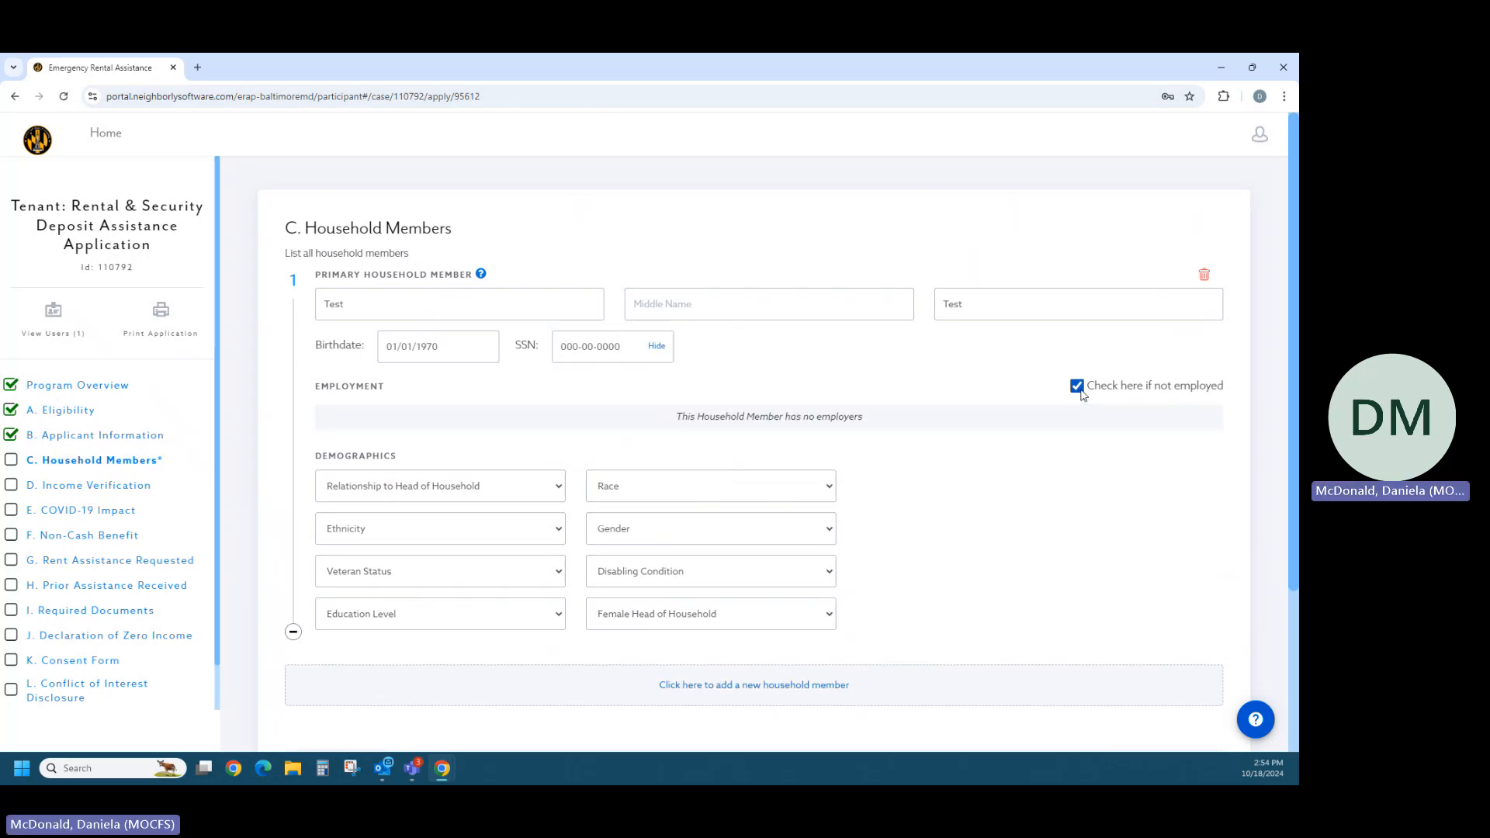
- Set the member's relationship to Self, ethnicity to Non-Hispanic or Latino, veteran status to Don't Know and education level to Associate
{"action": "left_click", "coordinate": [476, 503]}
{"action": "left_click", "coordinate": [458, 526]}
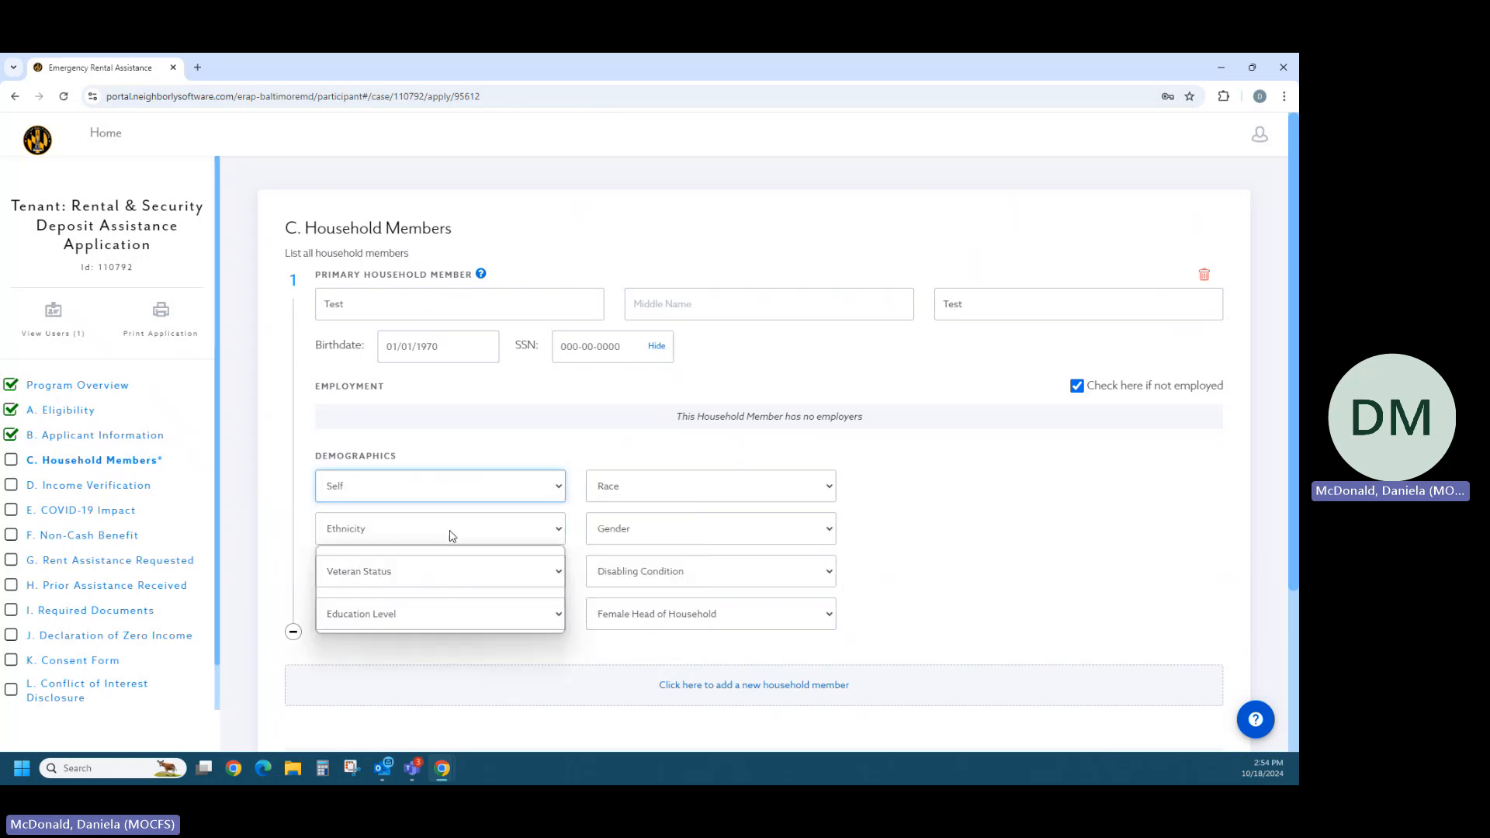
{"action": "left_click", "coordinate": [450, 529]}
{"action": "left_click", "coordinate": [419, 590]}
{"action": "left_click", "coordinate": [416, 571]}
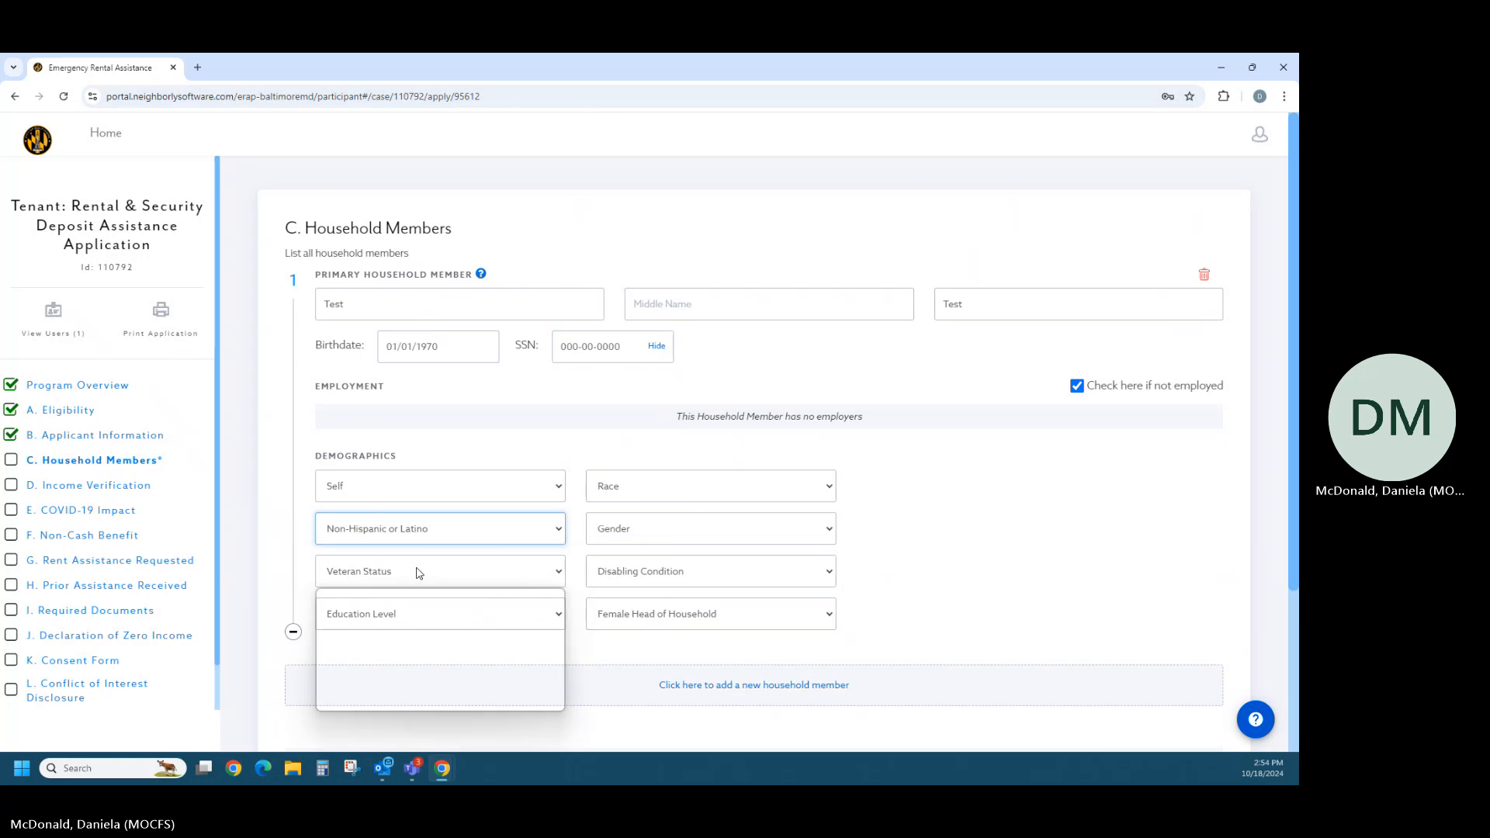
{"action": "left_click", "coordinate": [411, 645]}
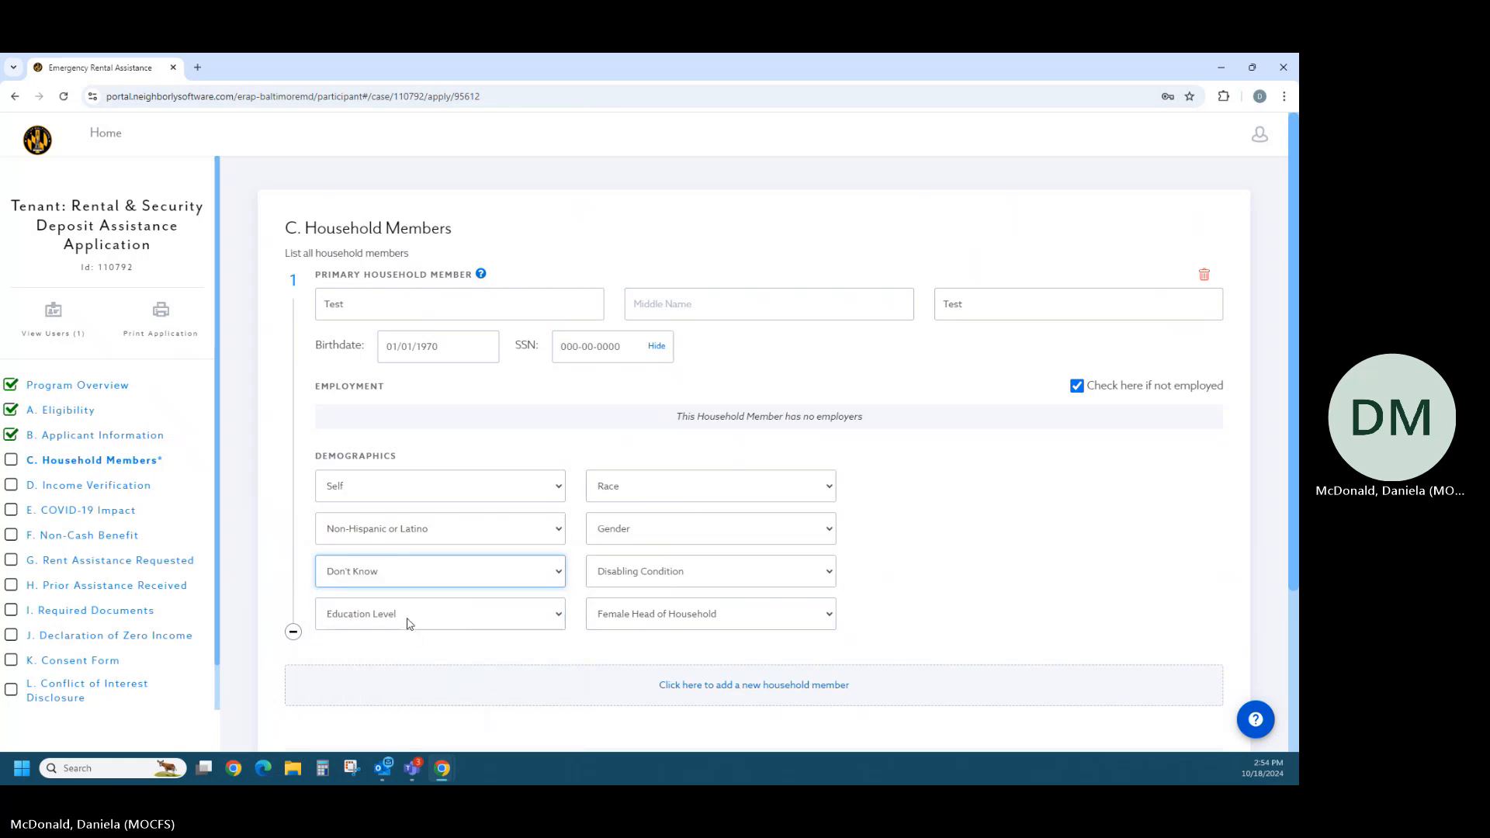
{"action": "left_click", "coordinate": [411, 618]}
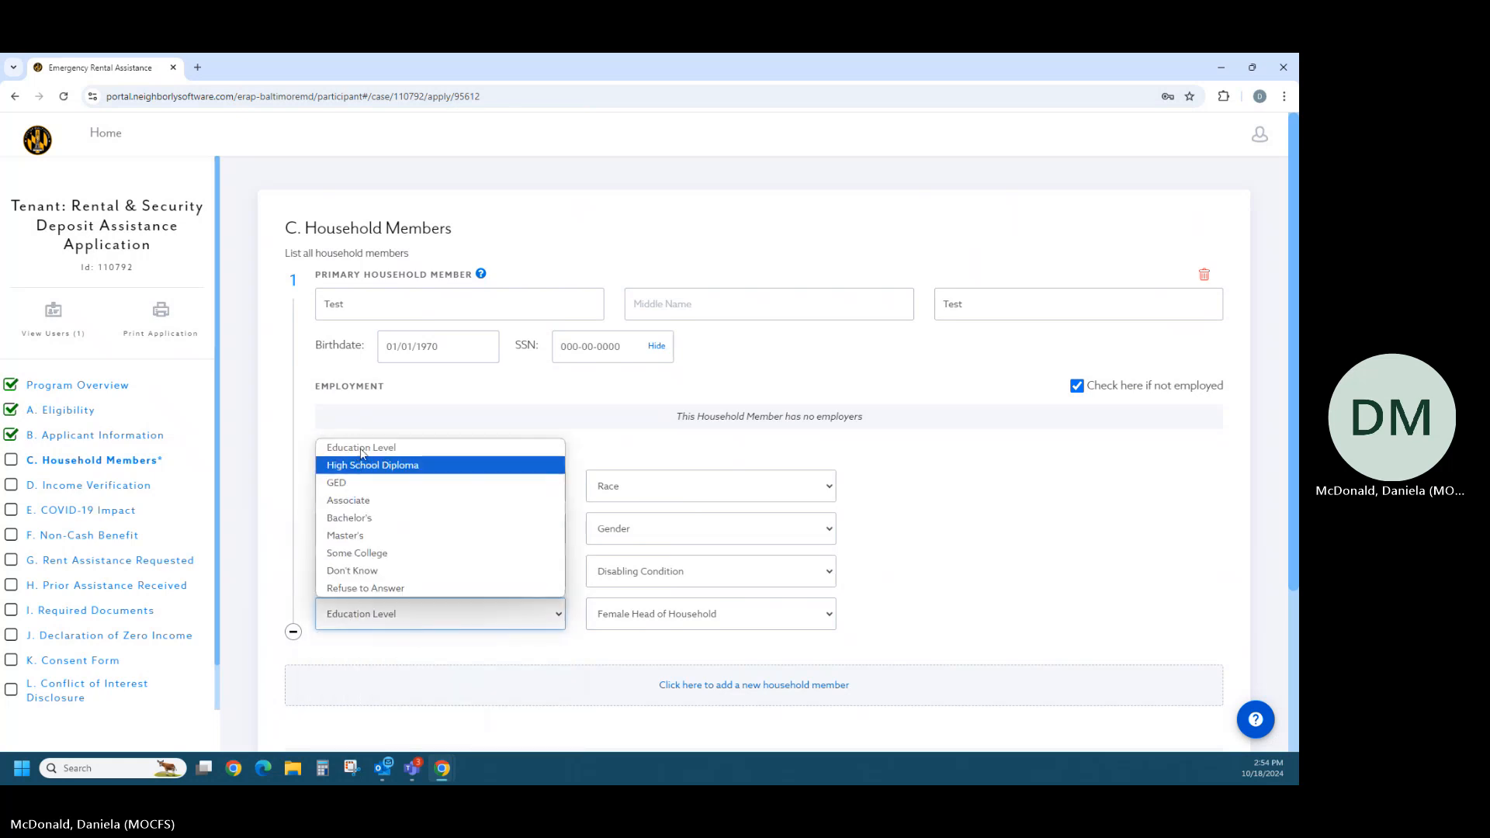
{"action": "left_click", "coordinate": [523, 500]}
- Set the member's race to Multi-Racial, gender to Female, disabling condition to No and female head of household to Yes
{"action": "left_click", "coordinate": [606, 486]}
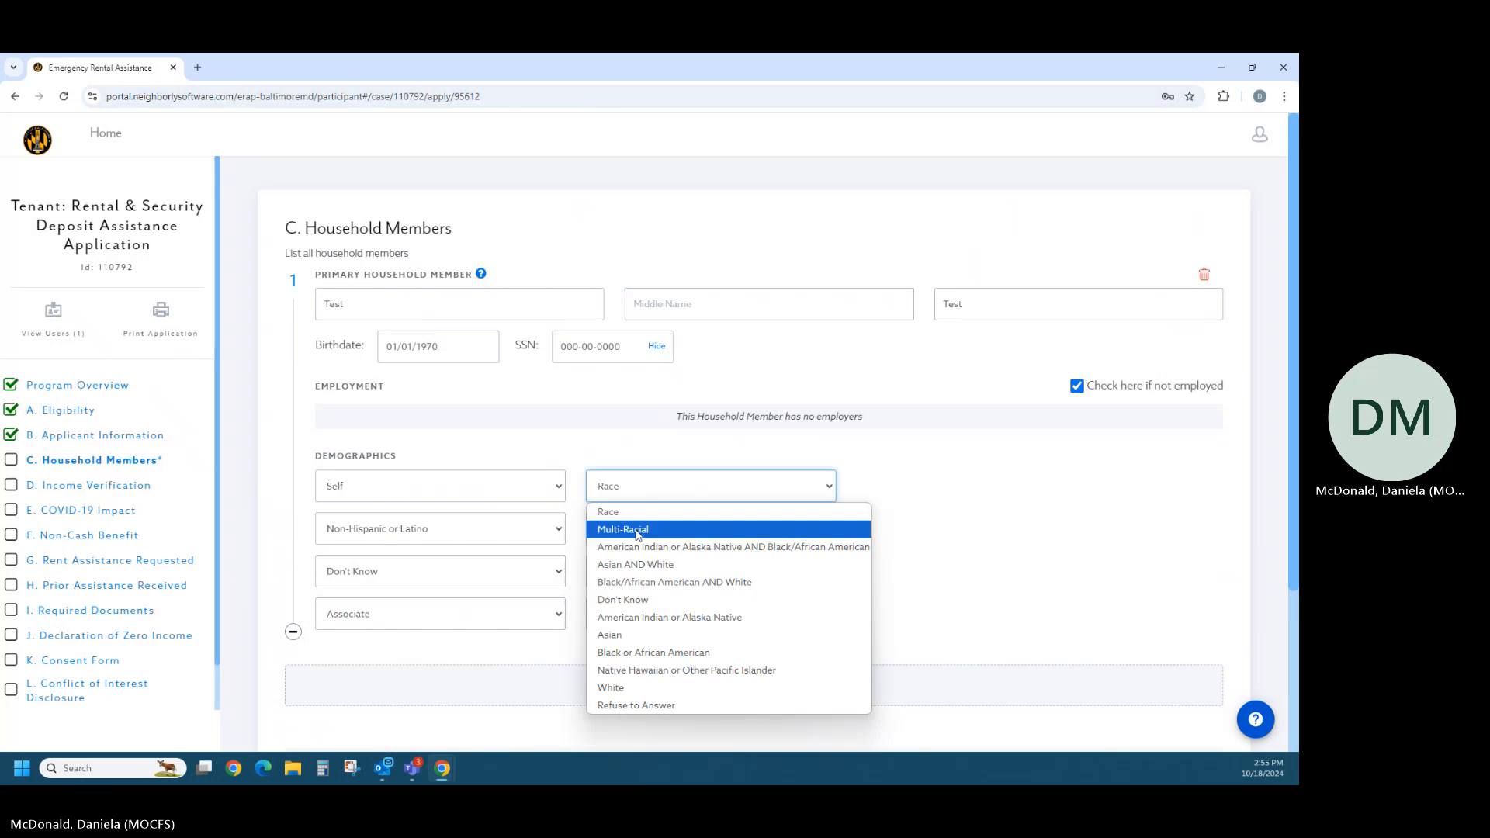
{"action": "left_click", "coordinate": [632, 522]}
{"action": "left_click", "coordinate": [645, 539]}
{"action": "left_click", "coordinate": [646, 571]}
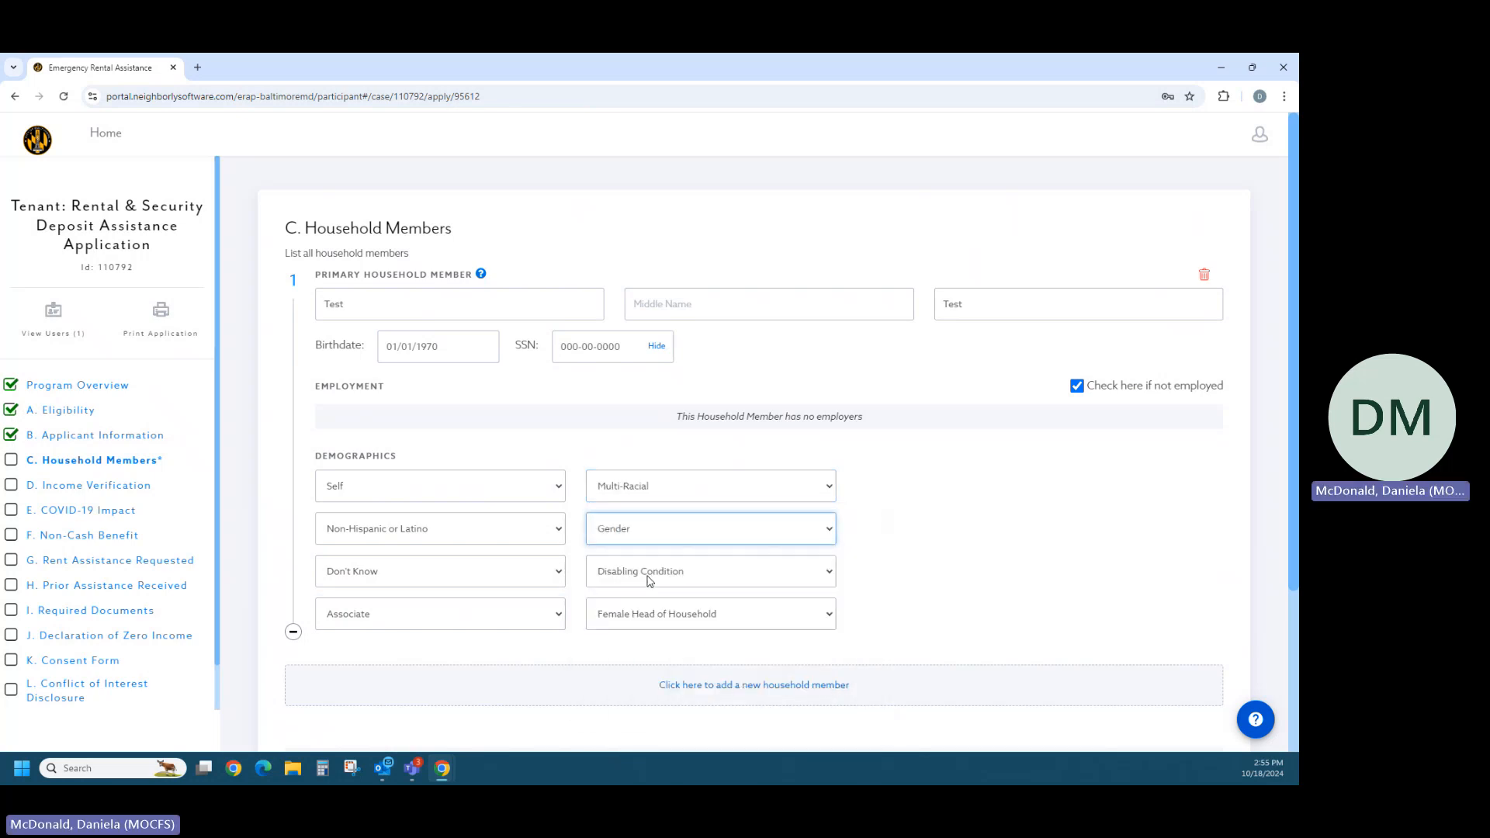
{"action": "left_click", "coordinate": [650, 579]}
{"action": "left_click", "coordinate": [650, 632]}
{"action": "left_click", "coordinate": [652, 621]}
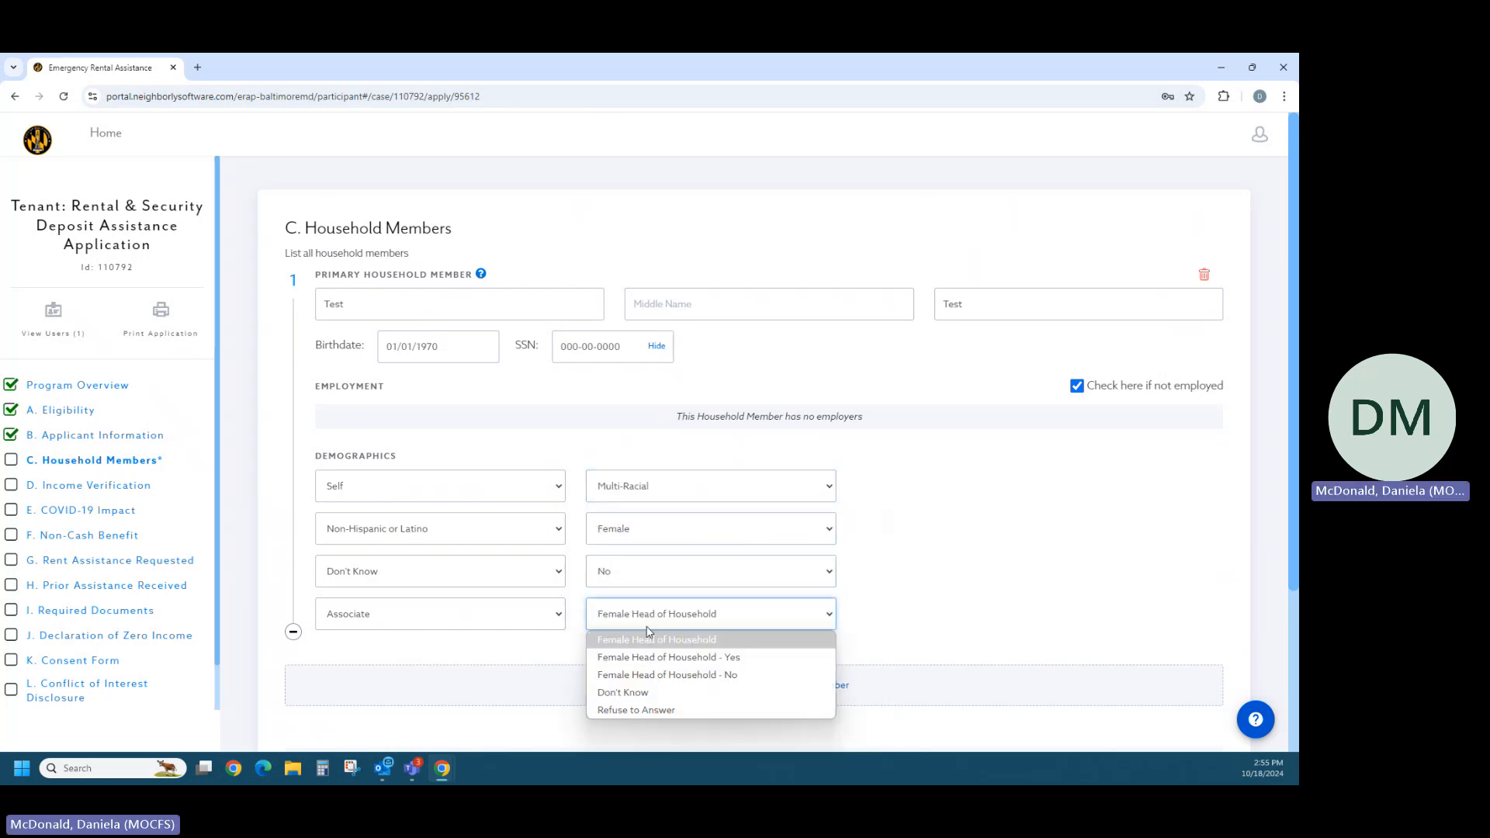
{"action": "left_click", "coordinate": [660, 656]}
{"action": "scroll", "coordinate": [941, 590], "scroll_direction": "down", "scroll_amount": 2}
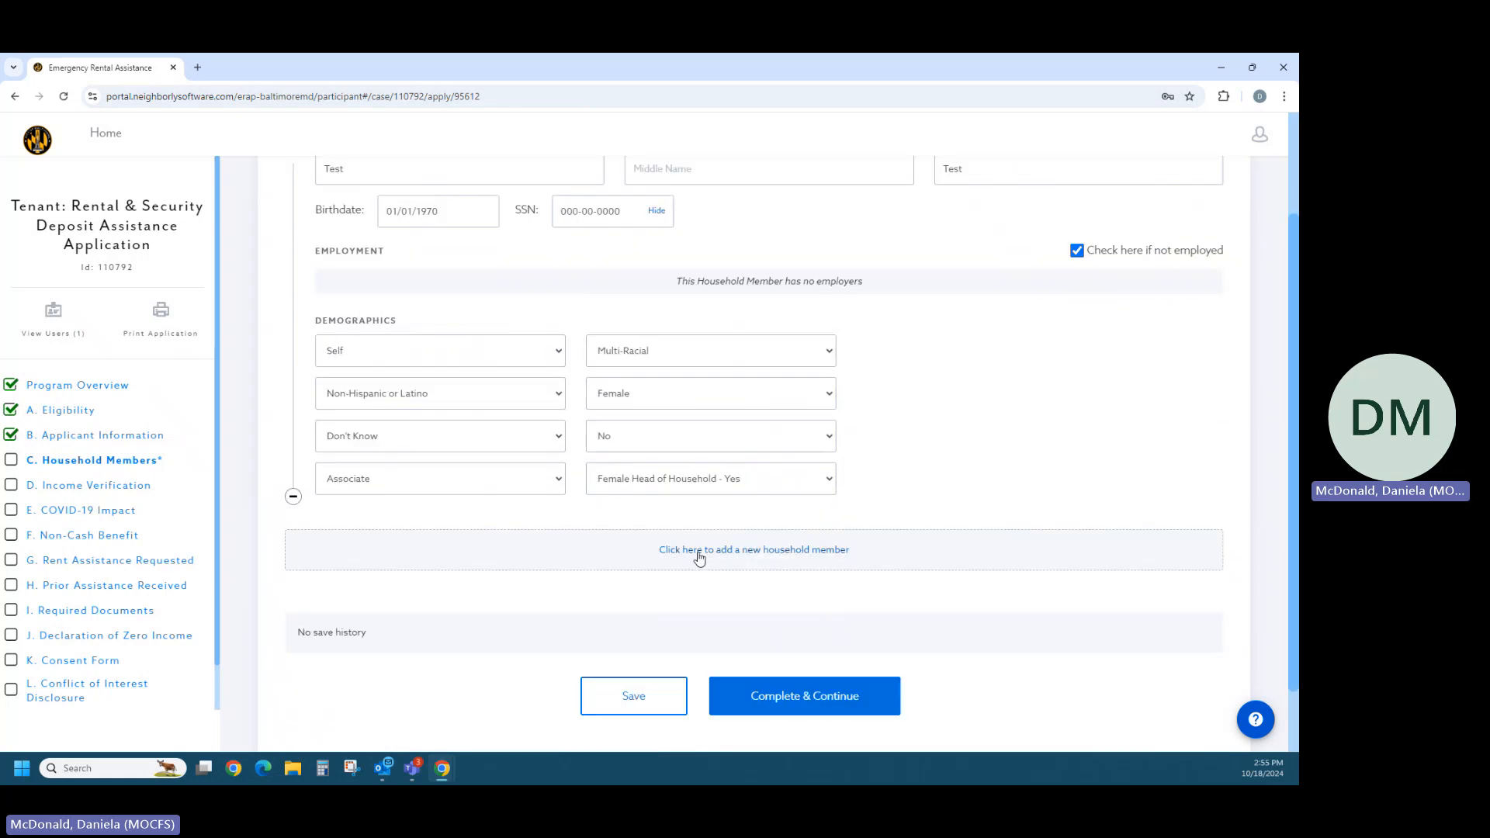
- Try adding an employer for the household member, remove the blank entry and mark the member as not employed again
{"action": "scroll", "coordinate": [925, 515], "scroll_direction": "up", "scroll_amount": 2}
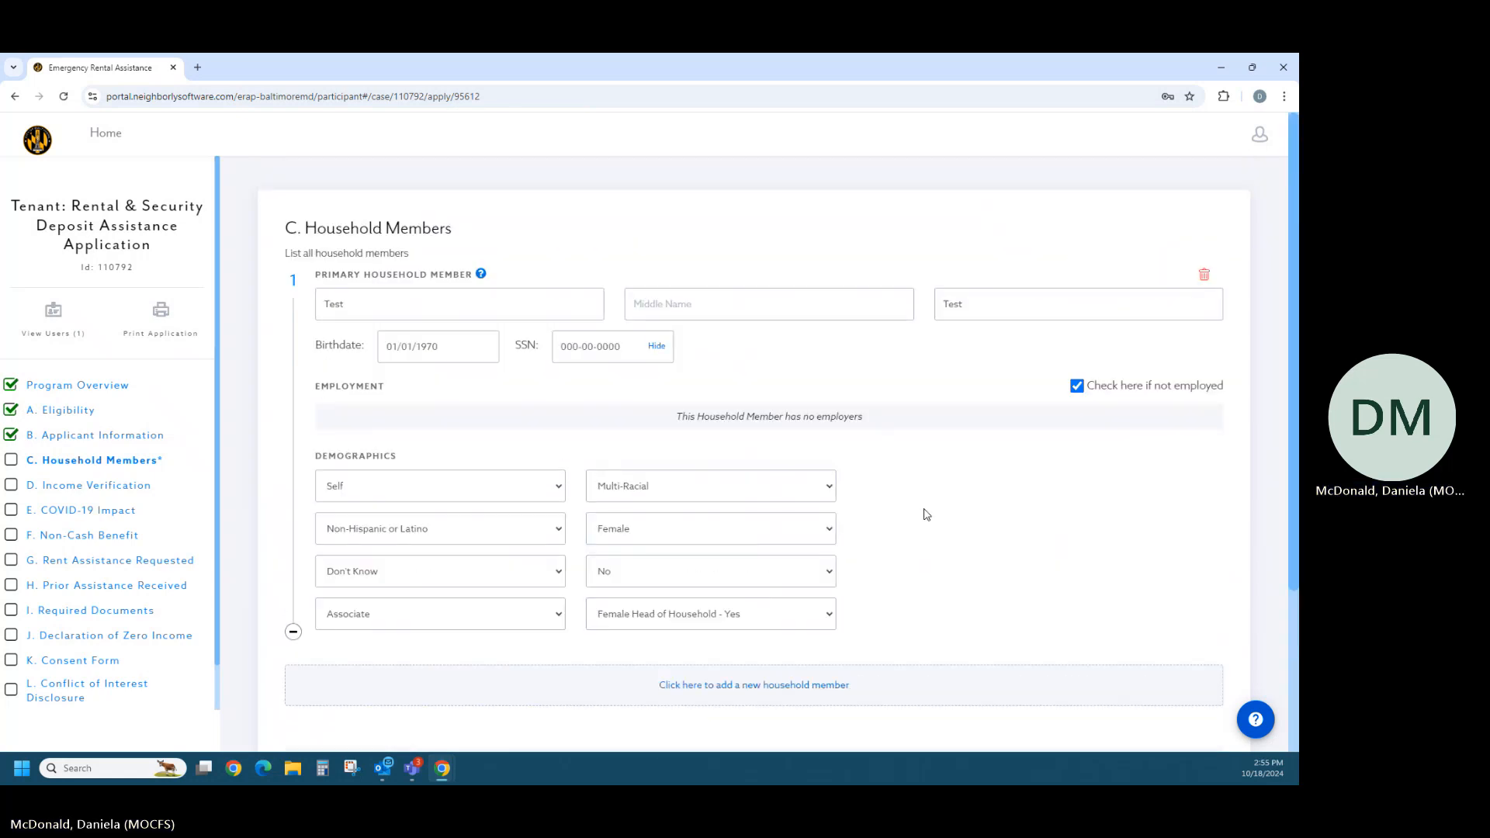
{"action": "left_click", "coordinate": [1078, 387]}
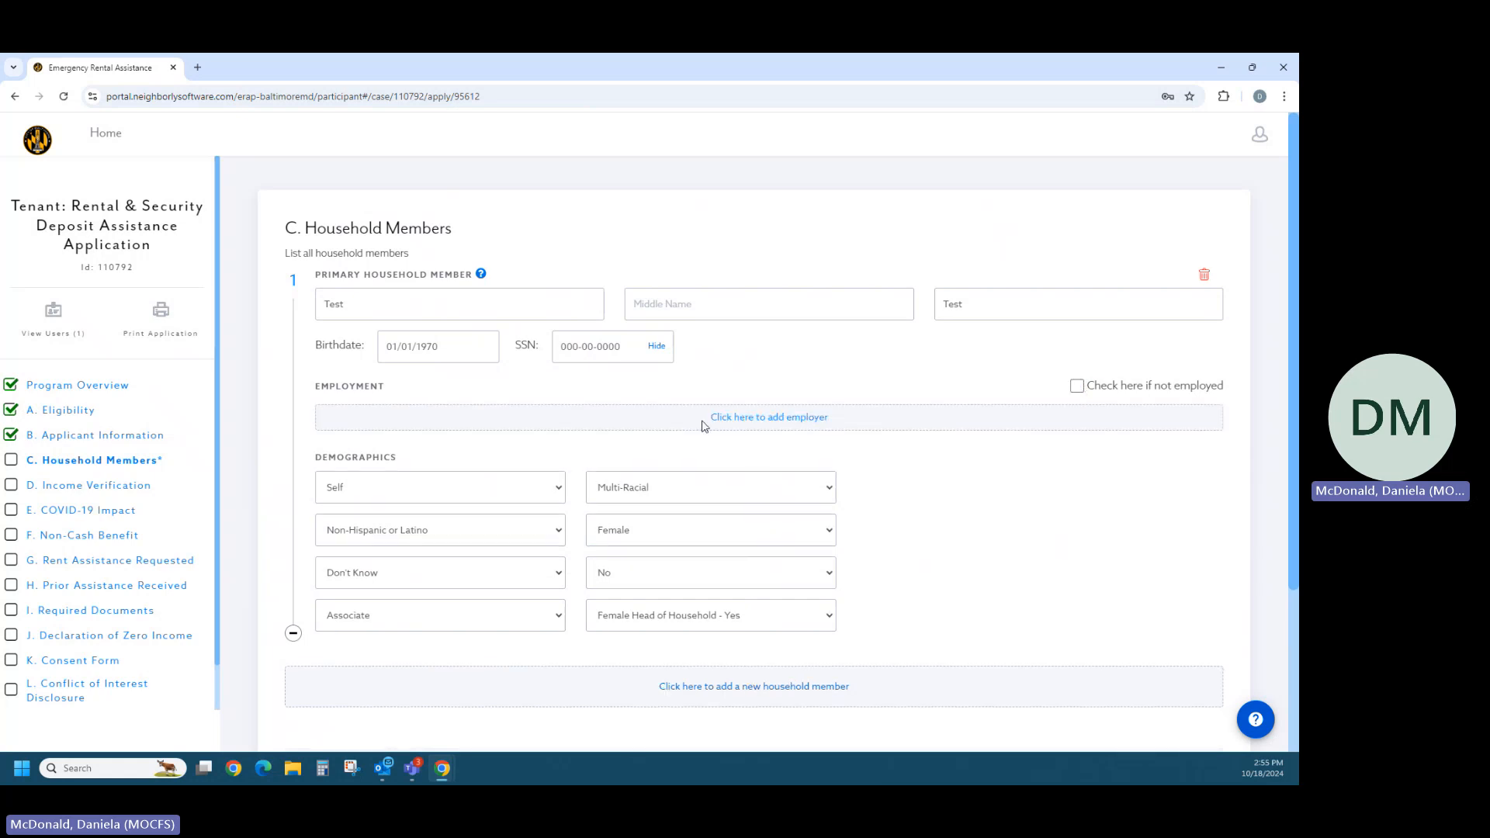
{"action": "left_click", "coordinate": [739, 423]}
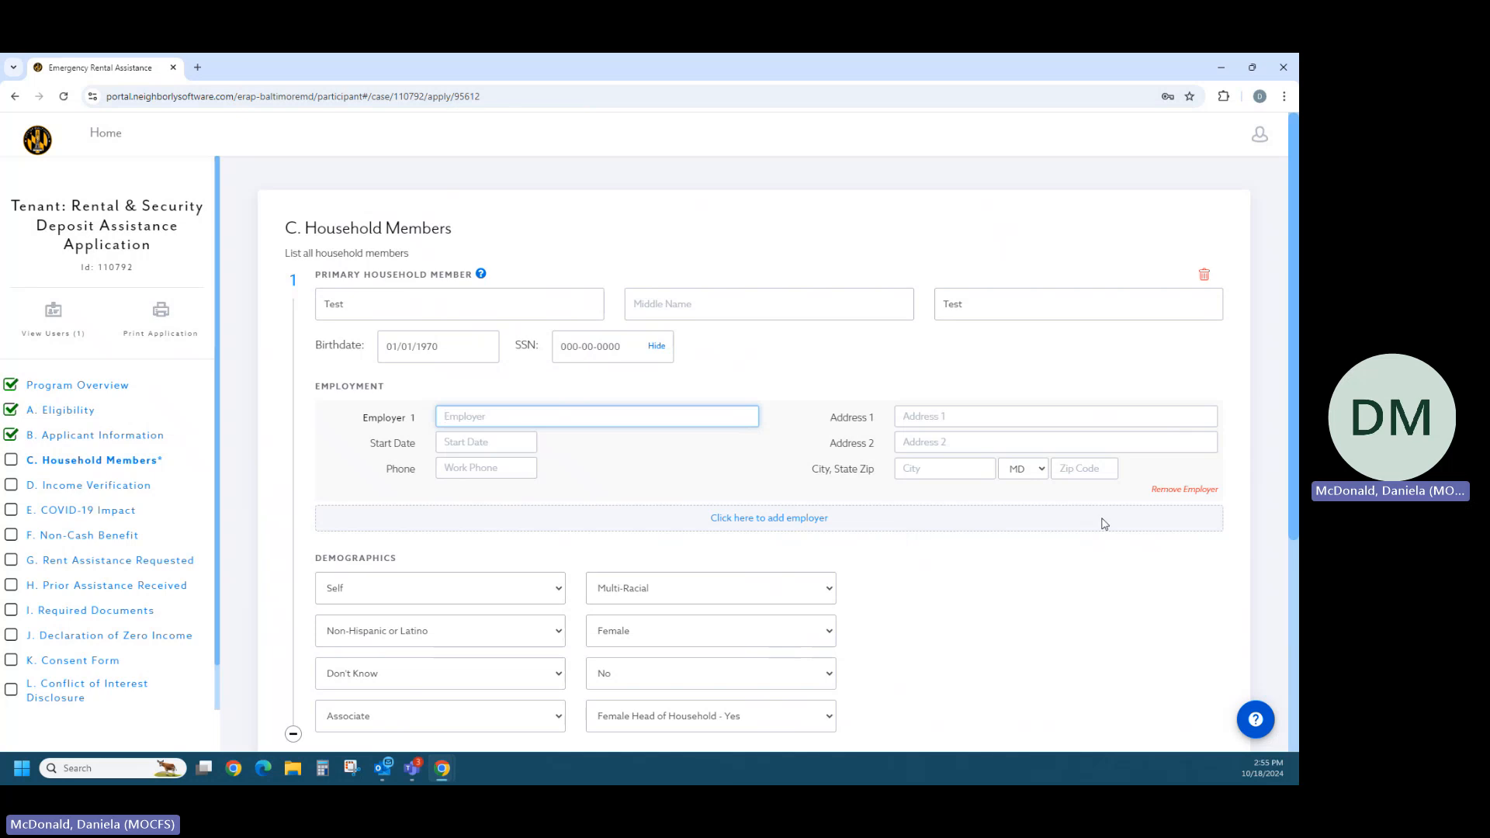
{"action": "left_click", "coordinate": [1163, 490]}
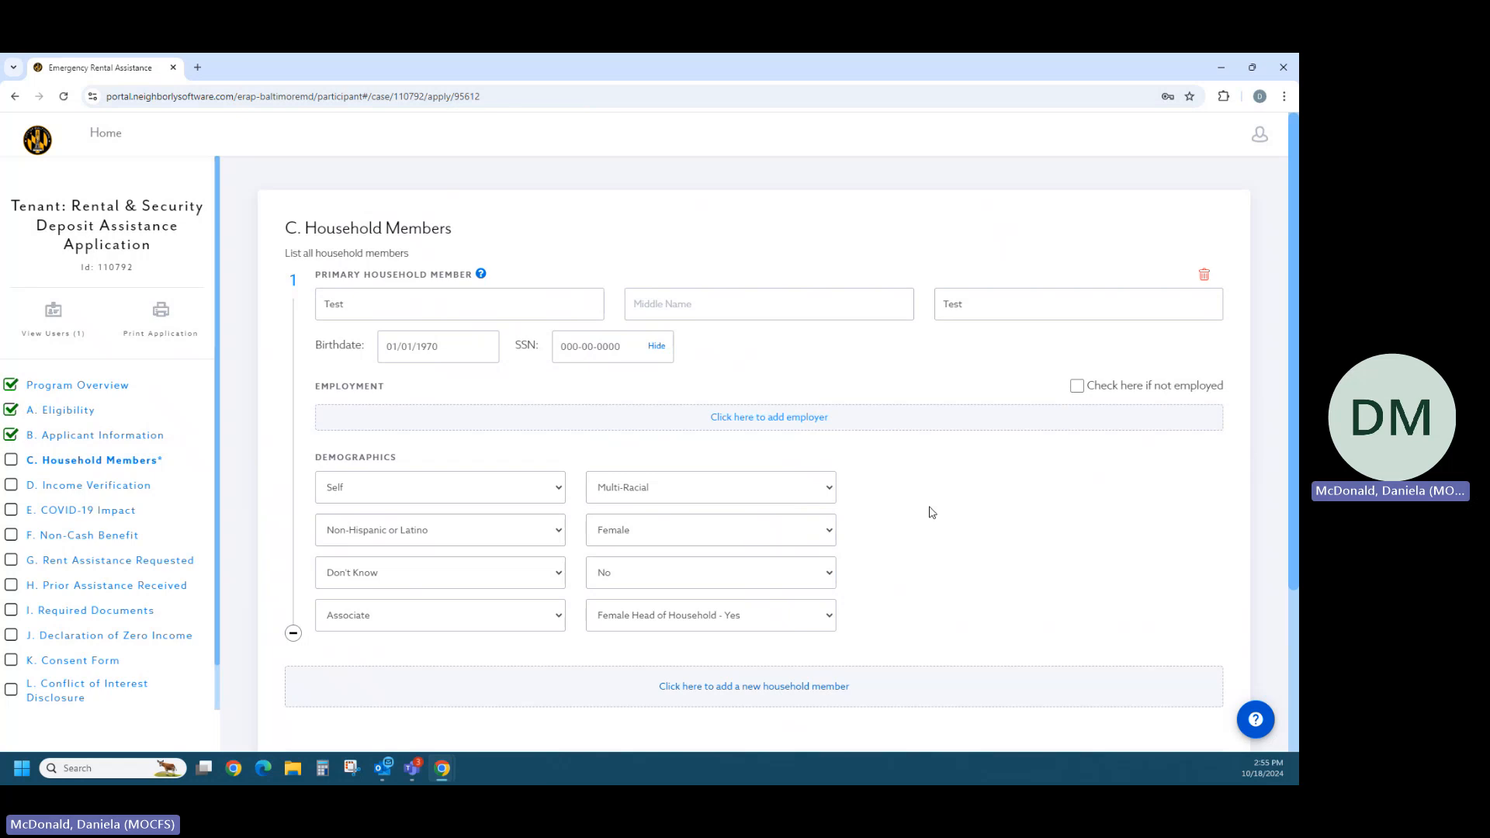
{"action": "left_click", "coordinate": [1077, 385]}
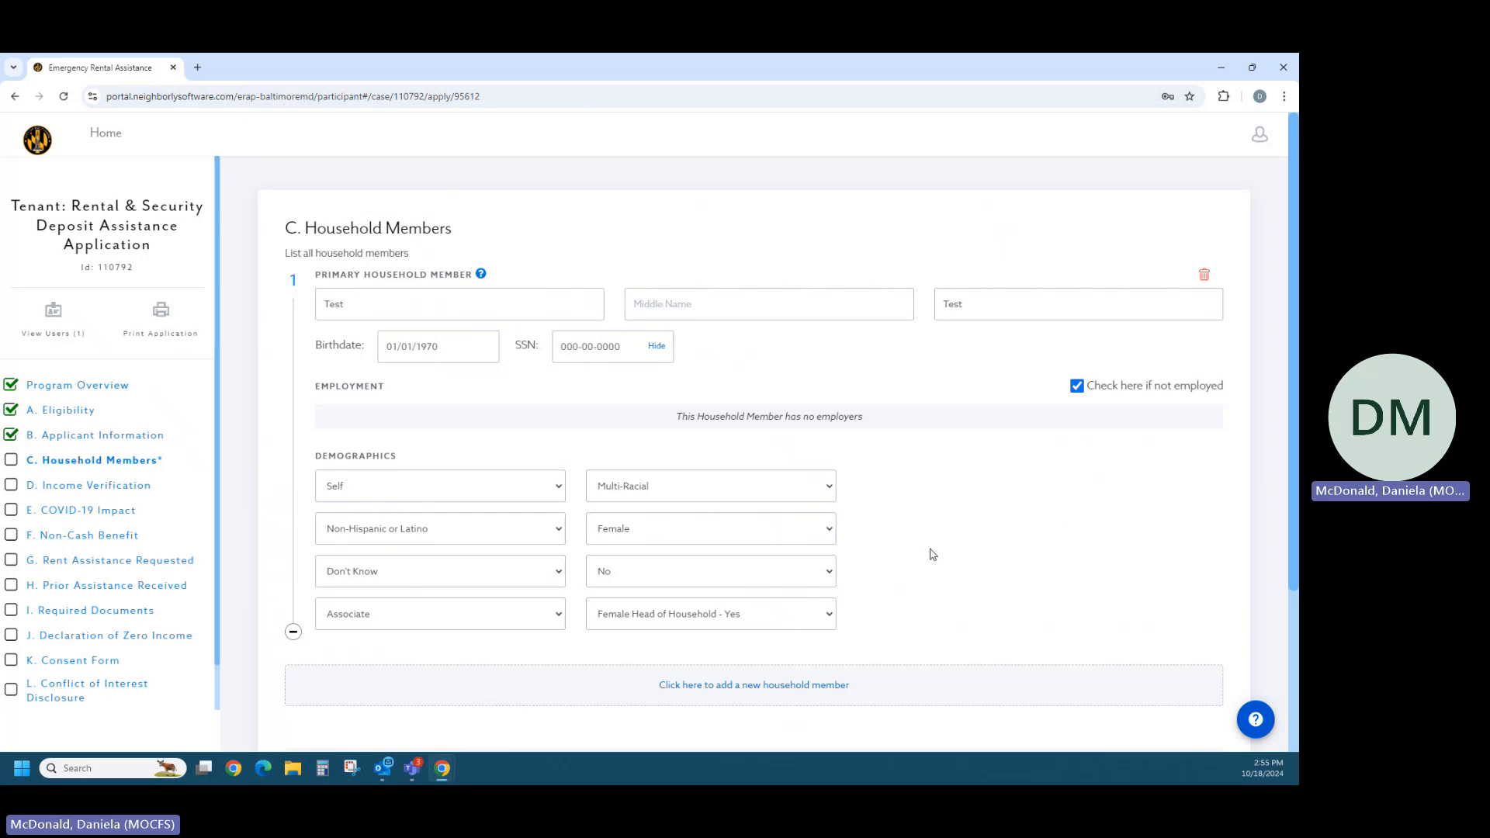
- Complete the Household Members section and read through the Household Income Verification instructions down to the certification methods
{"action": "scroll", "coordinate": [934, 553], "scroll_direction": "down", "scroll_amount": 2}
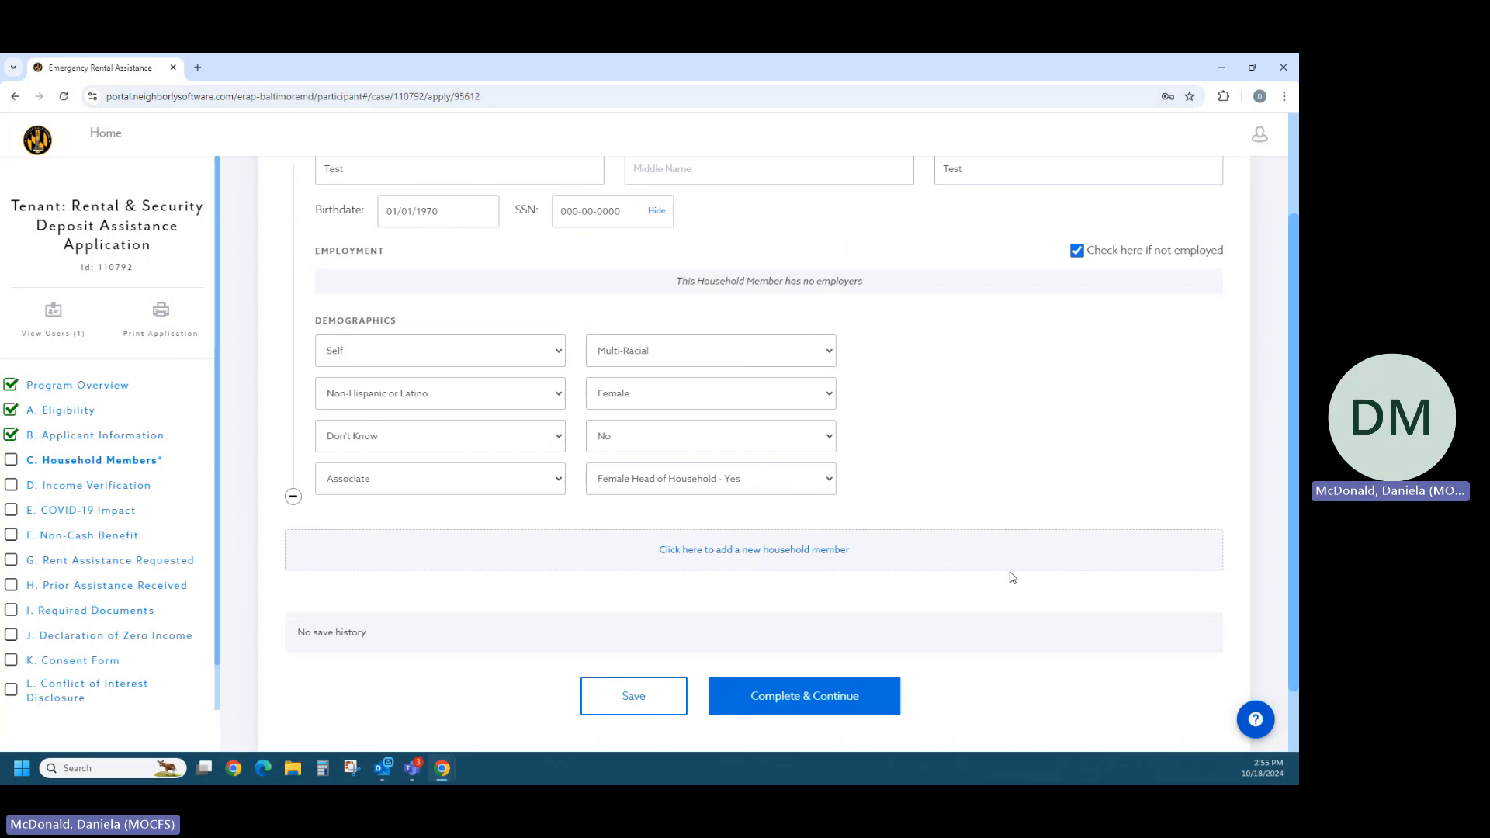
{"action": "left_click", "coordinate": [857, 704]}
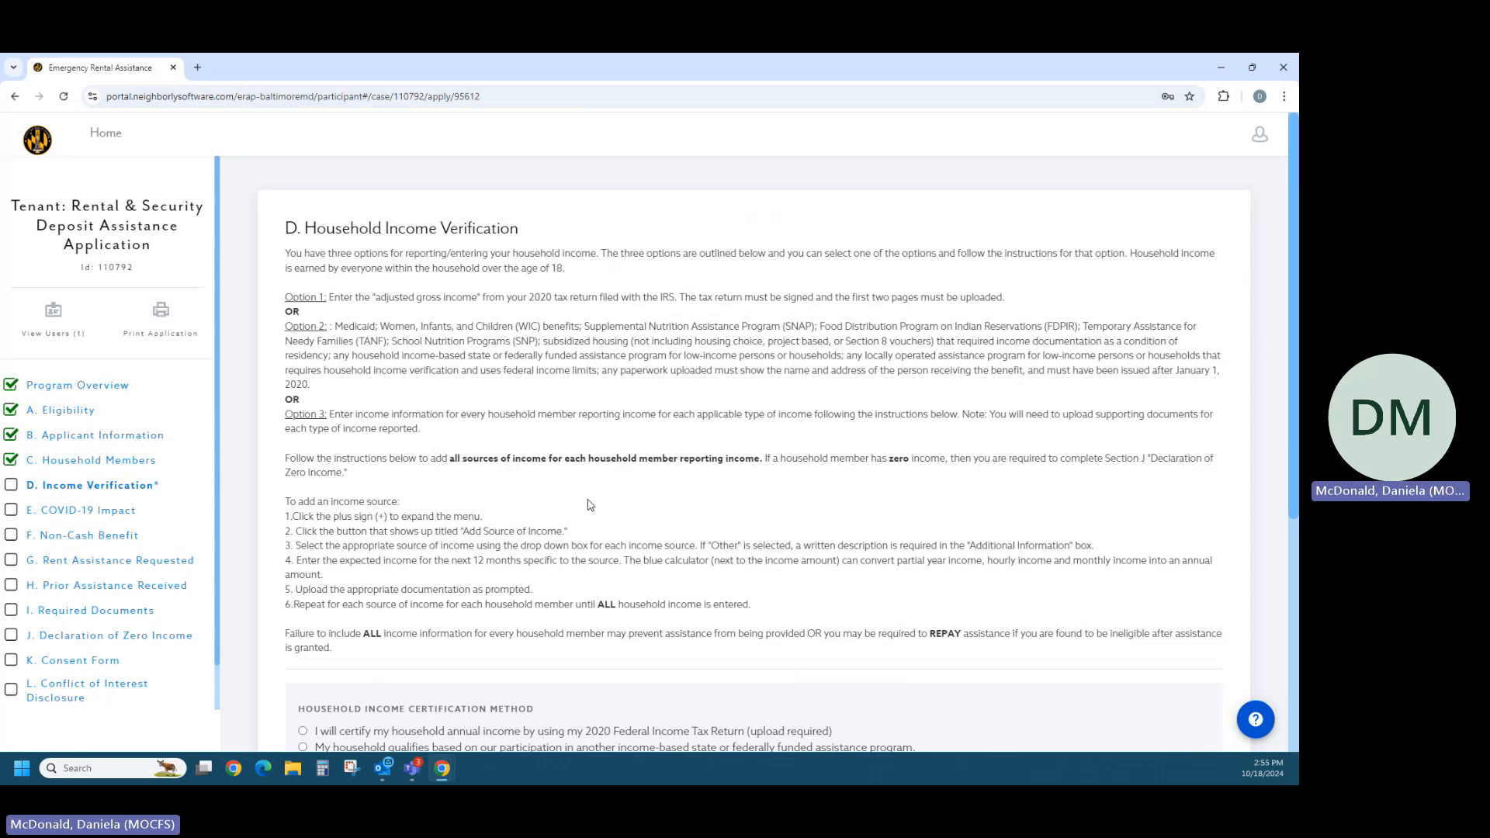
{"action": "scroll", "coordinate": [590, 506], "scroll_direction": "down", "scroll_amount": 1}
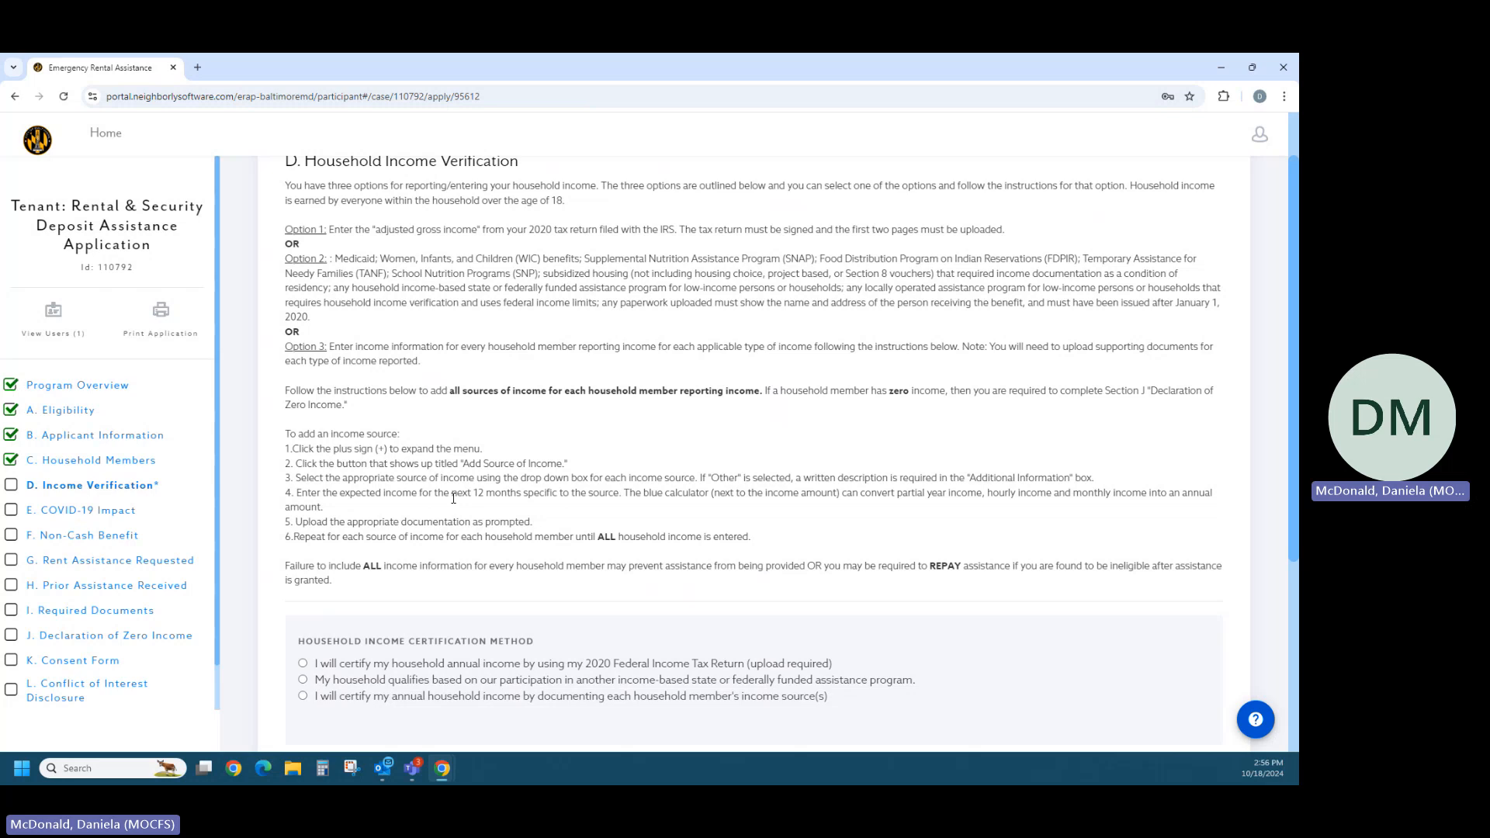
{"action": "scroll", "coordinate": [454, 498], "scroll_direction": "down", "scroll_amount": 2}
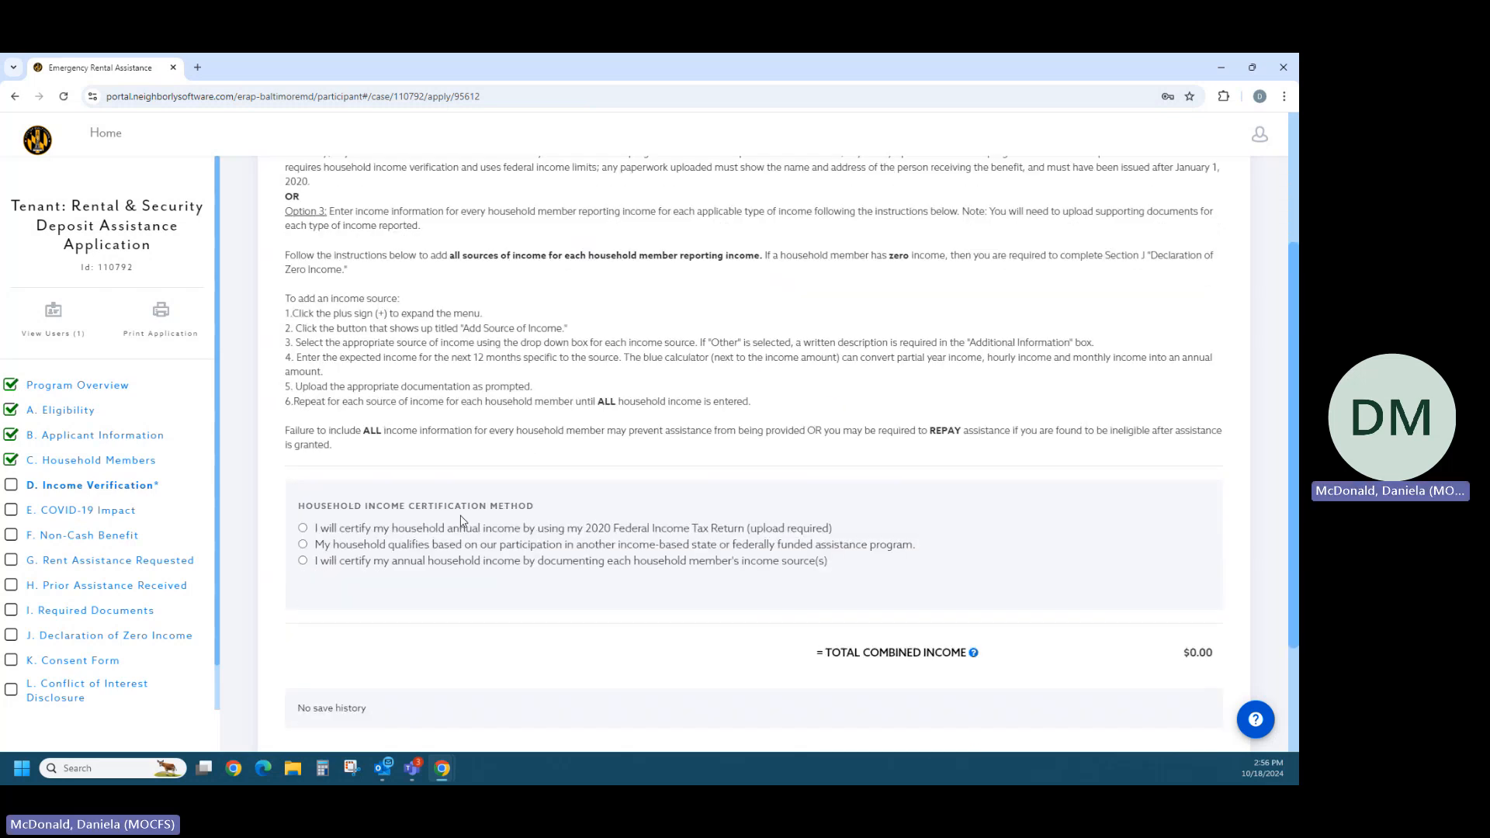
{"action": "scroll", "coordinate": [462, 520], "scroll_direction": "down", "scroll_amount": 1}
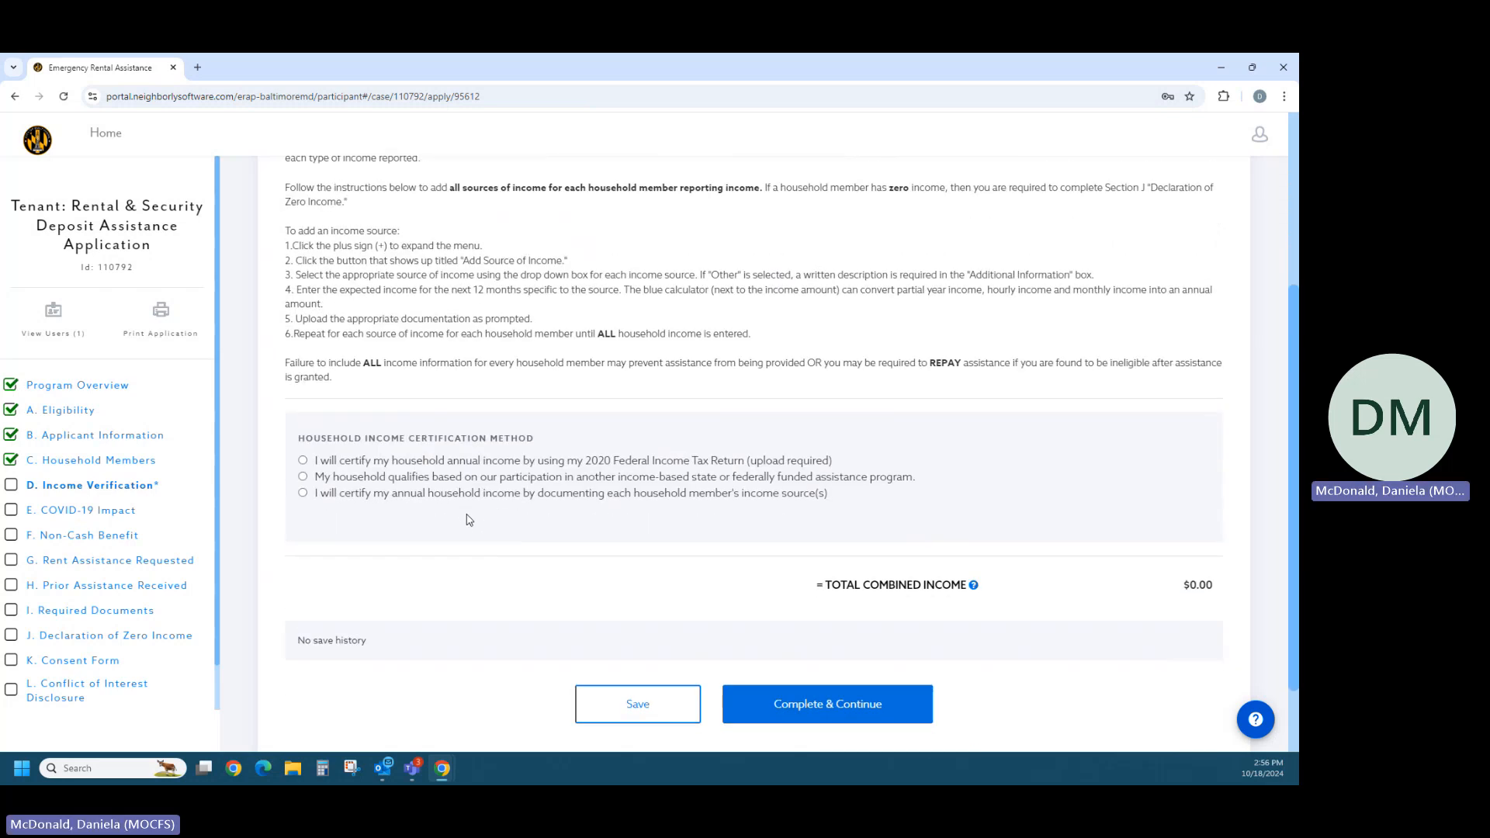
- Try the income certification methods based on the 2020 Federal Income Tax Return and on participation in another assistance program
{"action": "left_click", "coordinate": [303, 461]}
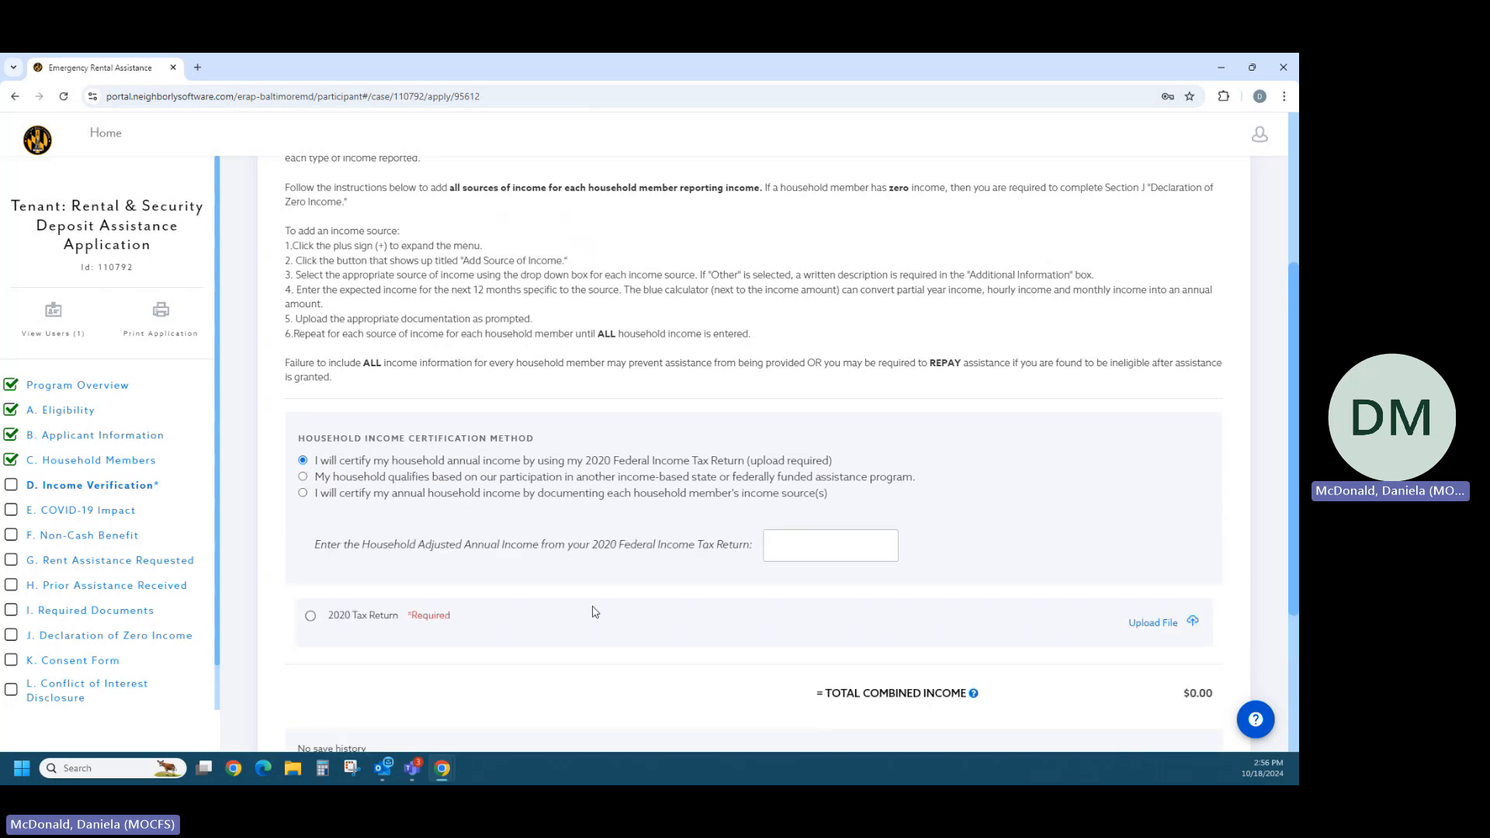
{"action": "left_click", "coordinate": [874, 546]}
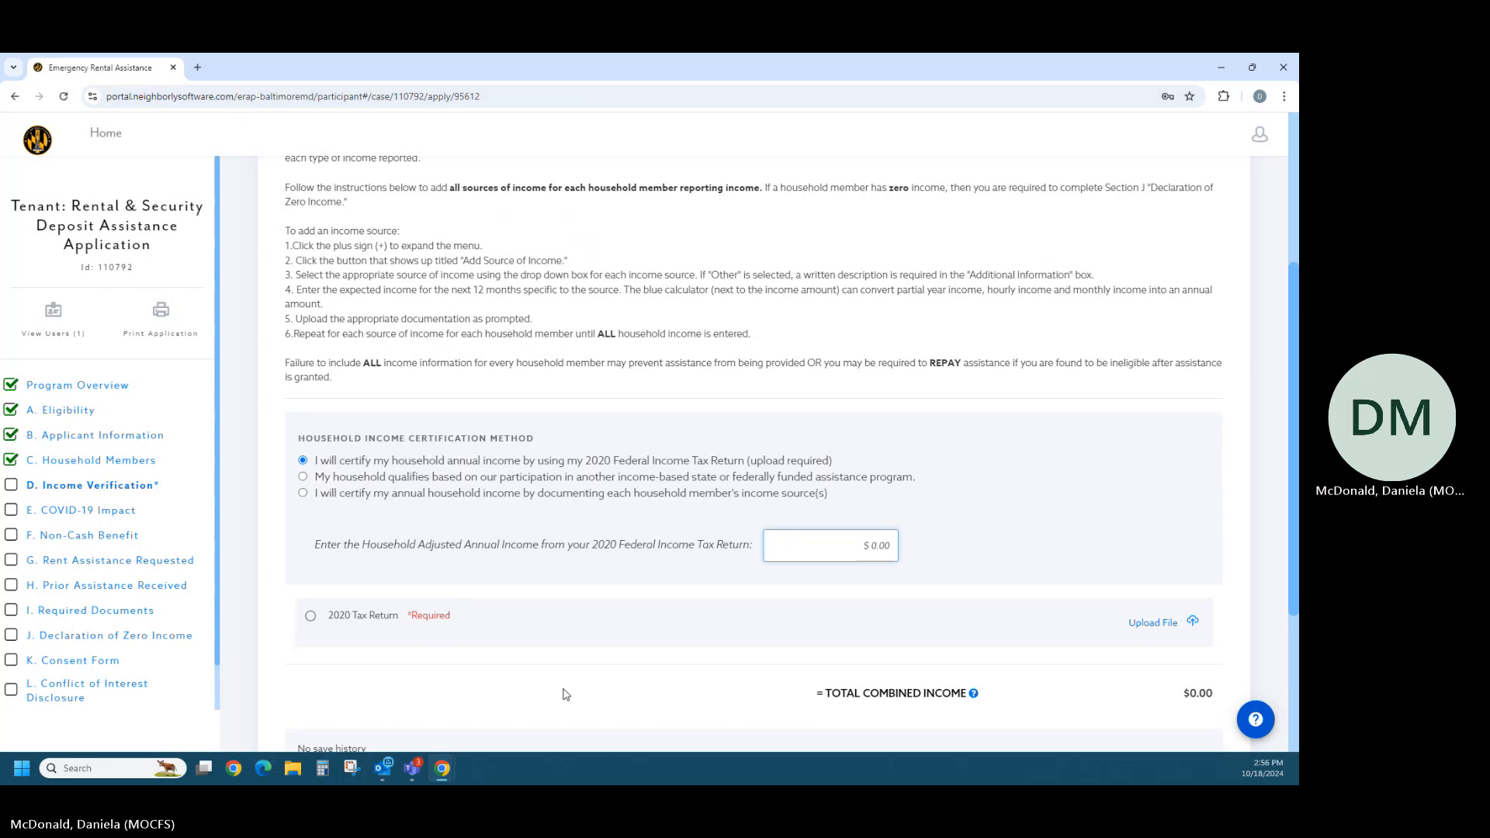
{"action": "left_click", "coordinate": [332, 617]}
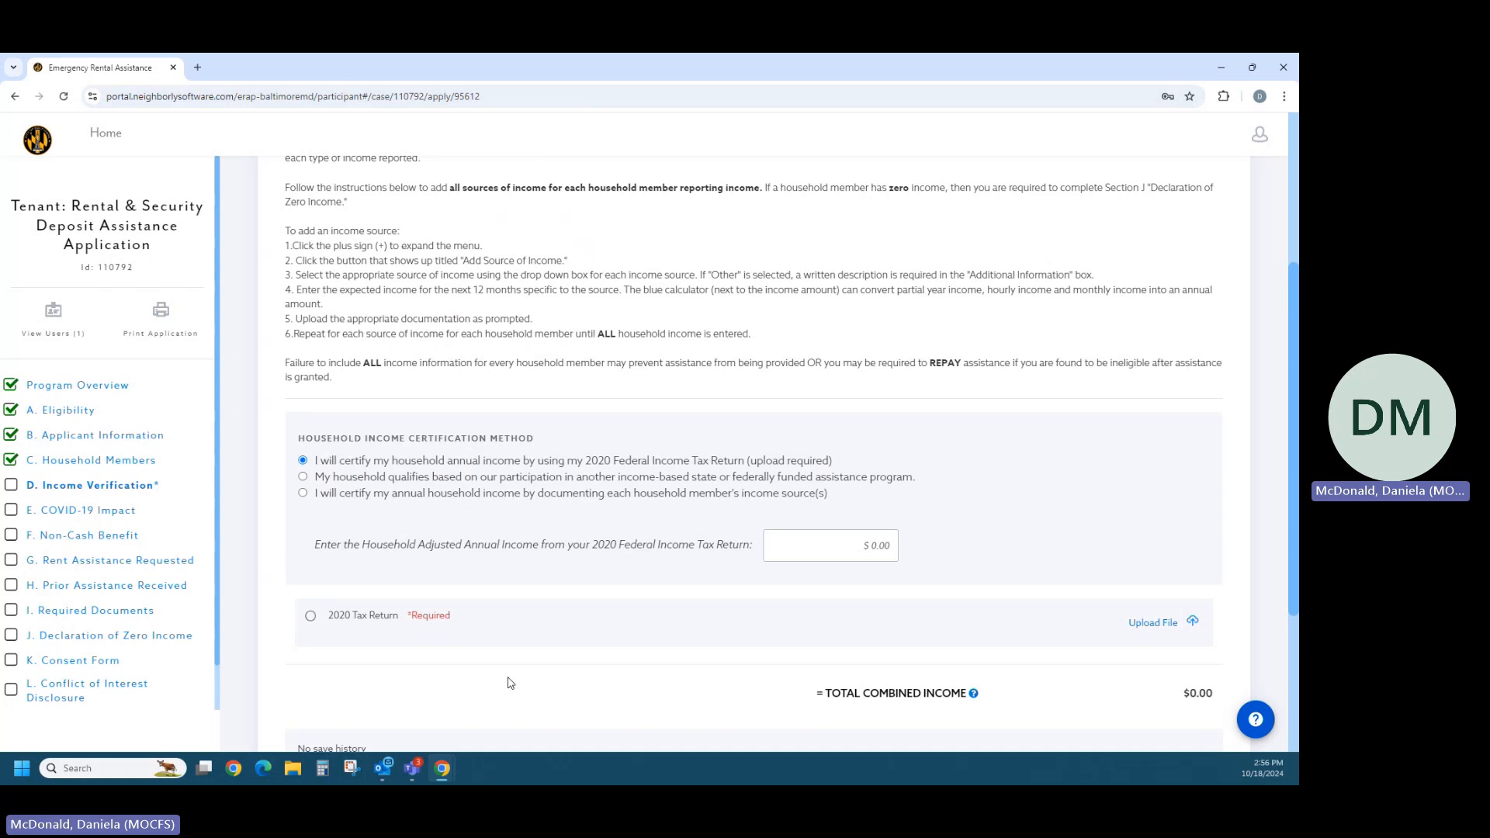
{"action": "left_click", "coordinate": [304, 478]}
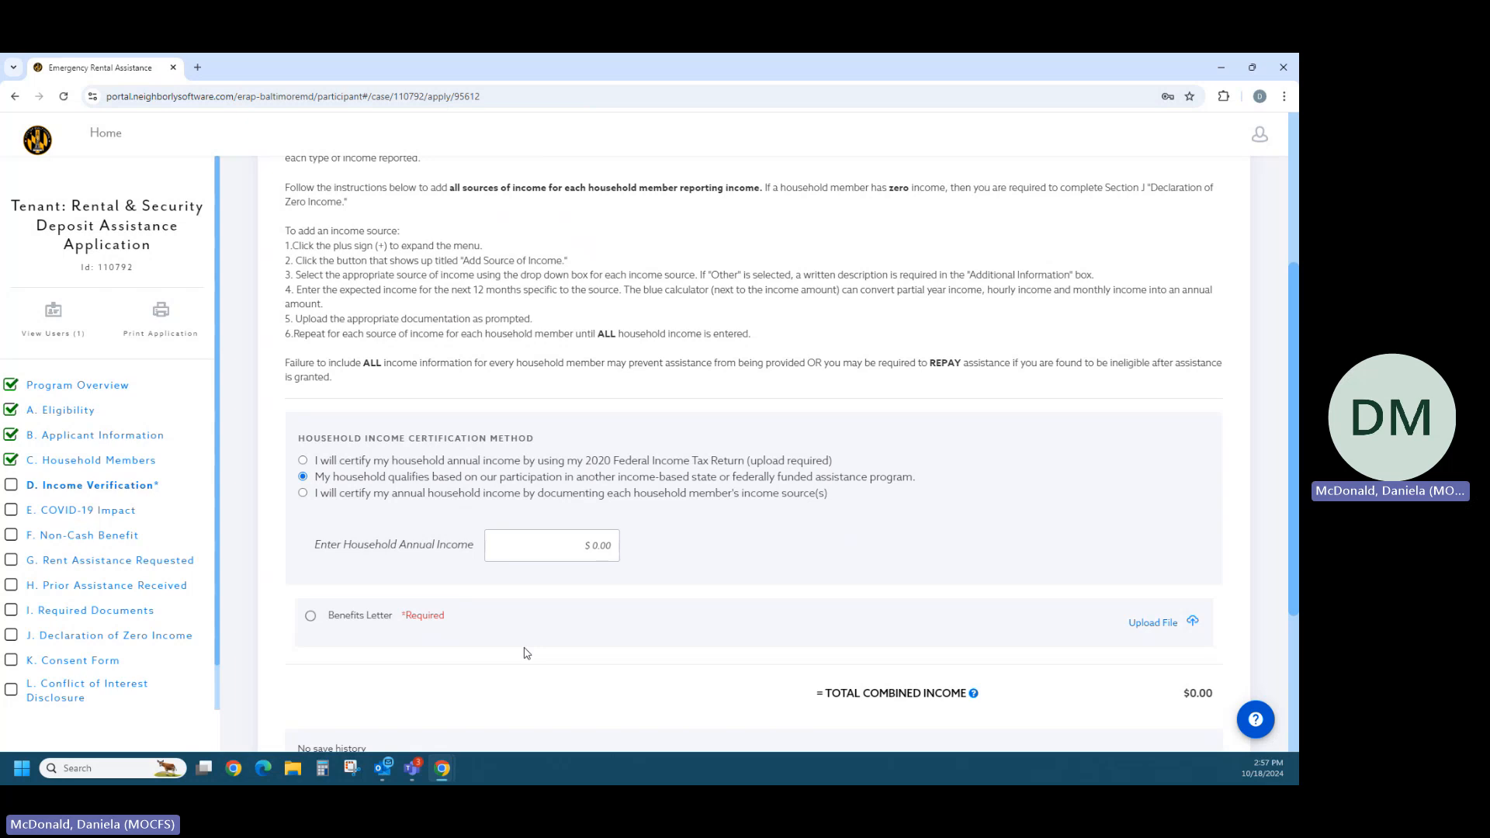
- Choose to certify the annual household income by documenting each household member's income source(s)
{"action": "scroll", "coordinate": [527, 654], "scroll_direction": "down", "scroll_amount": 1}
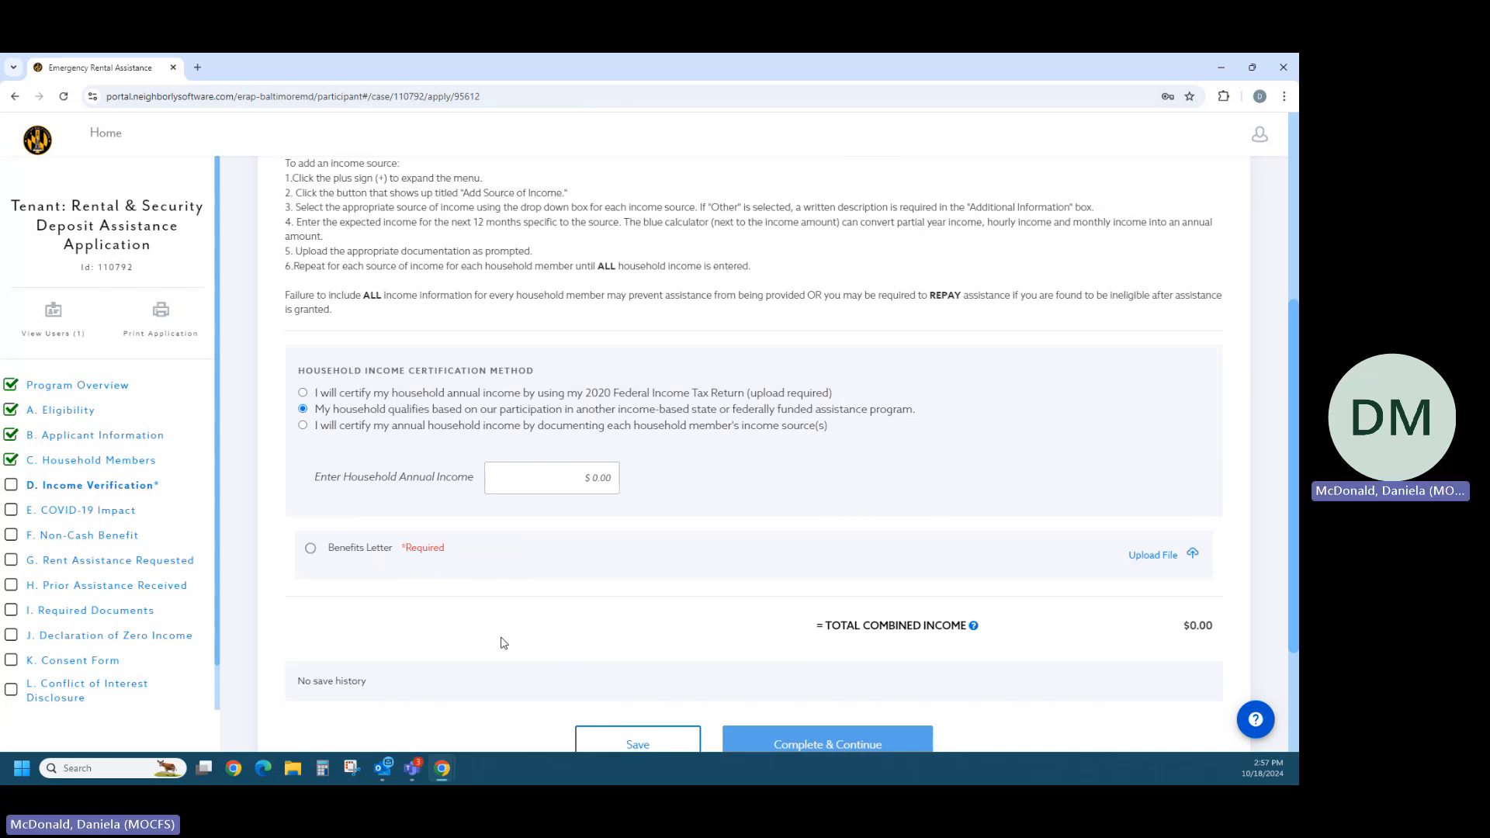
{"action": "left_click", "coordinate": [304, 425]}
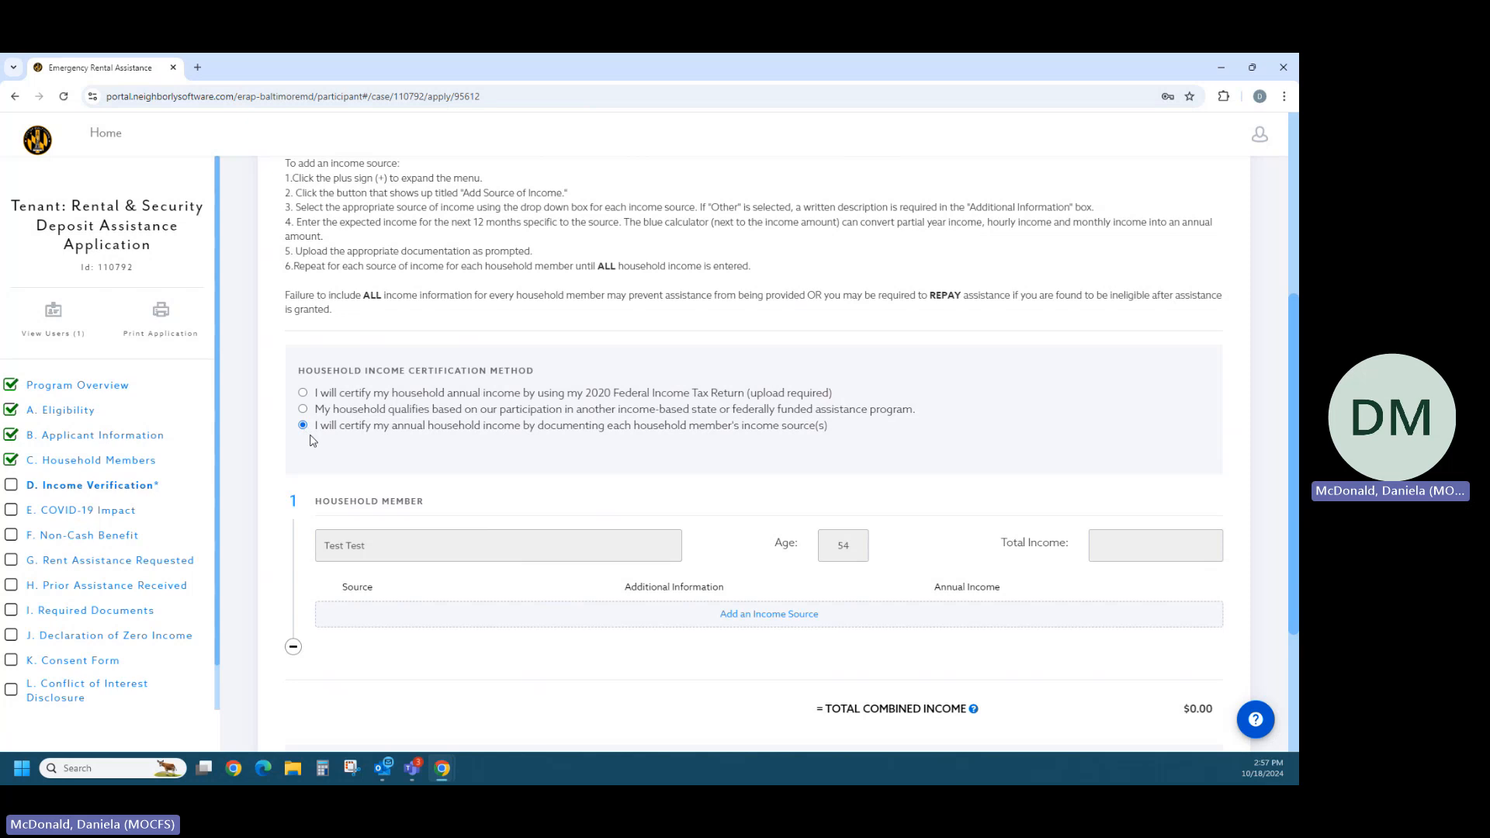
{"action": "scroll", "coordinate": [372, 462], "scroll_direction": "down", "scroll_amount": 1}
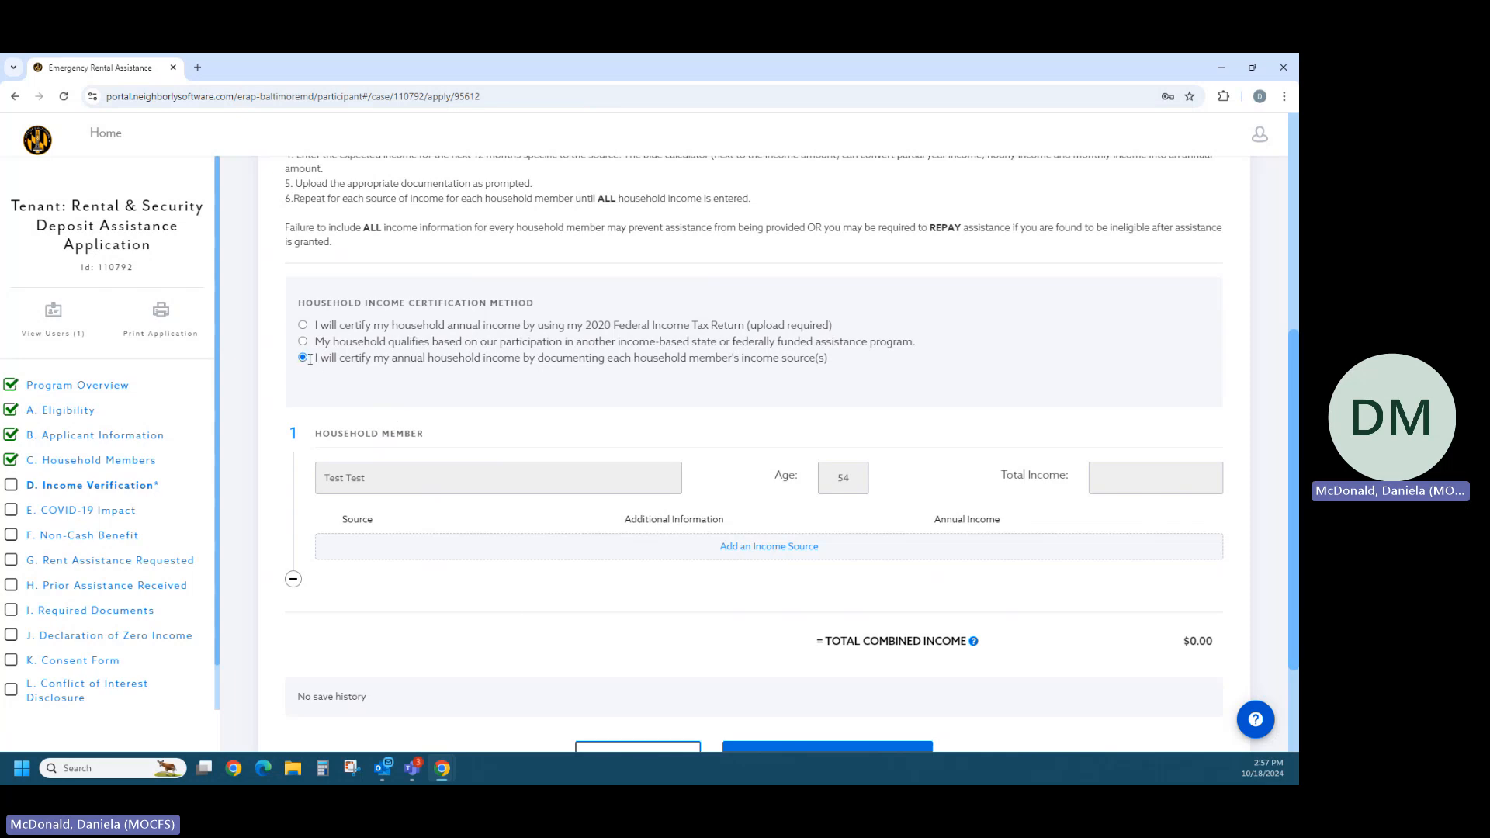
- Try an income source for the household member as No Income and as Gross Pay, and remove the entry
{"action": "left_click", "coordinate": [755, 547]}
{"action": "scroll", "coordinate": [613, 594], "scroll_direction": "down", "scroll_amount": 1}
{"action": "left_click", "coordinate": [507, 488]}
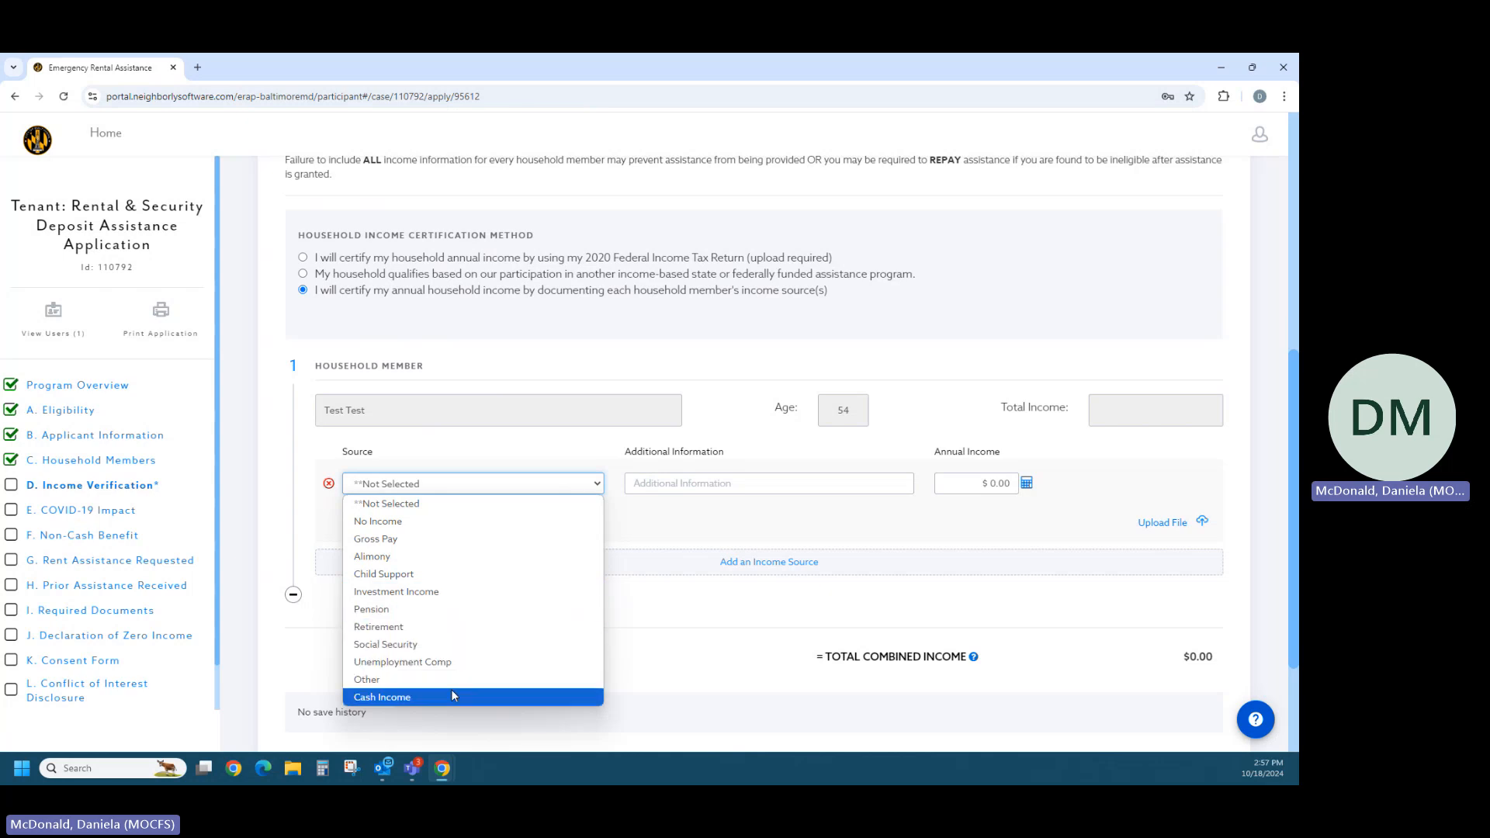
{"action": "left_click", "coordinate": [392, 531]}
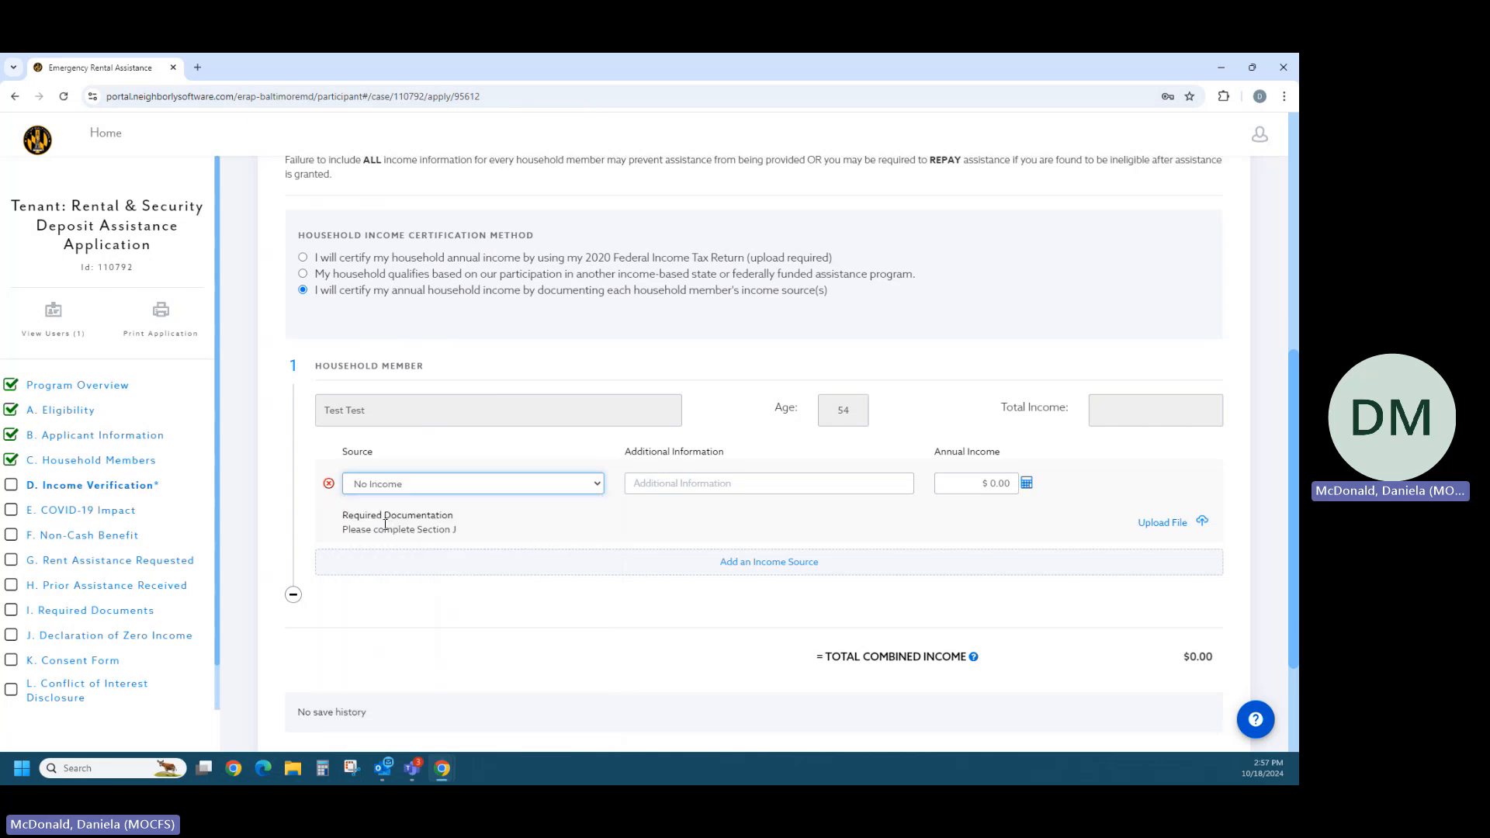
{"action": "left_click", "coordinate": [427, 489]}
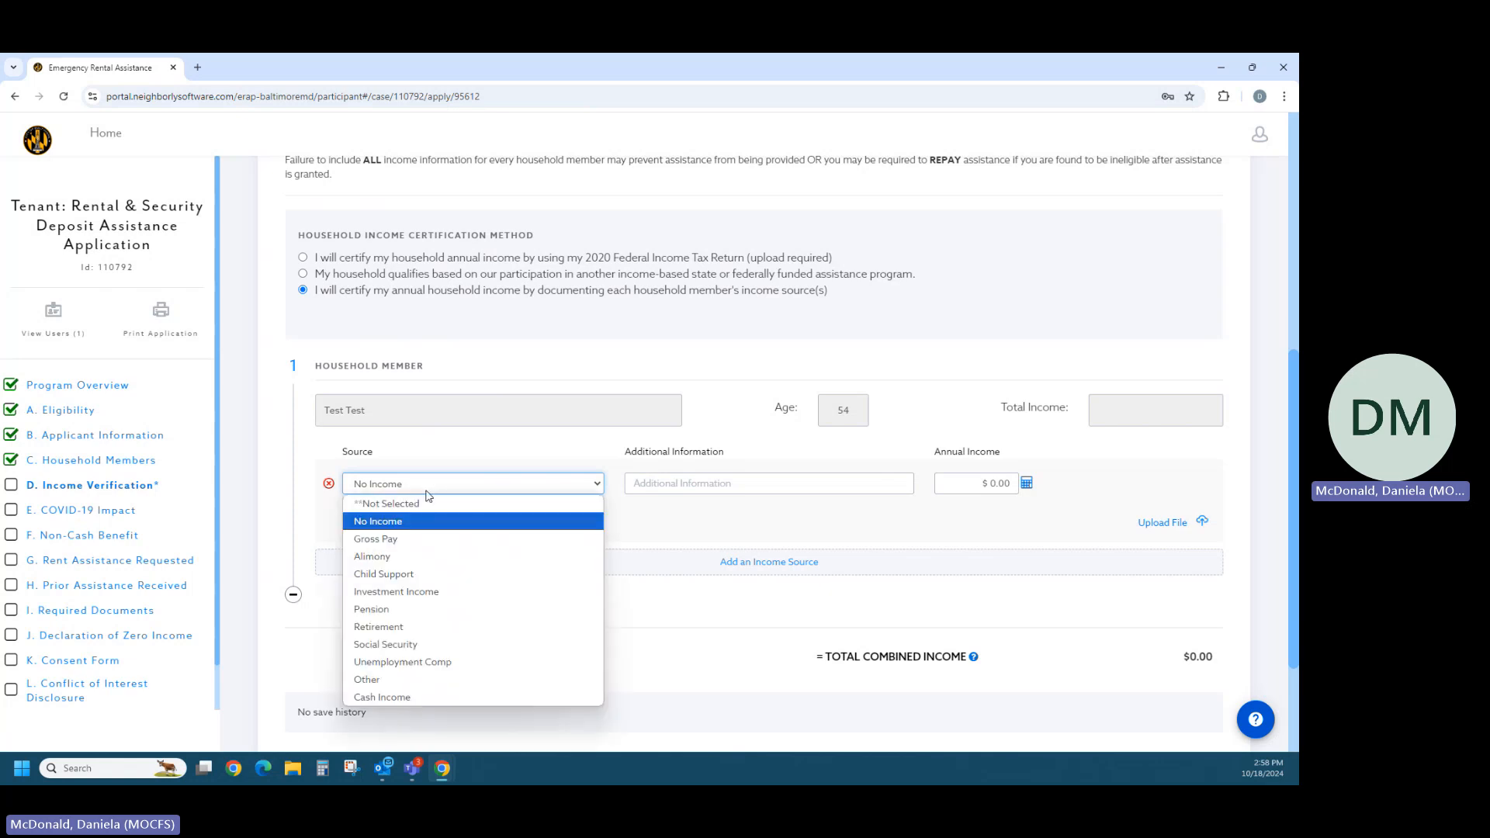
{"action": "left_click", "coordinate": [392, 539]}
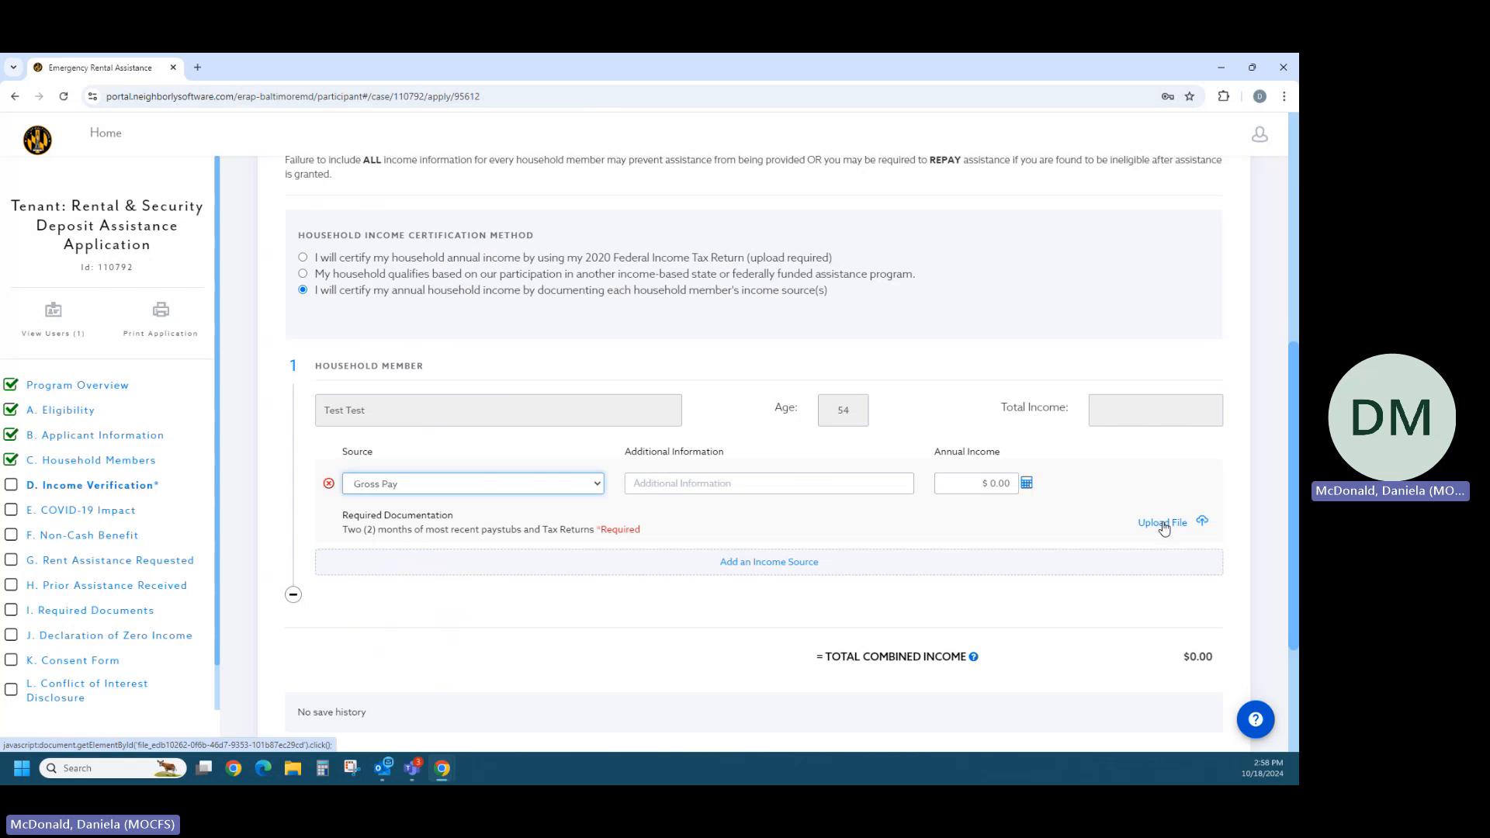
{"action": "left_click", "coordinate": [329, 486]}
{"action": "left_click", "coordinate": [797, 243]}
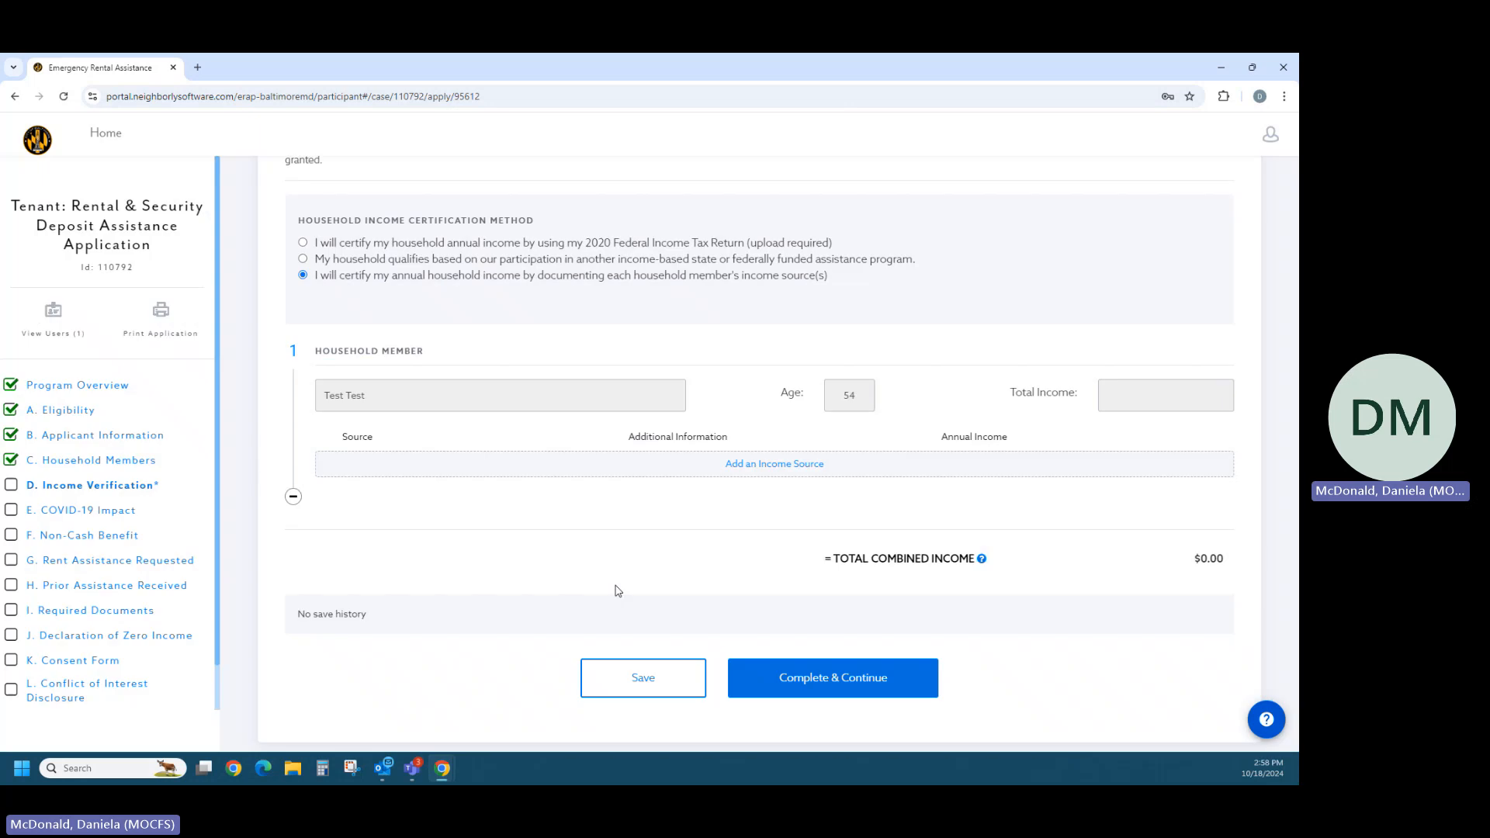
- Complete the Income Verification section and continue to the COVID-19 Impact section
{"action": "scroll", "coordinate": [609, 613], "scroll_direction": "up", "scroll_amount": 2}
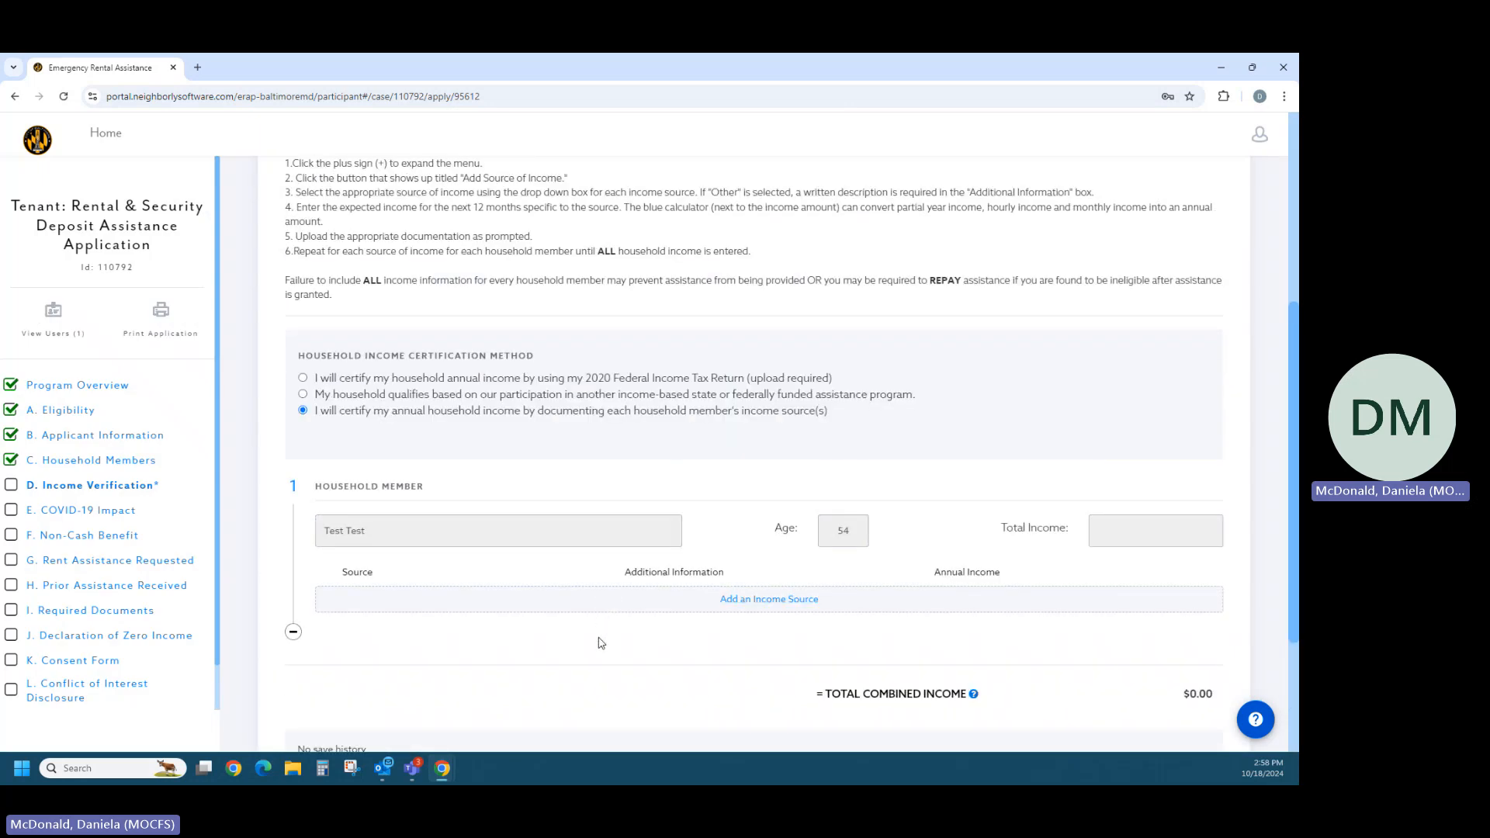
{"action": "scroll", "coordinate": [601, 641], "scroll_direction": "up", "scroll_amount": 1}
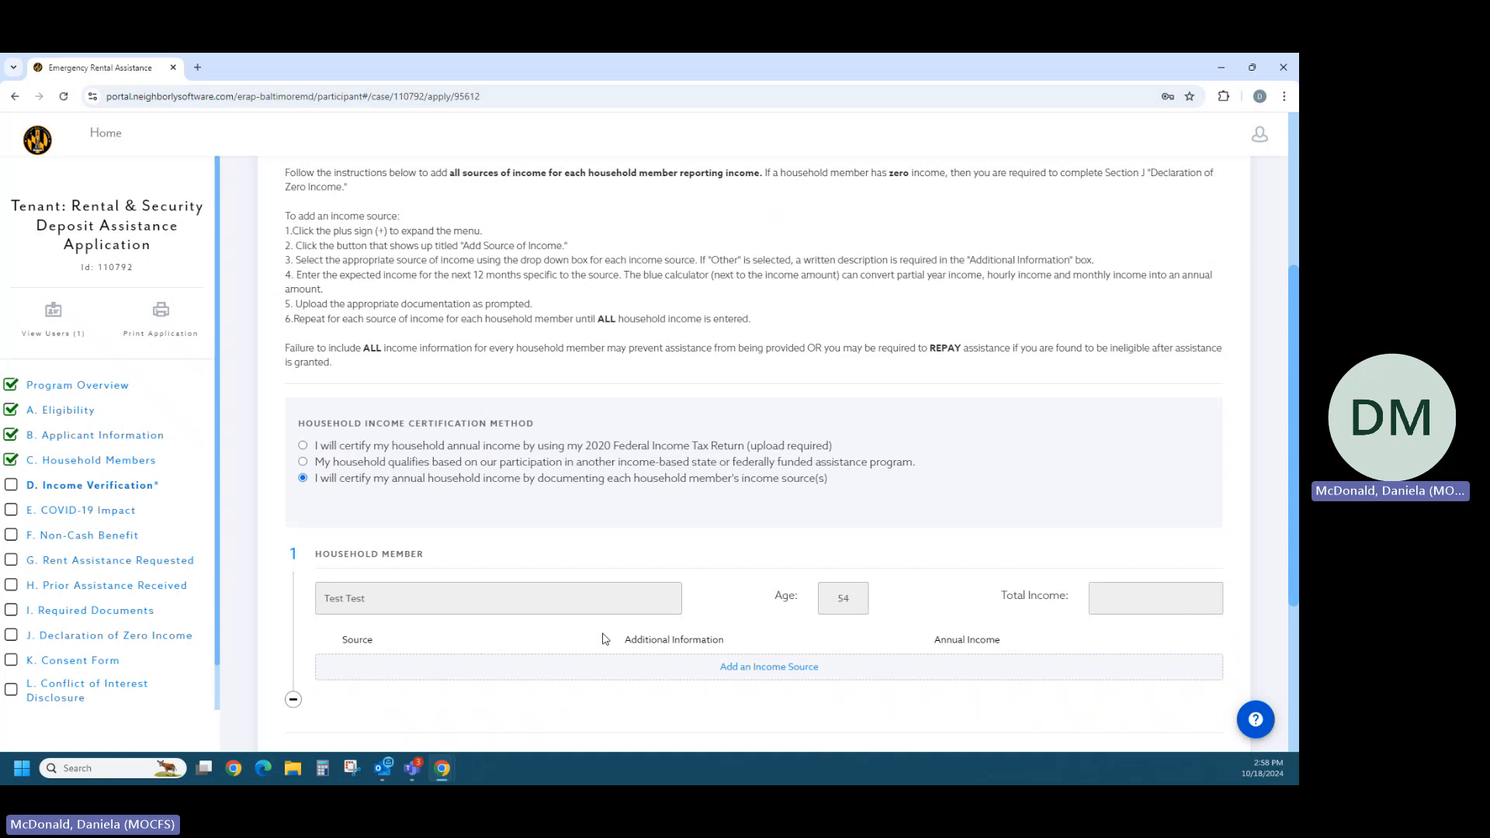
{"action": "scroll", "coordinate": [603, 638], "scroll_direction": "down", "scroll_amount": 4}
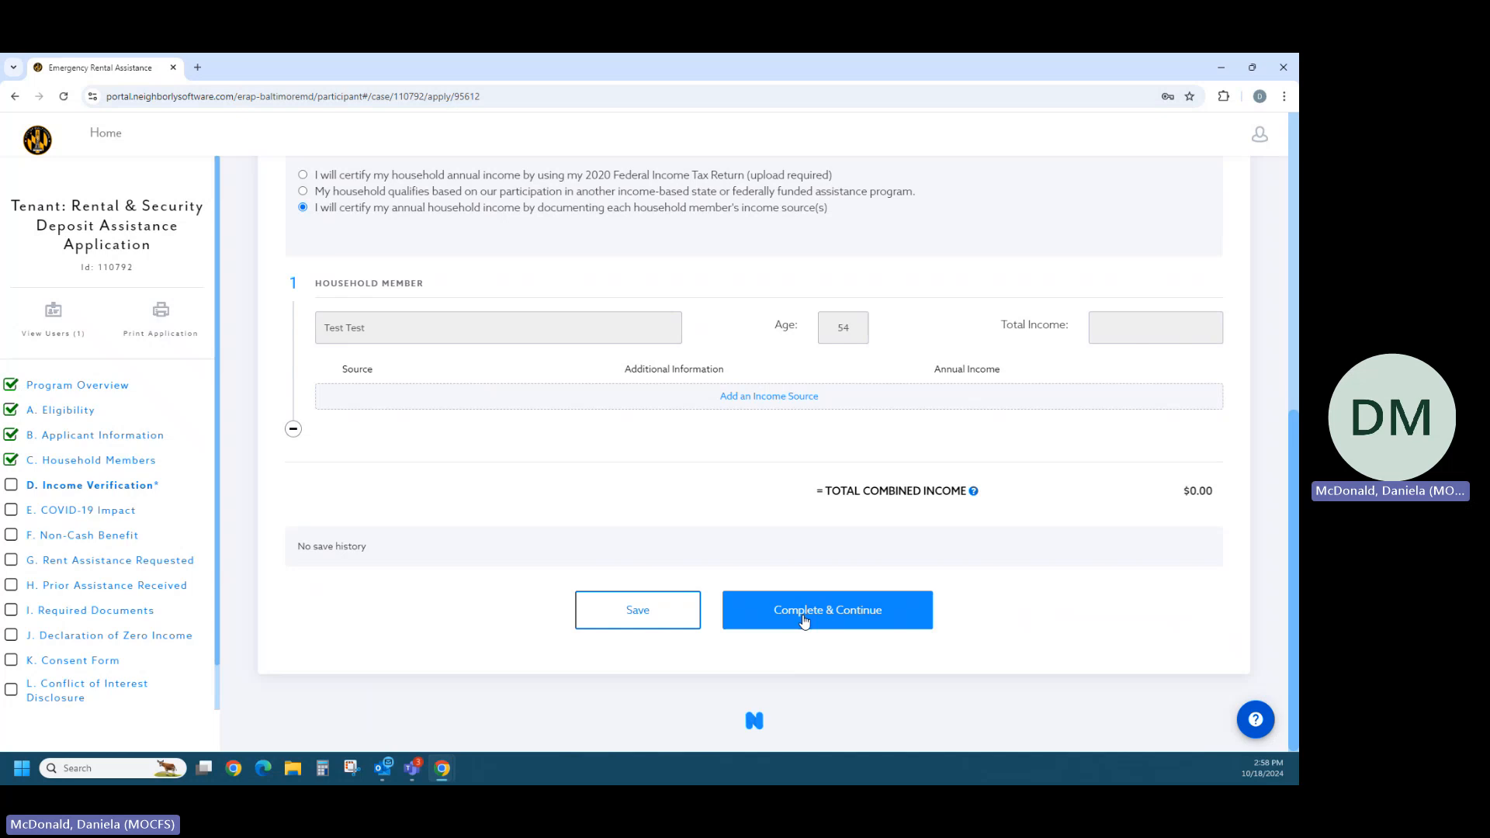
{"action": "left_click", "coordinate": [804, 619]}
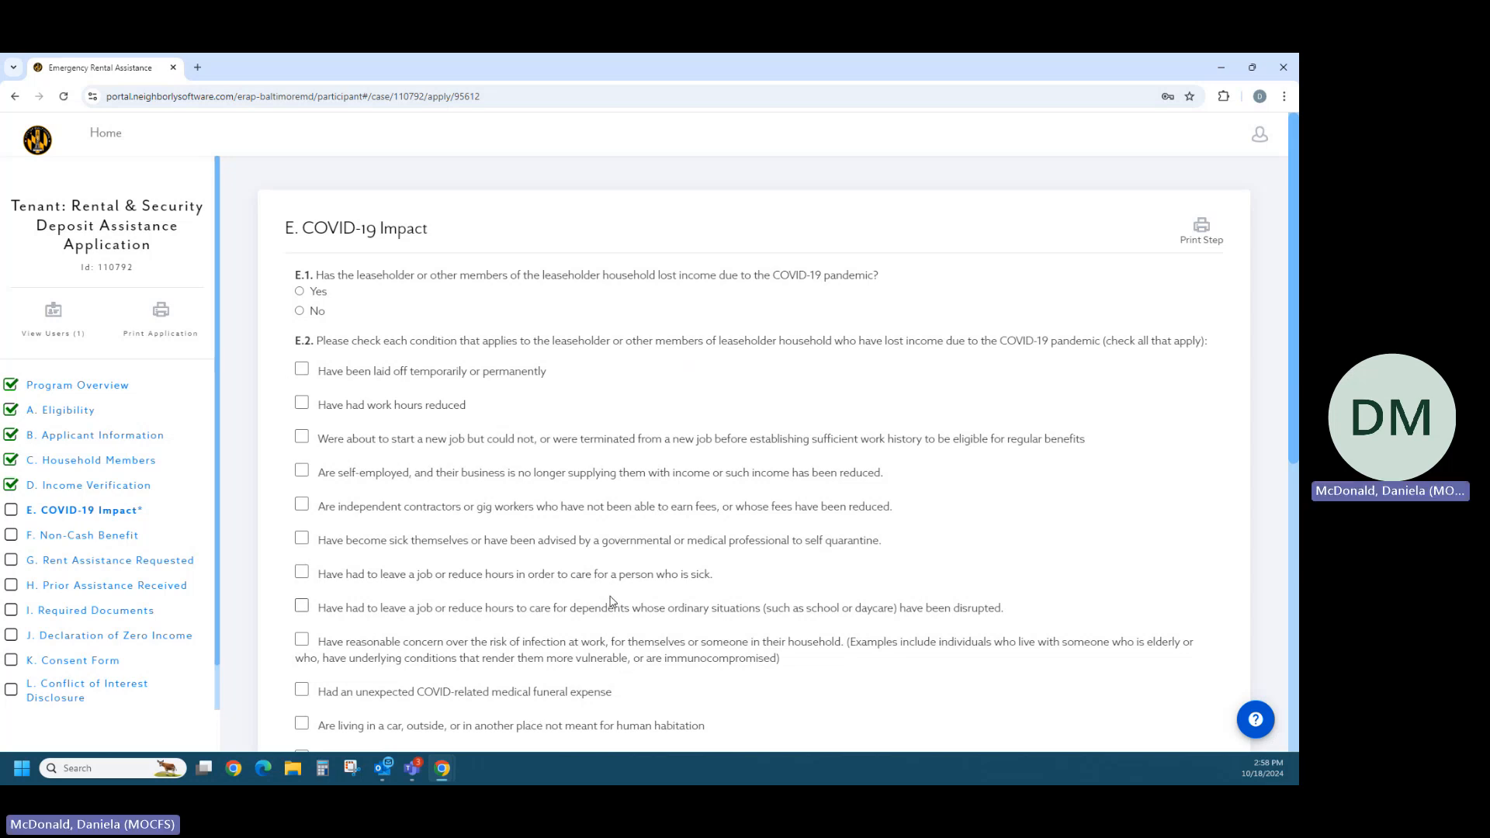
- Try the Yes and No answers to E.1 about household income lost due to the COVID-19 pandemic
{"action": "scroll", "coordinate": [610, 606], "scroll_direction": "down", "scroll_amount": 1}
{"action": "scroll", "coordinate": [605, 613], "scroll_direction": "up", "scroll_amount": 1}
{"action": "left_click", "coordinate": [300, 292]}
{"action": "left_click", "coordinate": [300, 312]}
{"action": "left_click", "coordinate": [300, 293]}
- Answer No to pandemic-related income loss in E.1 and enter "N/A" as the COVID-19 income loss description in E.3
{"action": "scroll", "coordinate": [311, 288], "scroll_direction": "down", "scroll_amount": 2}
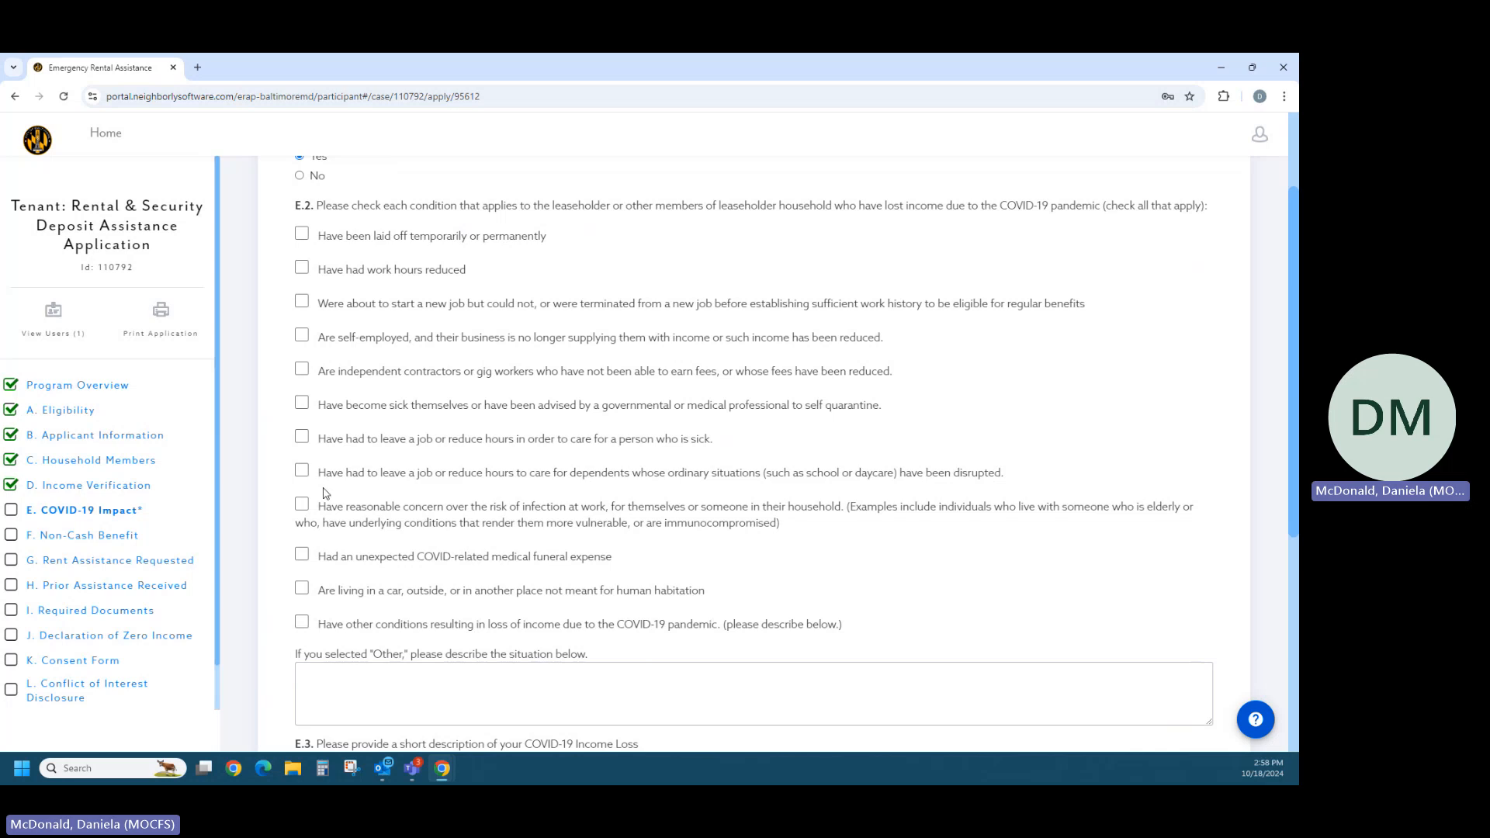
{"action": "scroll", "coordinate": [336, 508], "scroll_direction": "down", "scroll_amount": 2}
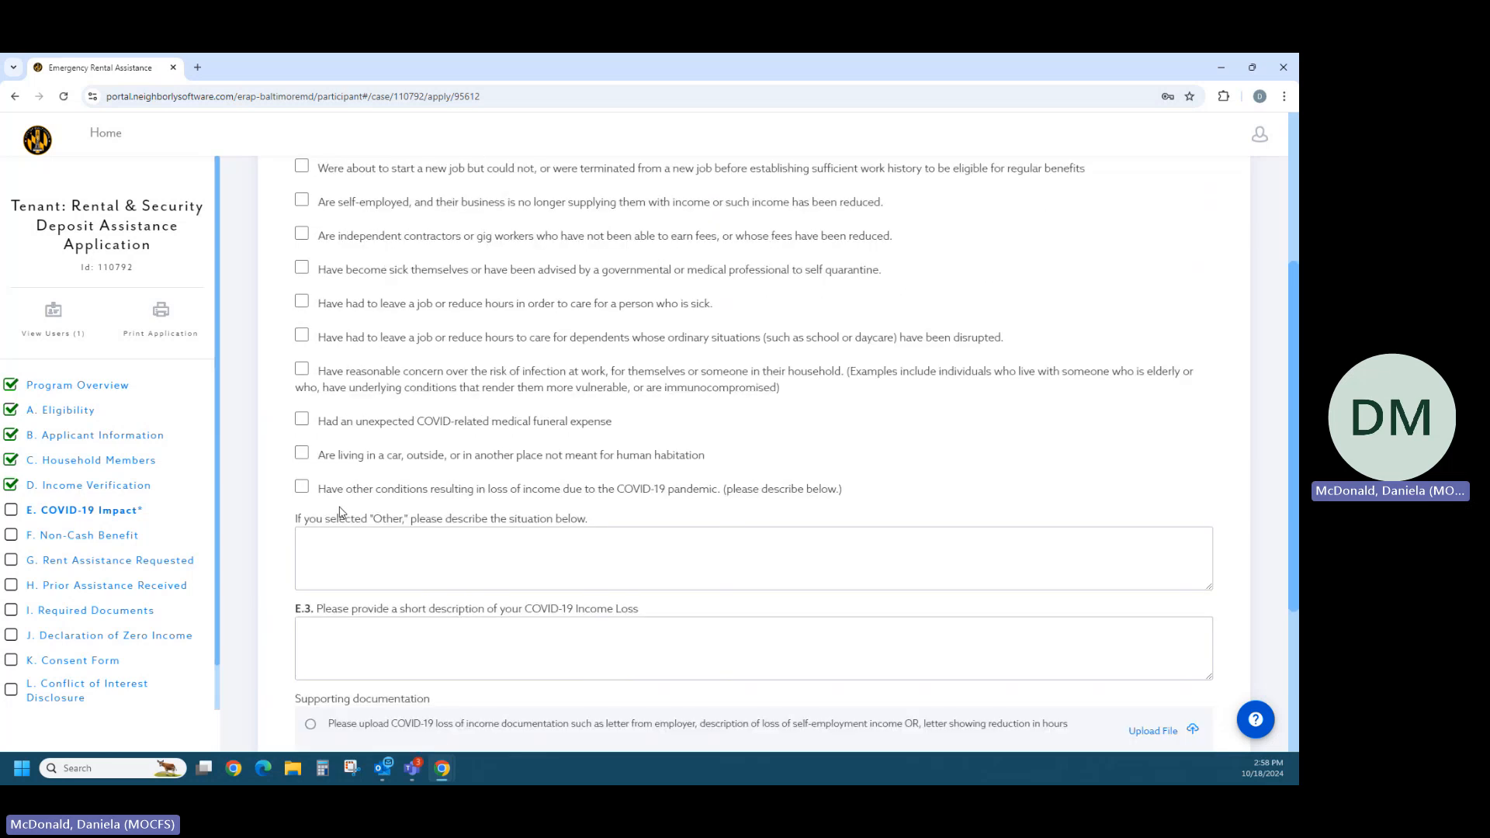
{"action": "left_click", "coordinate": [359, 656]}
{"action": "scroll", "coordinate": [384, 621], "scroll_direction": "up", "scroll_amount": 1}
{"action": "scroll", "coordinate": [385, 617], "scroll_direction": "up", "scroll_amount": 3}
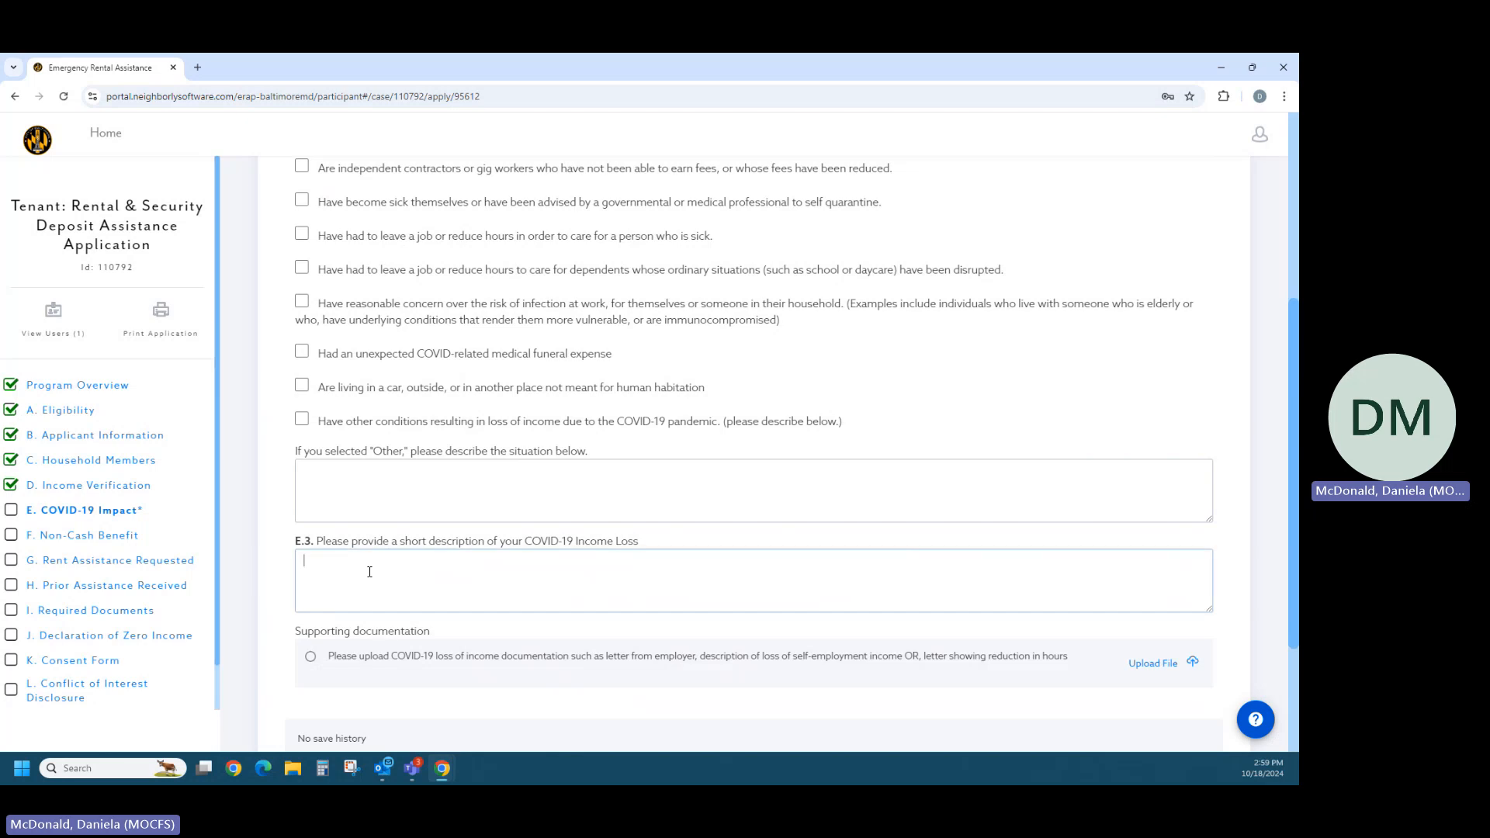
{"action": "type", "text": "N/A"}
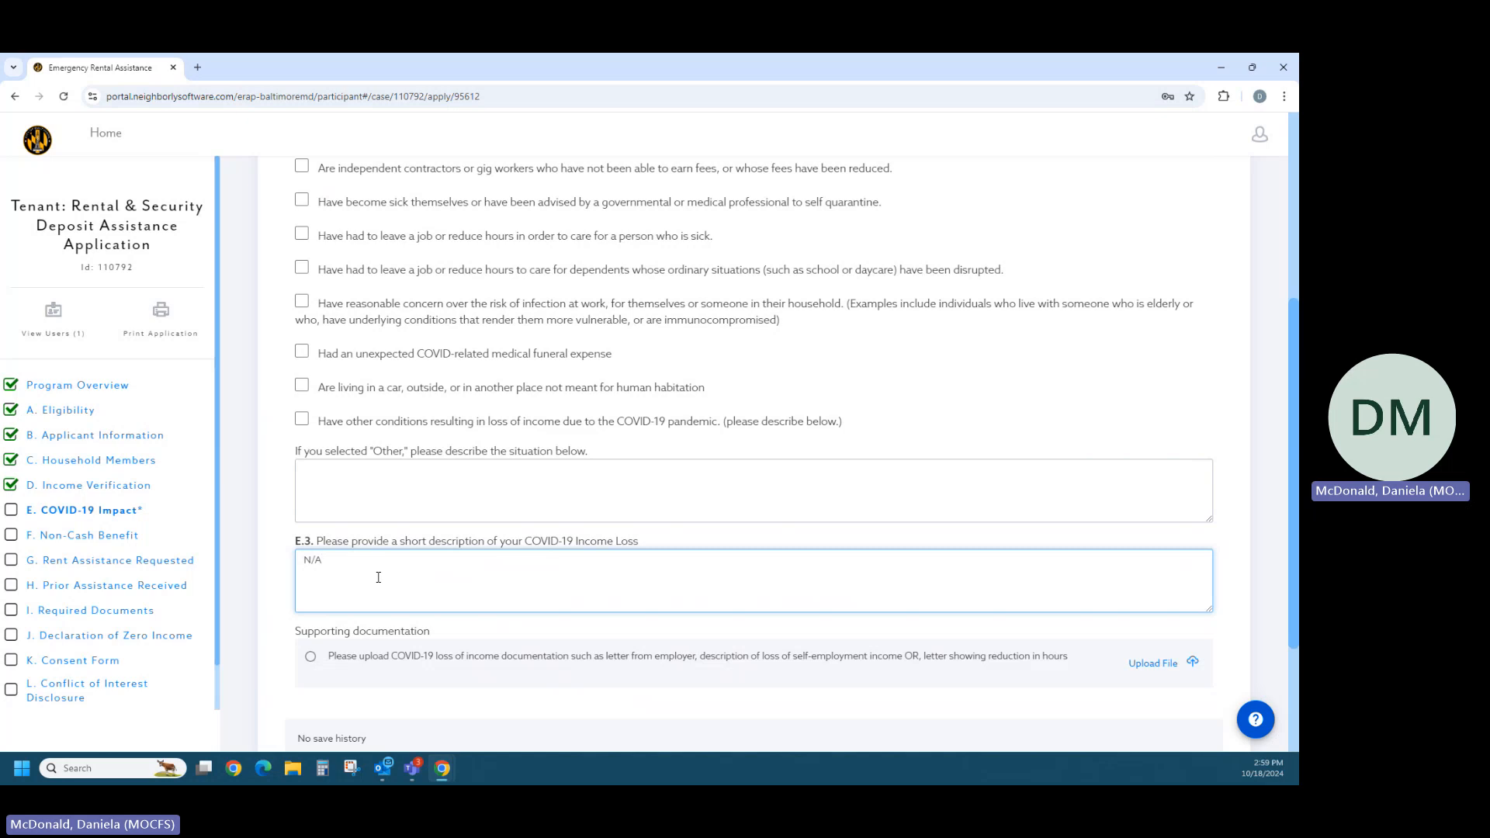
- Review the COVID-19 Impact answers, complete the section and continue to Non-Cash Benefit
{"action": "scroll", "coordinate": [378, 578], "scroll_direction": "up", "scroll_amount": 4}
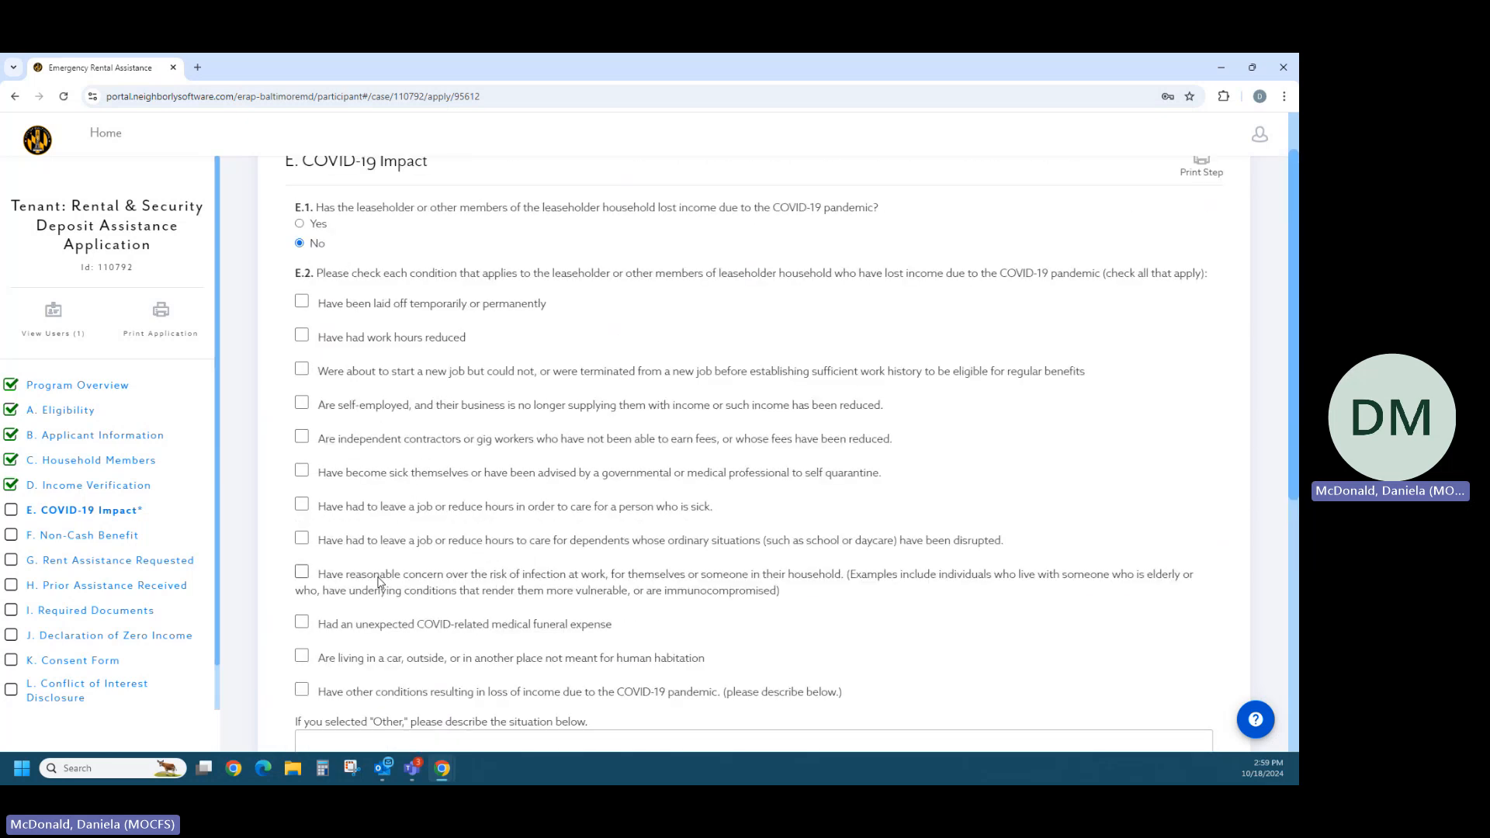
{"action": "scroll", "coordinate": [541, 544], "scroll_direction": "down", "scroll_amount": 4}
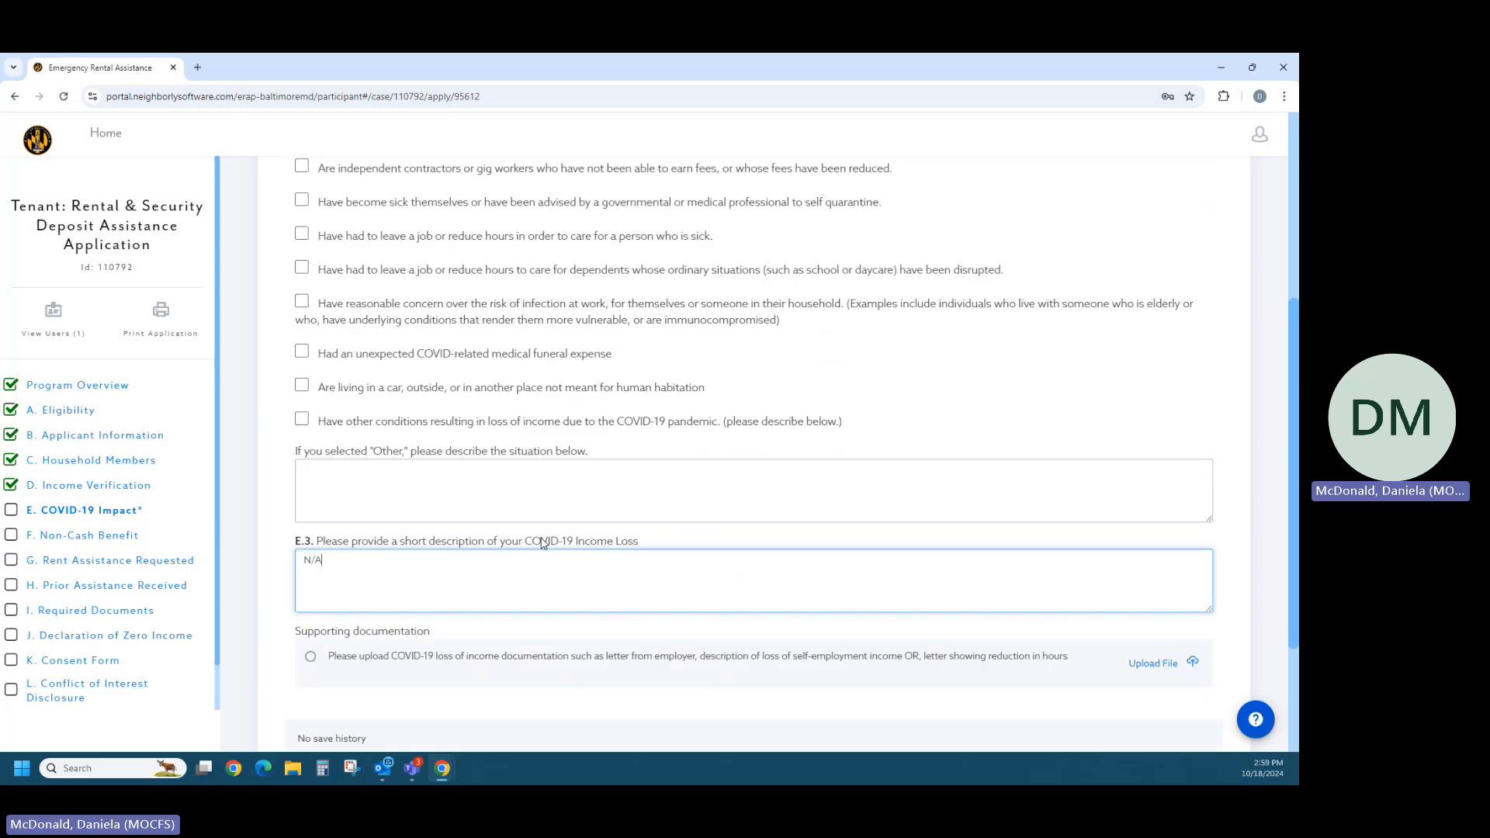
{"action": "scroll", "coordinate": [579, 567], "scroll_direction": "down", "scroll_amount": 1}
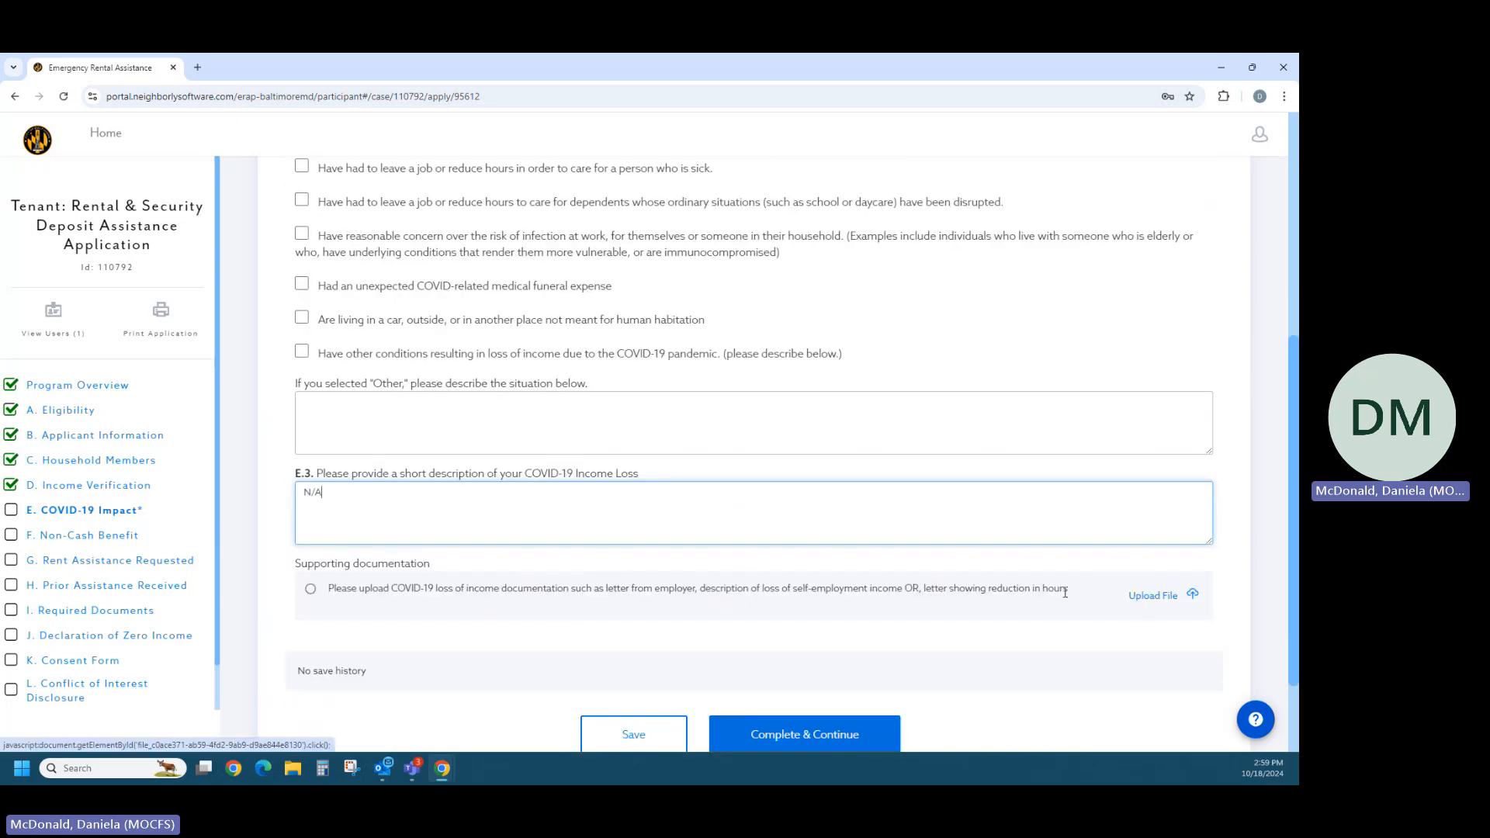
{"action": "scroll", "coordinate": [689, 621], "scroll_direction": "up", "scroll_amount": 4}
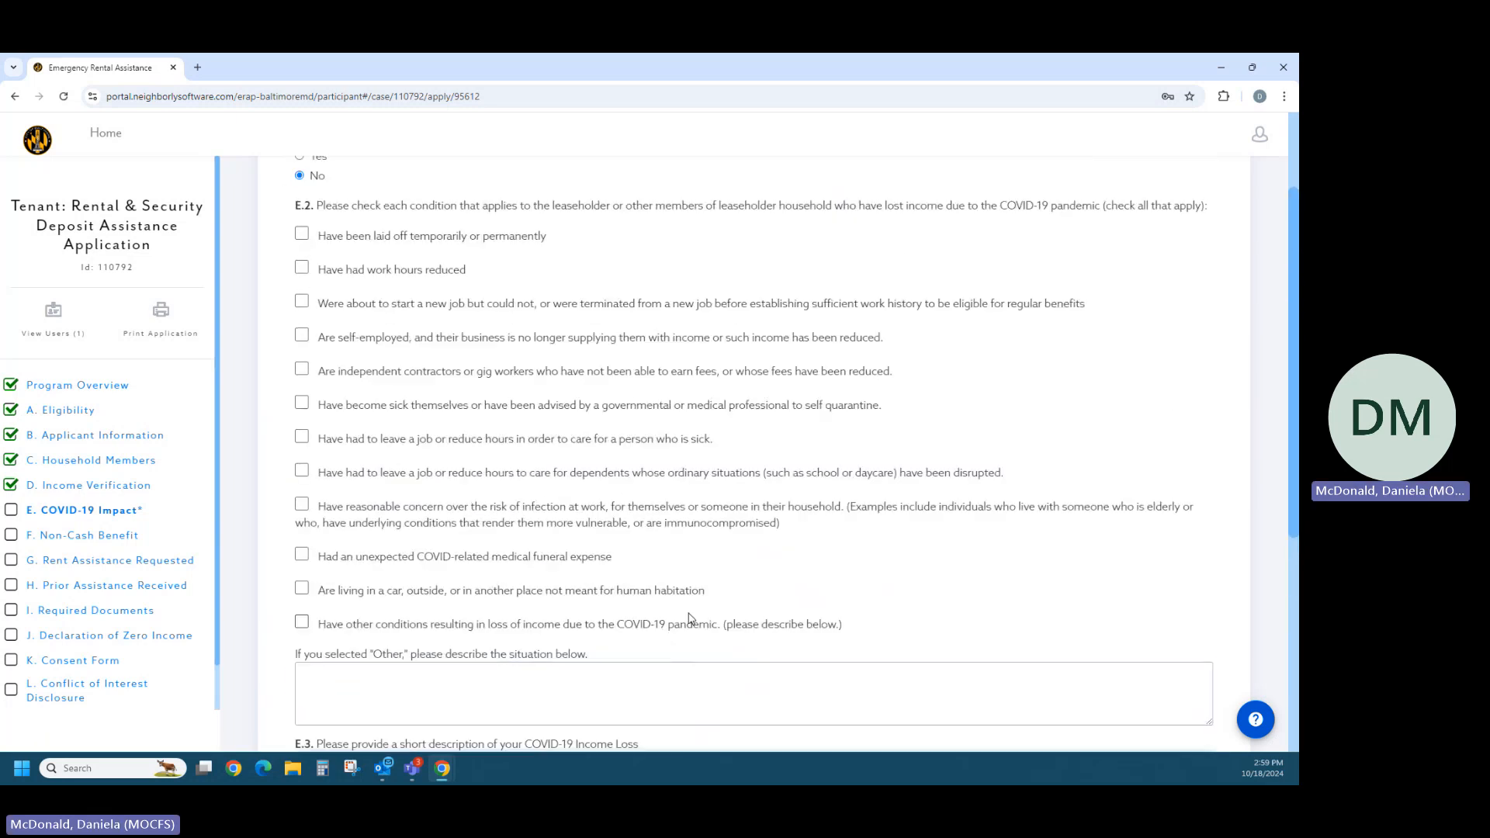
{"action": "scroll", "coordinate": [689, 621], "scroll_direction": "down", "scroll_amount": 5}
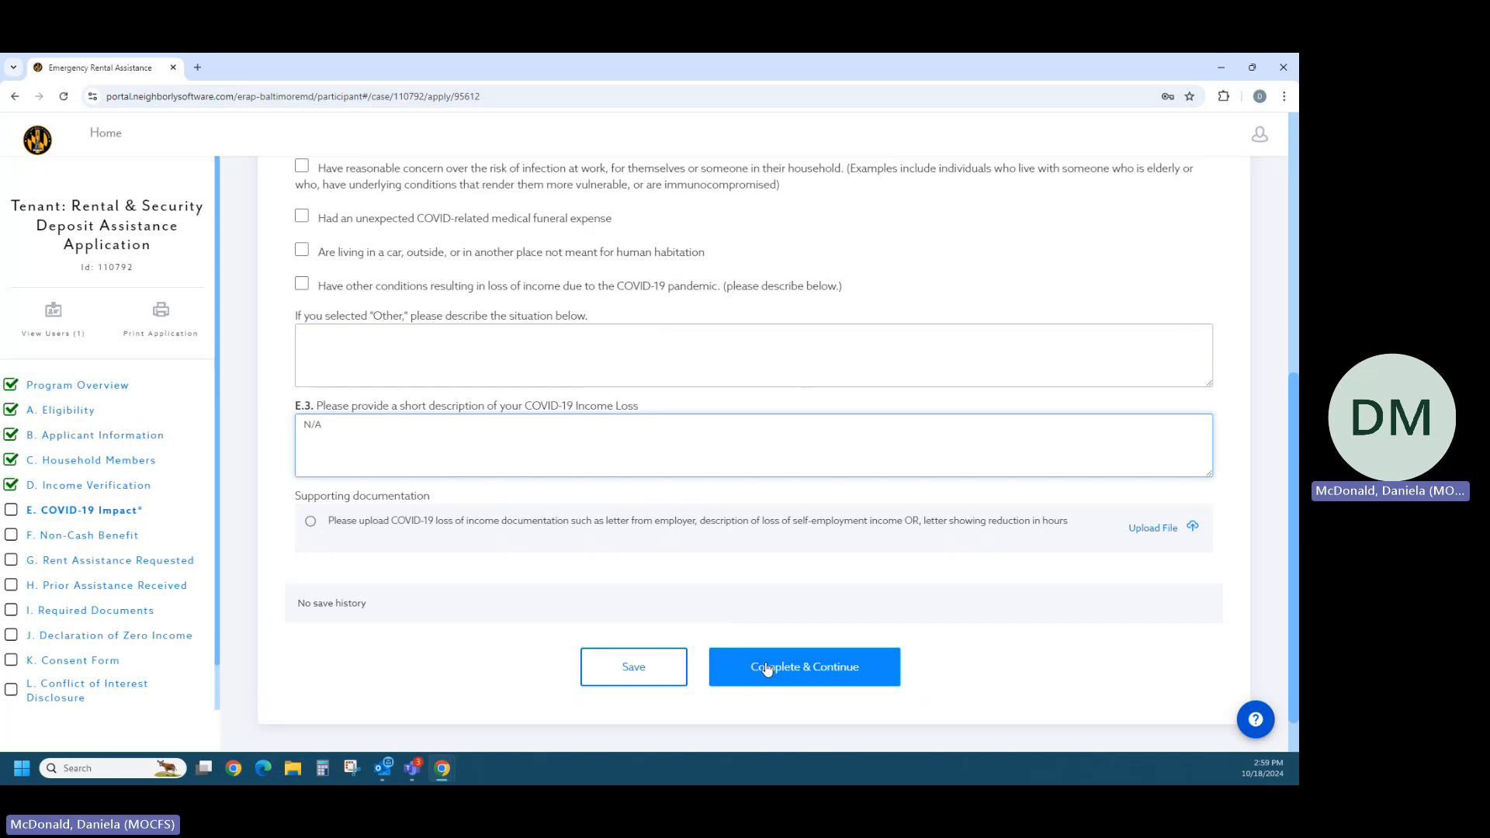
{"action": "left_click", "coordinate": [766, 669]}
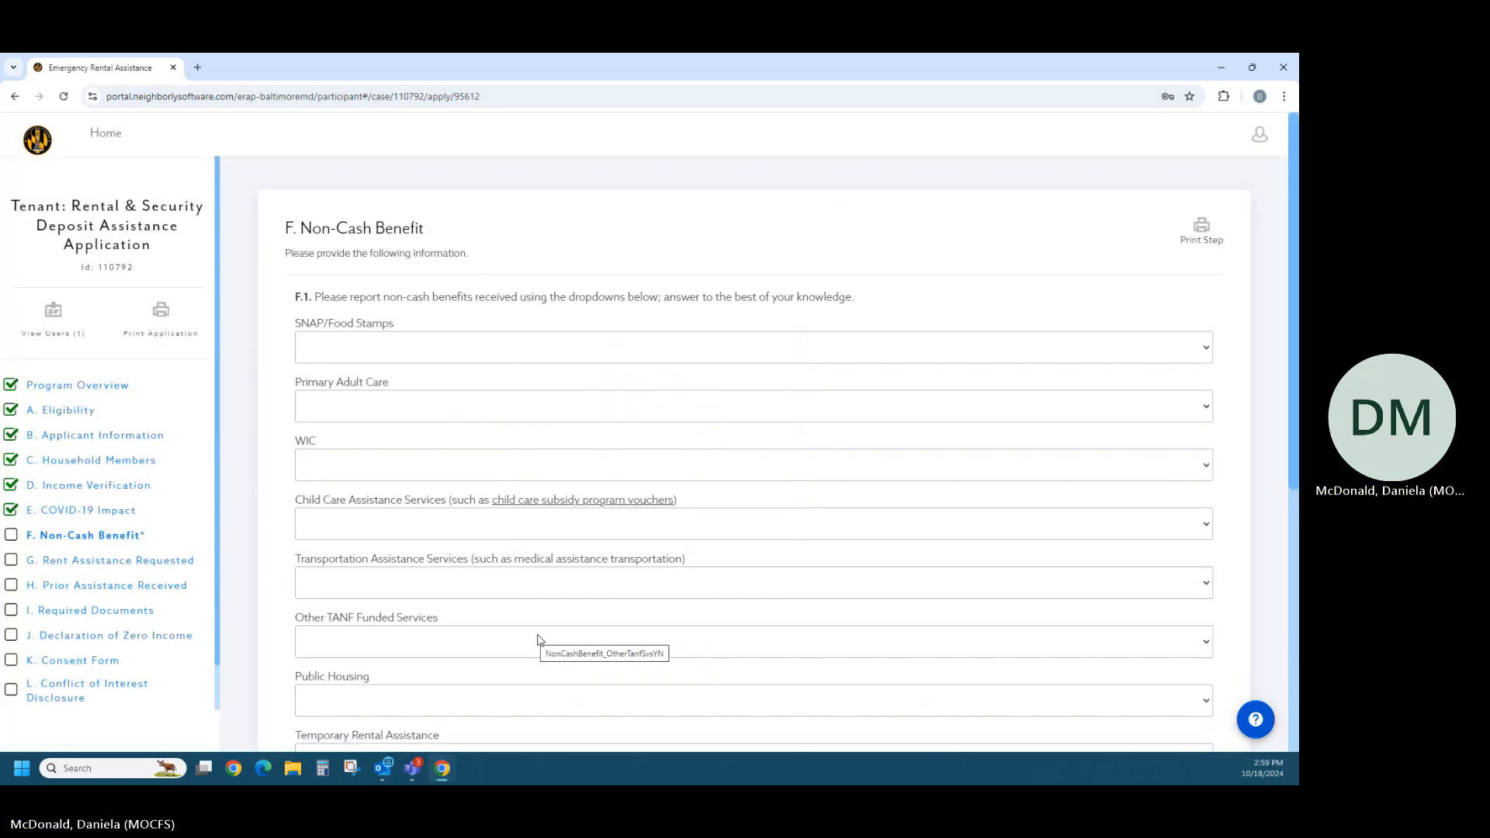
- Answer No for SNAP/Food Stamps, Primary Adult Care and WIC in the F.1 non-cash benefits
{"action": "scroll", "coordinate": [514, 454], "scroll_direction": "down", "scroll_amount": 1}
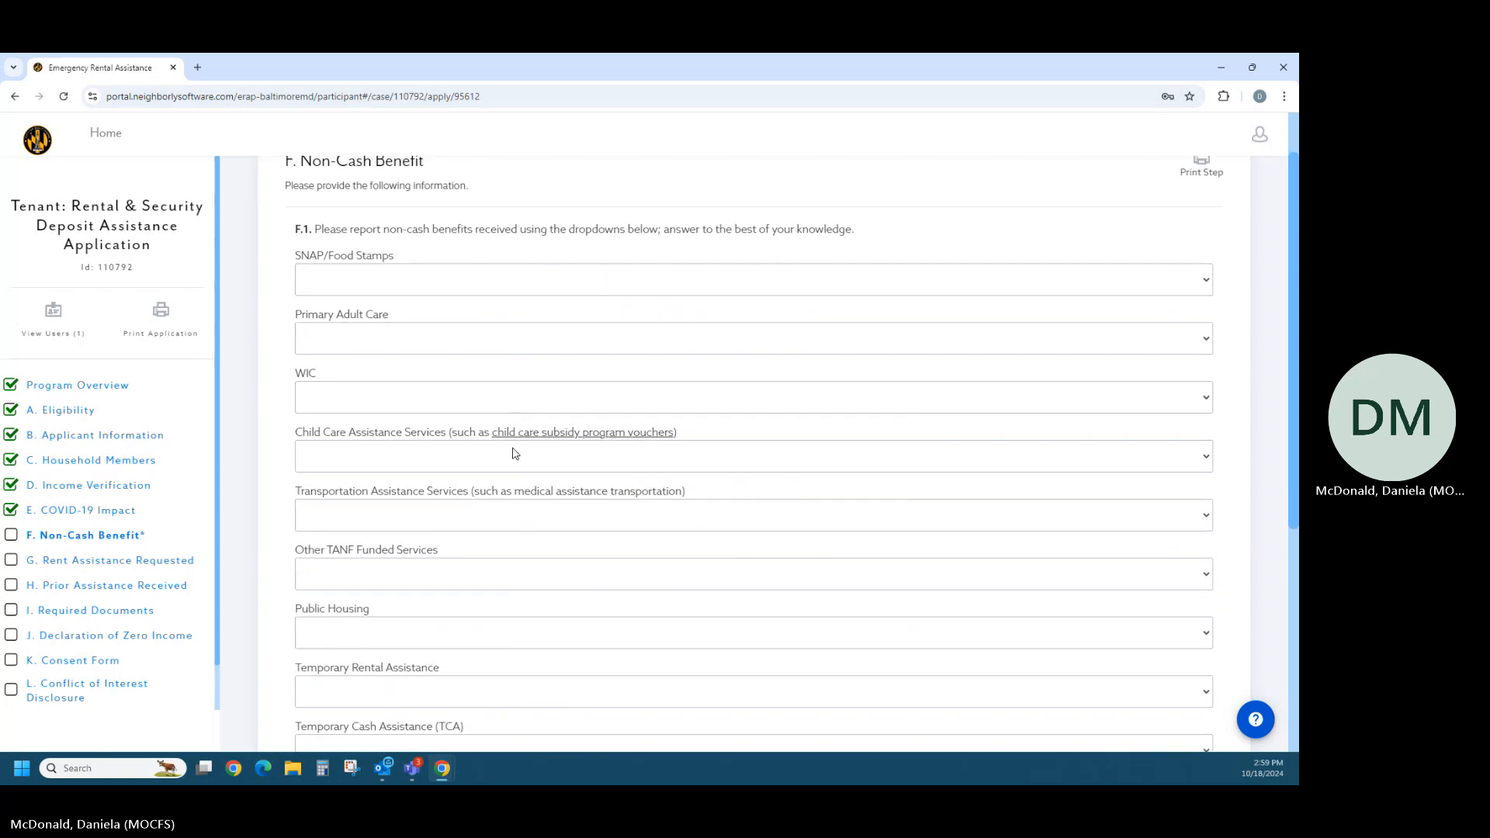
{"action": "scroll", "coordinate": [613, 411], "scroll_direction": "up", "scroll_amount": 1}
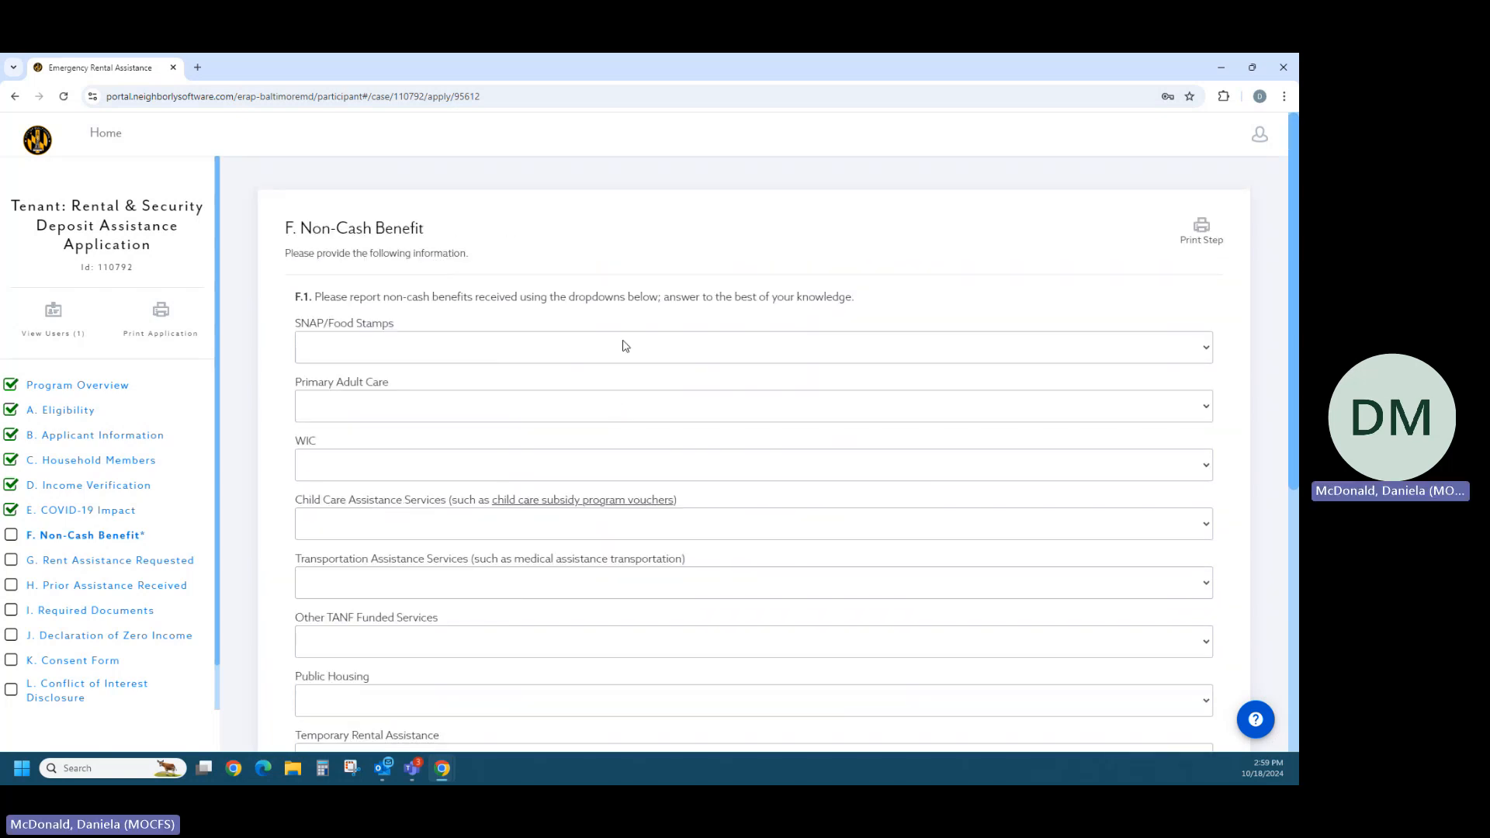
{"action": "left_click", "coordinate": [410, 355]}
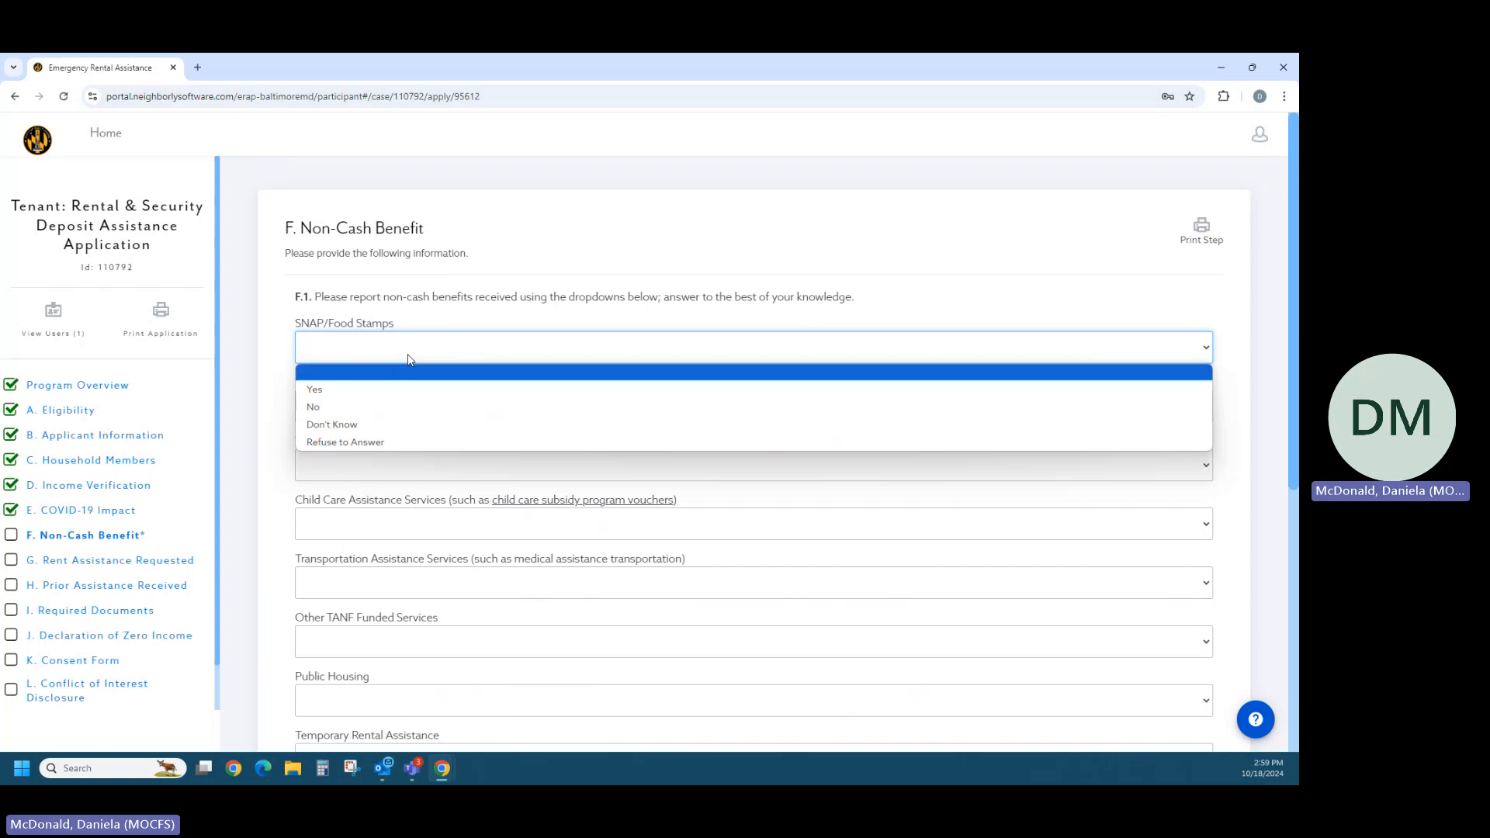
{"action": "left_click", "coordinate": [370, 415]}
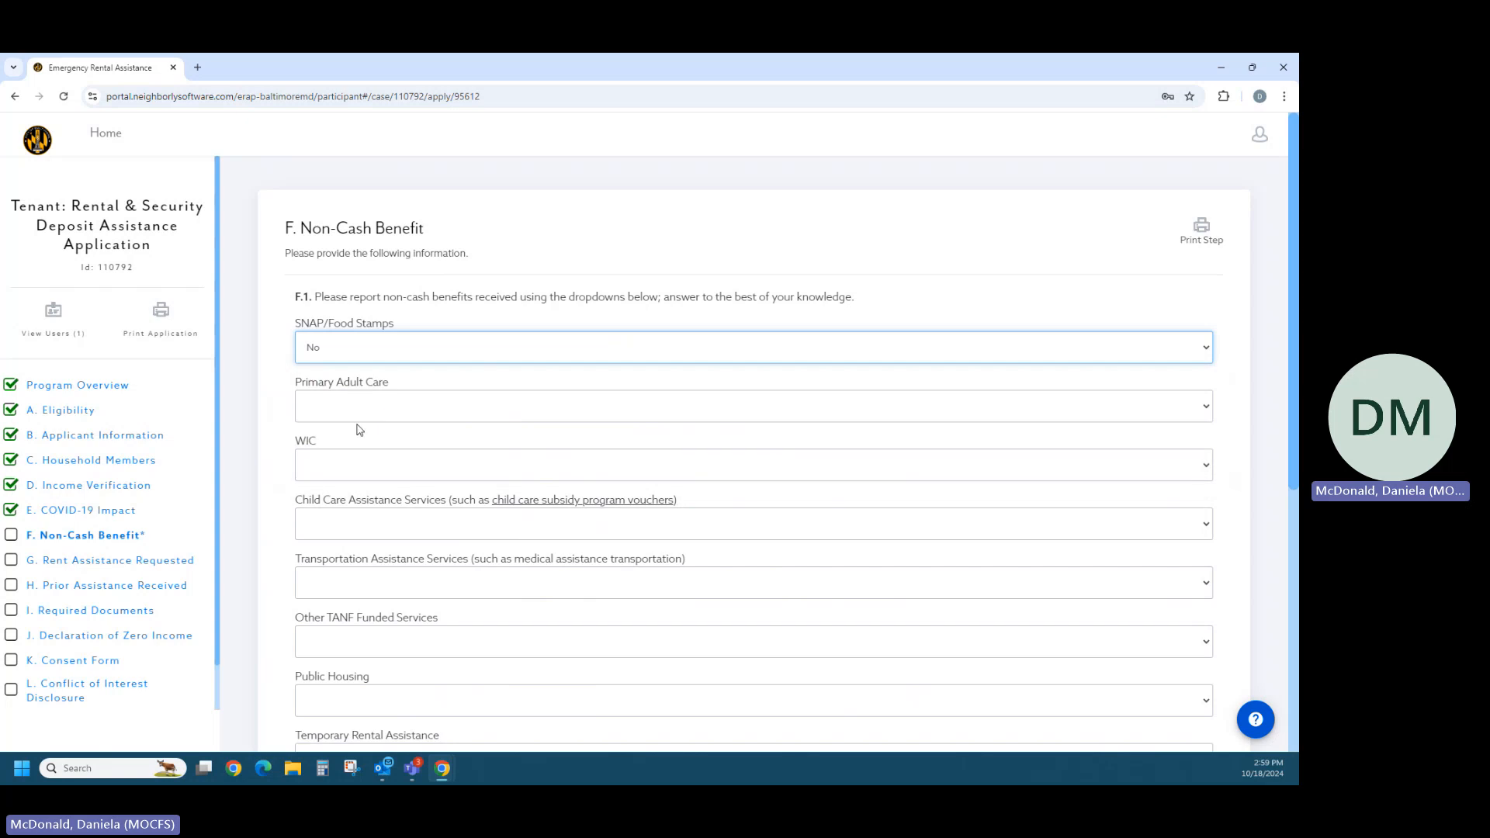
{"action": "left_click", "coordinate": [350, 413]}
{"action": "left_click", "coordinate": [328, 465]}
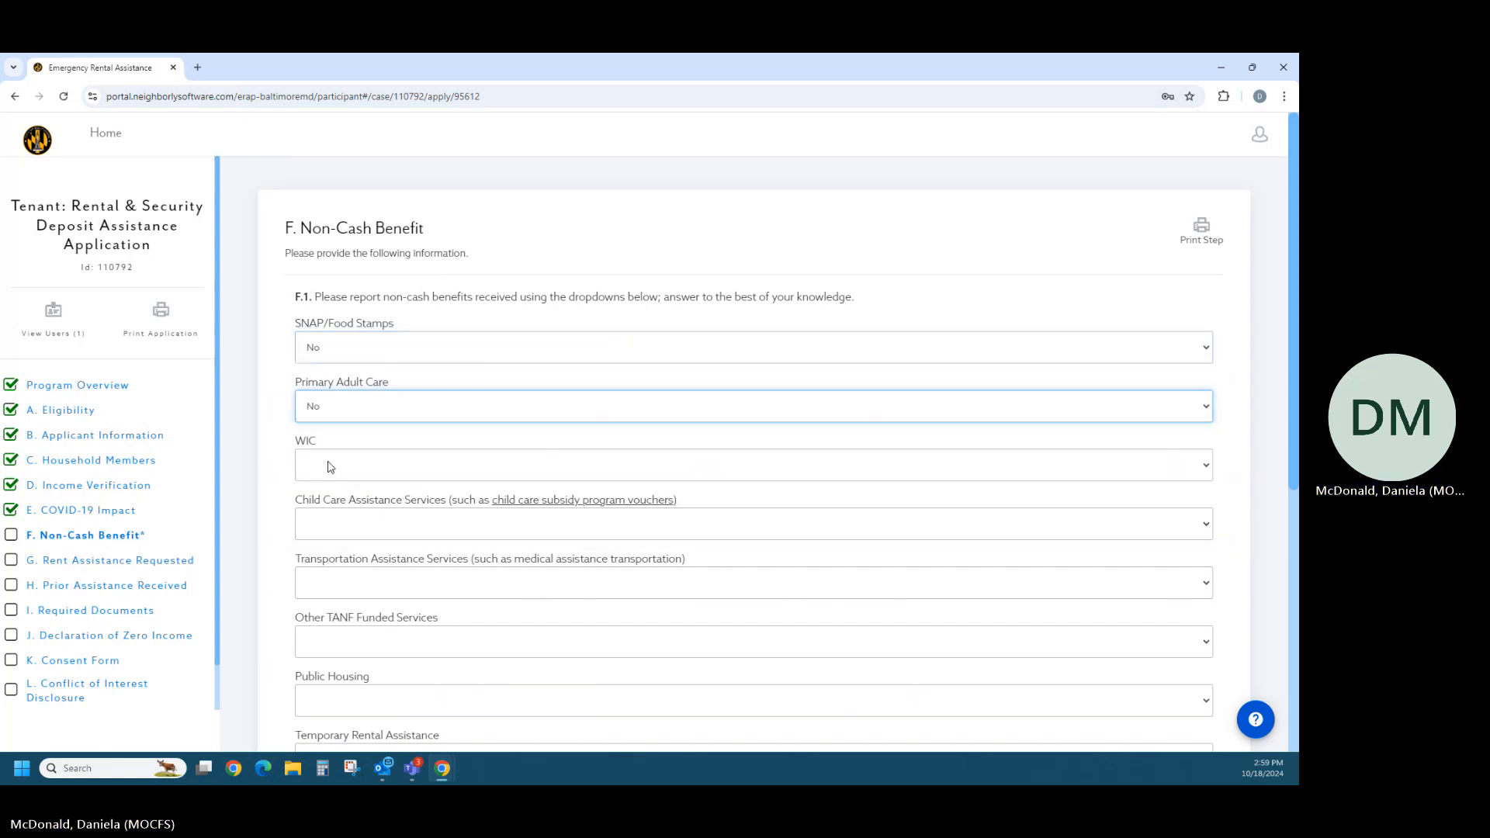
{"action": "left_click", "coordinate": [329, 466]}
{"action": "left_click", "coordinate": [336, 523]}
- Answer No for Child Care Assistance Services, Transportation Assistance Services and Other TANF Funded Services
{"action": "scroll", "coordinate": [338, 535], "scroll_direction": "down", "scroll_amount": 2}
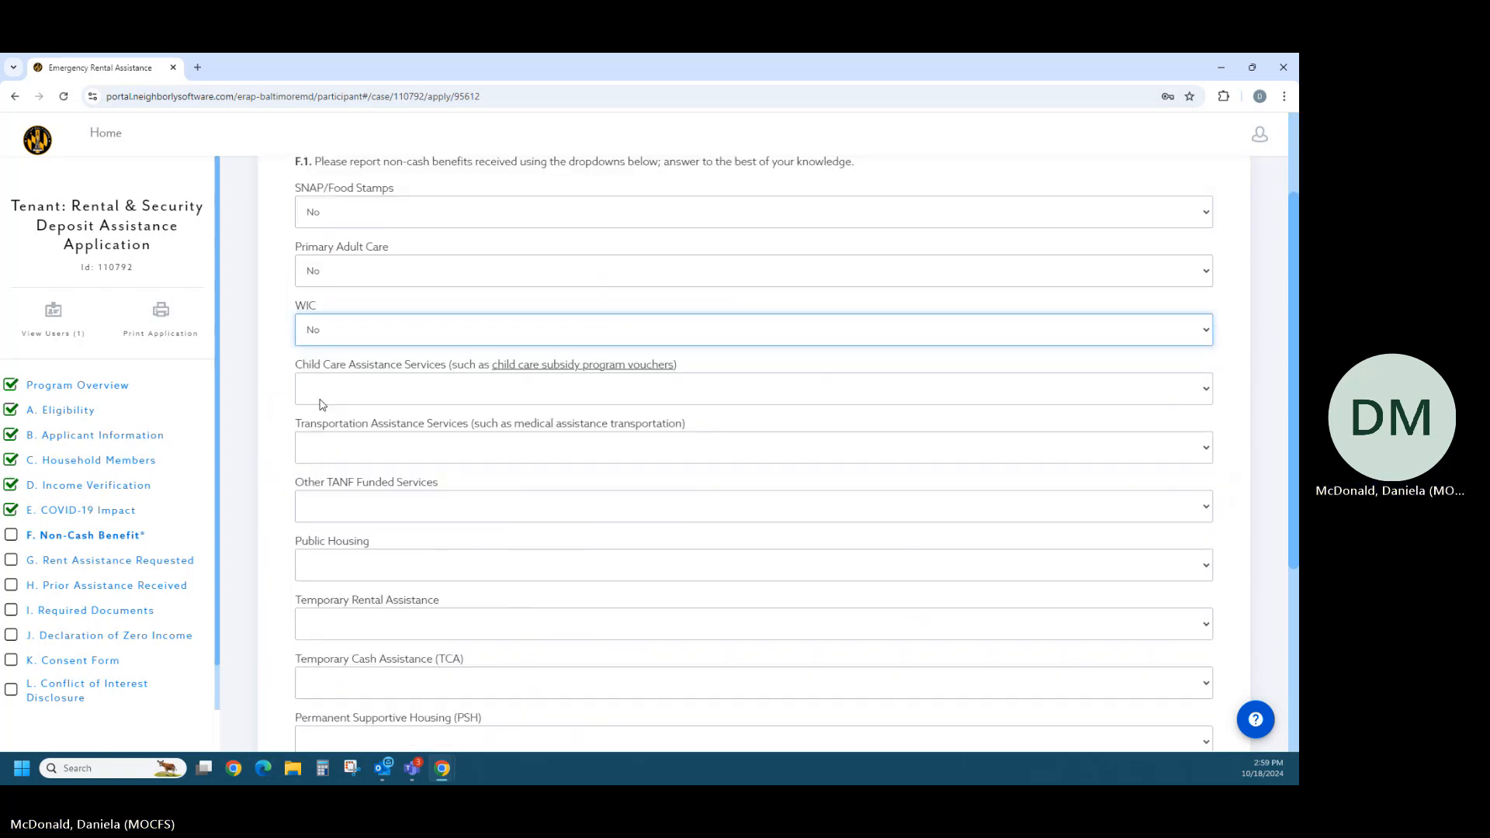
{"action": "left_click", "coordinate": [326, 396]}
{"action": "left_click", "coordinate": [327, 449]}
{"action": "left_click", "coordinate": [344, 462]}
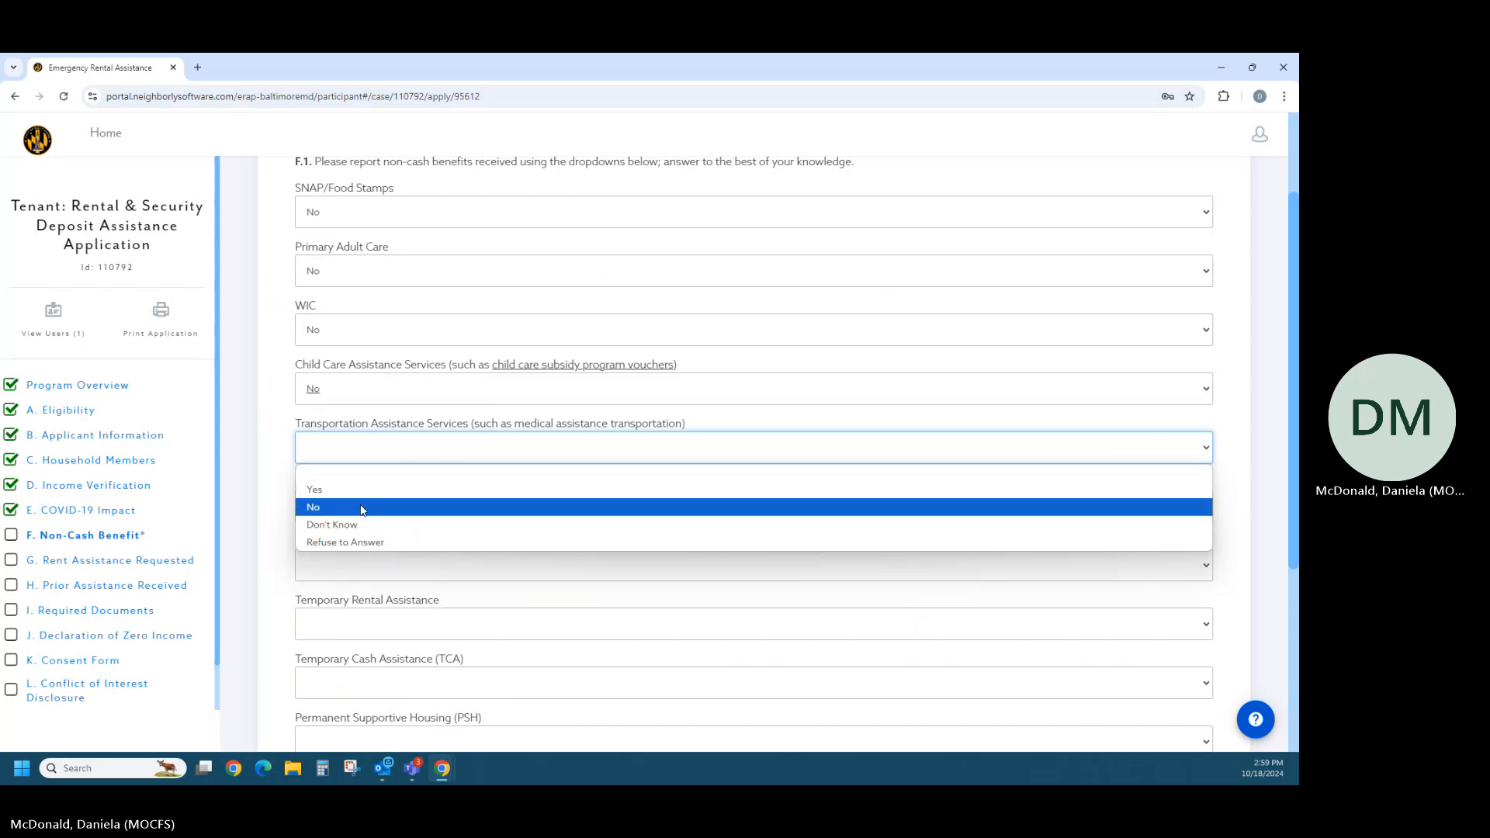
{"action": "left_click", "coordinate": [353, 507]}
{"action": "scroll", "coordinate": [361, 491], "scroll_direction": "down", "scroll_amount": 1}
{"action": "left_click", "coordinate": [354, 432]}
{"action": "left_click", "coordinate": [355, 499]}
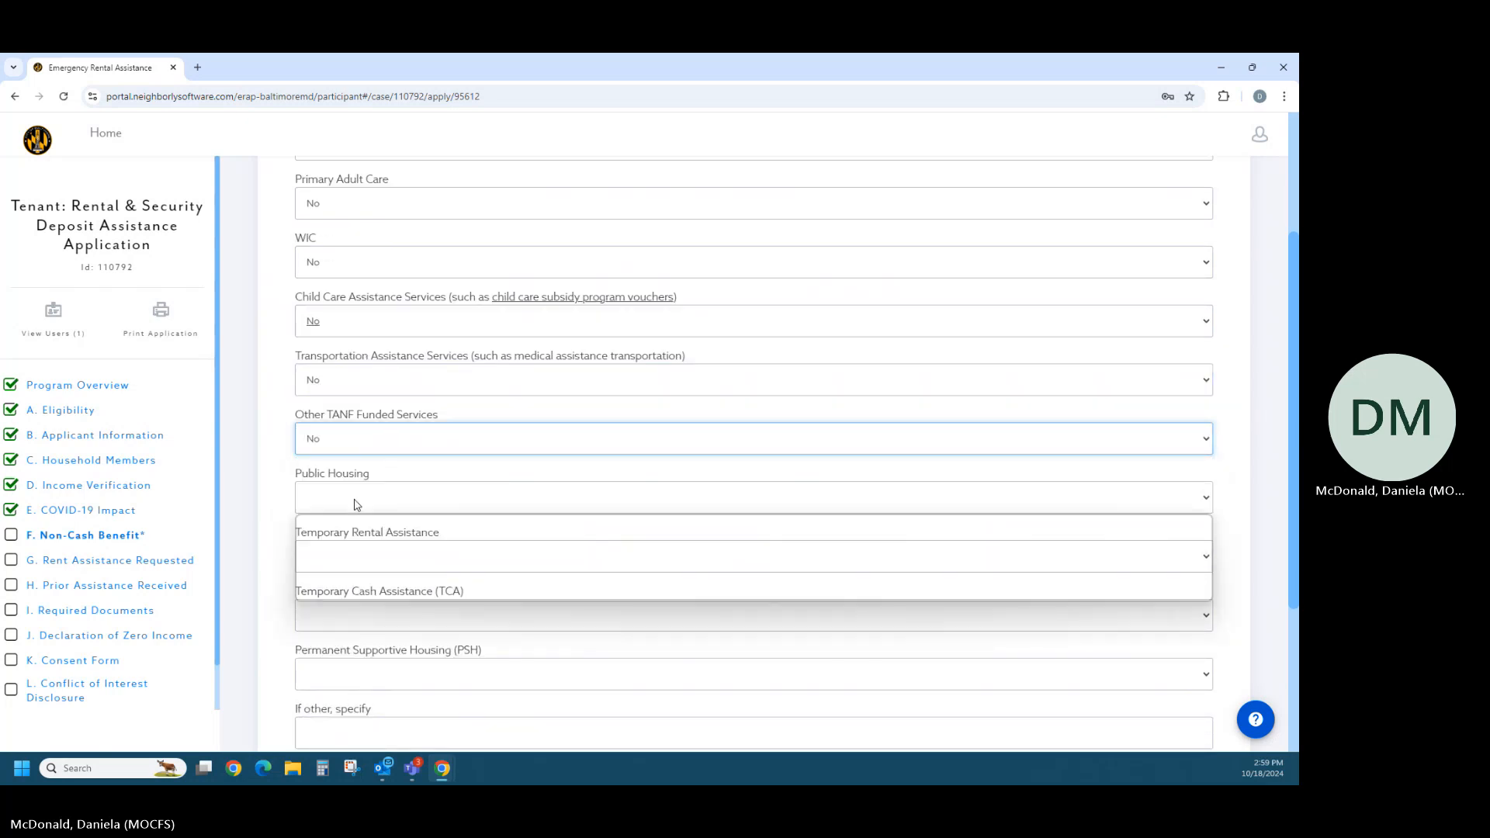
- Answer No for Public Housing and Yes for Temporary Rental Assistance
{"action": "left_click", "coordinate": [355, 498]}
{"action": "left_click", "coordinate": [356, 555]}
{"action": "left_click", "coordinate": [356, 556]}
{"action": "left_click", "coordinate": [359, 598]}
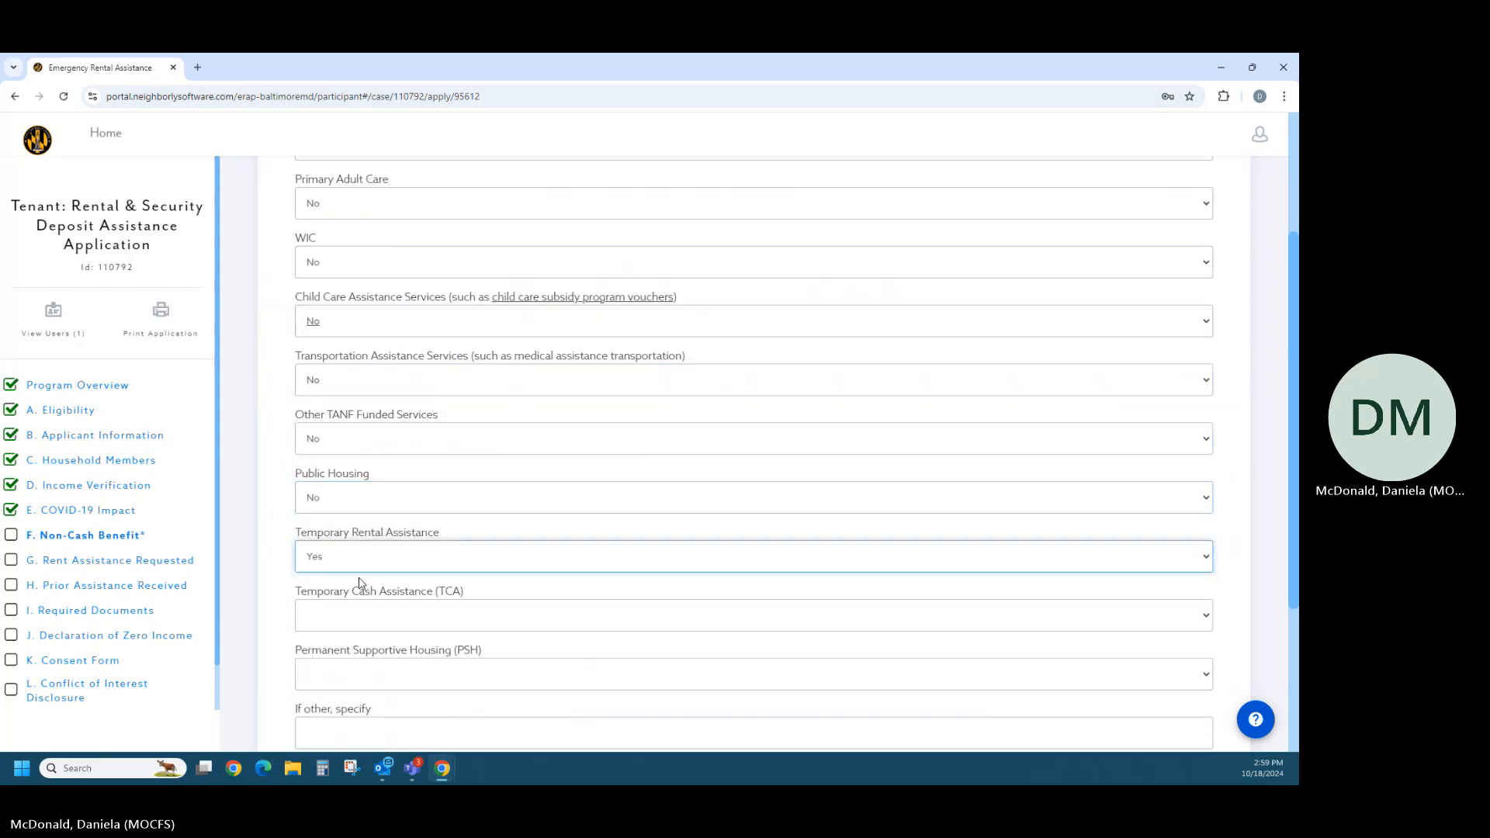
- Answer No for Temporary Cash Assistance and Permanent Supportive Housing, and complete the Non-Cash Benefit section to continue to Assistance Request
{"action": "scroll", "coordinate": [361, 578], "scroll_direction": "down", "scroll_amount": 2}
{"action": "left_click", "coordinate": [359, 481]}
{"action": "left_click", "coordinate": [363, 542]}
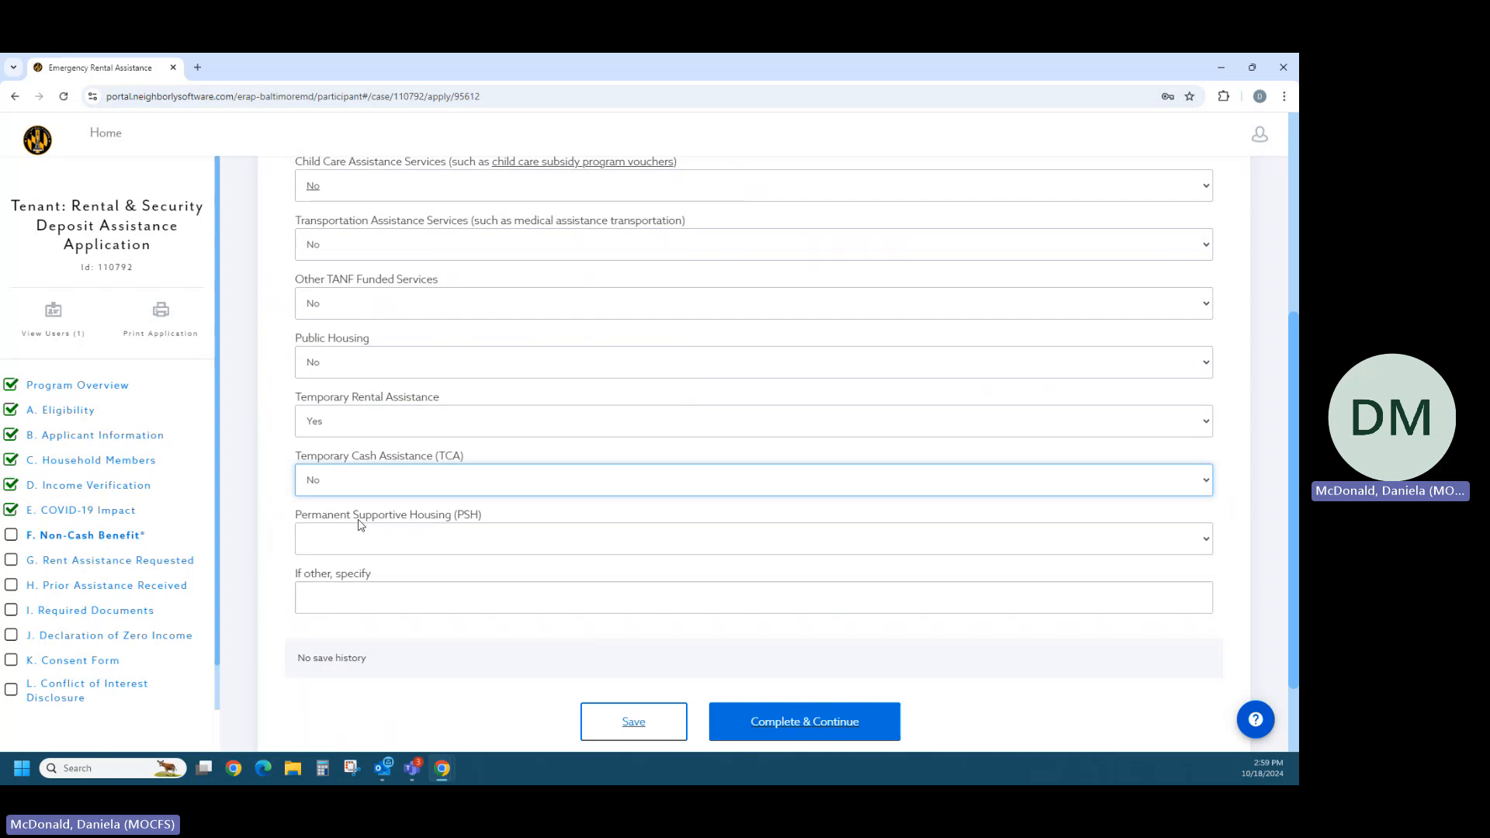
{"action": "left_click", "coordinate": [361, 538]}
{"action": "left_click", "coordinate": [367, 600]}
{"action": "scroll", "coordinate": [379, 621], "scroll_direction": "down", "scroll_amount": 1}
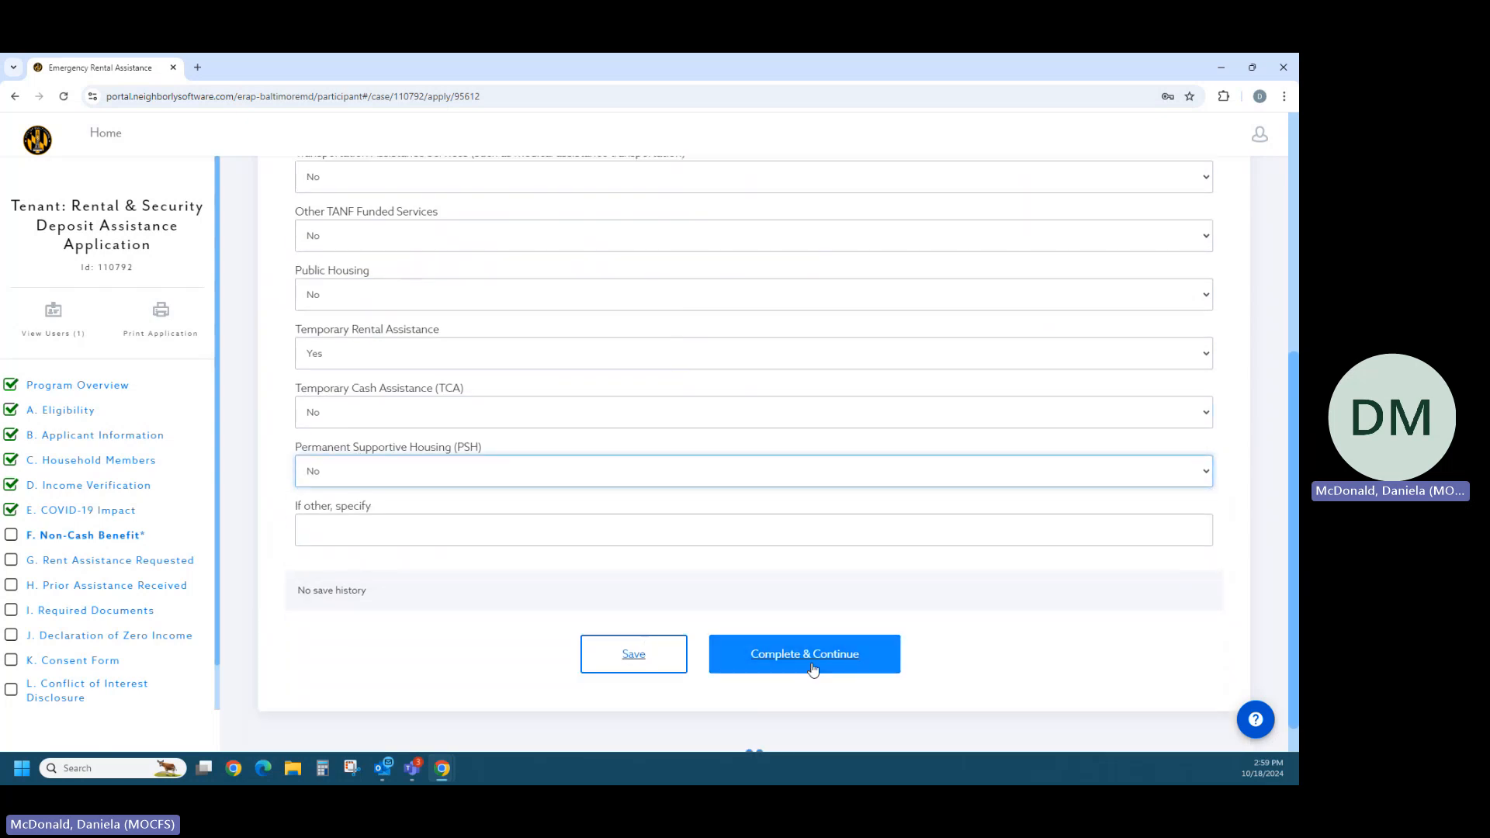
{"action": "left_click", "coordinate": [811, 666]}
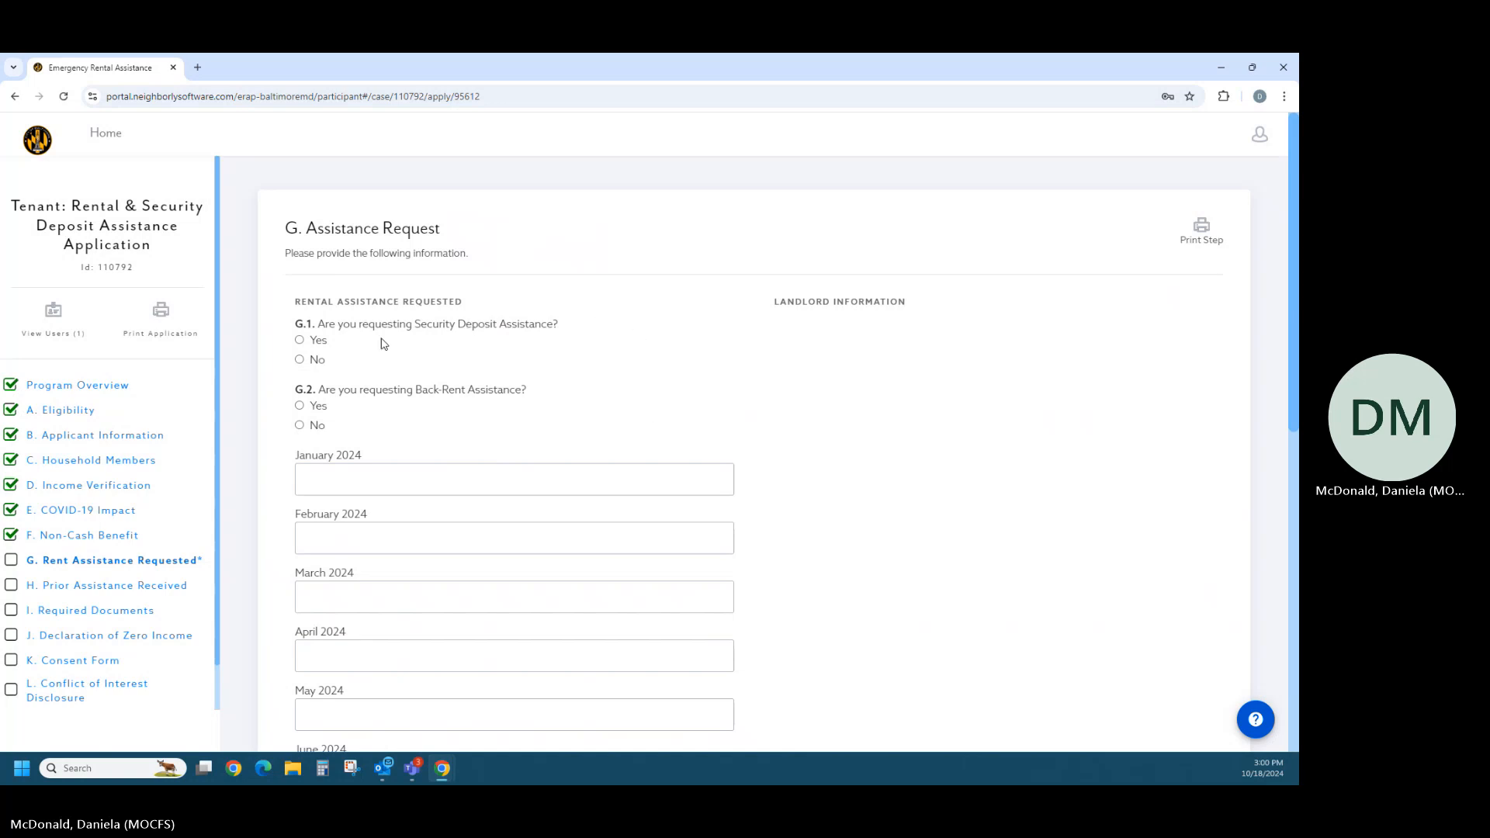
- Try answering Yes to security deposit assistance in G.1, with both Yes and No for the Letter of Intent to Lease
{"action": "left_click", "coordinate": [300, 342]}
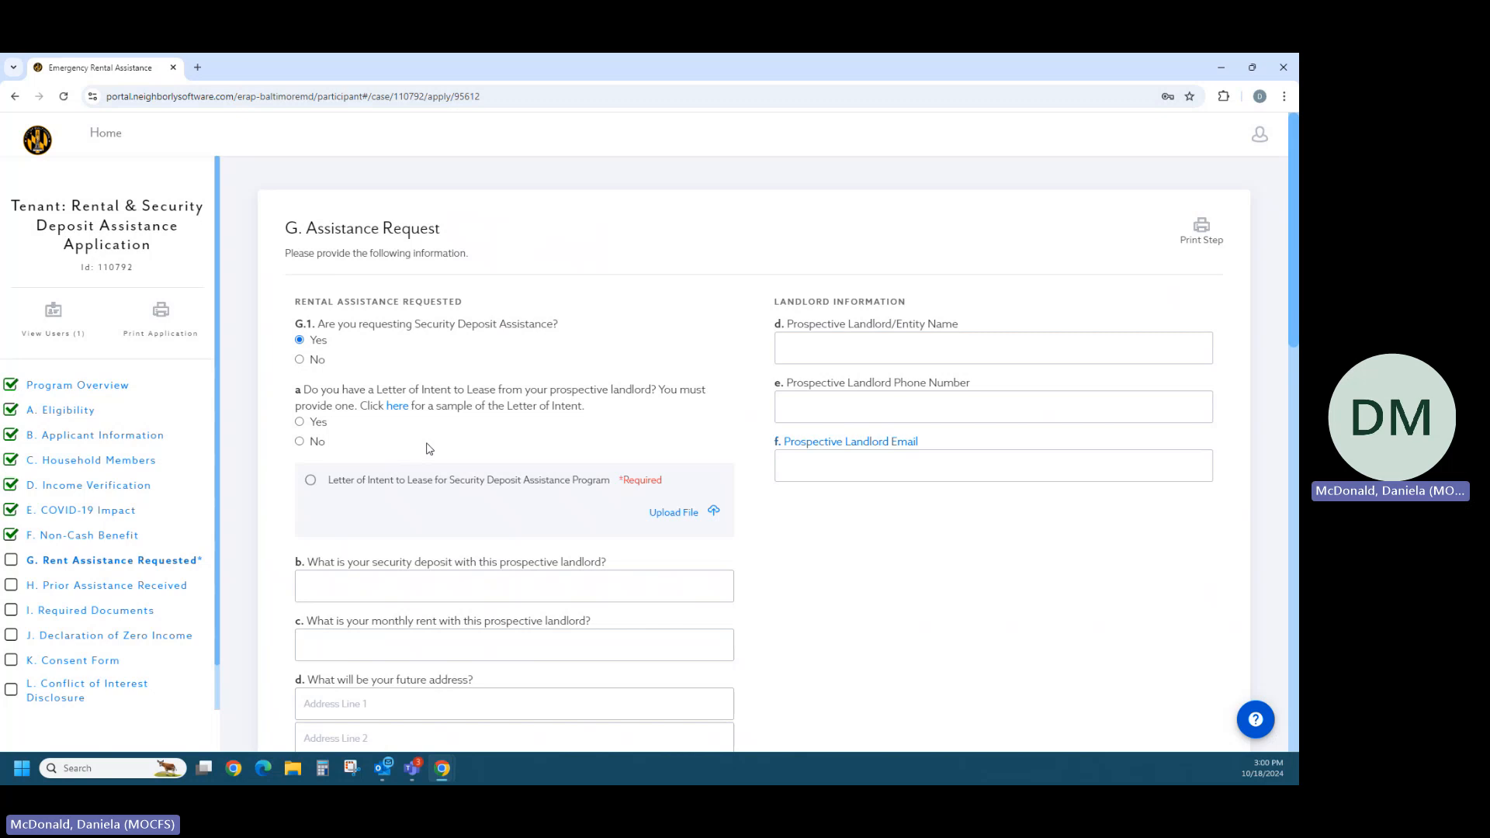
{"action": "left_click", "coordinate": [302, 424]}
{"action": "left_click", "coordinate": [301, 441]}
- Answer No to Security Deposit Assistance in G.1 and Yes to Back-Rent Assistance in G.2
{"action": "left_click", "coordinate": [299, 359]}
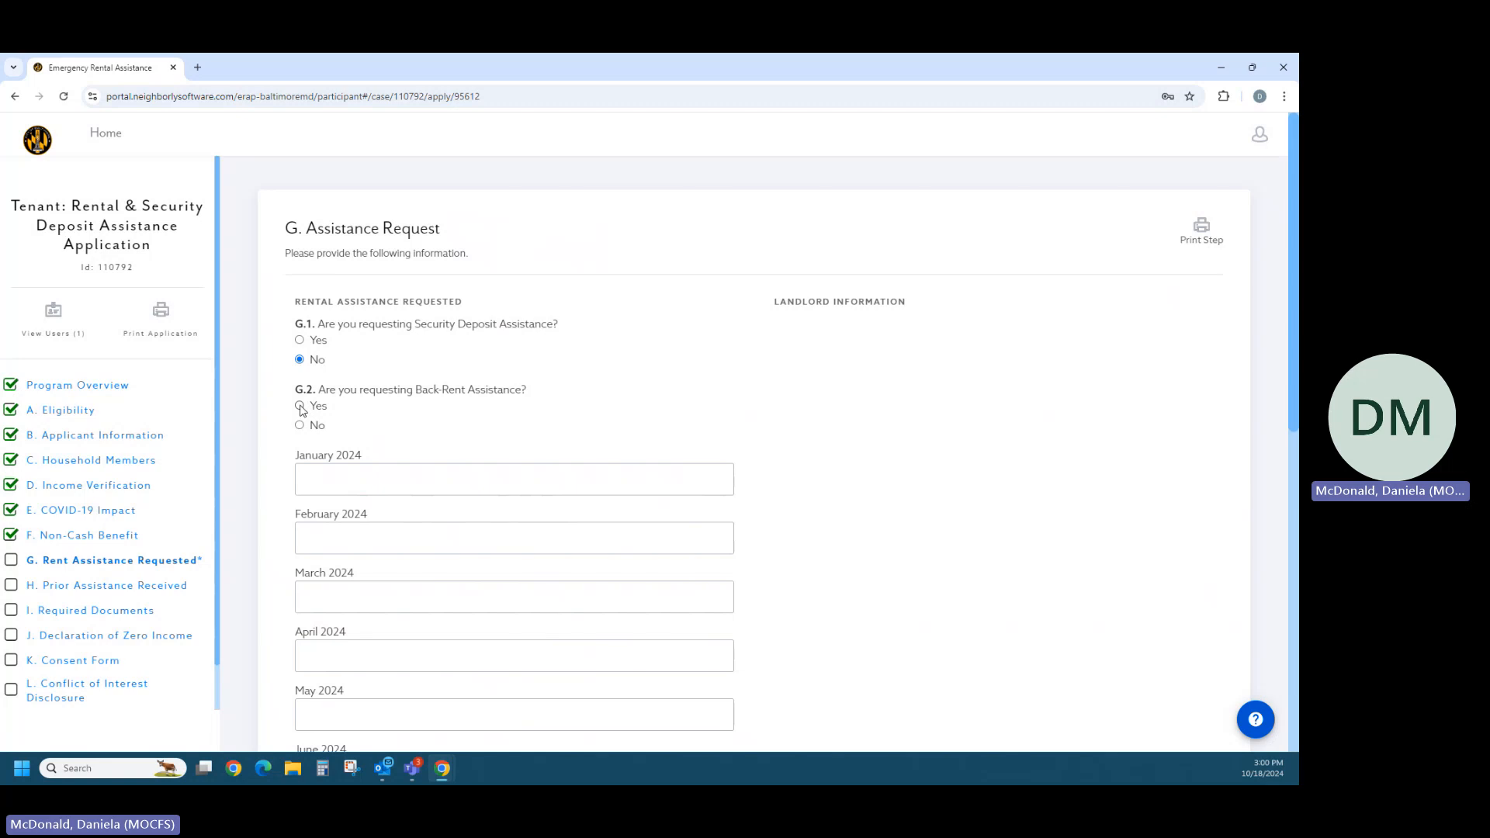
{"action": "left_click", "coordinate": [299, 406]}
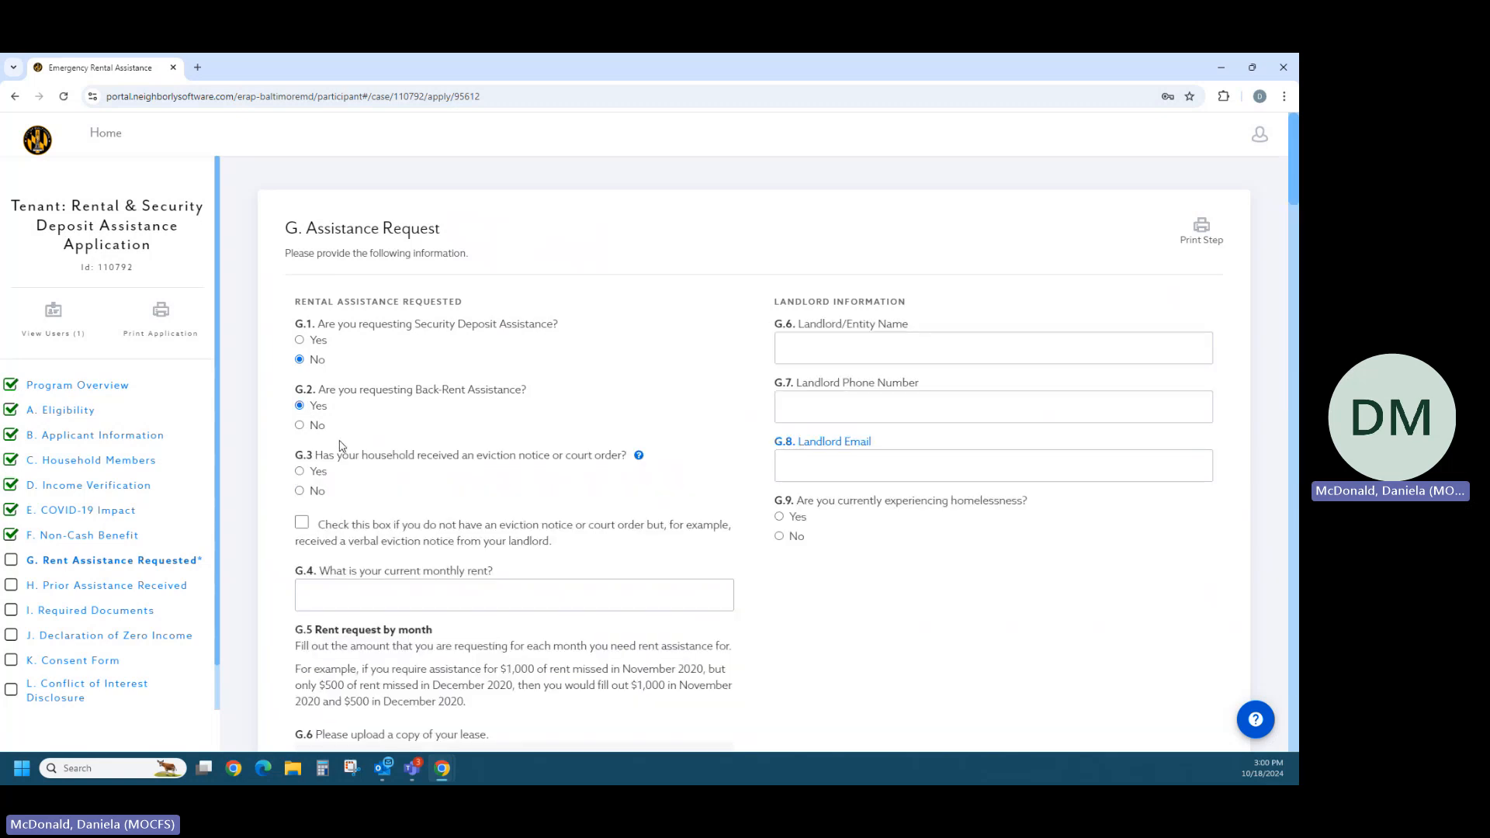
- Try Yes for the eviction notice in G.3, set it to No, and check the box for having no eviction notice or court order
{"action": "scroll", "coordinate": [454, 501], "scroll_direction": "down", "scroll_amount": 1}
{"action": "scroll", "coordinate": [454, 501], "scroll_direction": "down", "scroll_amount": 1}
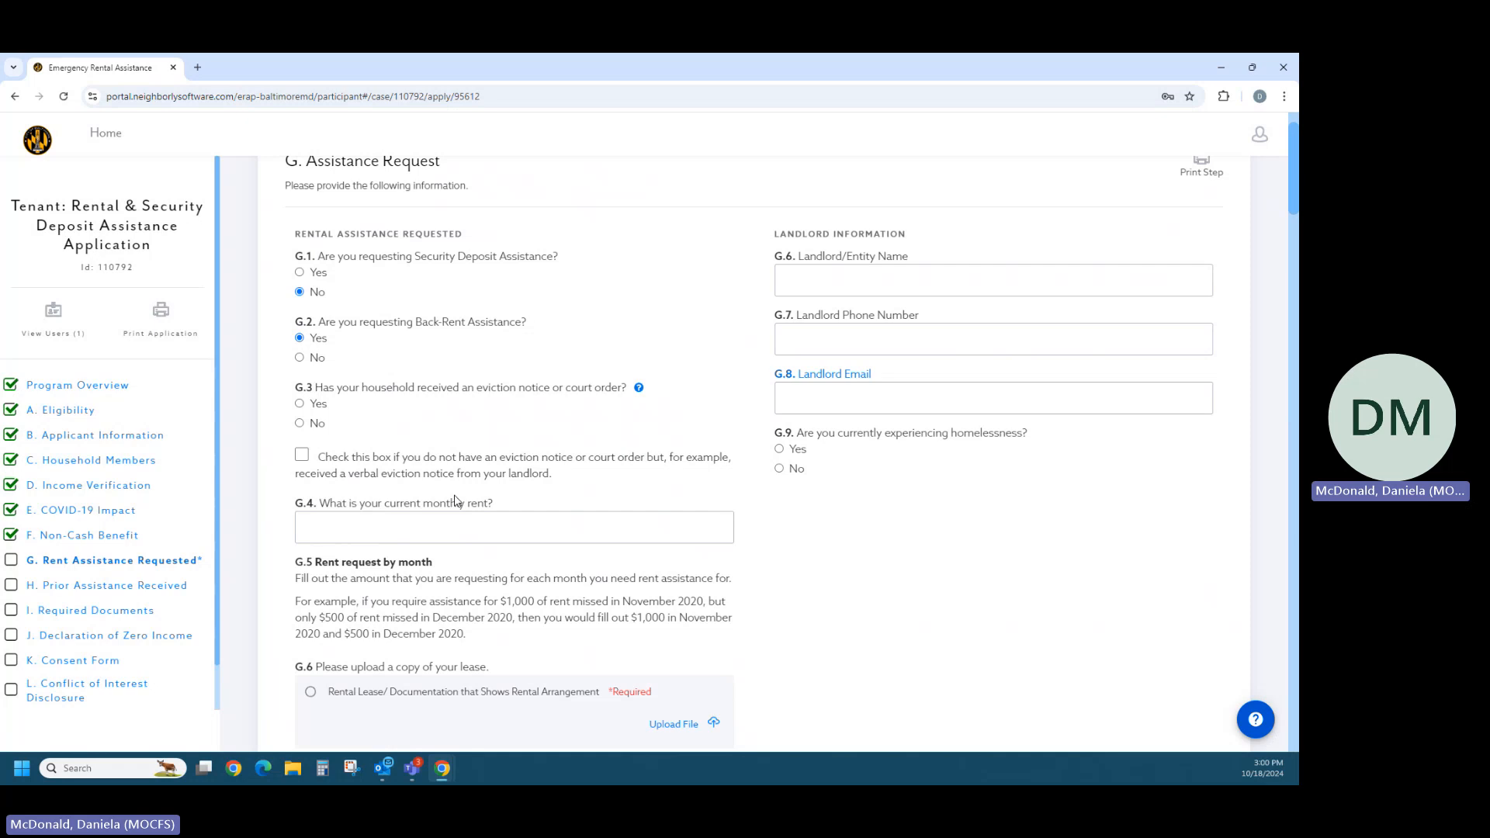
{"action": "left_click", "coordinate": [300, 403]}
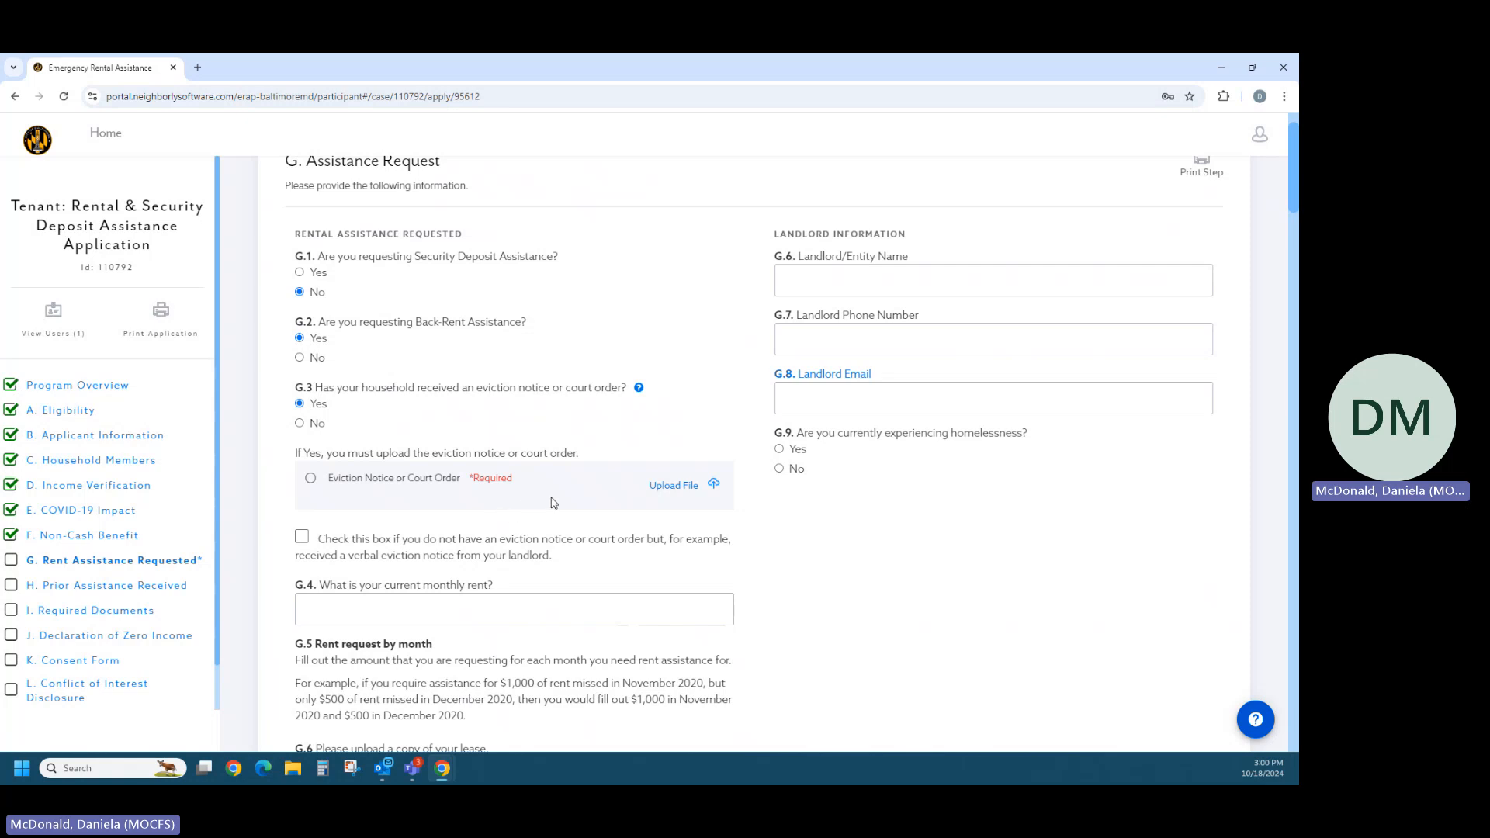
{"action": "left_click", "coordinate": [321, 423]}
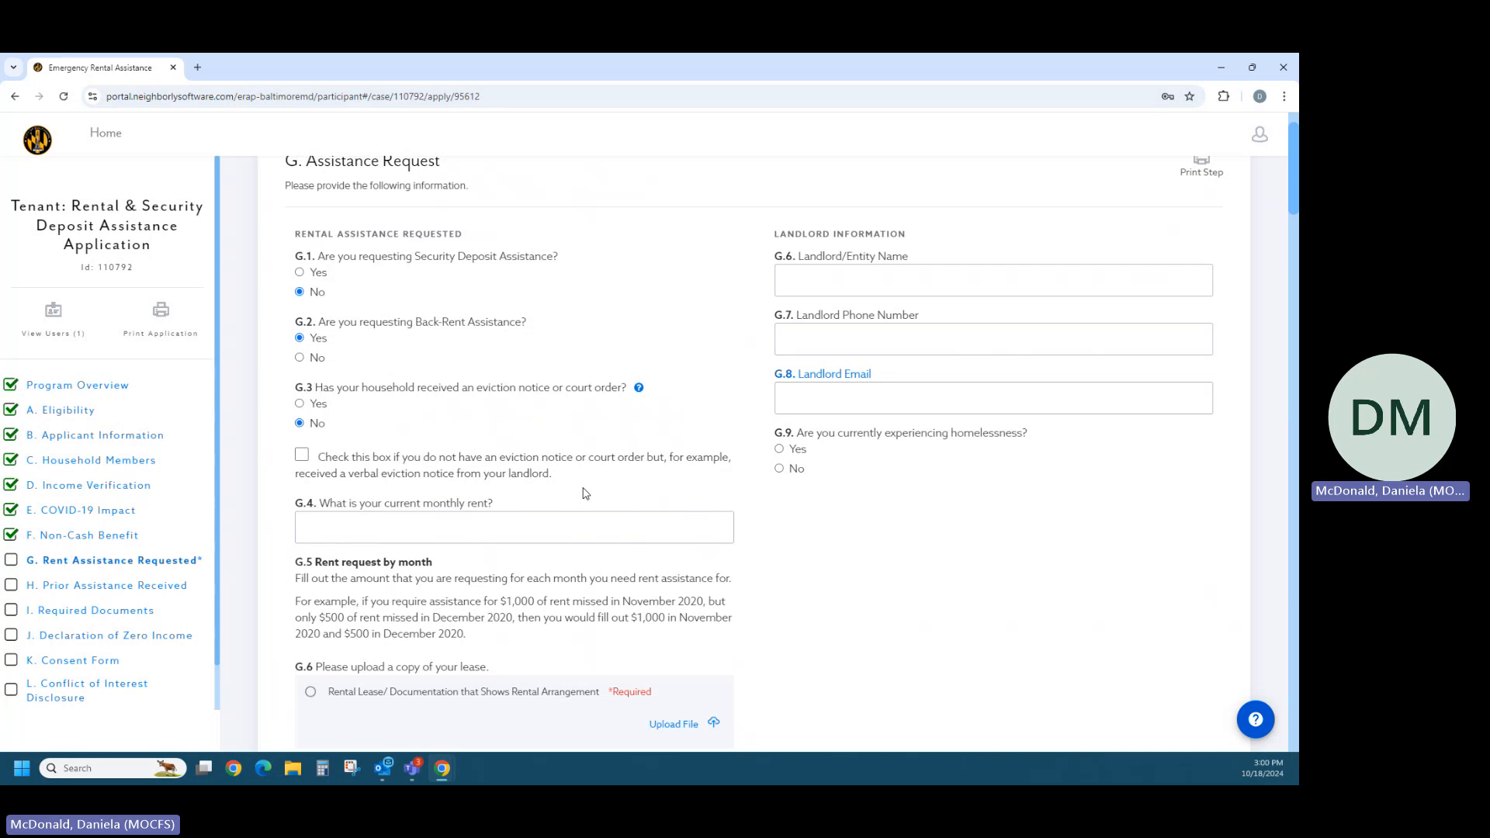
{"action": "left_click", "coordinate": [306, 459]}
- Set the current monthly rent in G.4 to $900
{"action": "left_click", "coordinate": [626, 528]}
{"action": "scroll", "coordinate": [829, 572], "scroll_direction": "down", "scroll_amount": 1}
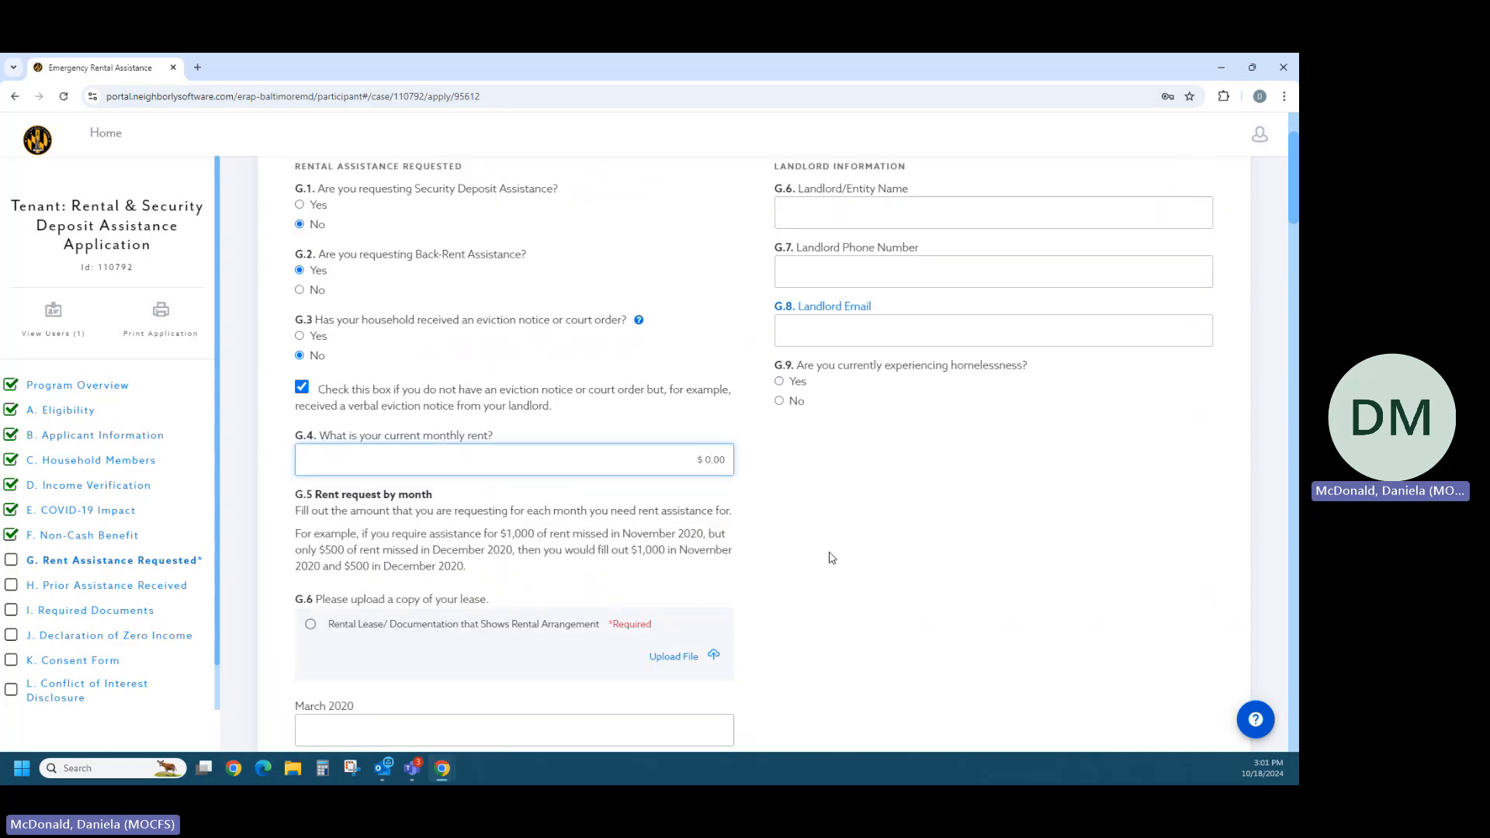
{"action": "type", "text": "900"}
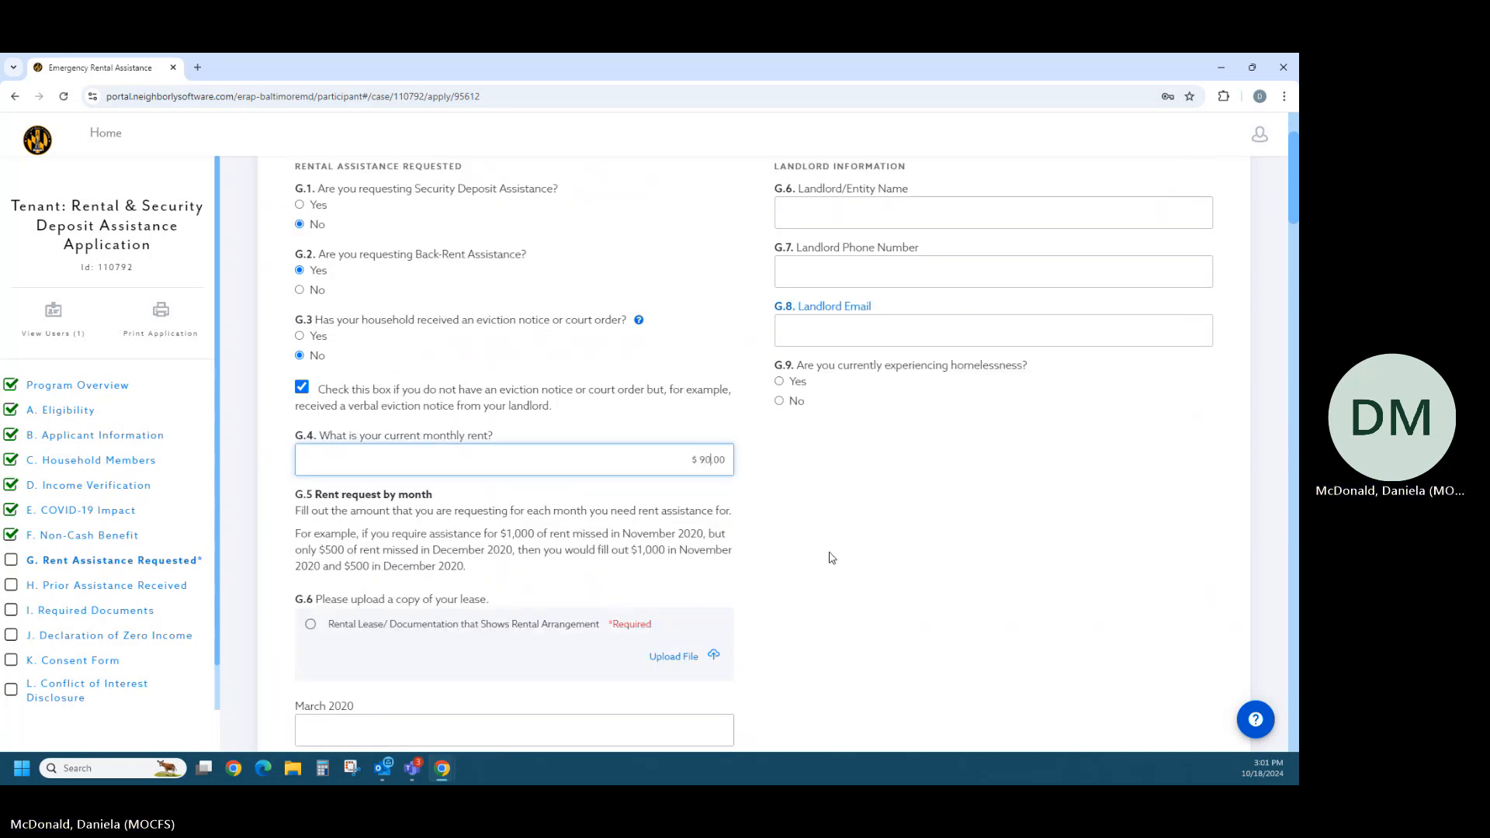
- Enter rent requests of $900 each for September 2024 and October 2024 in the G.5 monthly list
{"action": "scroll", "coordinate": [829, 558], "scroll_direction": "down", "scroll_amount": 1}
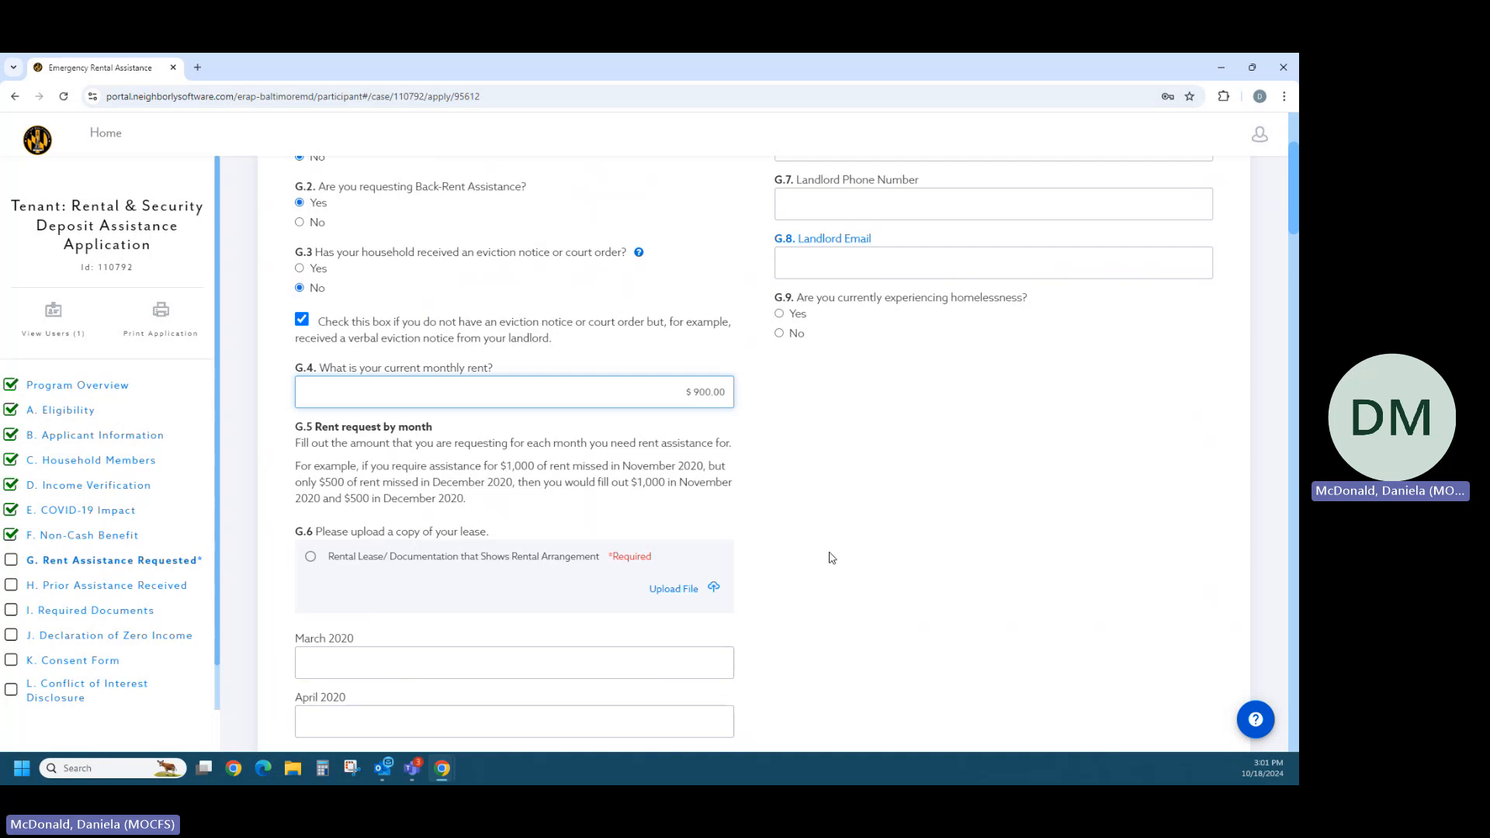
{"action": "scroll", "coordinate": [548, 598], "scroll_direction": "down", "scroll_amount": 1}
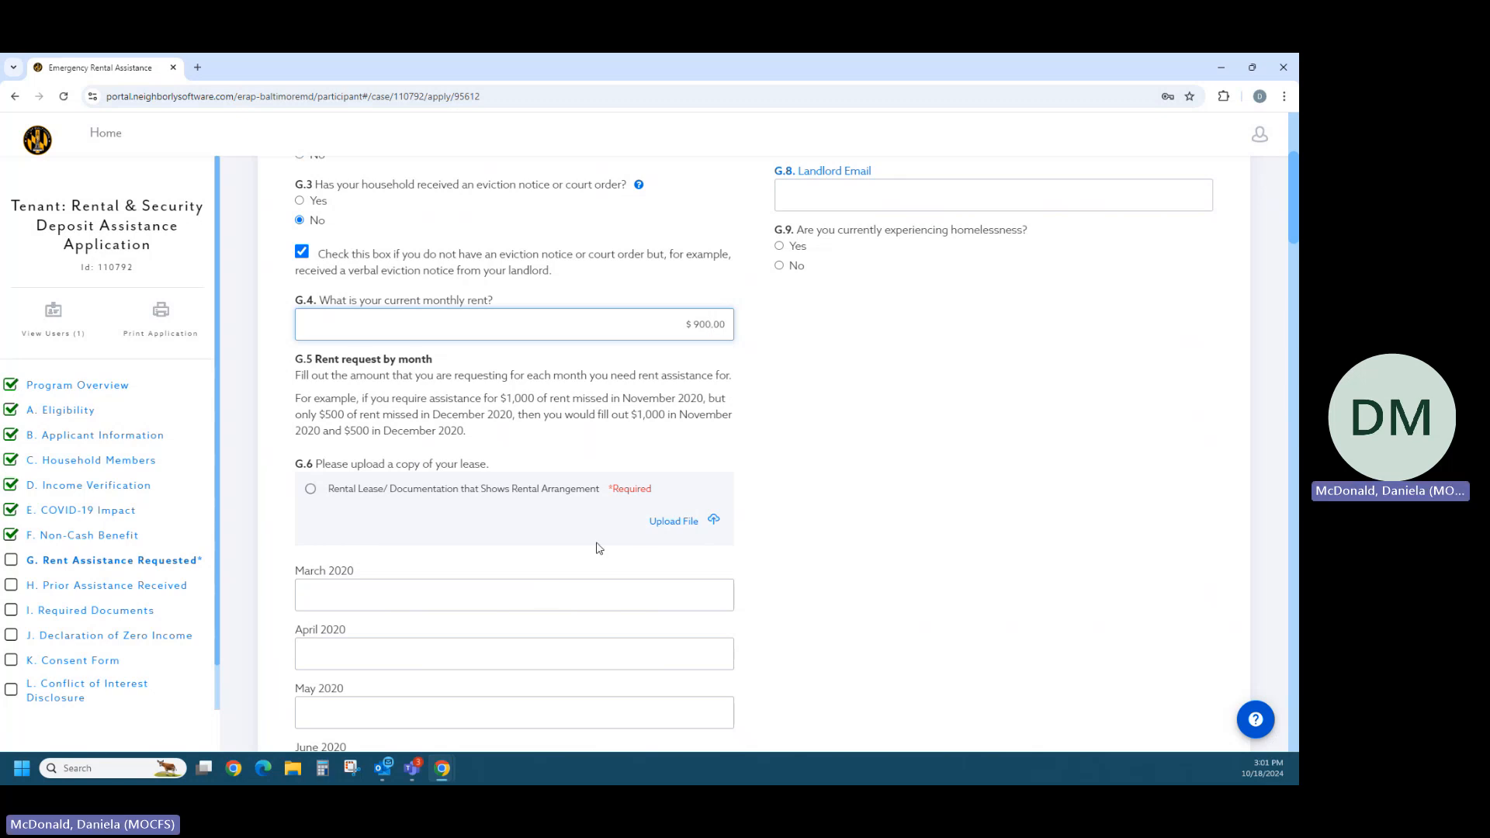
{"action": "scroll", "coordinate": [625, 528], "scroll_direction": "down", "scroll_amount": 7}
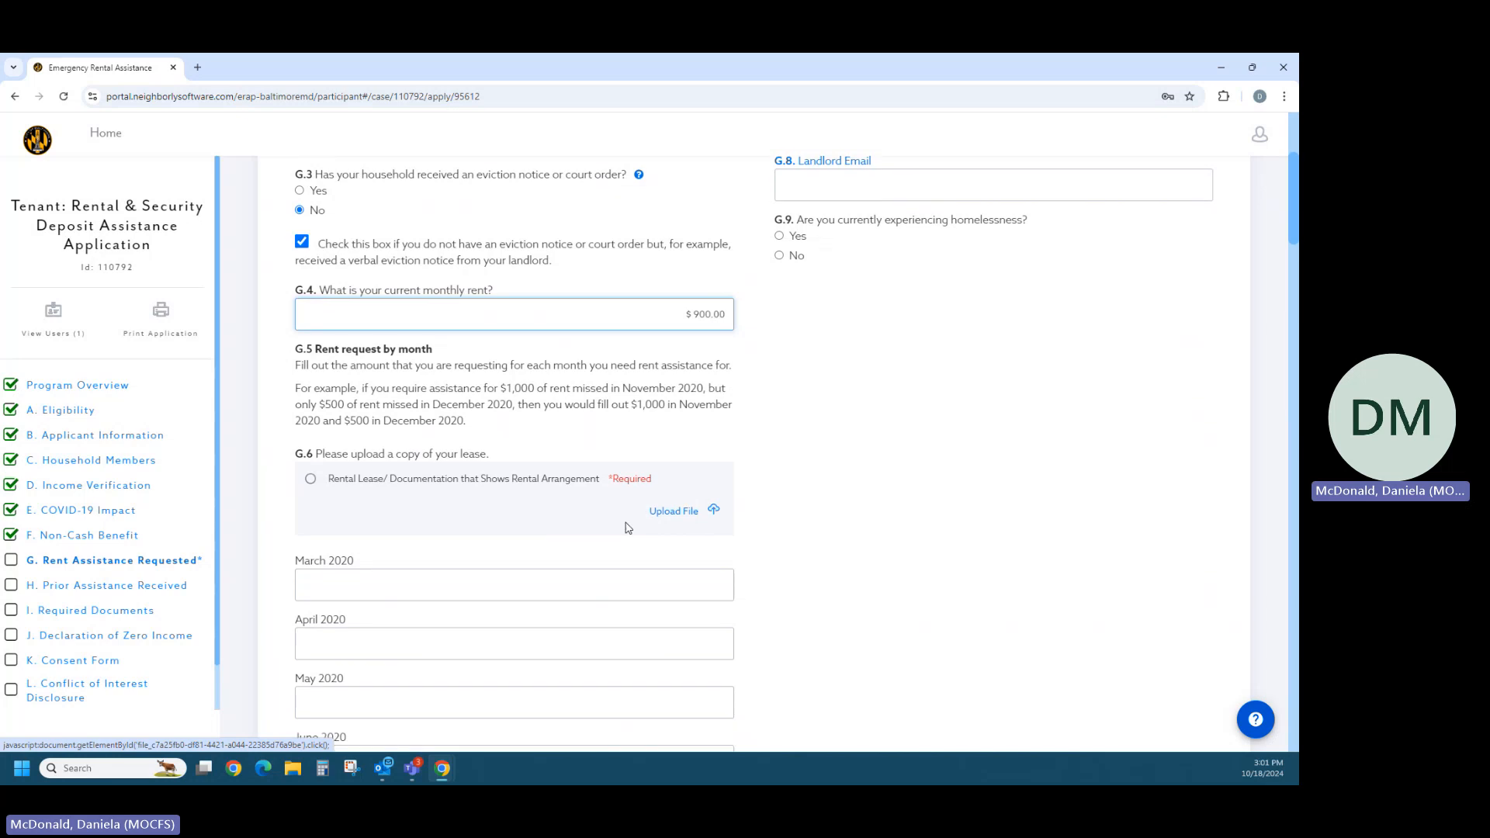
{"action": "scroll", "coordinate": [626, 528], "scroll_direction": "down", "scroll_amount": 10}
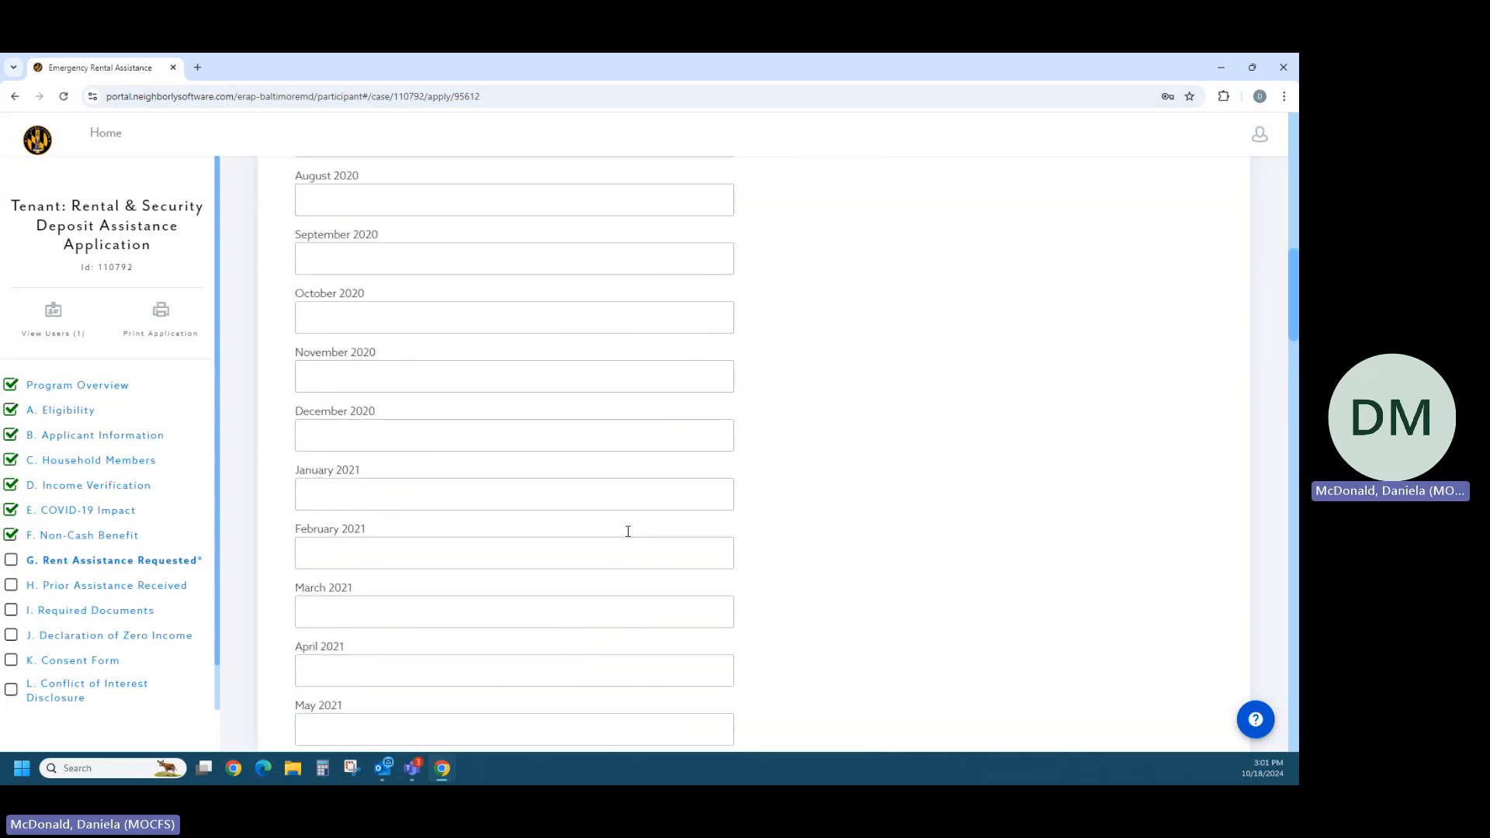
{"action": "scroll", "coordinate": [628, 534], "scroll_direction": "down", "scroll_amount": 10}
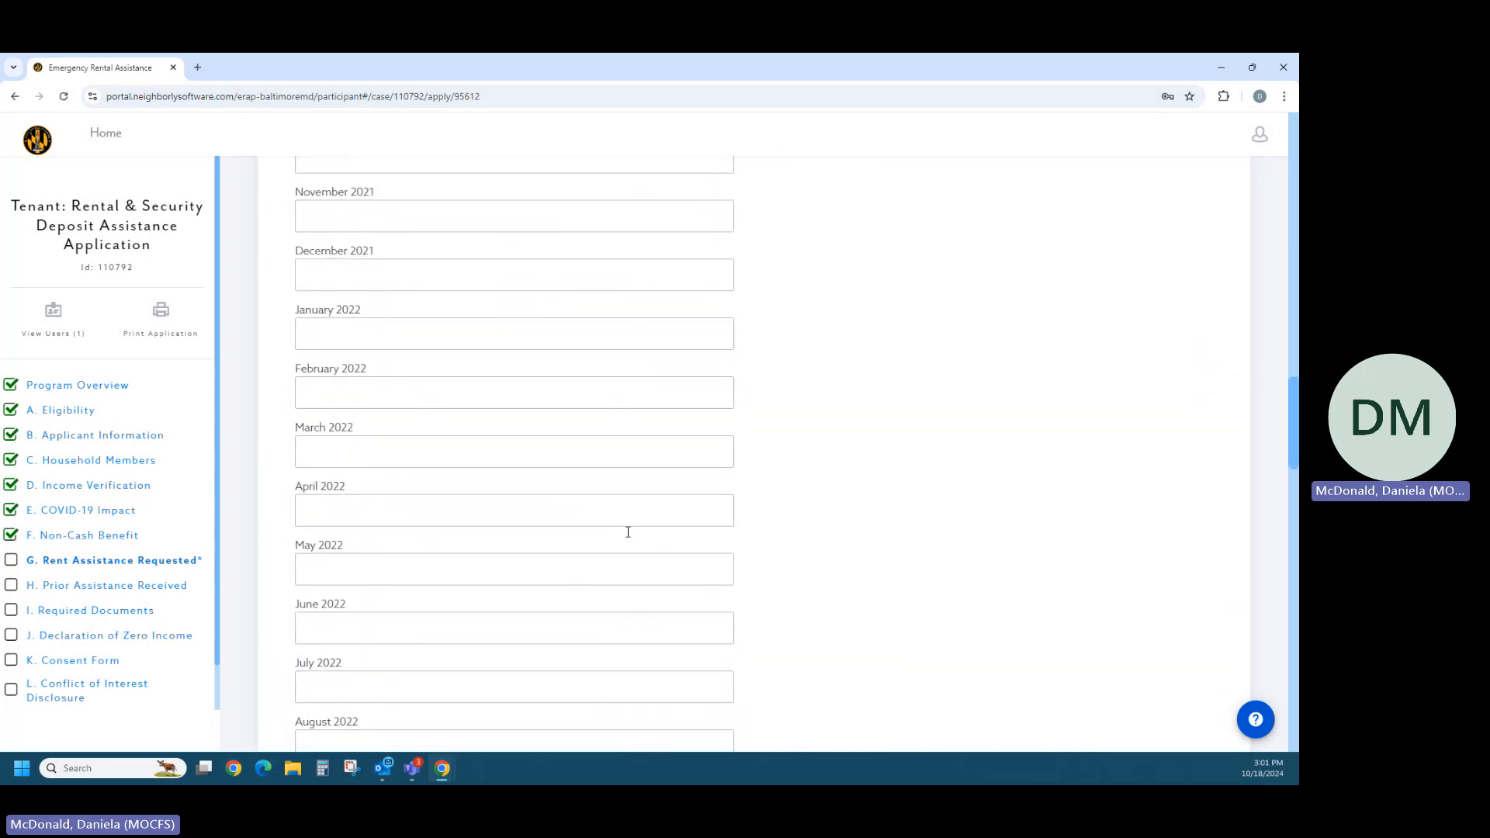
{"action": "scroll", "coordinate": [625, 547], "scroll_direction": "down", "scroll_amount": 10}
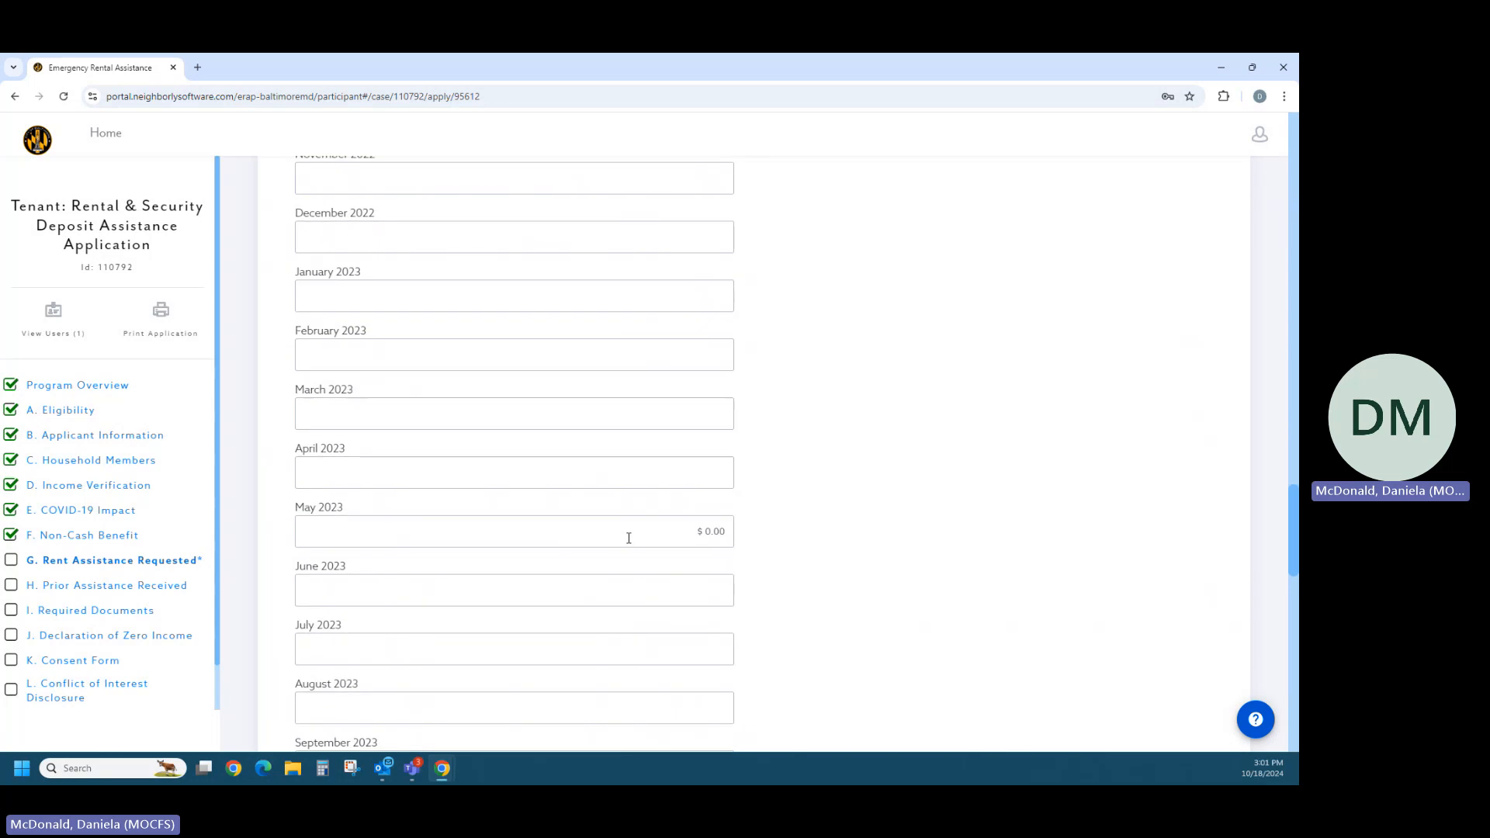
{"action": "scroll", "coordinate": [619, 554], "scroll_direction": "down", "scroll_amount": 5}
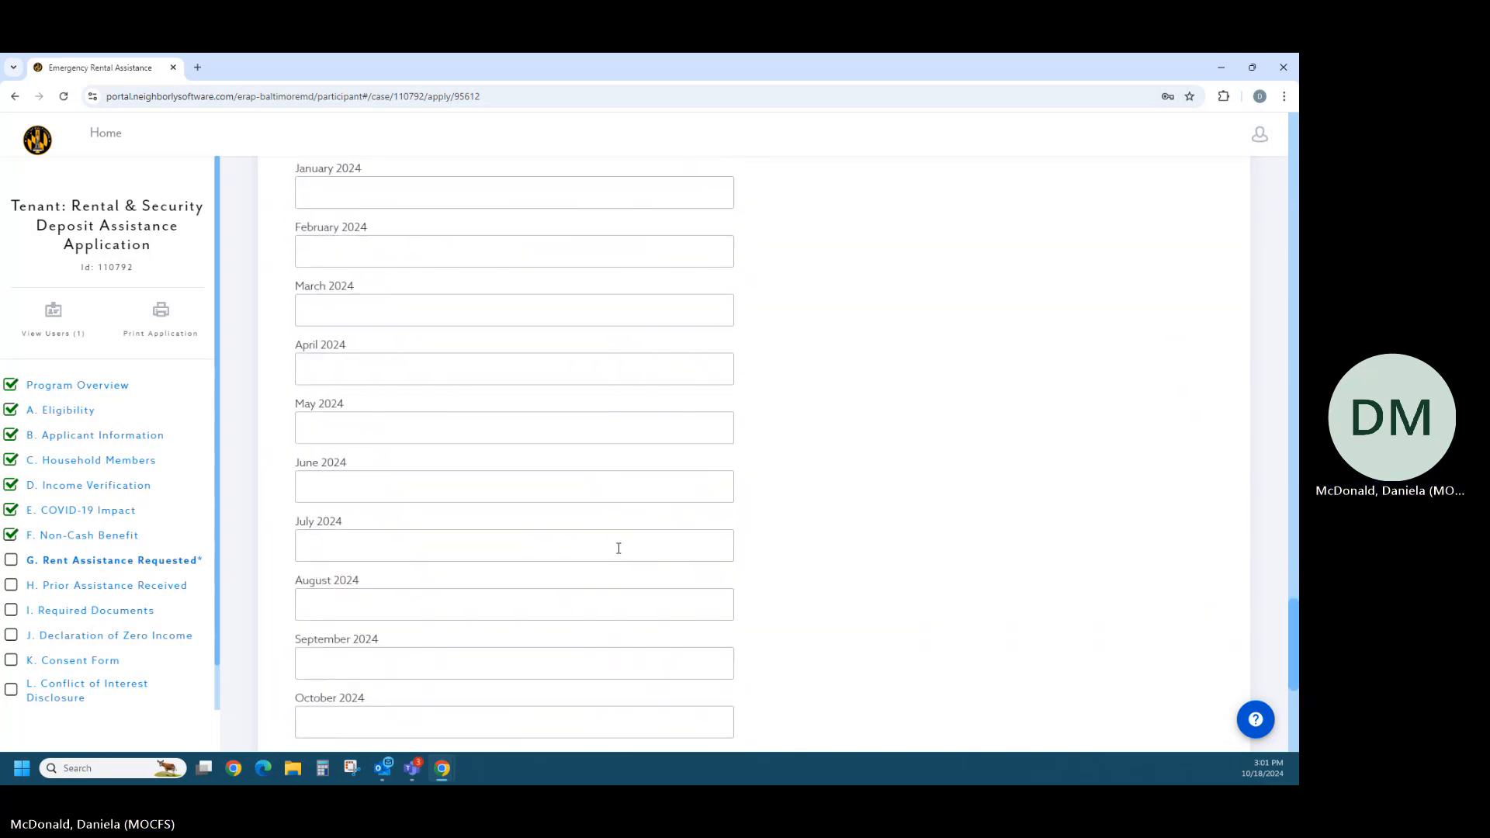
{"action": "left_click", "coordinate": [609, 465]}
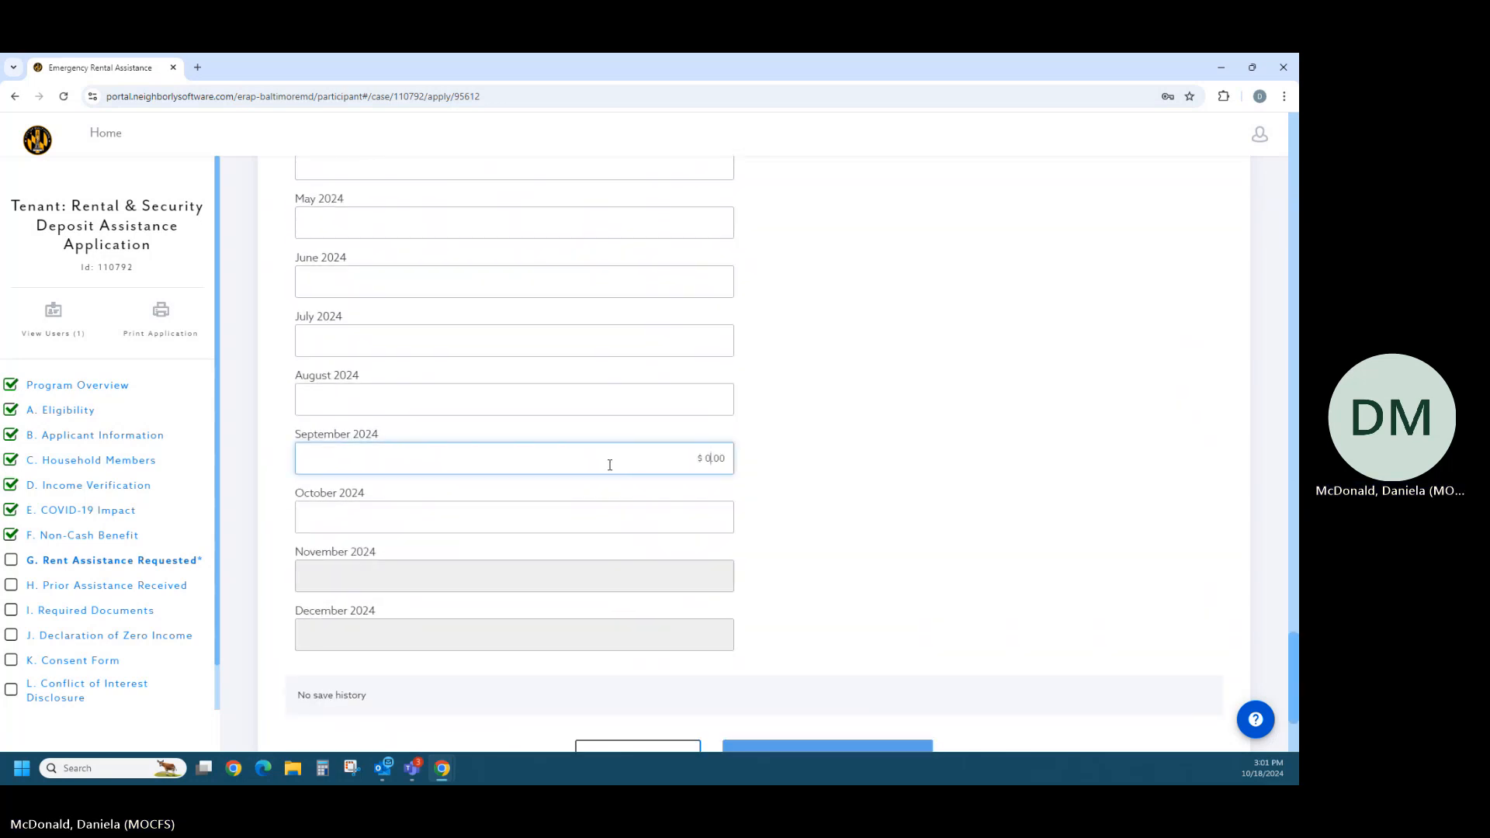
{"action": "type", "text": "900"}
{"action": "left_click", "coordinate": [631, 515]}
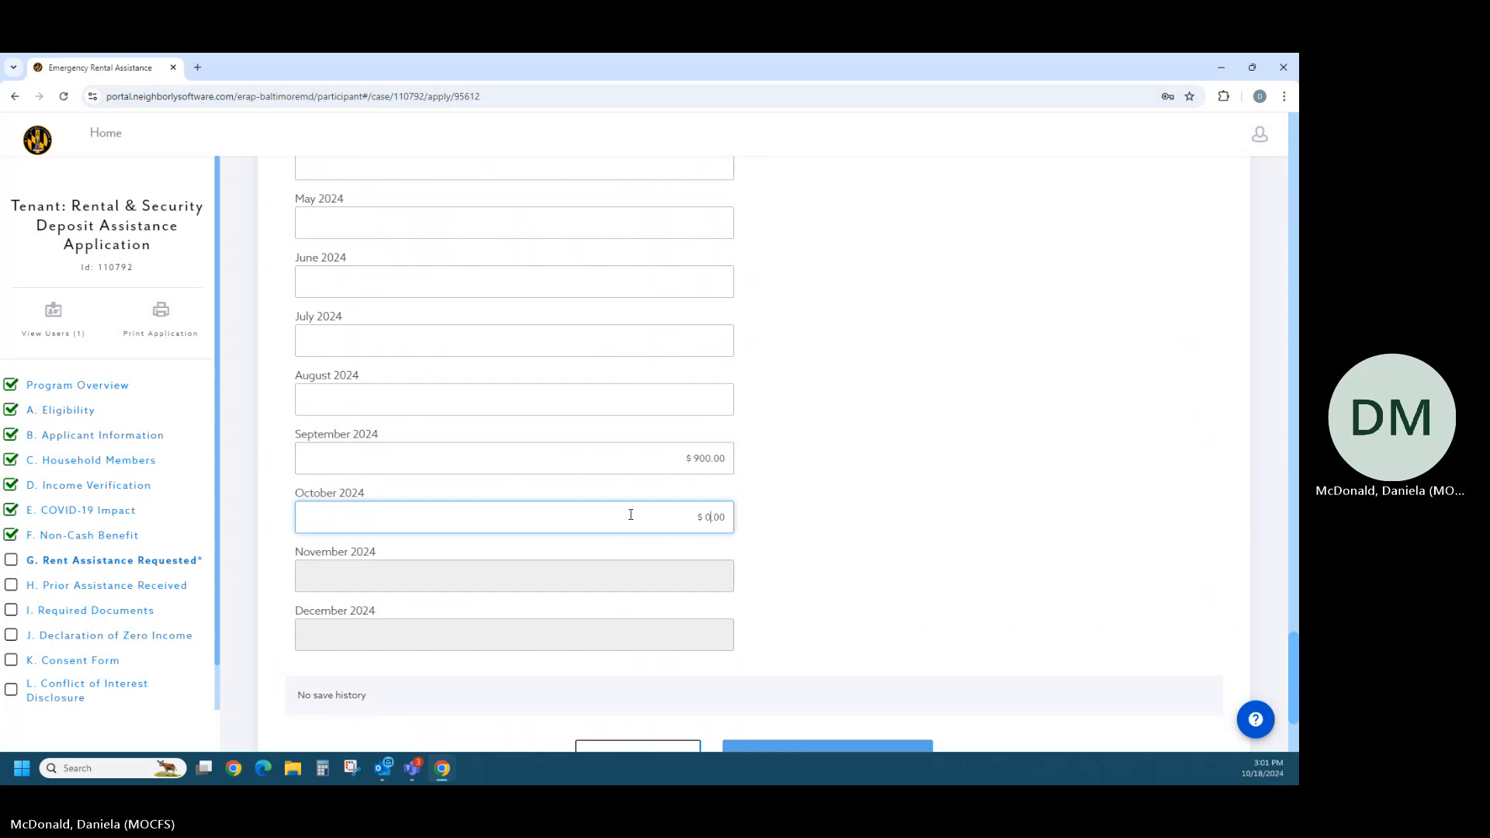
{"action": "type", "text": "900"}
- Fill in the landlord information with "test" as the landlord/entity name and the landlord's phone number
{"action": "scroll", "coordinate": [660, 505], "scroll_direction": "up", "scroll_amount": 18}
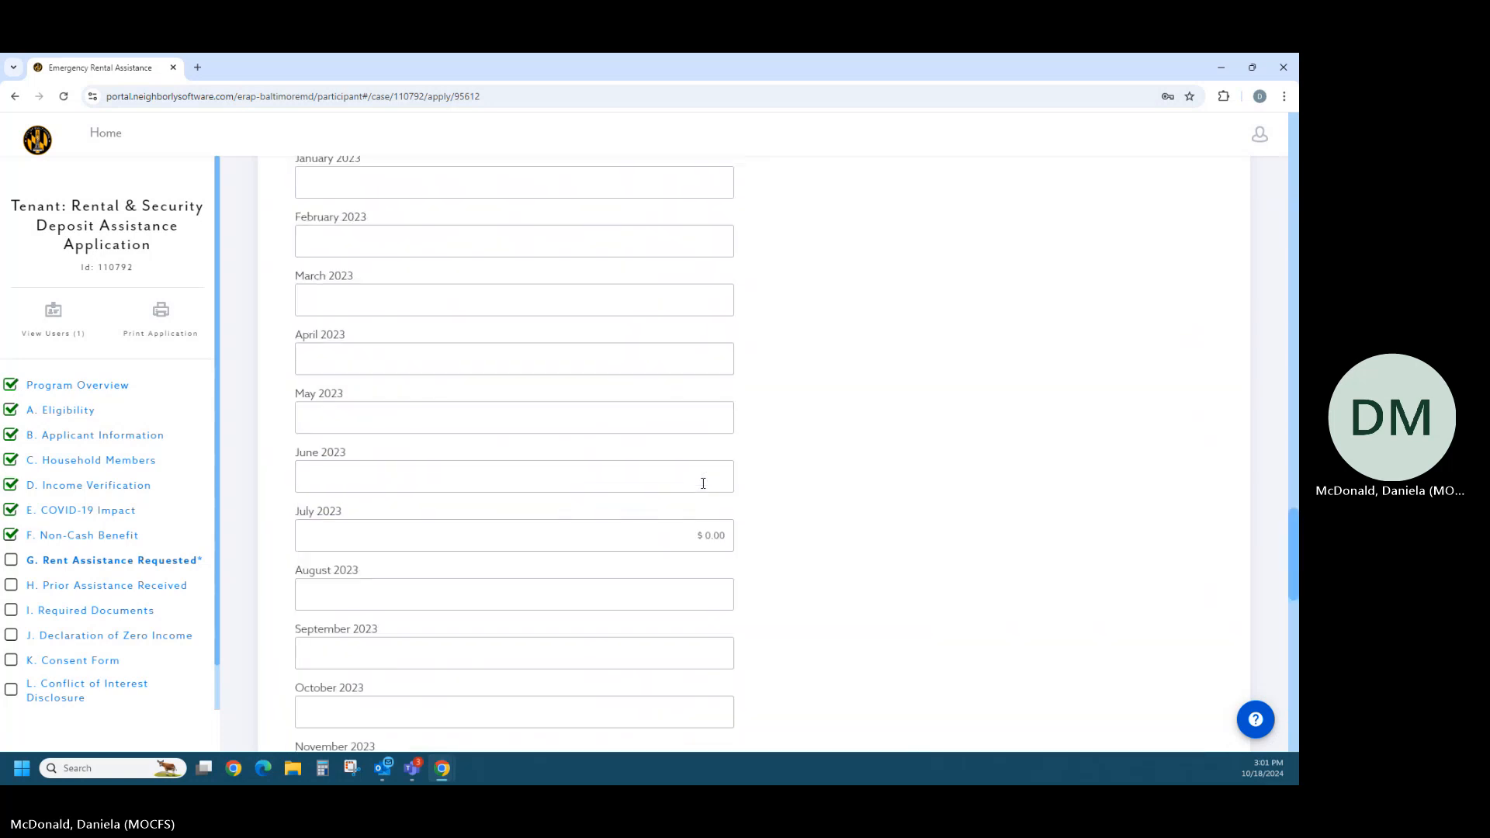
{"action": "scroll", "coordinate": [689, 489], "scroll_direction": "up", "scroll_amount": 20}
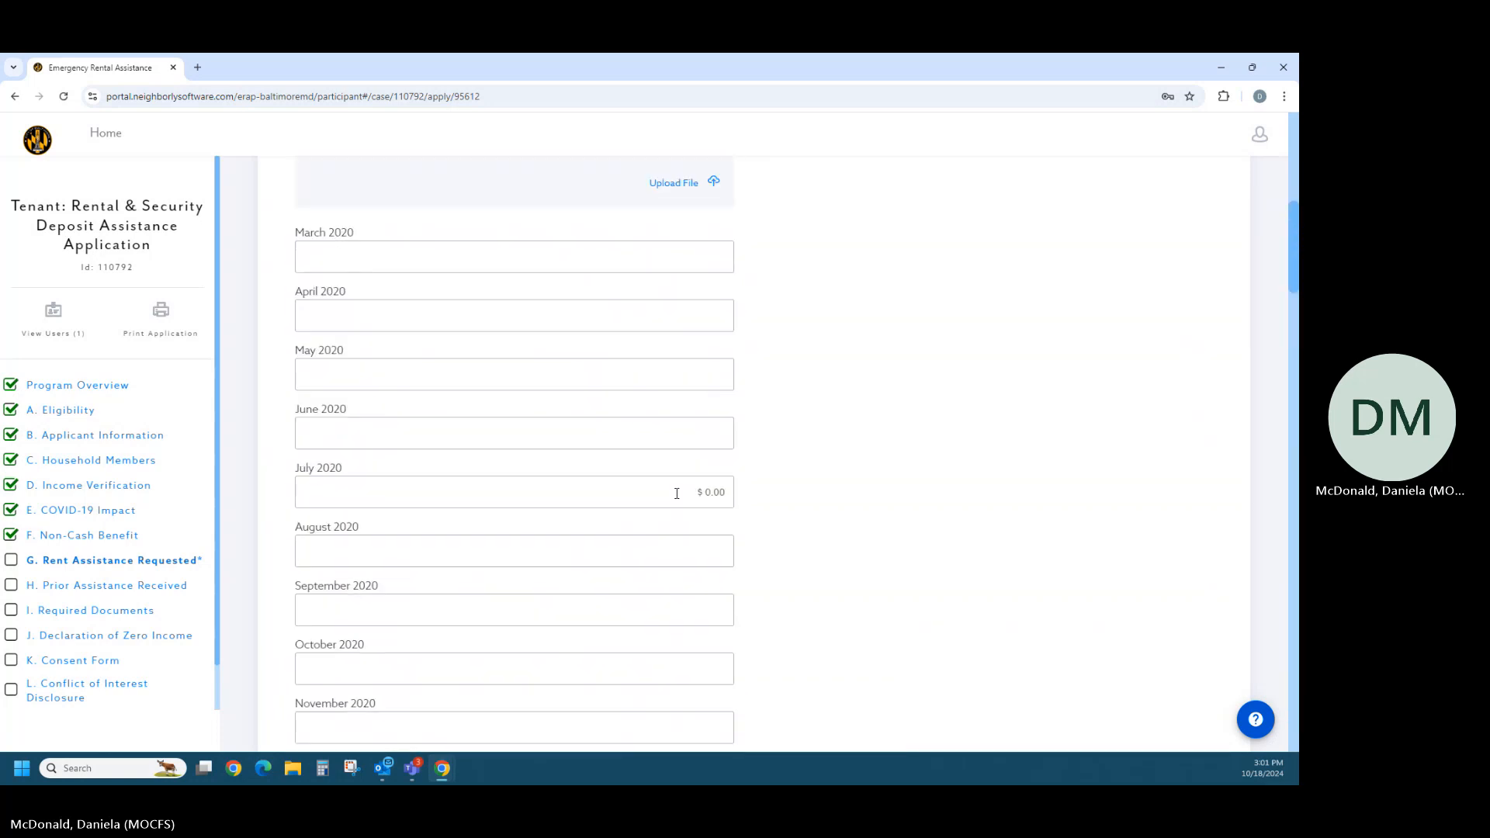
{"action": "scroll", "coordinate": [675, 500], "scroll_direction": "up", "scroll_amount": 1}
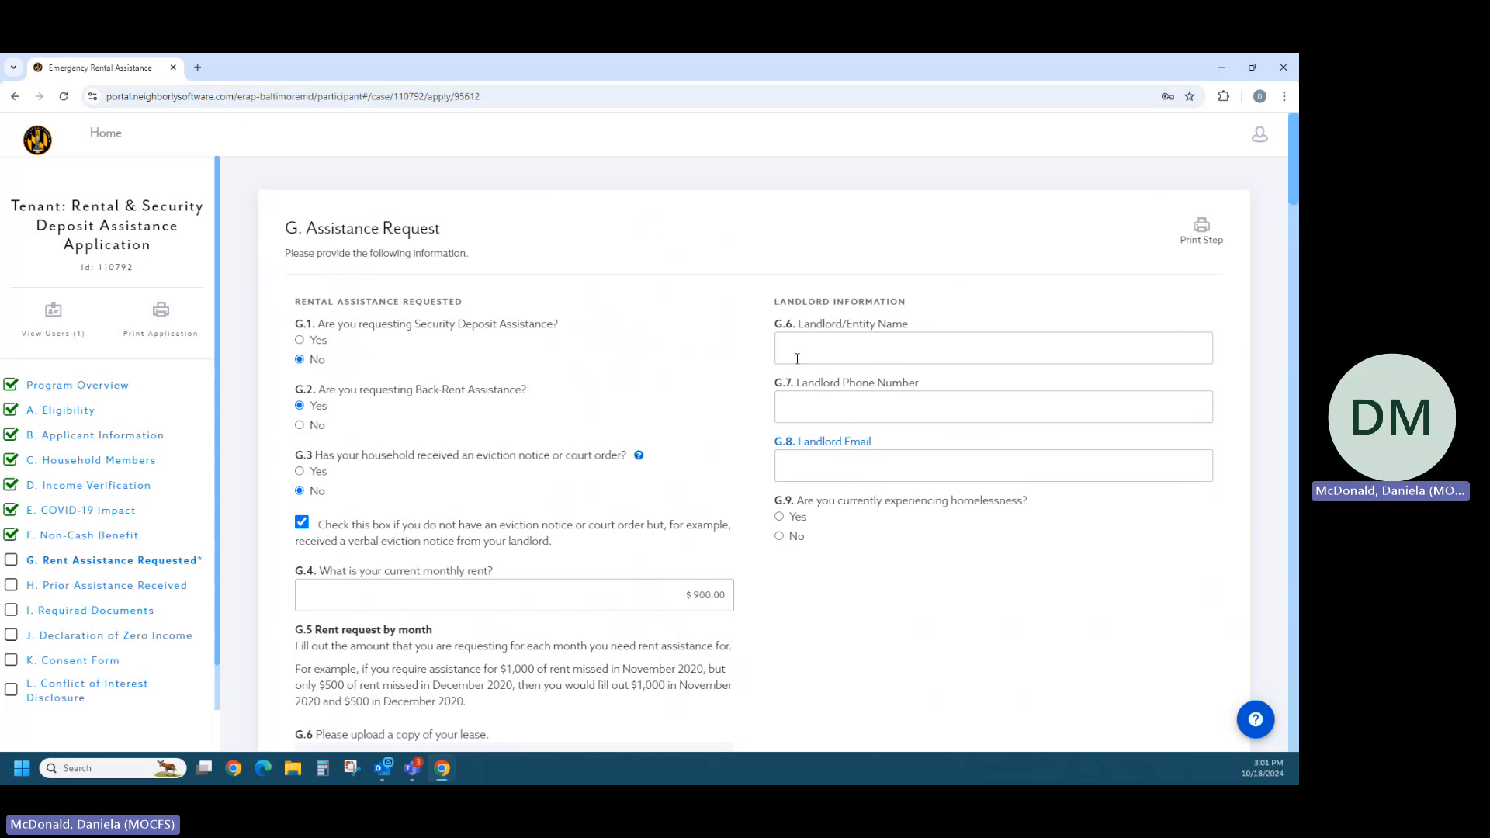
{"action": "left_click", "coordinate": [840, 356]}
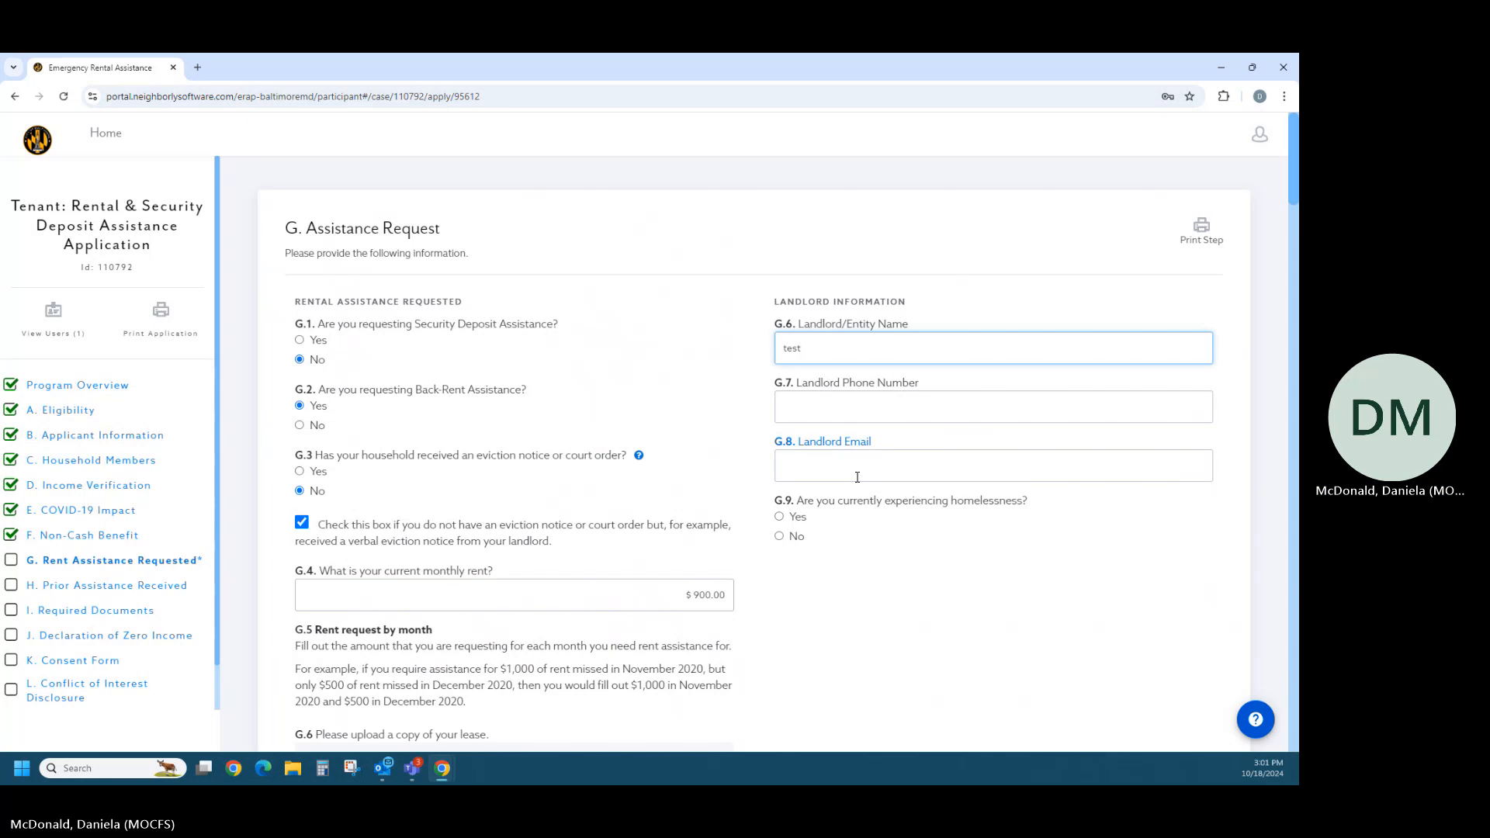
{"action": "left_click", "coordinate": [823, 401]}
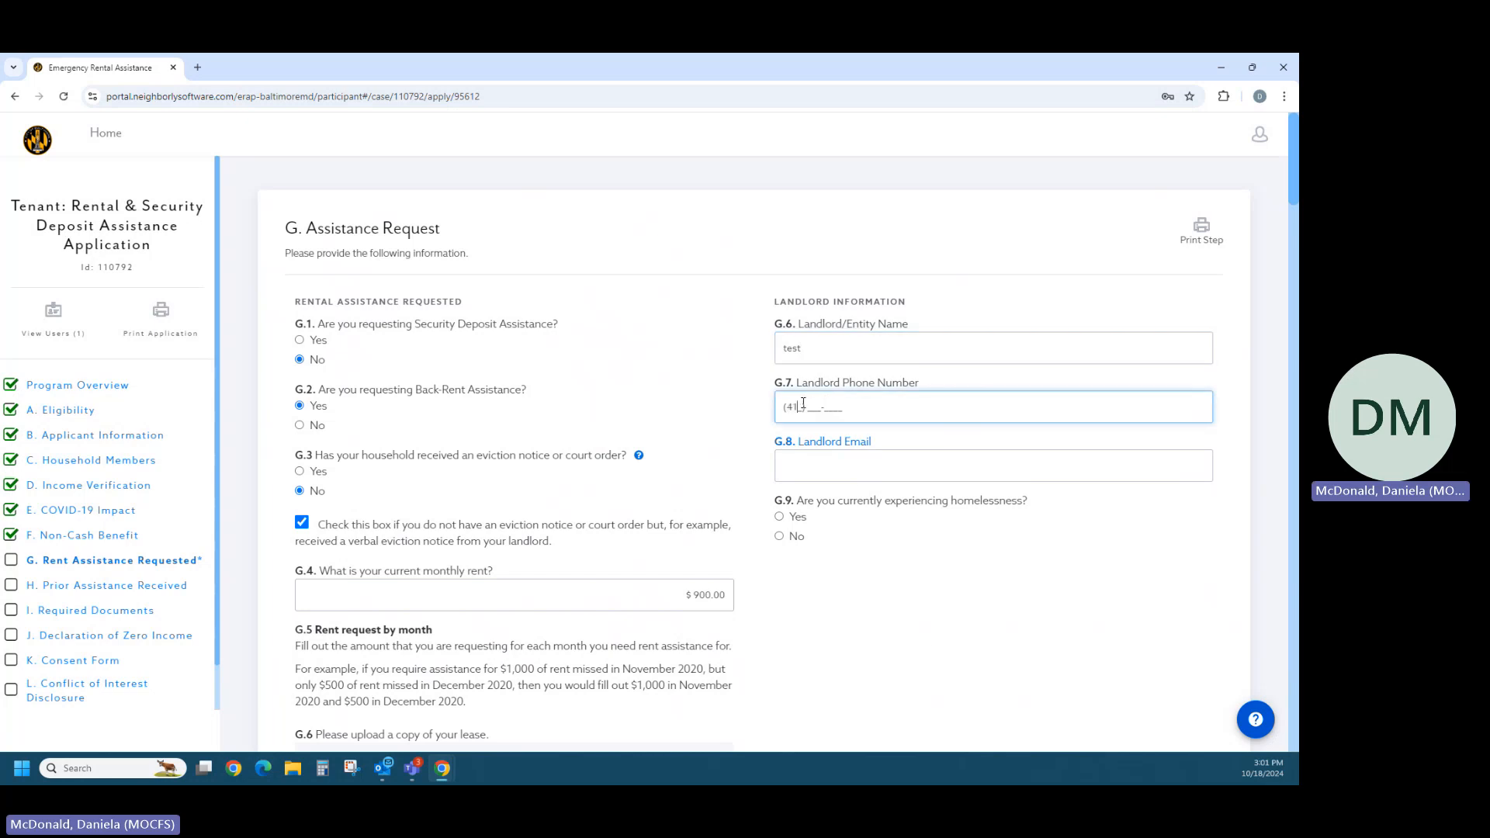
- Fill in the landlord's e-mail in G.8 and answer No to currently experiencing homelessness in G.9
{"action": "left_click", "coordinate": [794, 470]}
{"action": "type", "text": "test@gmail.com"}
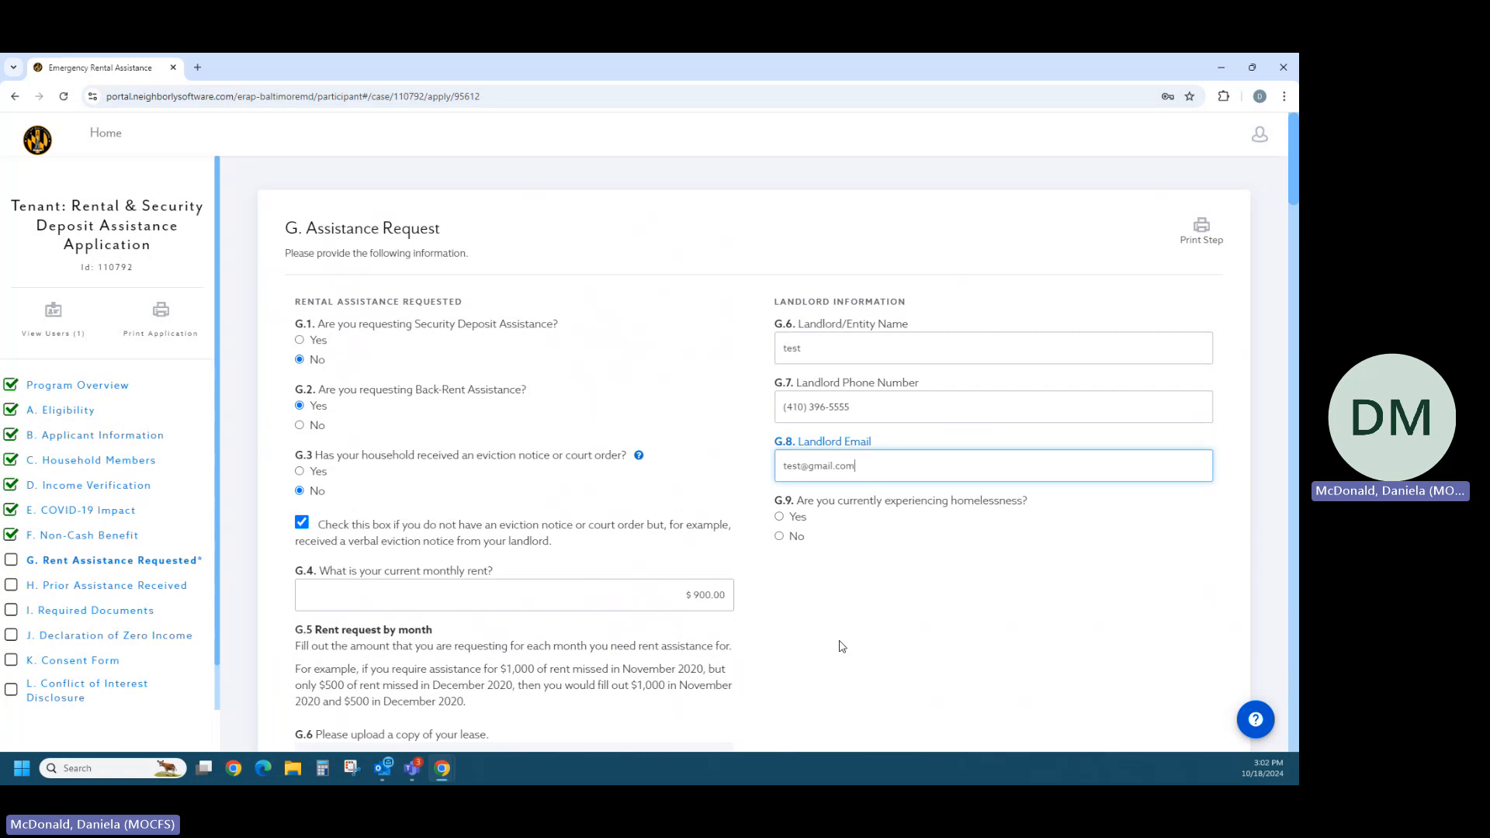
{"action": "left_click", "coordinate": [780, 536]}
- Upload BCCAP-color logo.jpg as the rental lease documentation and complete section G
{"action": "scroll", "coordinate": [873, 600], "scroll_direction": "down", "scroll_amount": 2}
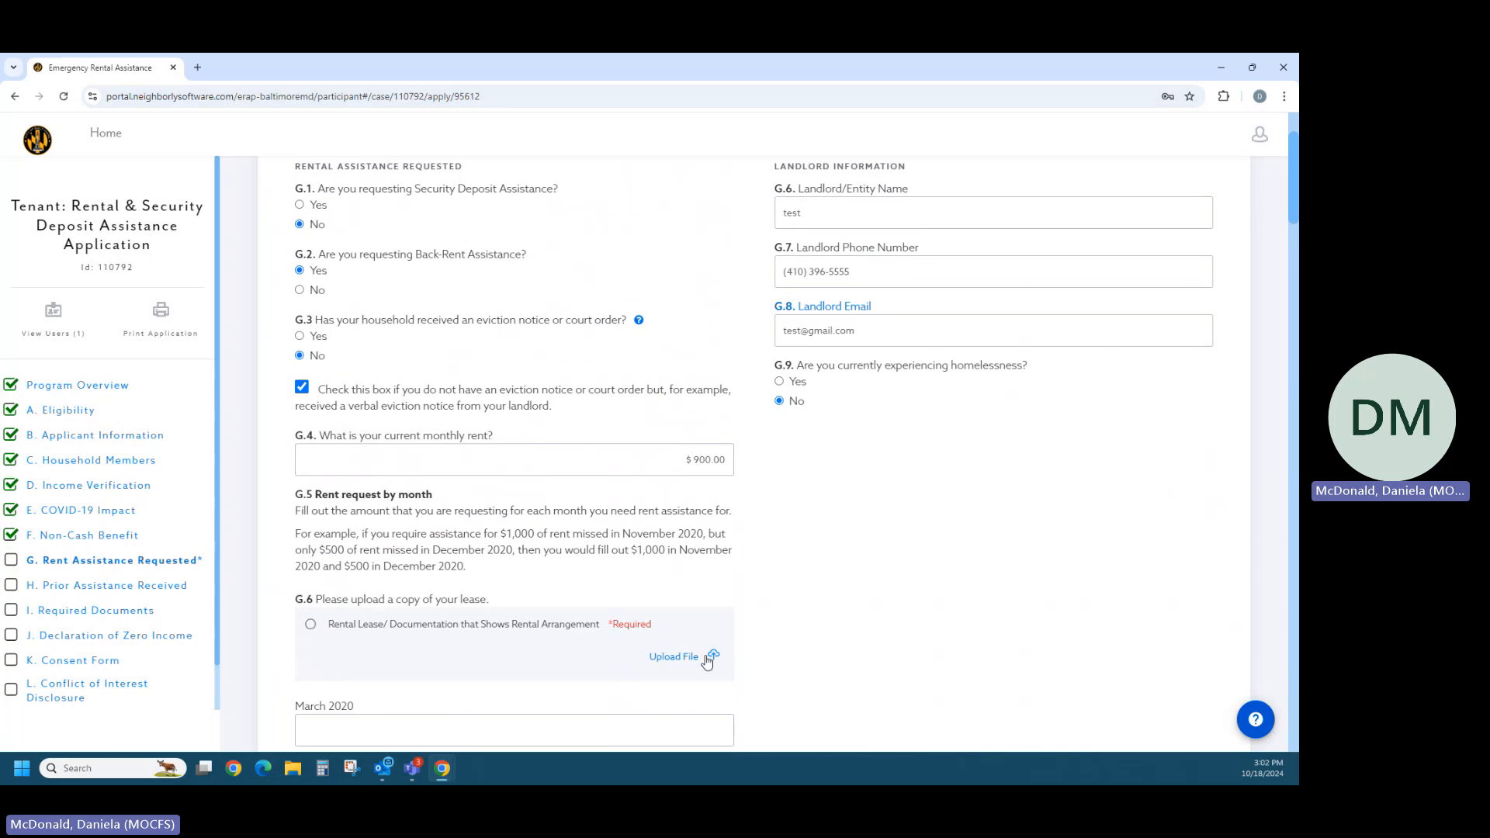
{"action": "left_click", "coordinate": [683, 656]}
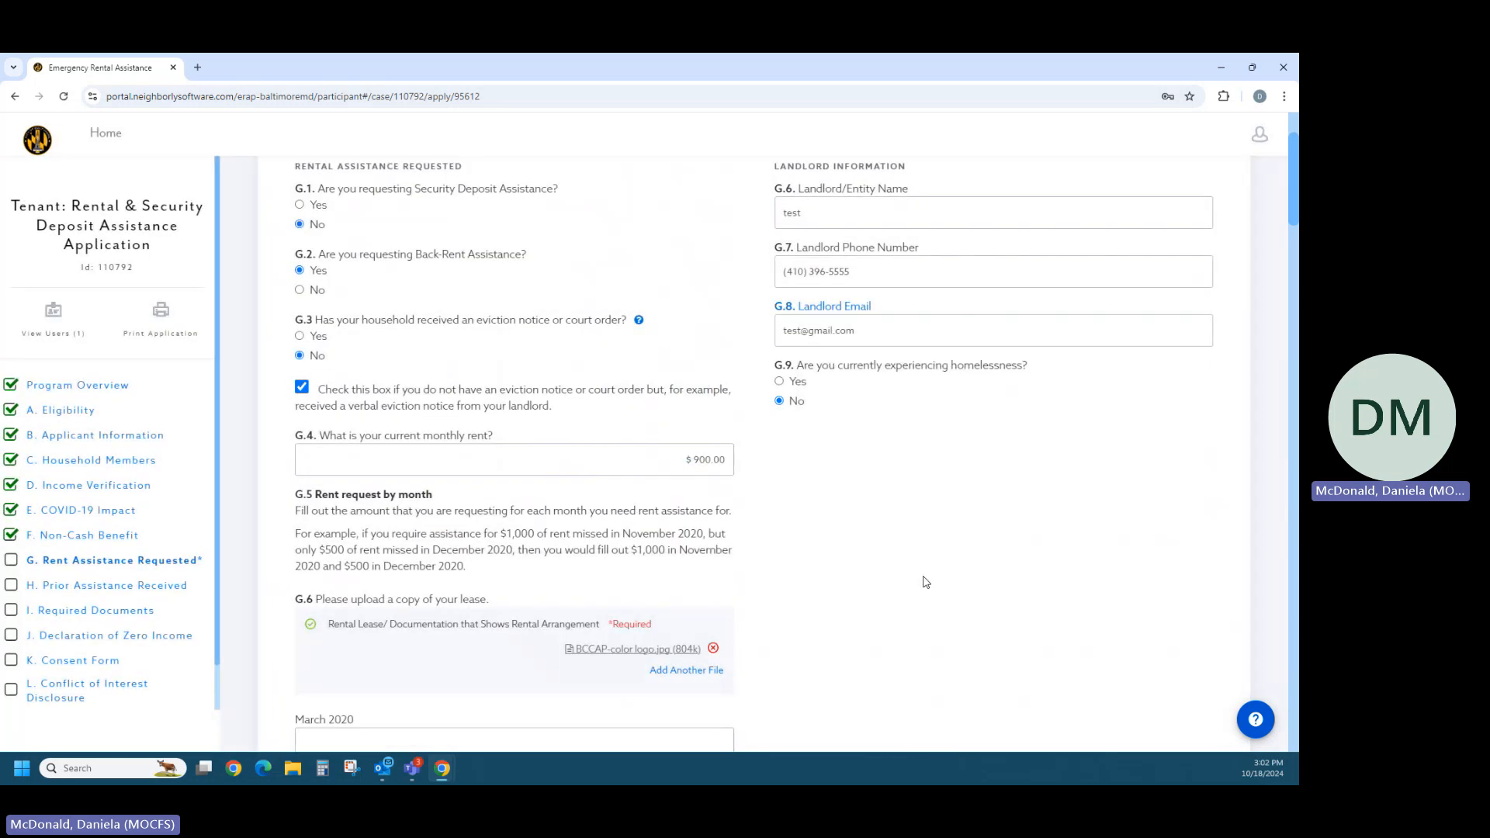
{"action": "left_click_drag", "start_coordinate": [1293, 202], "coordinate": [1269, 730]}
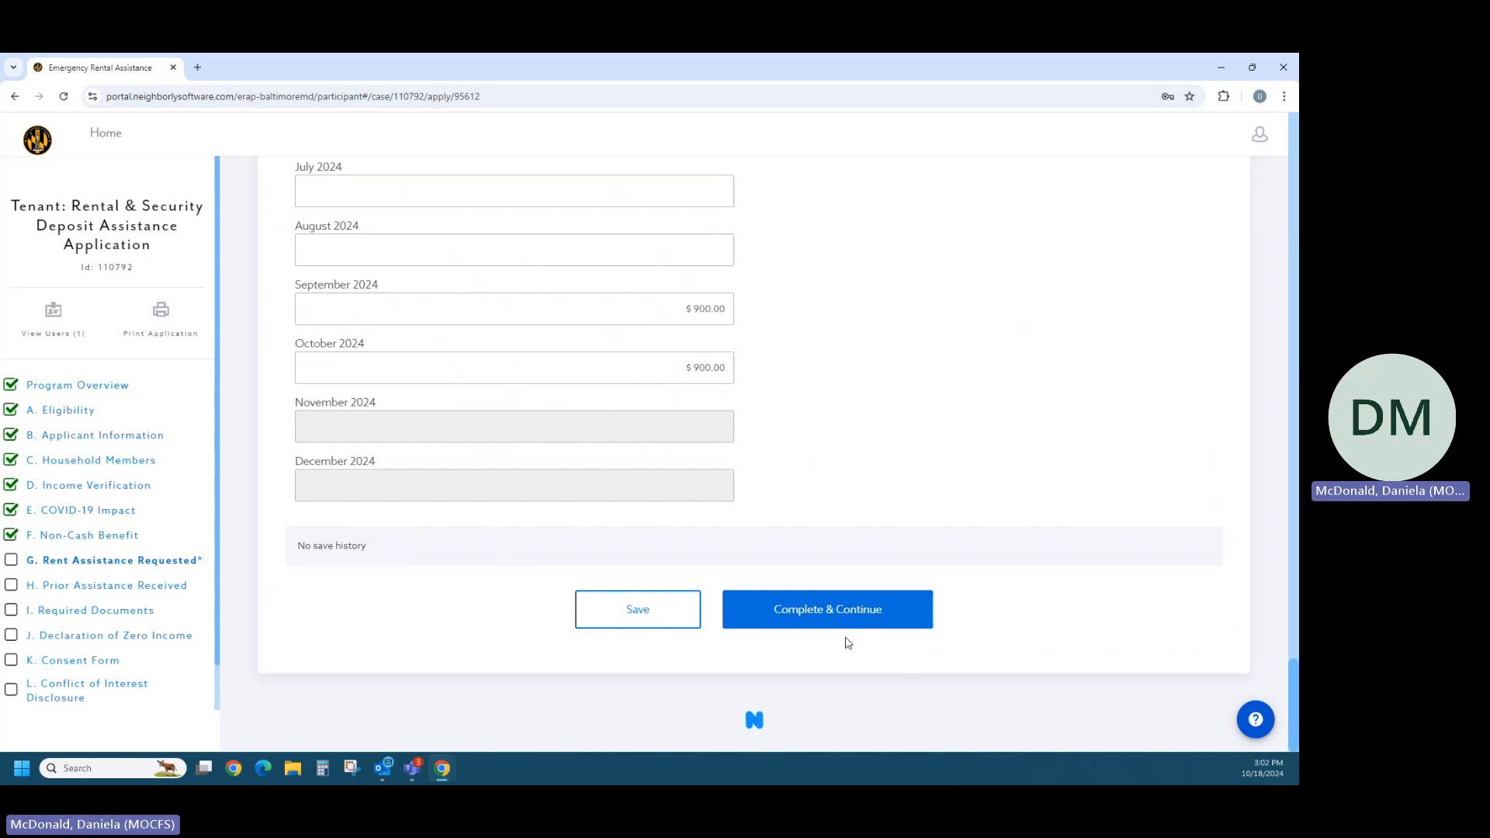
{"action": "left_click", "coordinate": [827, 609]}
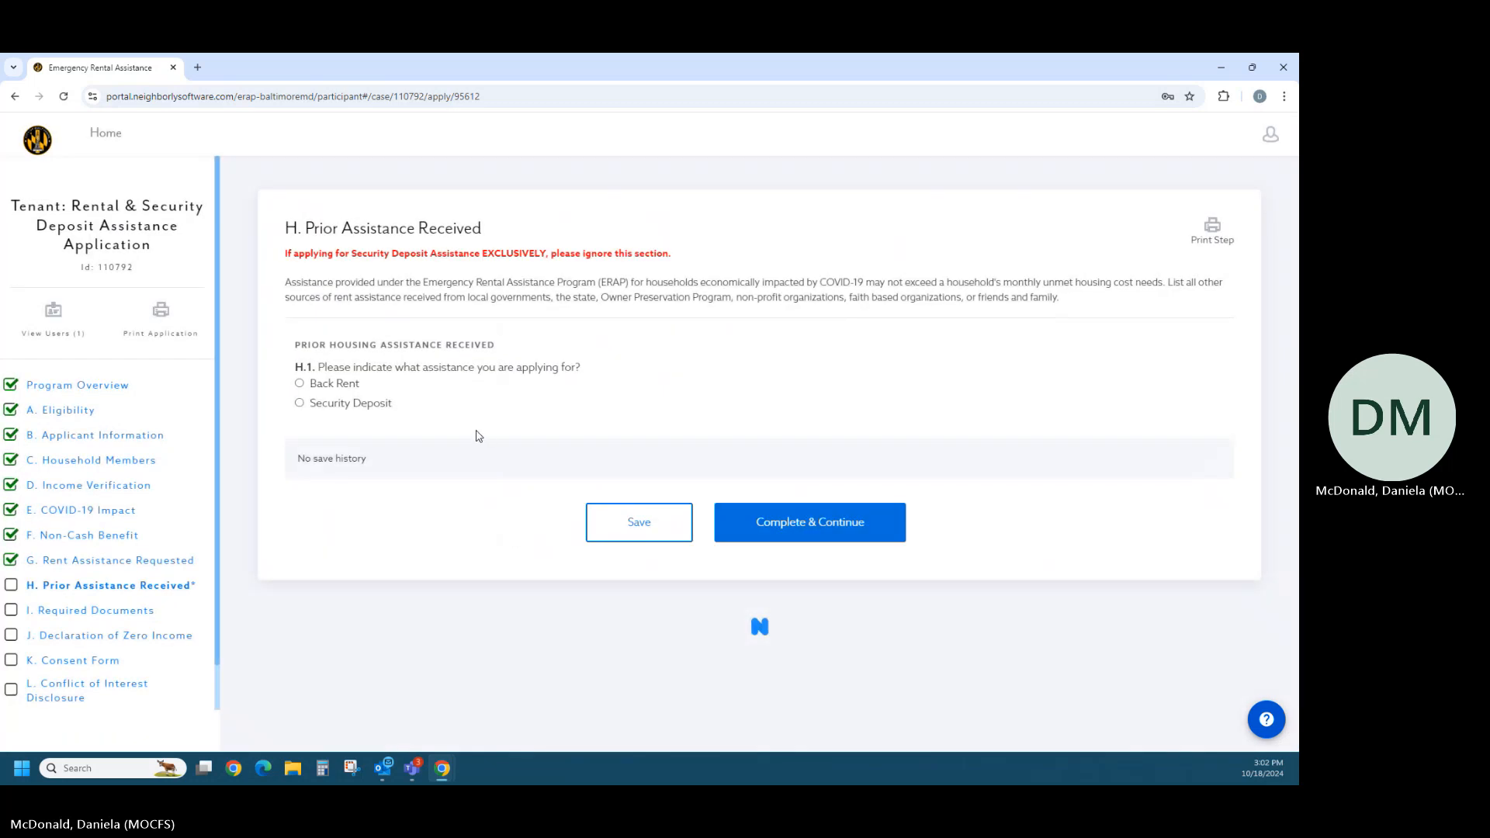
- Try Back Rent in H.1 with both No and Yes for prior rental assistance in H.2, and try the Security Deposit option
{"action": "left_click", "coordinate": [300, 384]}
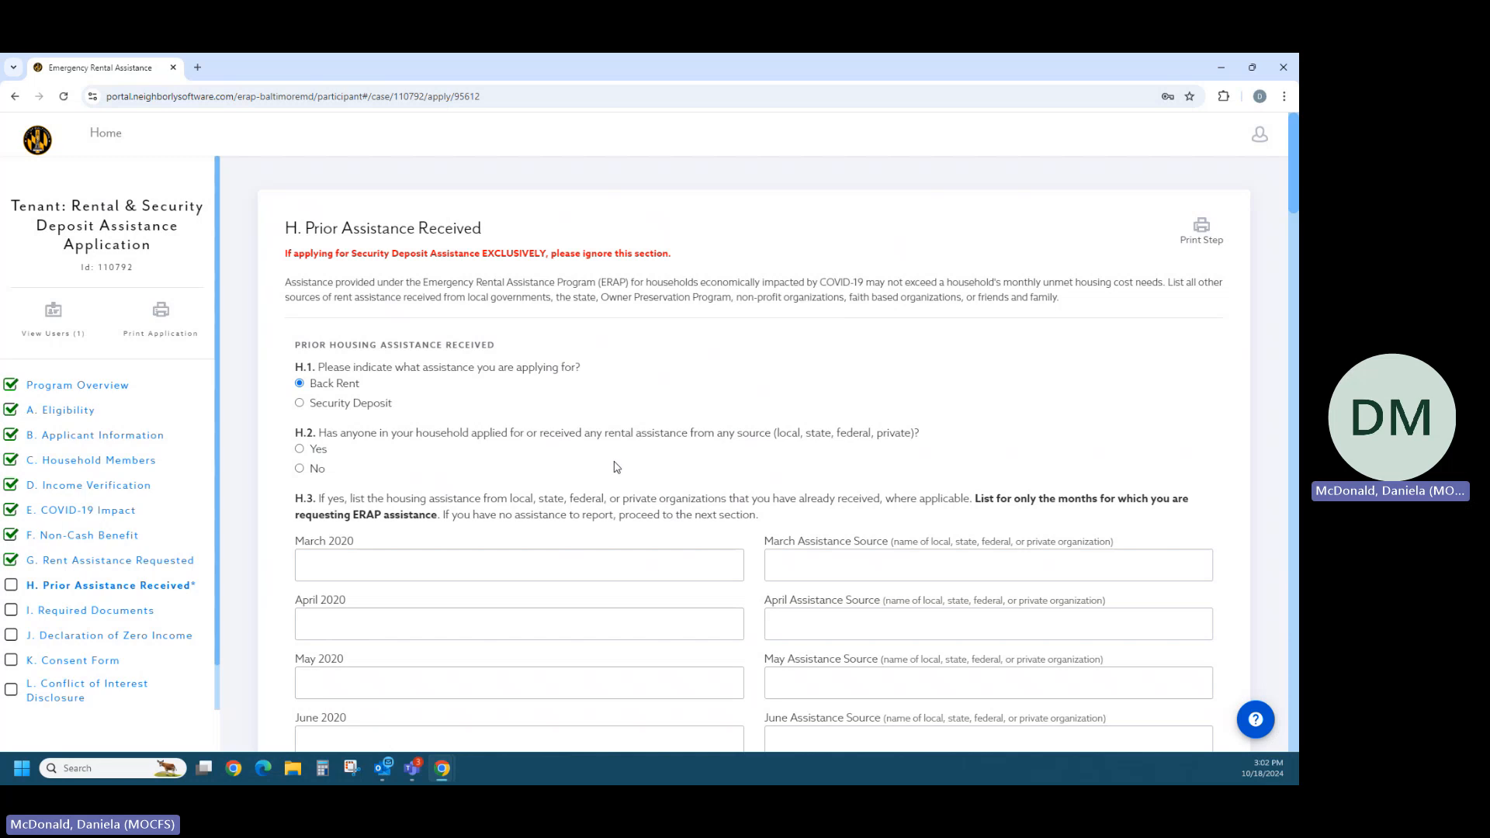
{"action": "left_click", "coordinate": [301, 467]}
{"action": "key", "text": "Up"}
{"action": "scroll", "coordinate": [579, 493], "scroll_direction": "down", "scroll_amount": 3}
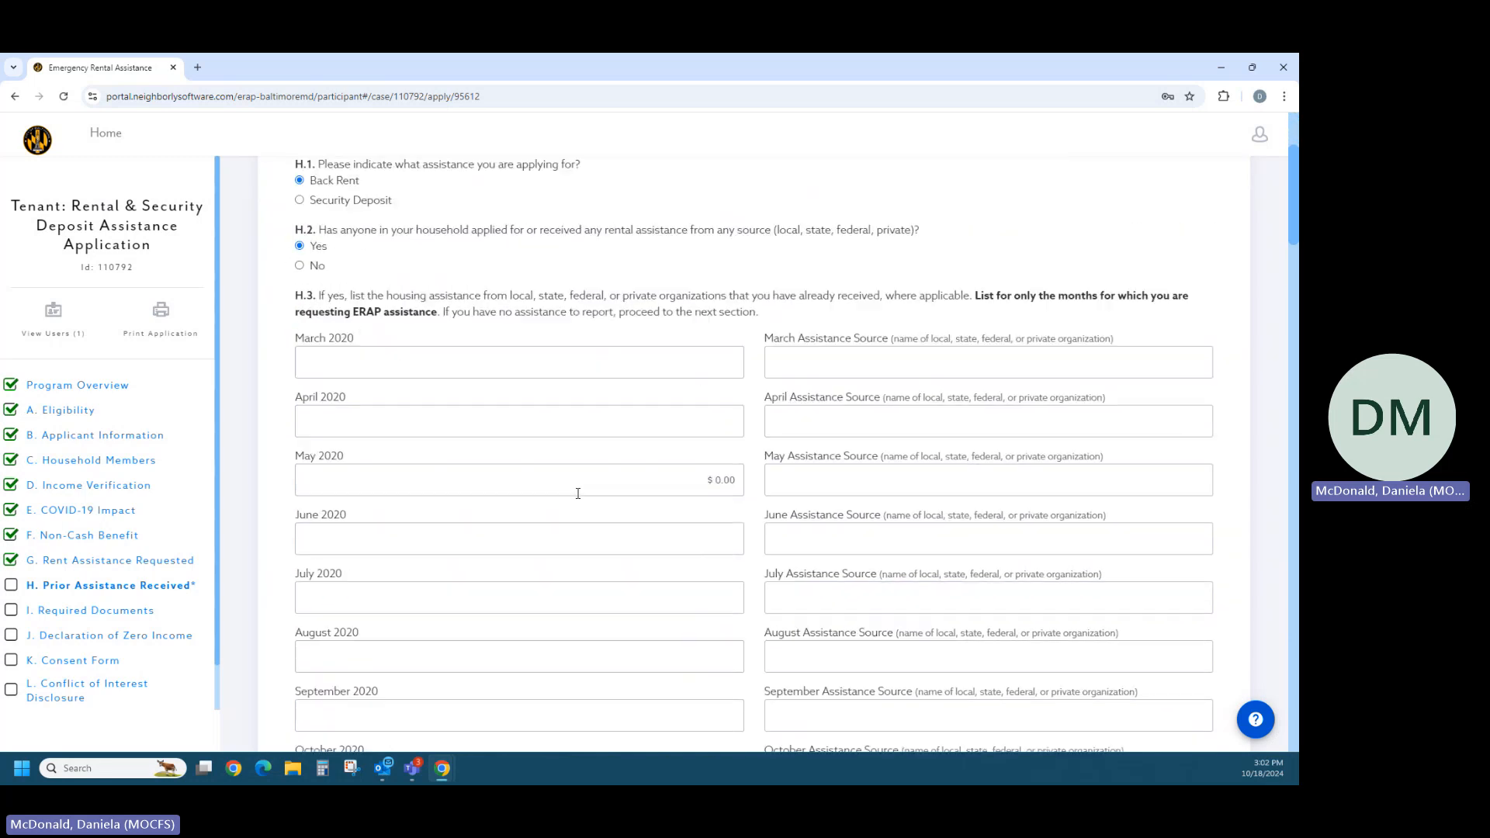
{"action": "scroll", "coordinate": [582, 493], "scroll_direction": "up", "scroll_amount": 3}
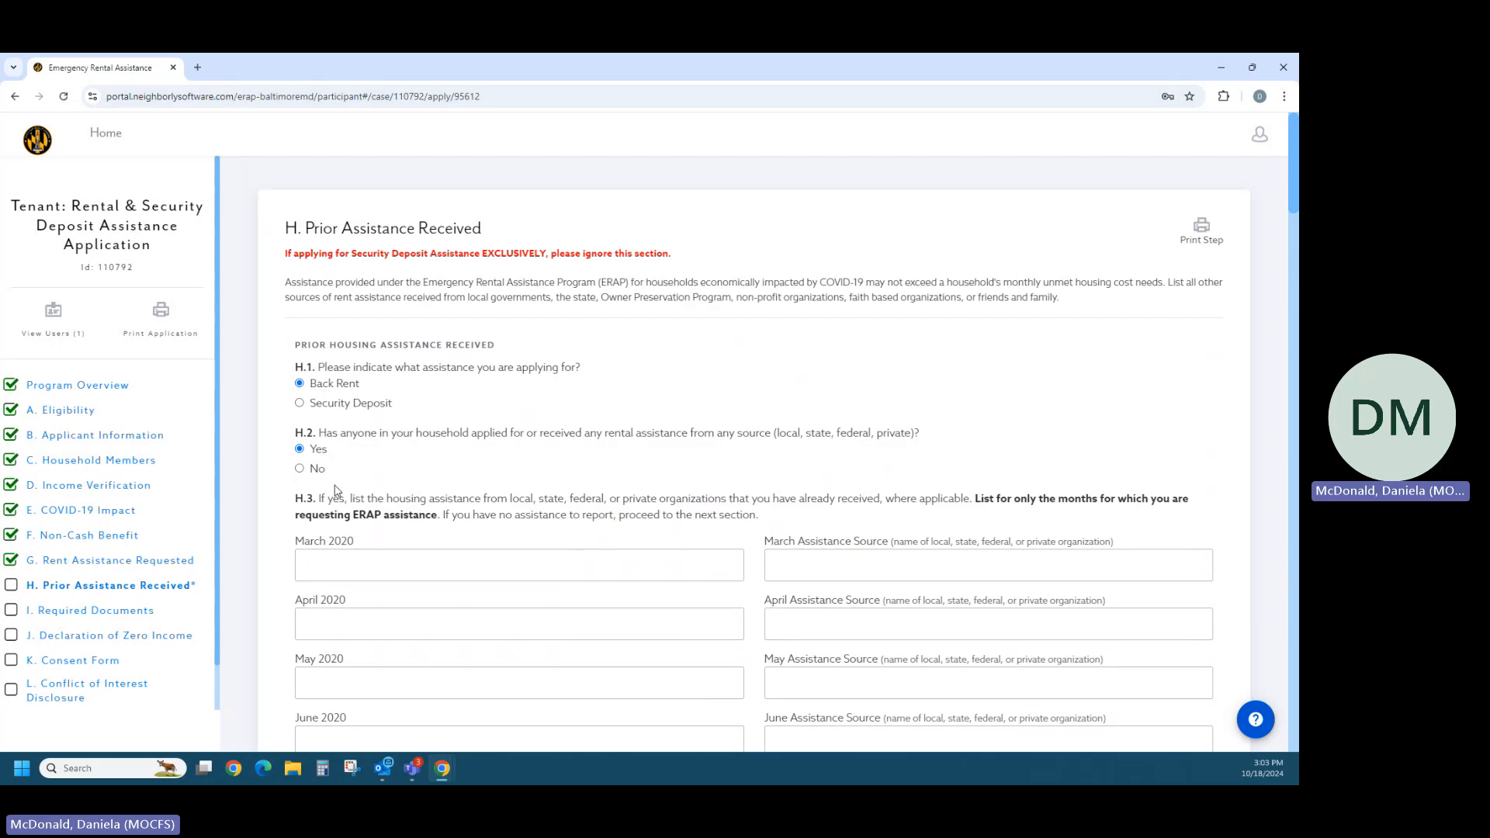
{"action": "left_click", "coordinate": [300, 405]}
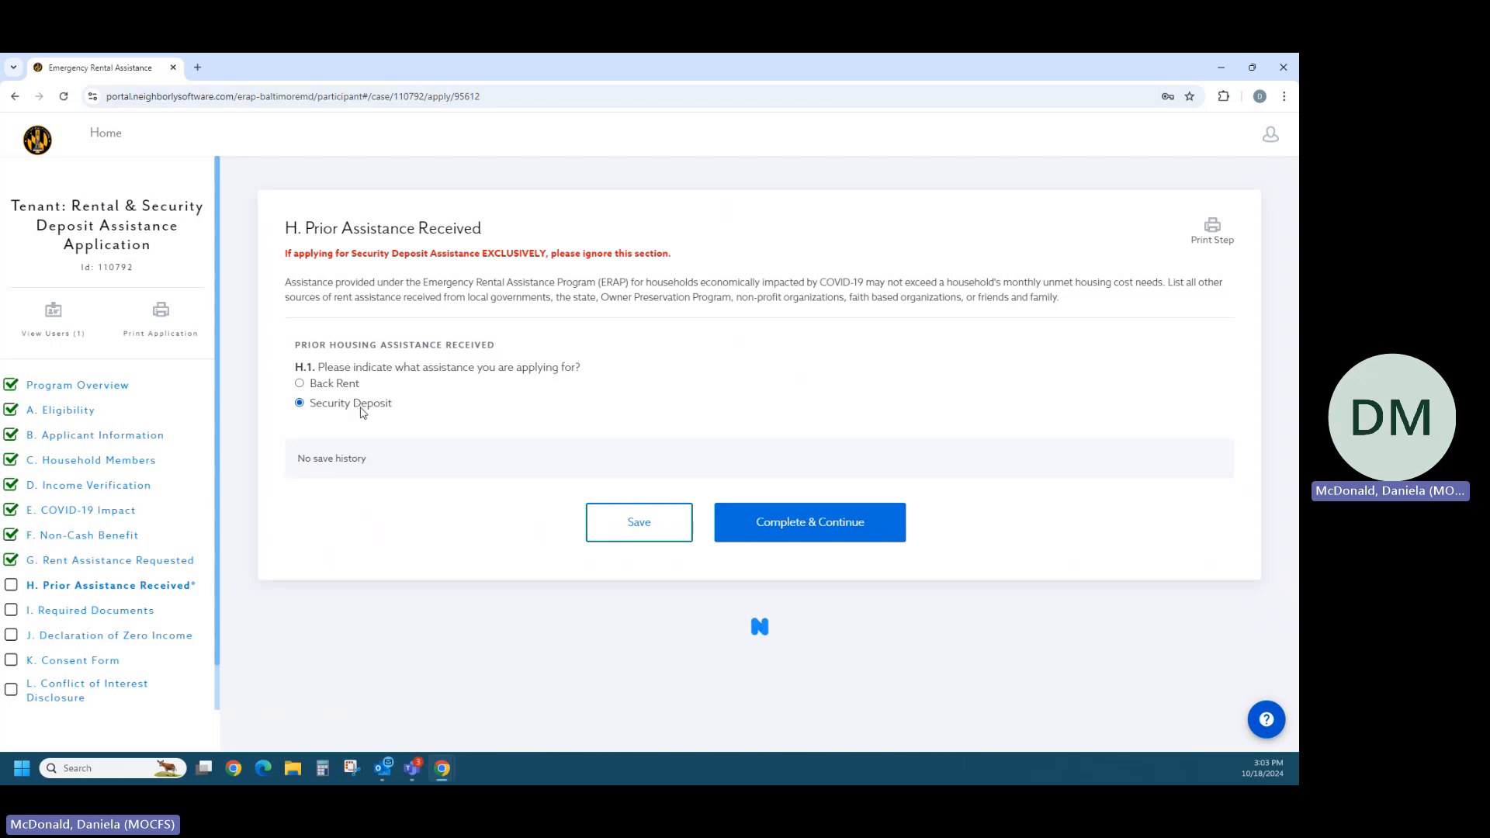
- Choose Back Rent in H.1 with No for prior rental assistance in H.2, and complete section H
{"action": "left_click", "coordinate": [300, 383]}
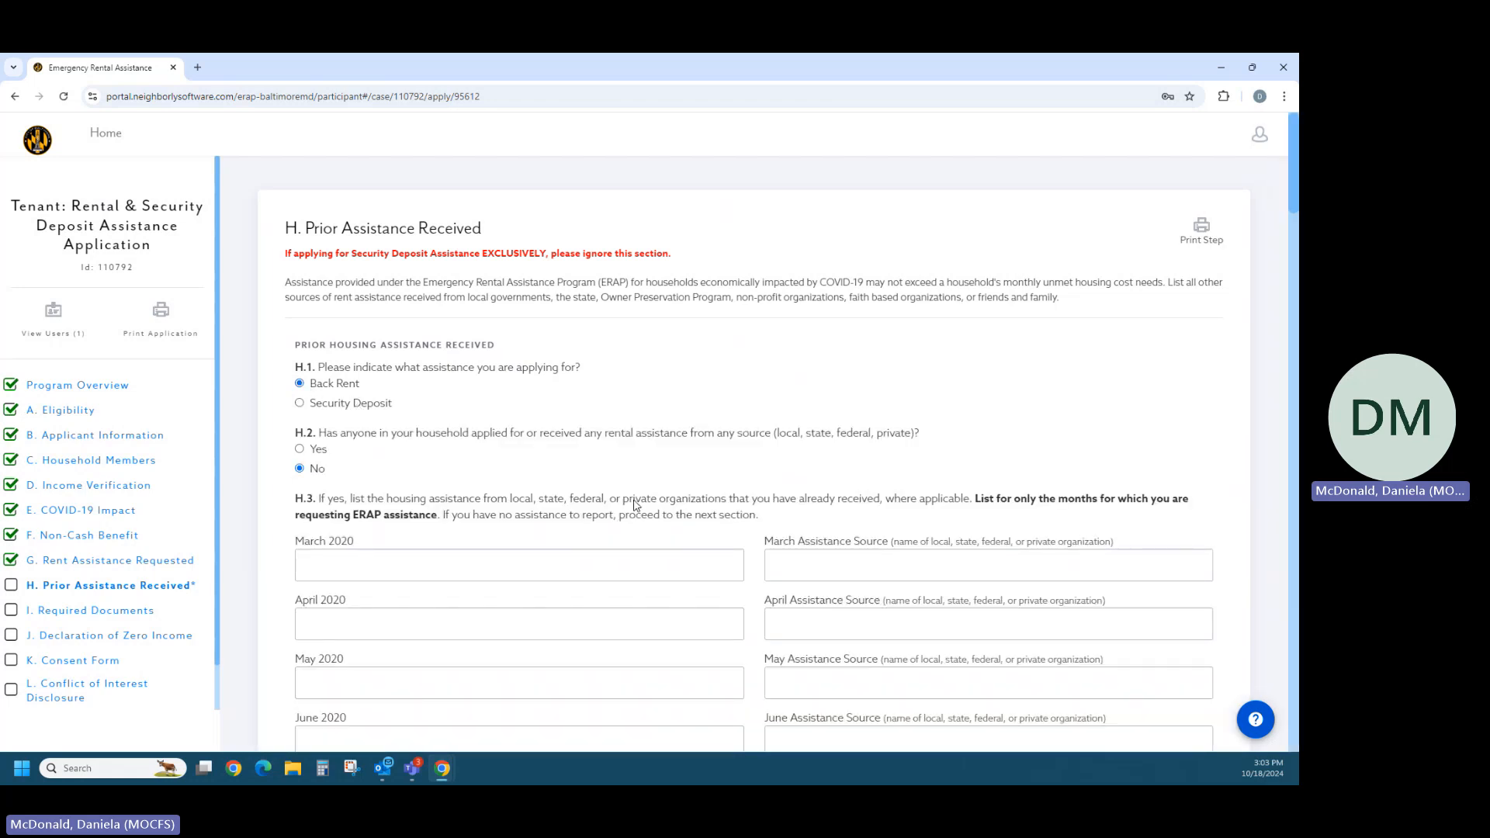
{"action": "left_click_drag", "start_coordinate": [1286, 195], "coordinate": [1203, 718]}
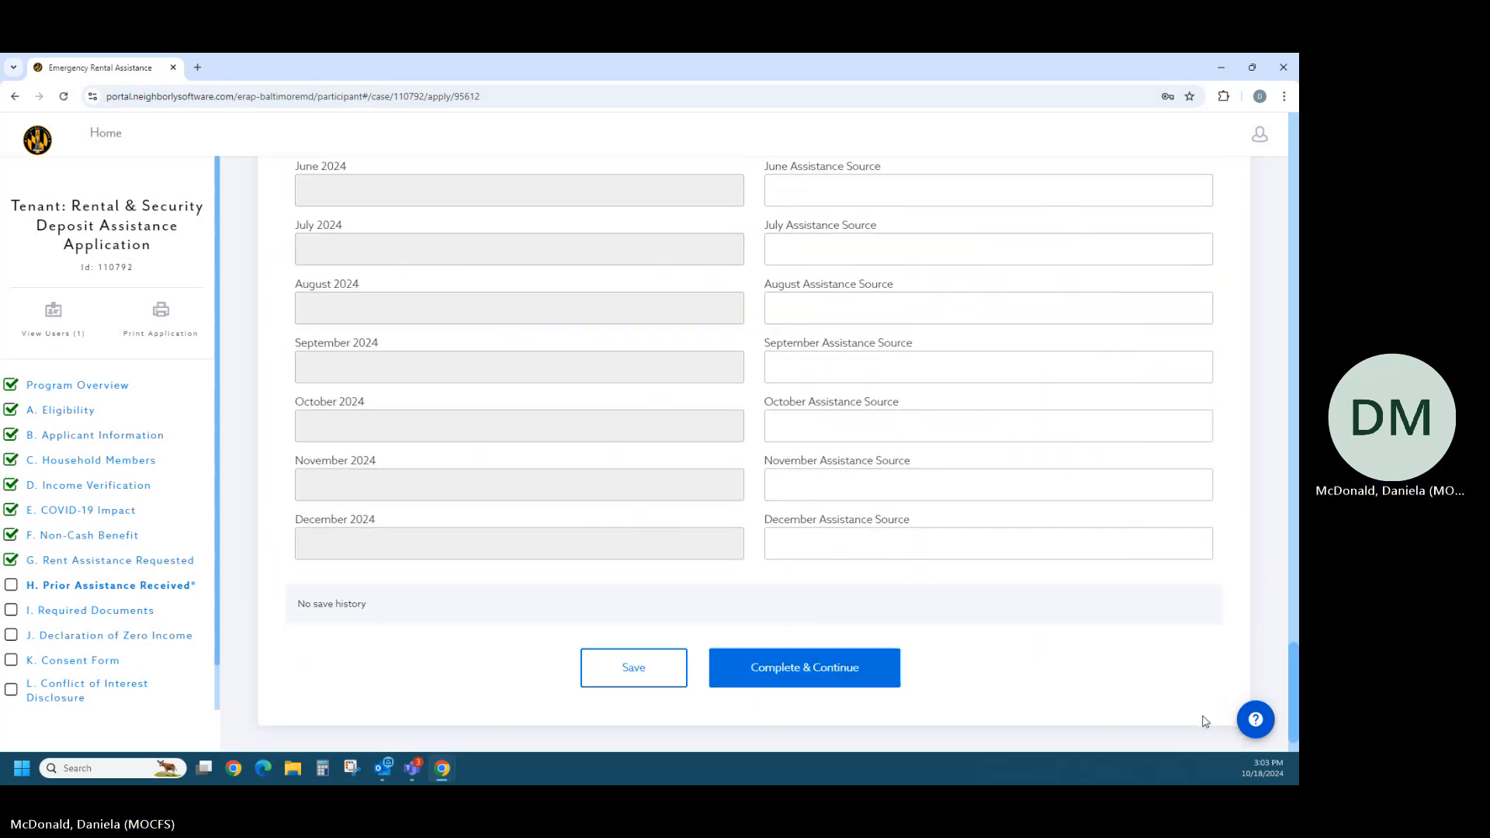
{"action": "left_click", "coordinate": [850, 679]}
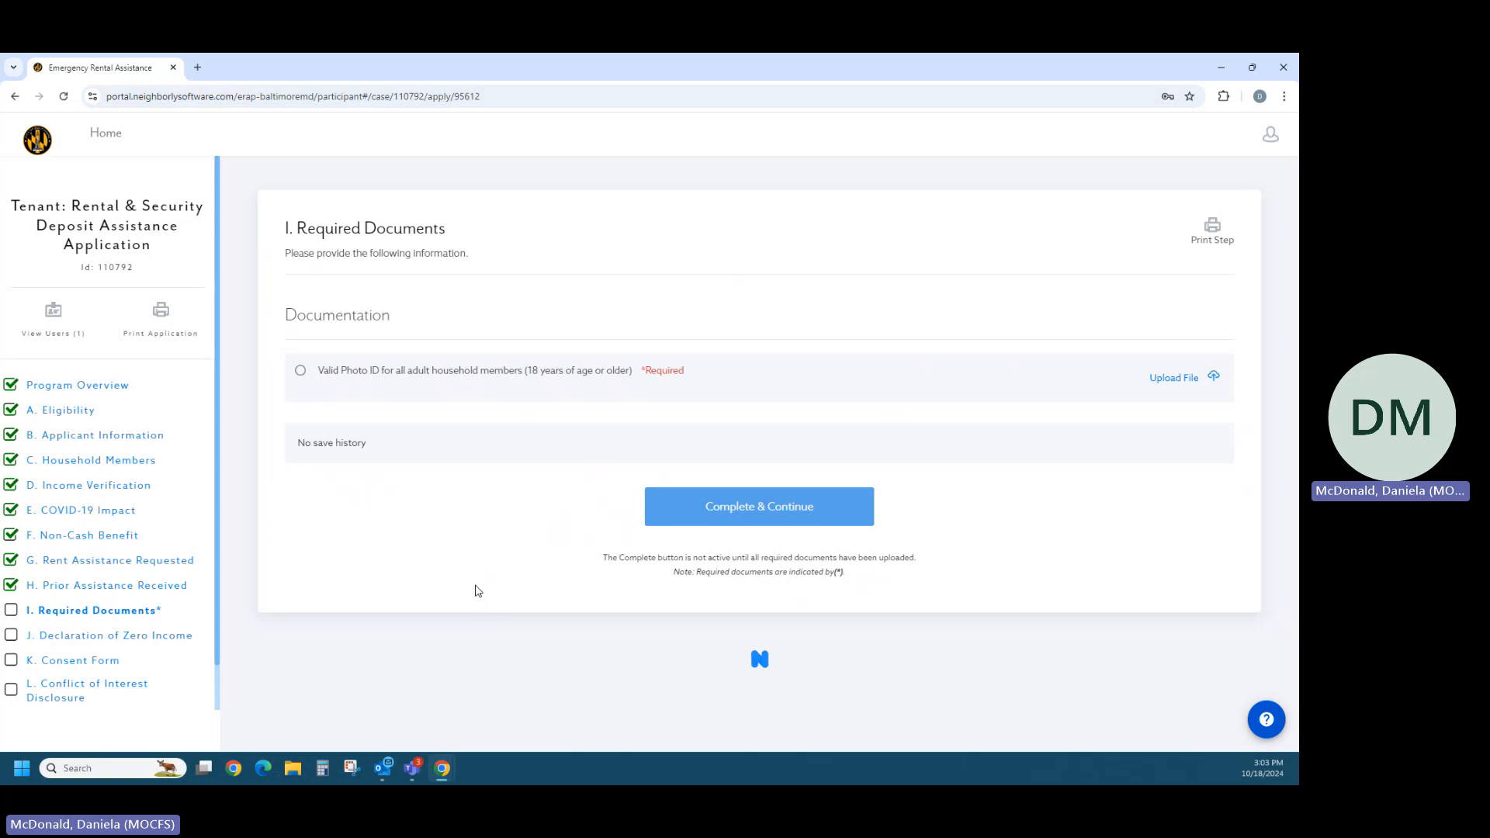
- Upload BCCAP-color logo.jpg as the valid photo ID for adult household members and complete section I
{"action": "left_click", "coordinate": [1150, 386]}
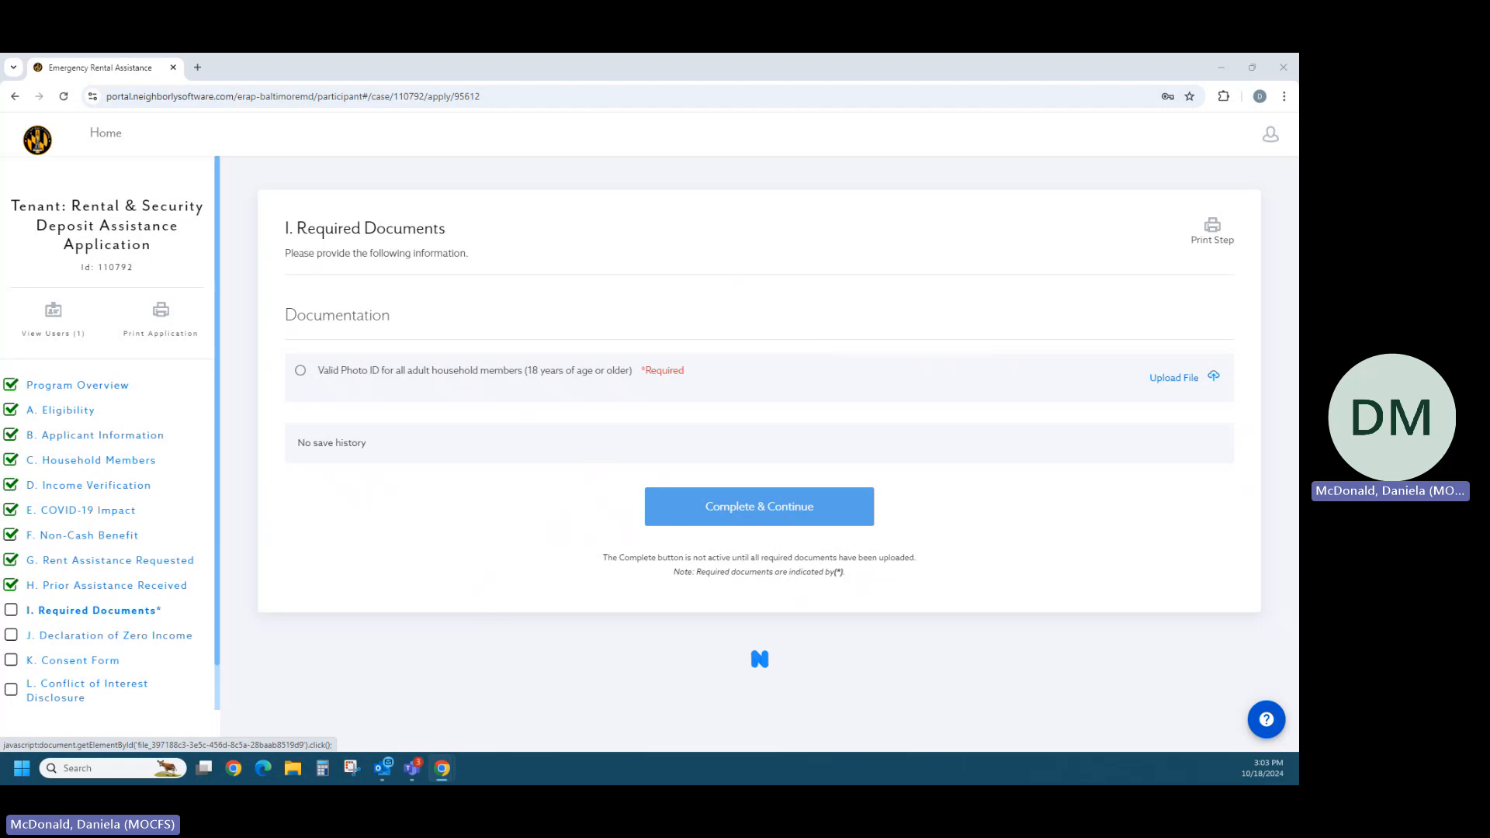
{"action": "key", "text": "Escape"}
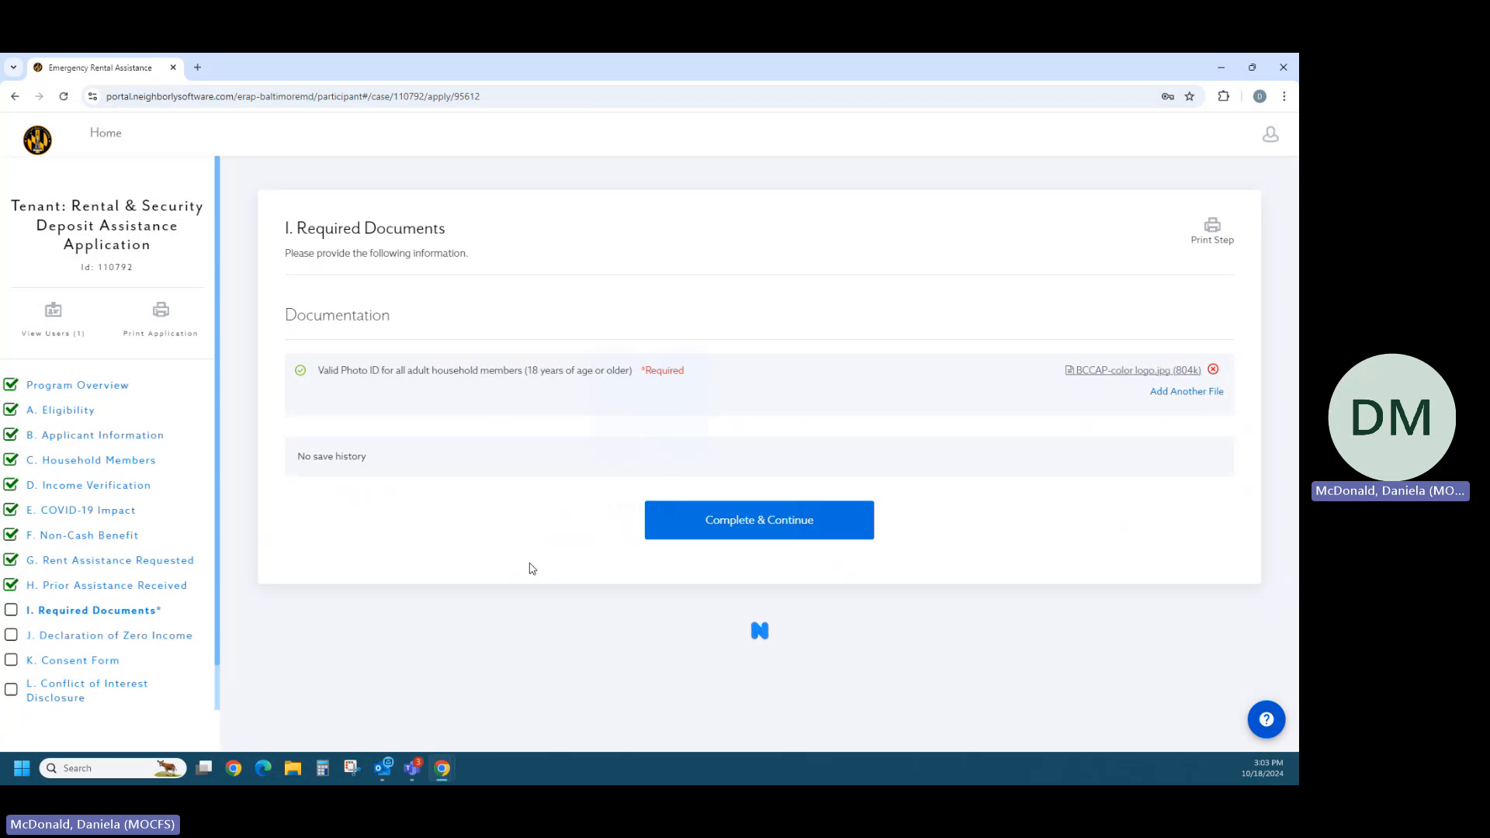
{"action": "left_click", "coordinate": [763, 525]}
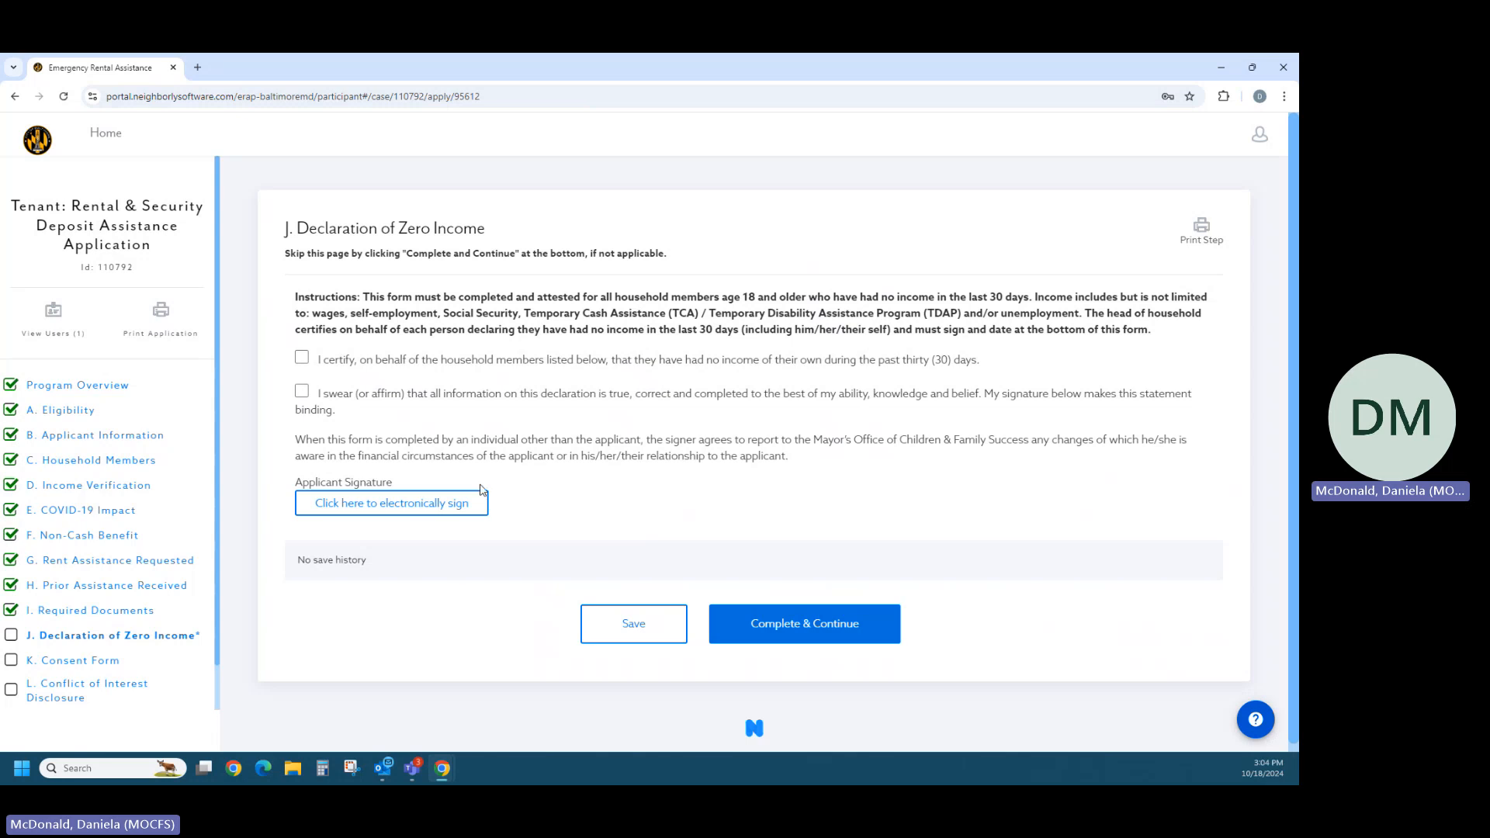
- Check both statements in the Declaration of Zero Income and electronically sign it as "test"
{"action": "left_click", "coordinate": [303, 361]}
{"action": "left_click", "coordinate": [302, 391]}
{"action": "left_click", "coordinate": [376, 504]}
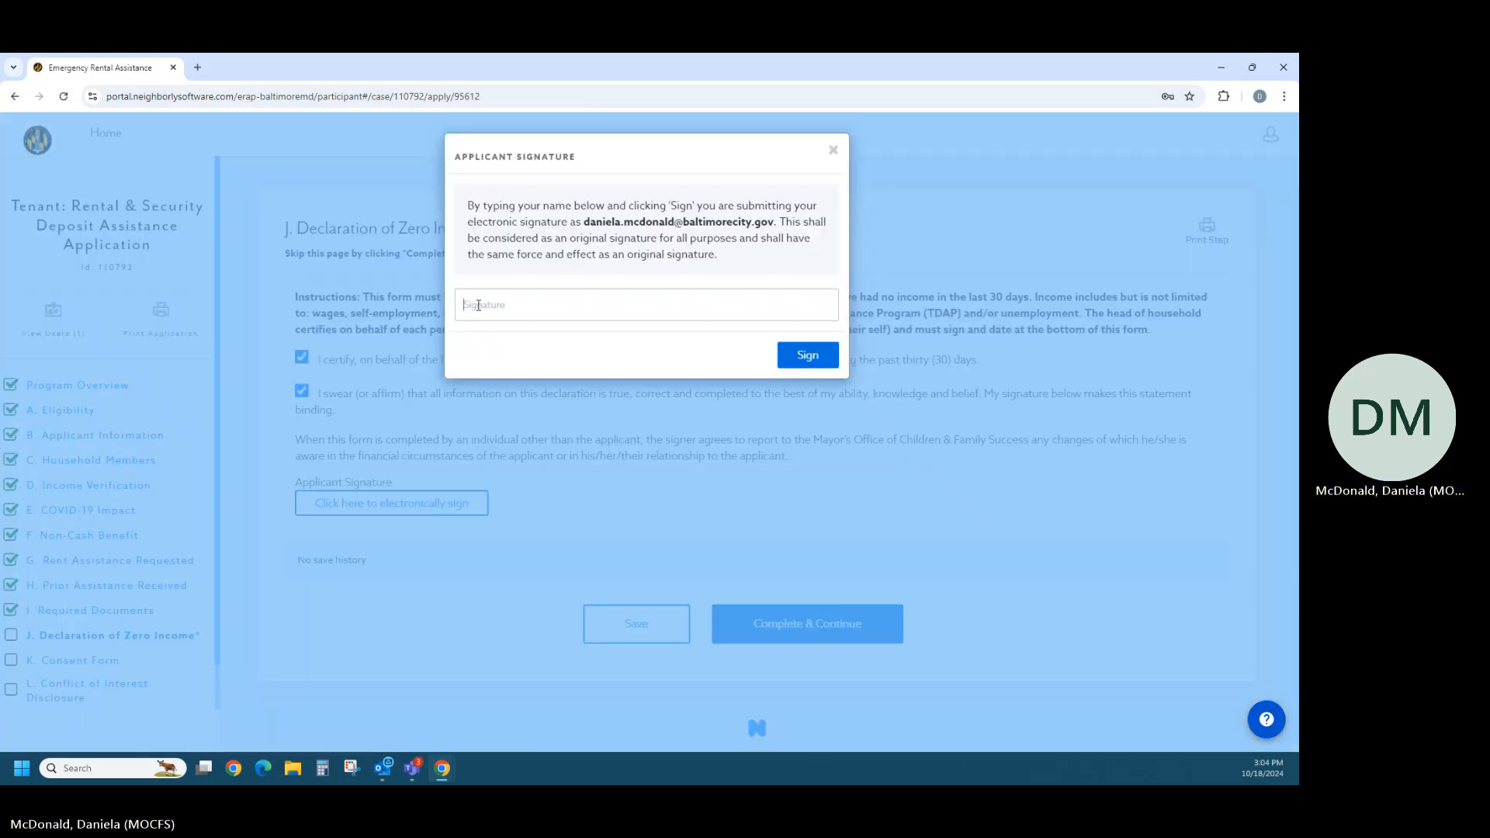
{"action": "left_click", "coordinate": [469, 305]}
{"action": "type", "text": "test"}
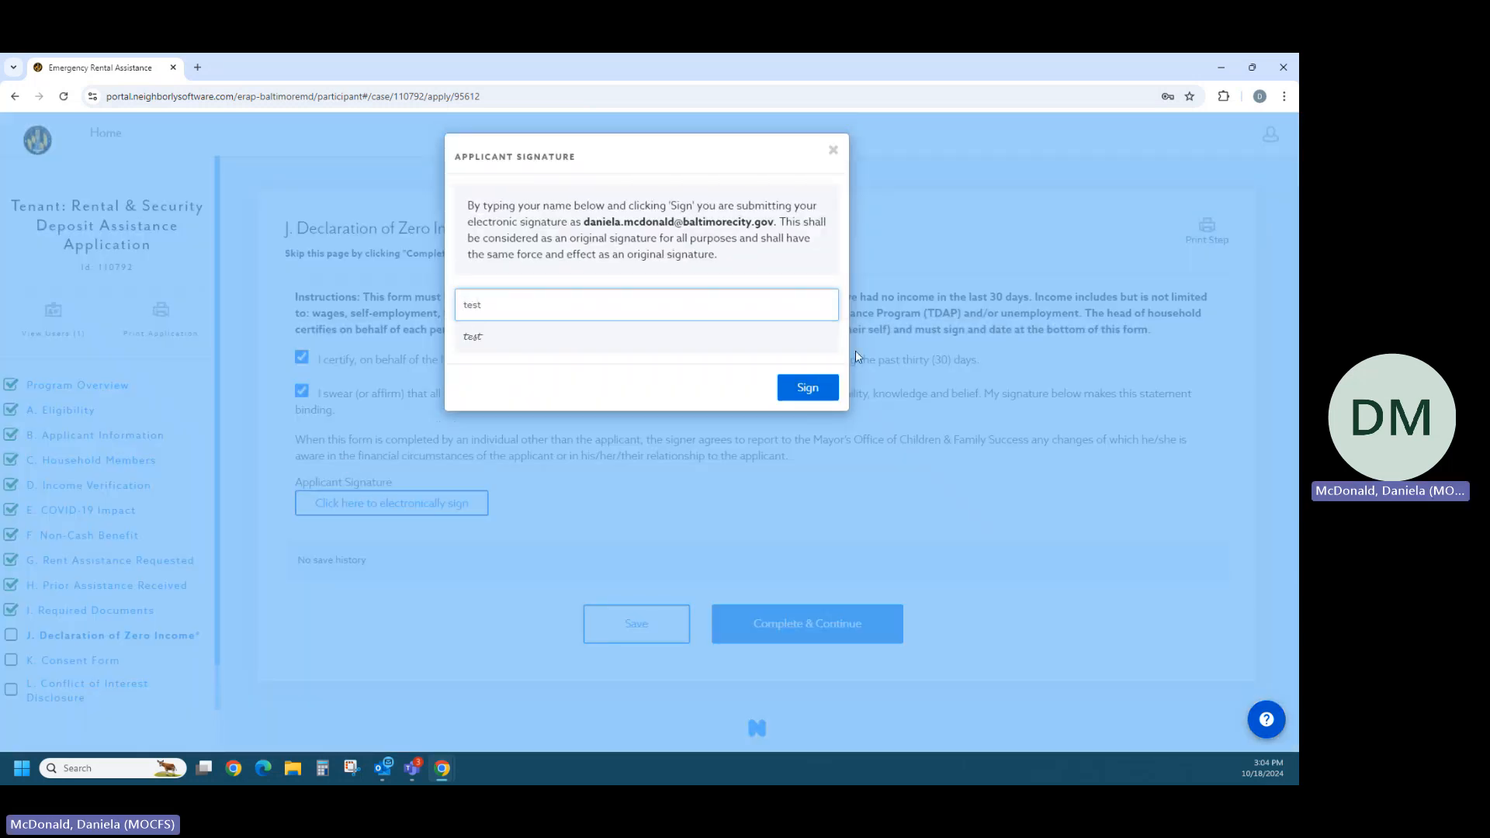
{"action": "left_click", "coordinate": [808, 387]}
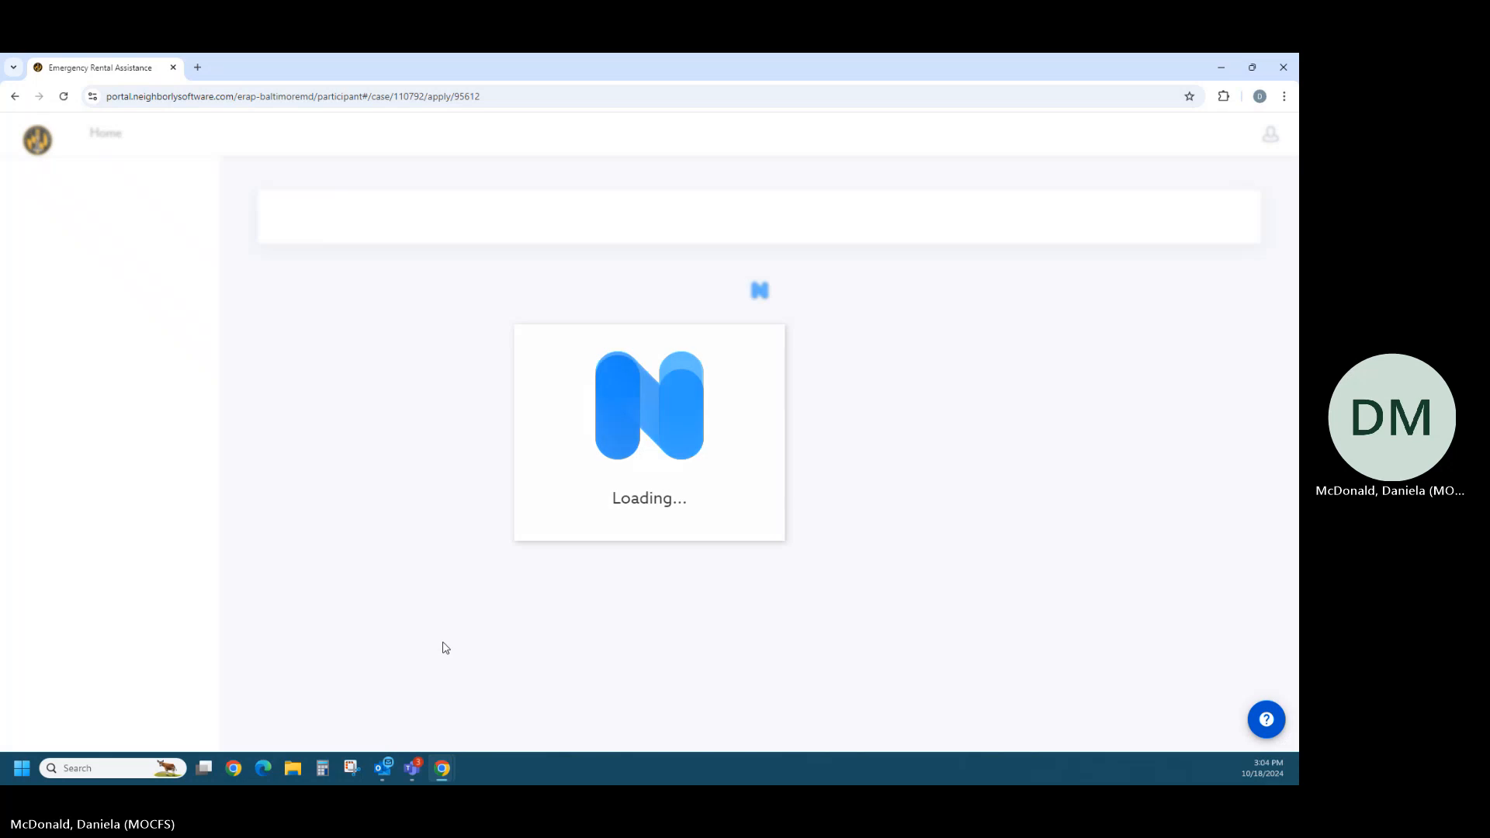
- Reopen the Declaration of Zero Income, check both certification statements again and complete section J
{"action": "left_click", "coordinate": [158, 637]}
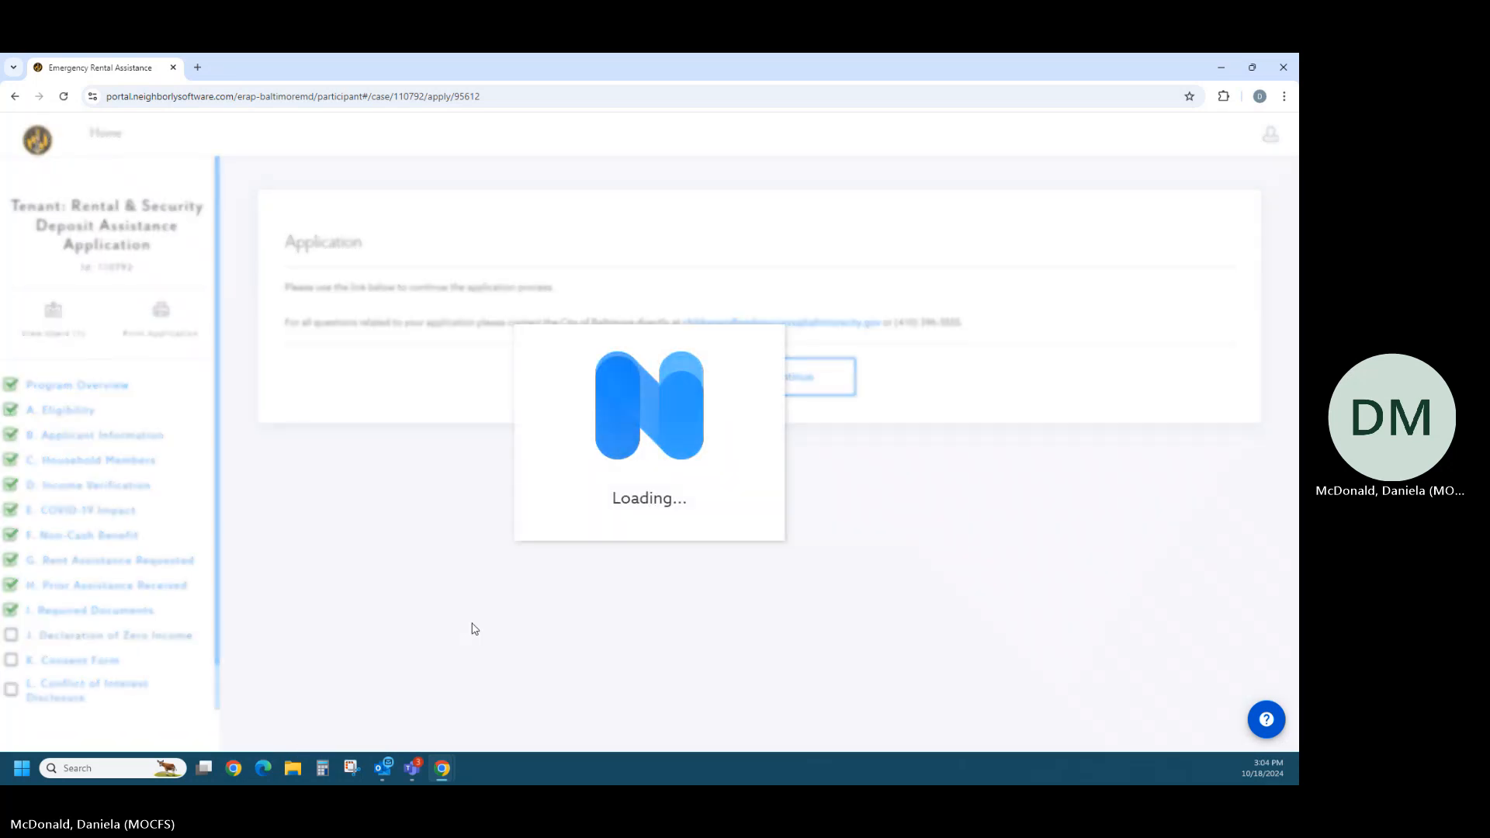
{"action": "left_click", "coordinate": [302, 357]}
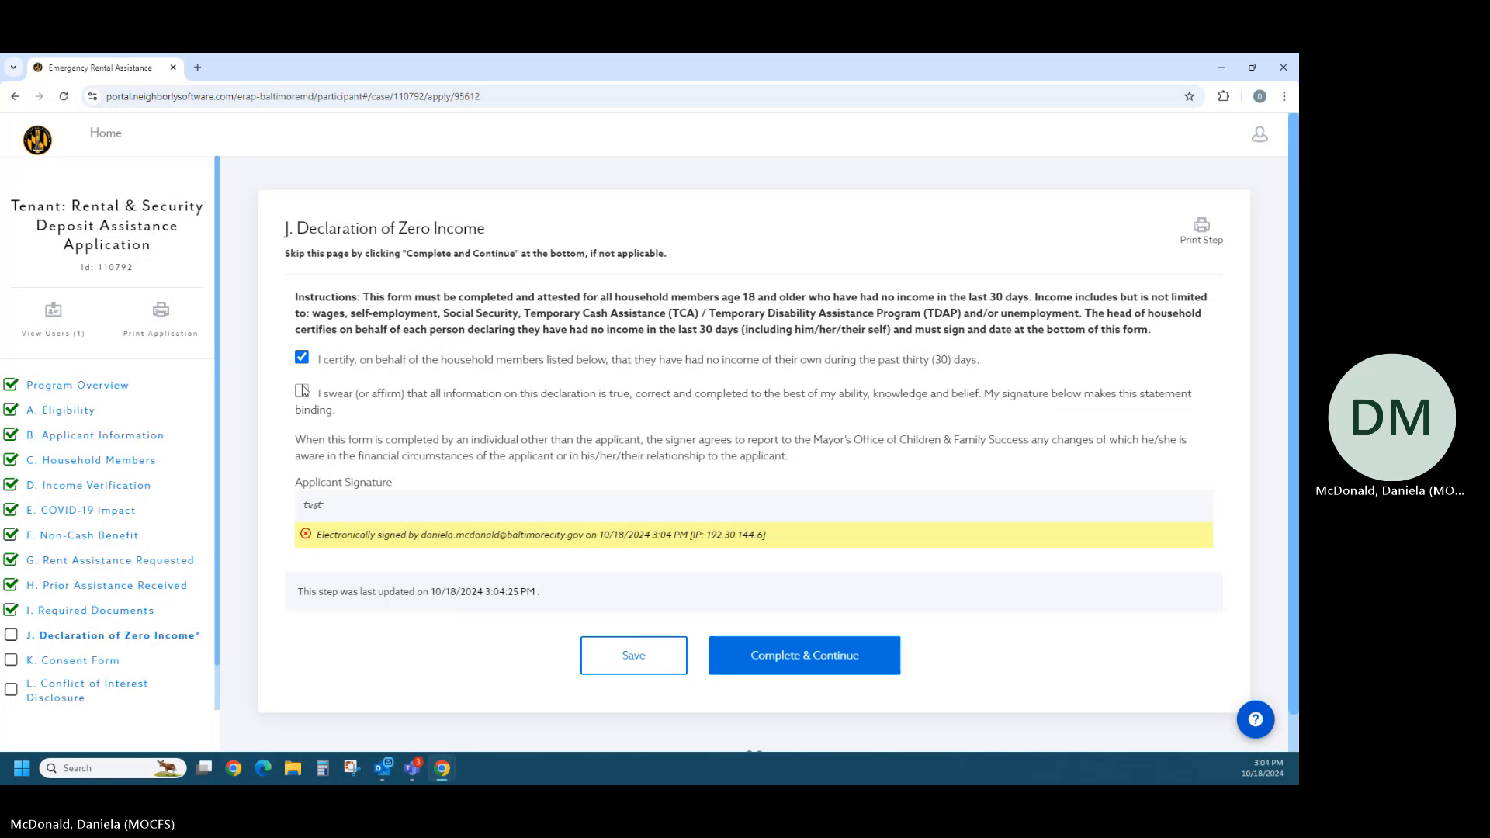
{"action": "left_click", "coordinate": [302, 391]}
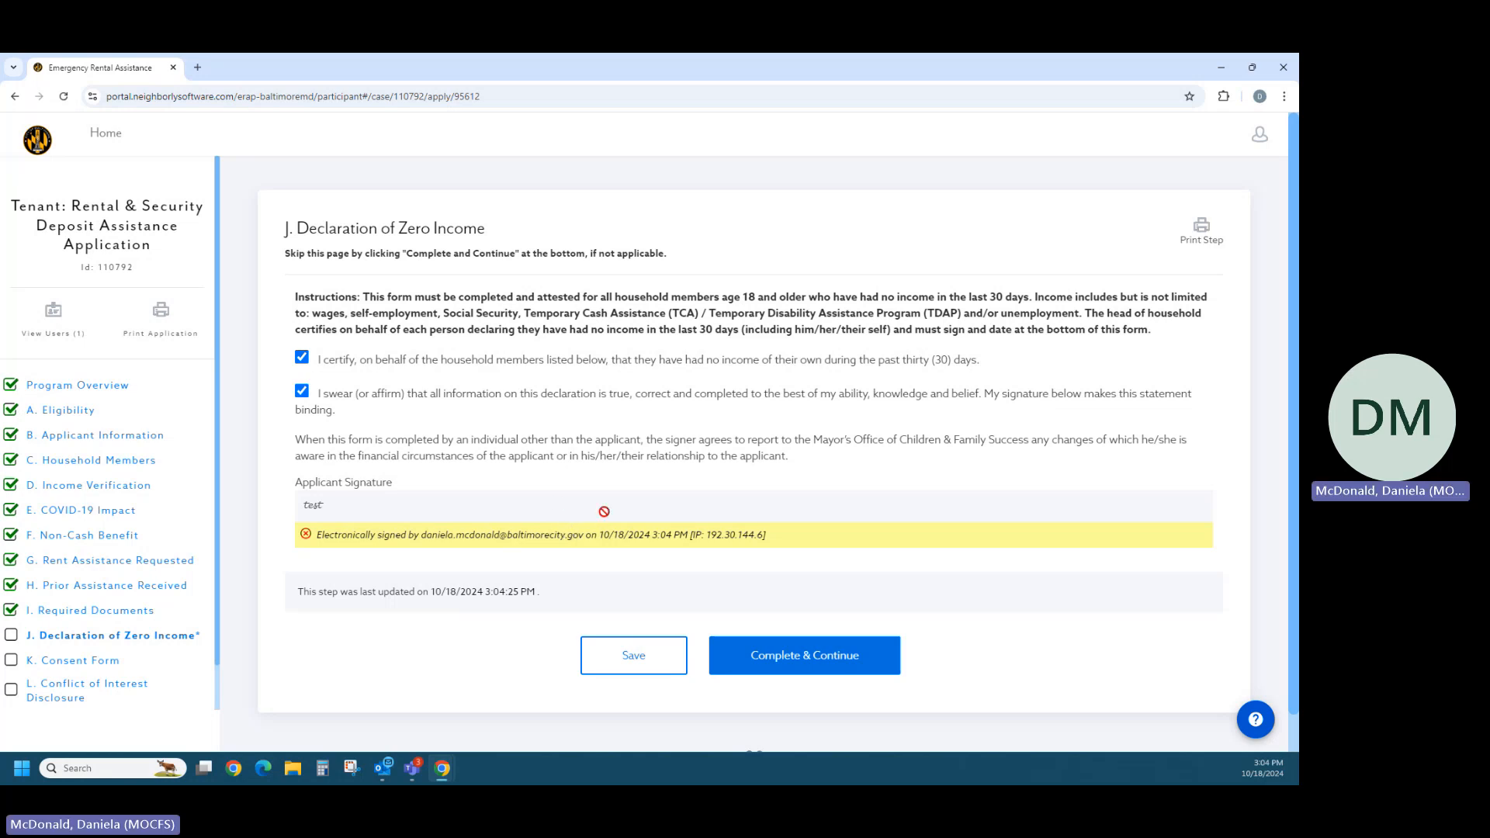
{"action": "left_click", "coordinate": [803, 668]}
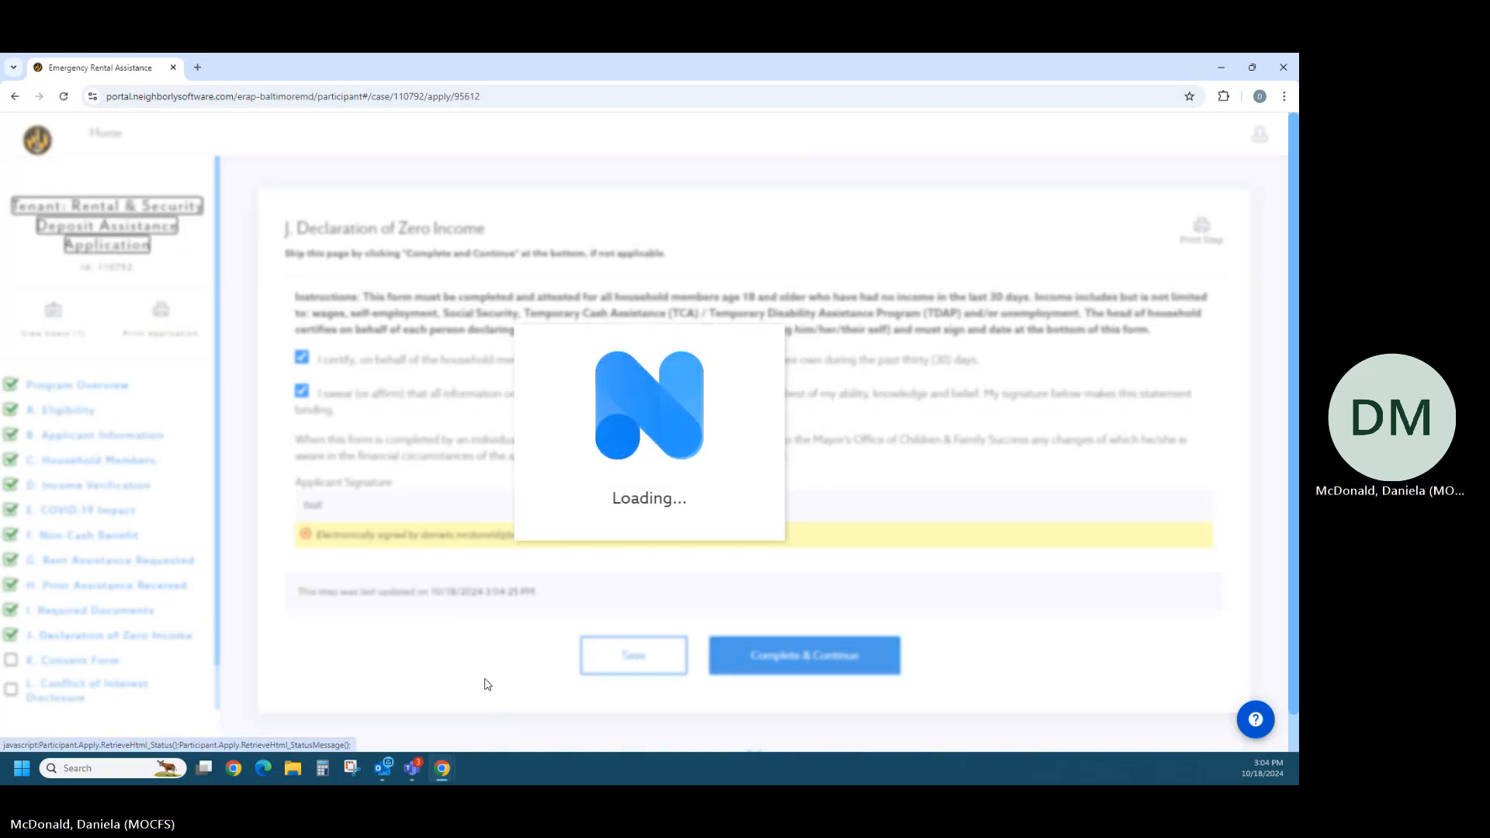
- Check the Information Sharing Consent Form statement certifying the wish to apply to MOCFS and BCCAP programs
{"action": "scroll", "coordinate": [458, 391], "scroll_direction": "down", "scroll_amount": 2}
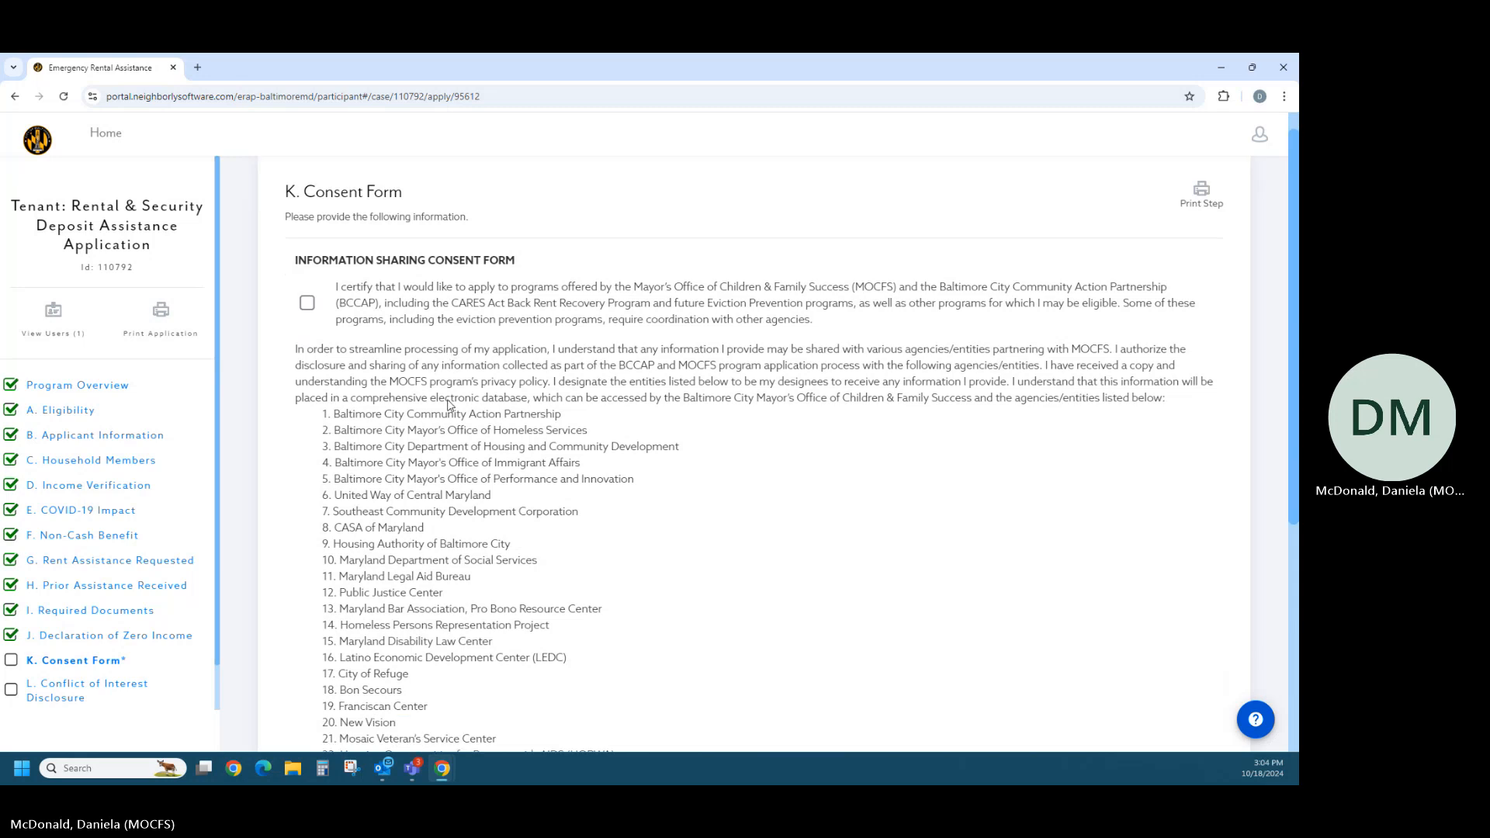
{"action": "scroll", "coordinate": [350, 365], "scroll_direction": "up", "scroll_amount": 2}
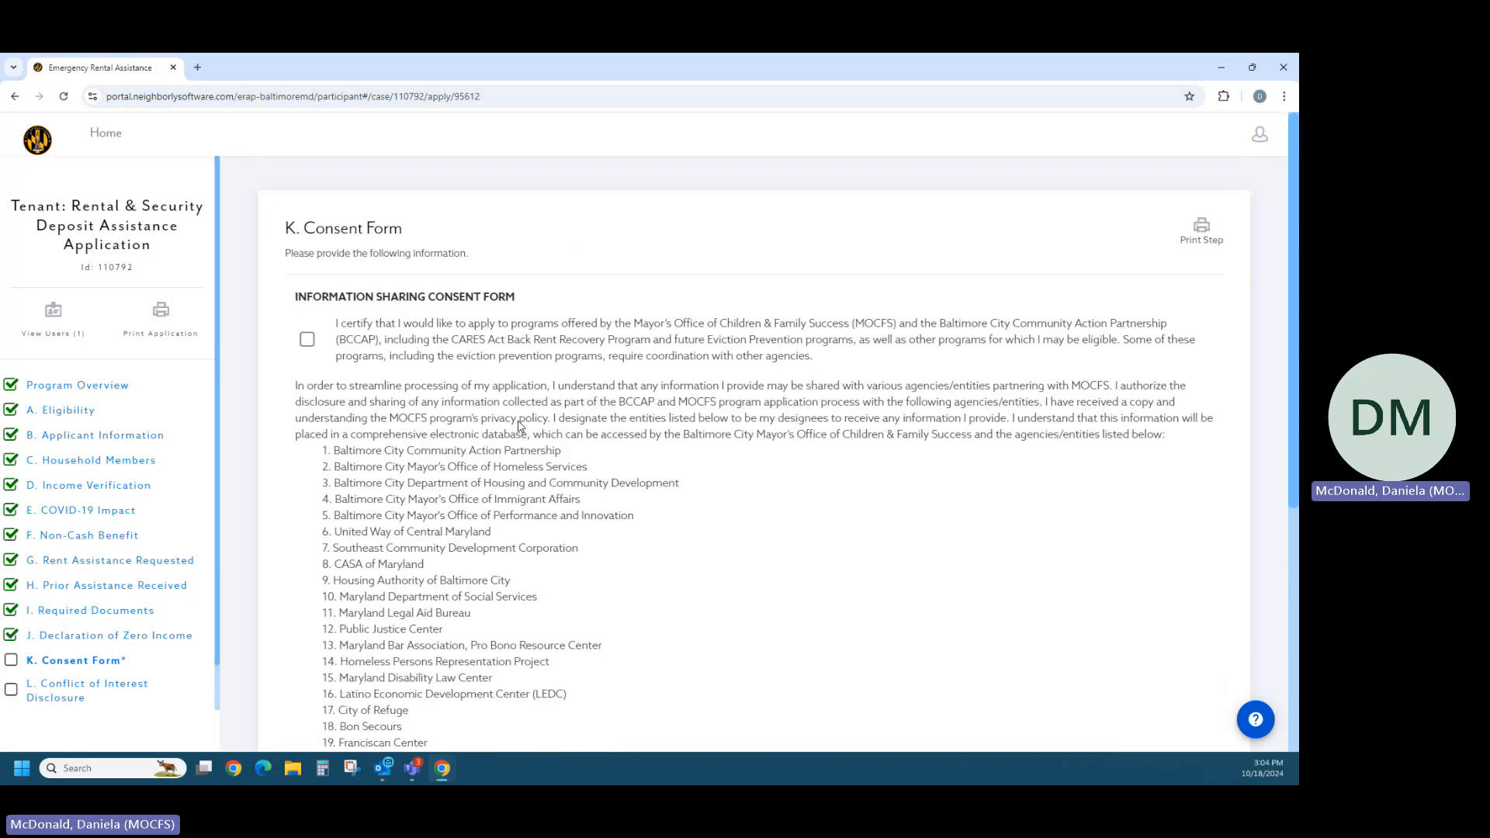
{"action": "left_click", "coordinate": [308, 342]}
{"action": "scroll", "coordinate": [545, 469], "scroll_direction": "down", "scroll_amount": 1}
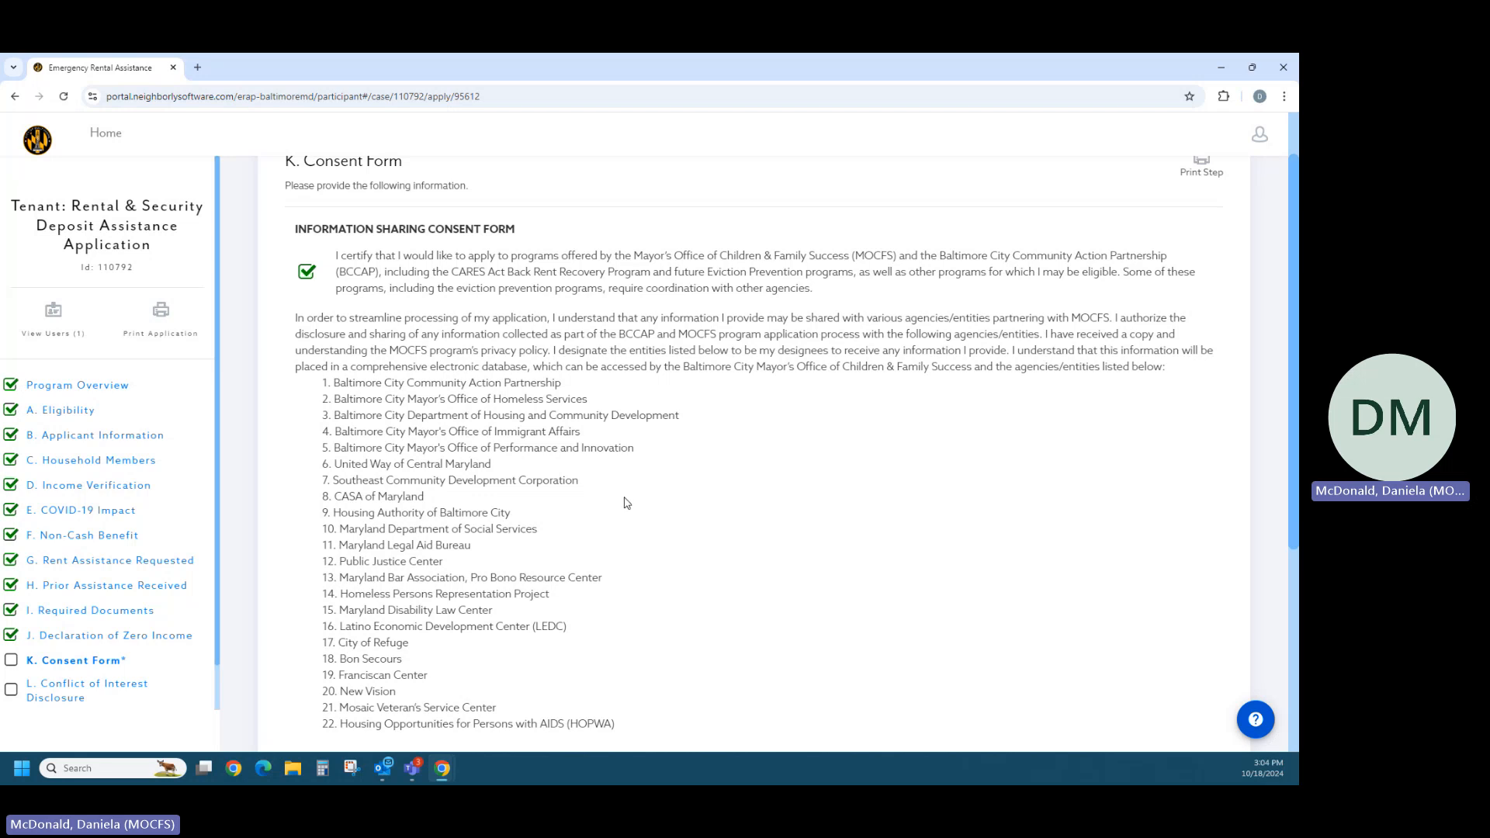
{"action": "scroll", "coordinate": [627, 503], "scroll_direction": "down", "scroll_amount": 2}
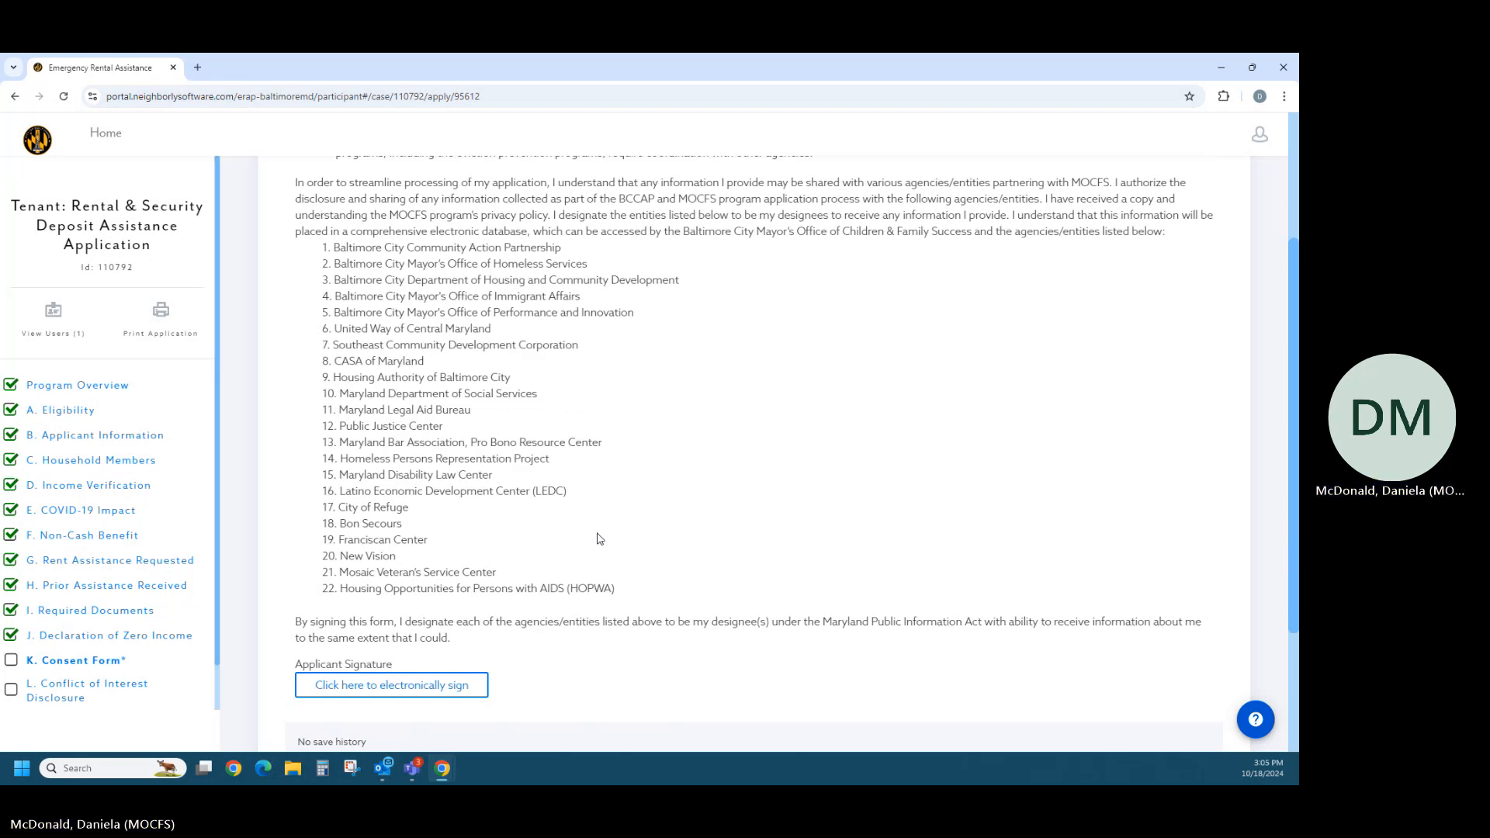
- Electronically sign the Consent Form as "test" and complete section K
{"action": "left_click", "coordinate": [457, 698]}
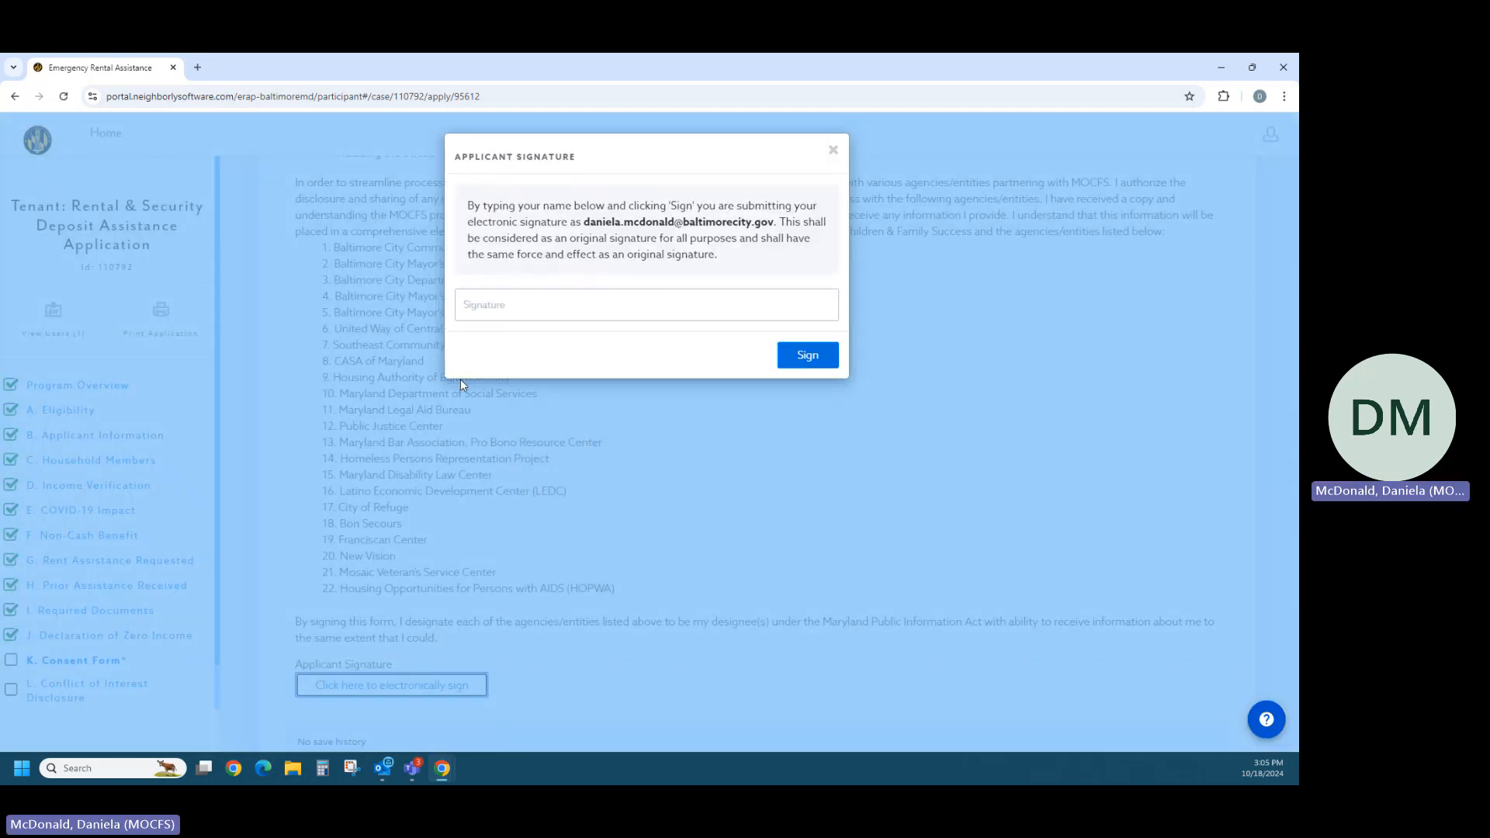
{"action": "left_click", "coordinate": [489, 309]}
{"action": "type", "text": "test"}
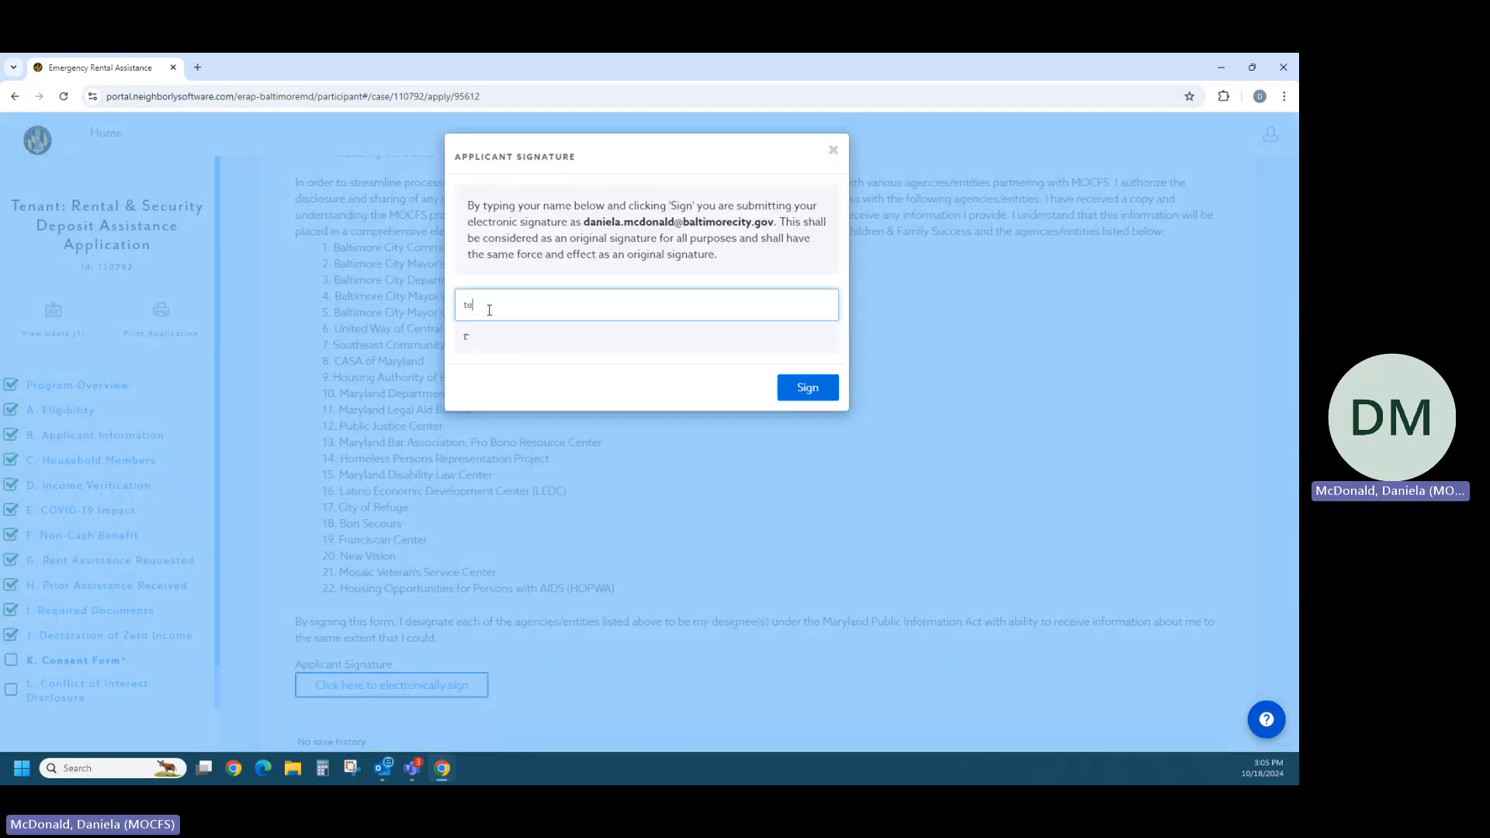
{"action": "left_click", "coordinate": [794, 391]}
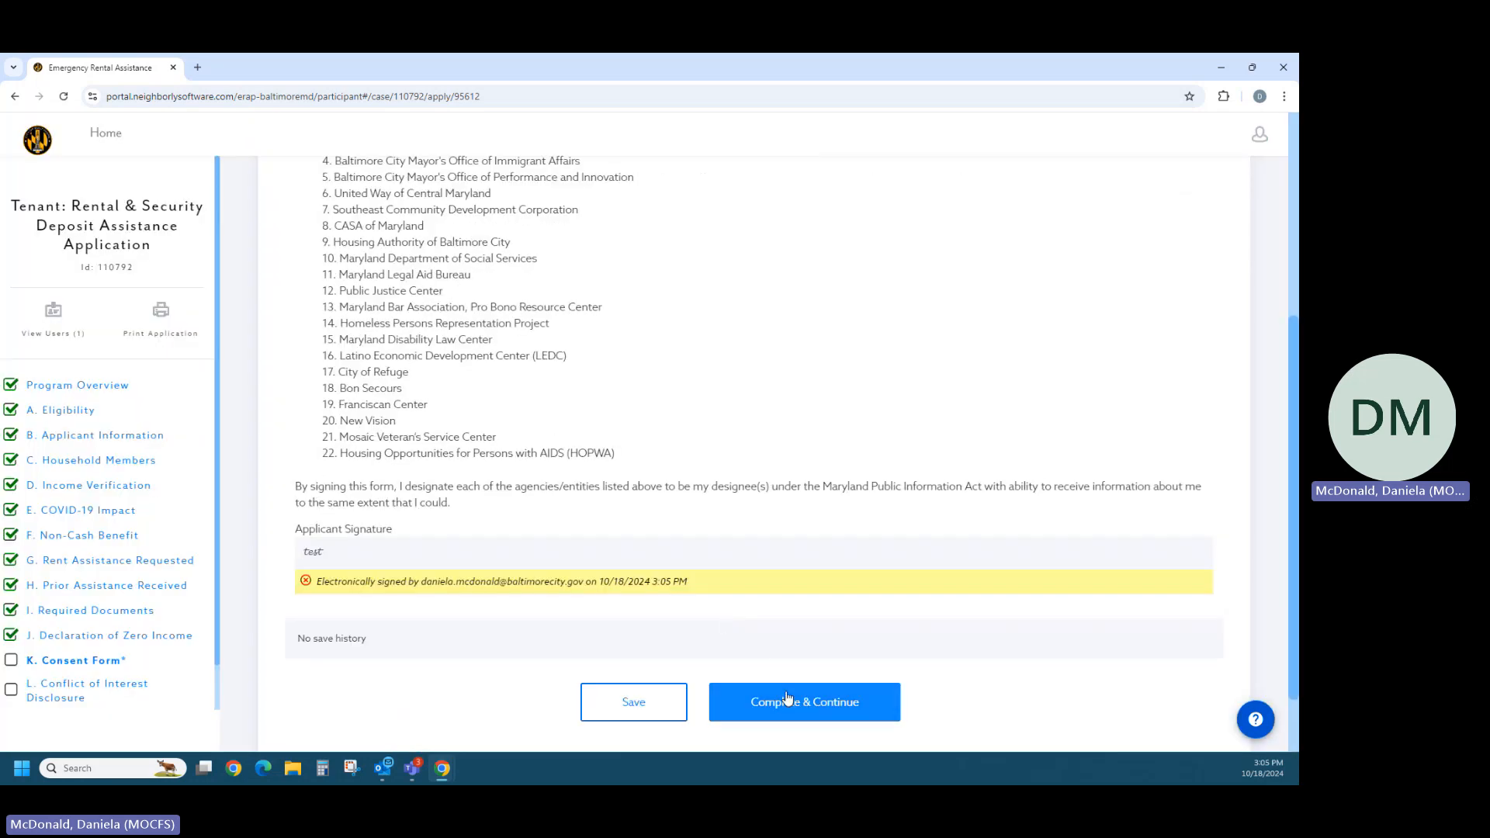
{"action": "left_click", "coordinate": [787, 697]}
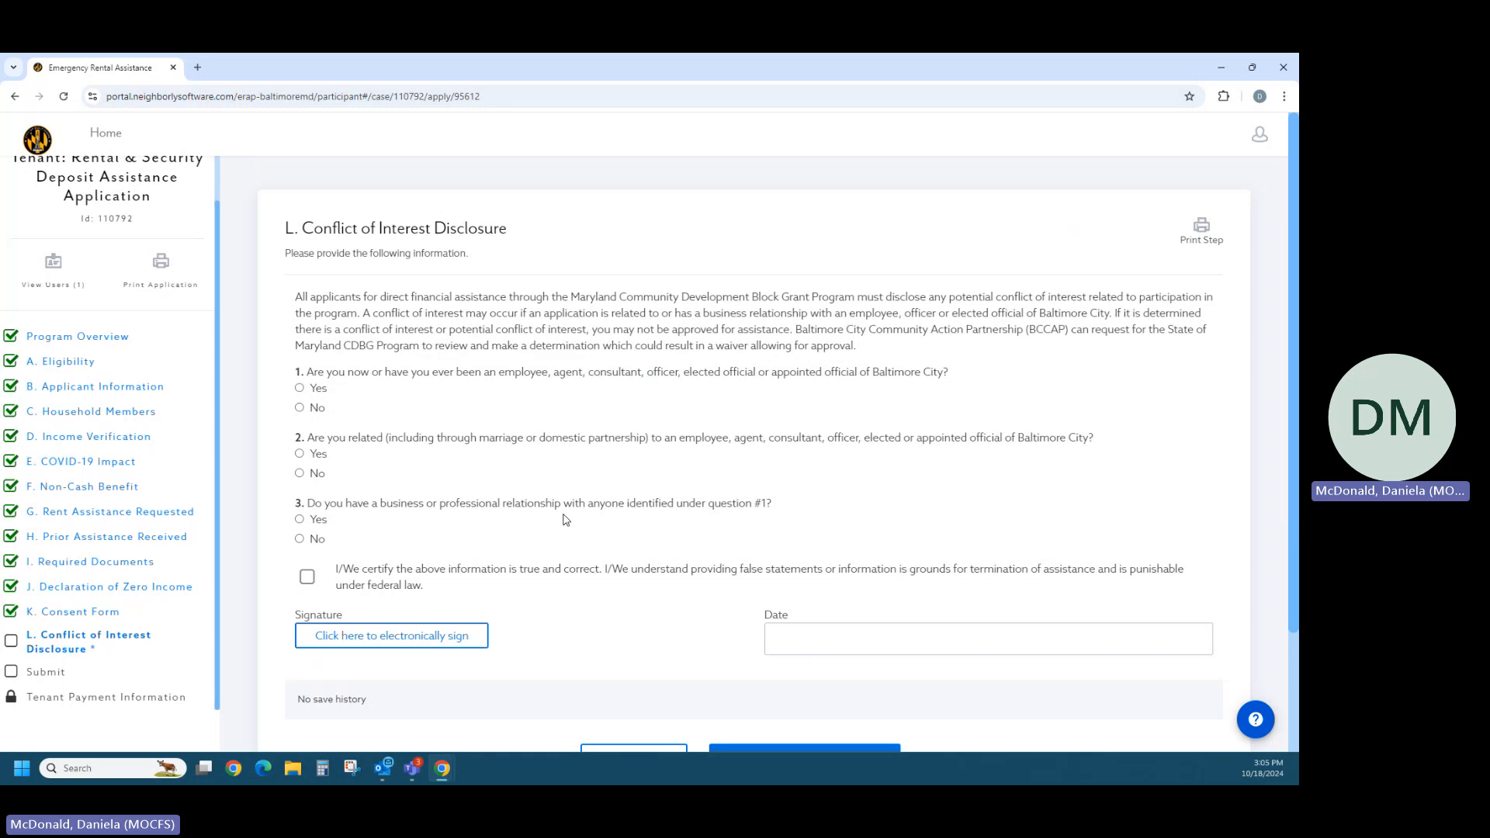
- Answer No to all three Conflict of Interest Disclosure questions and check the statement certifying the information is true
{"action": "left_click", "coordinate": [301, 409]}
{"action": "left_click", "coordinate": [300, 539]}
{"action": "left_click", "coordinate": [308, 581]}
- Electronically sign the Conflict of Interest Disclosure as "test"
{"action": "left_click", "coordinate": [433, 635]}
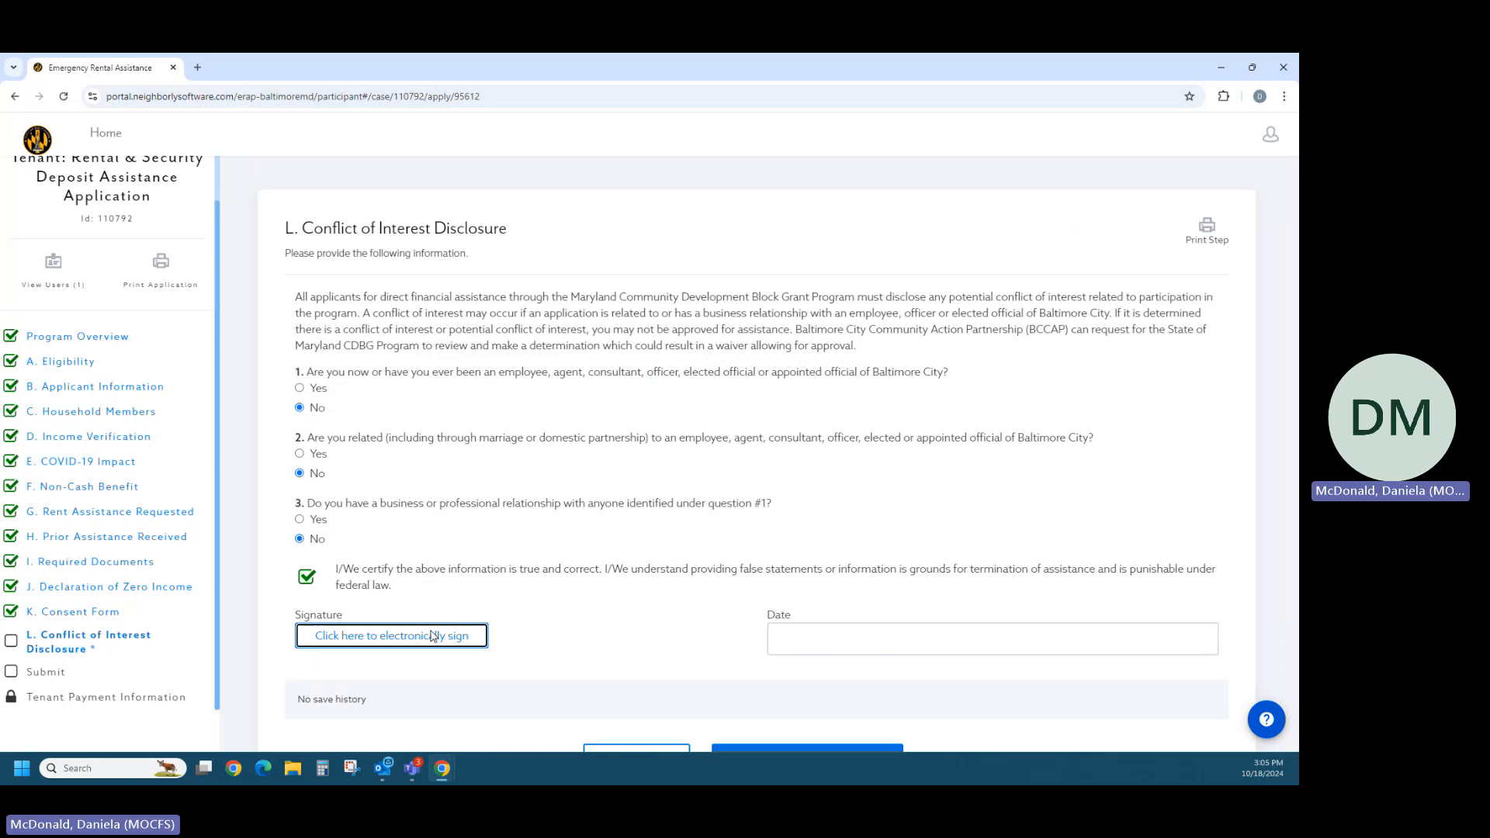
{"action": "left_click", "coordinate": [494, 317]}
{"action": "type", "text": "test"}
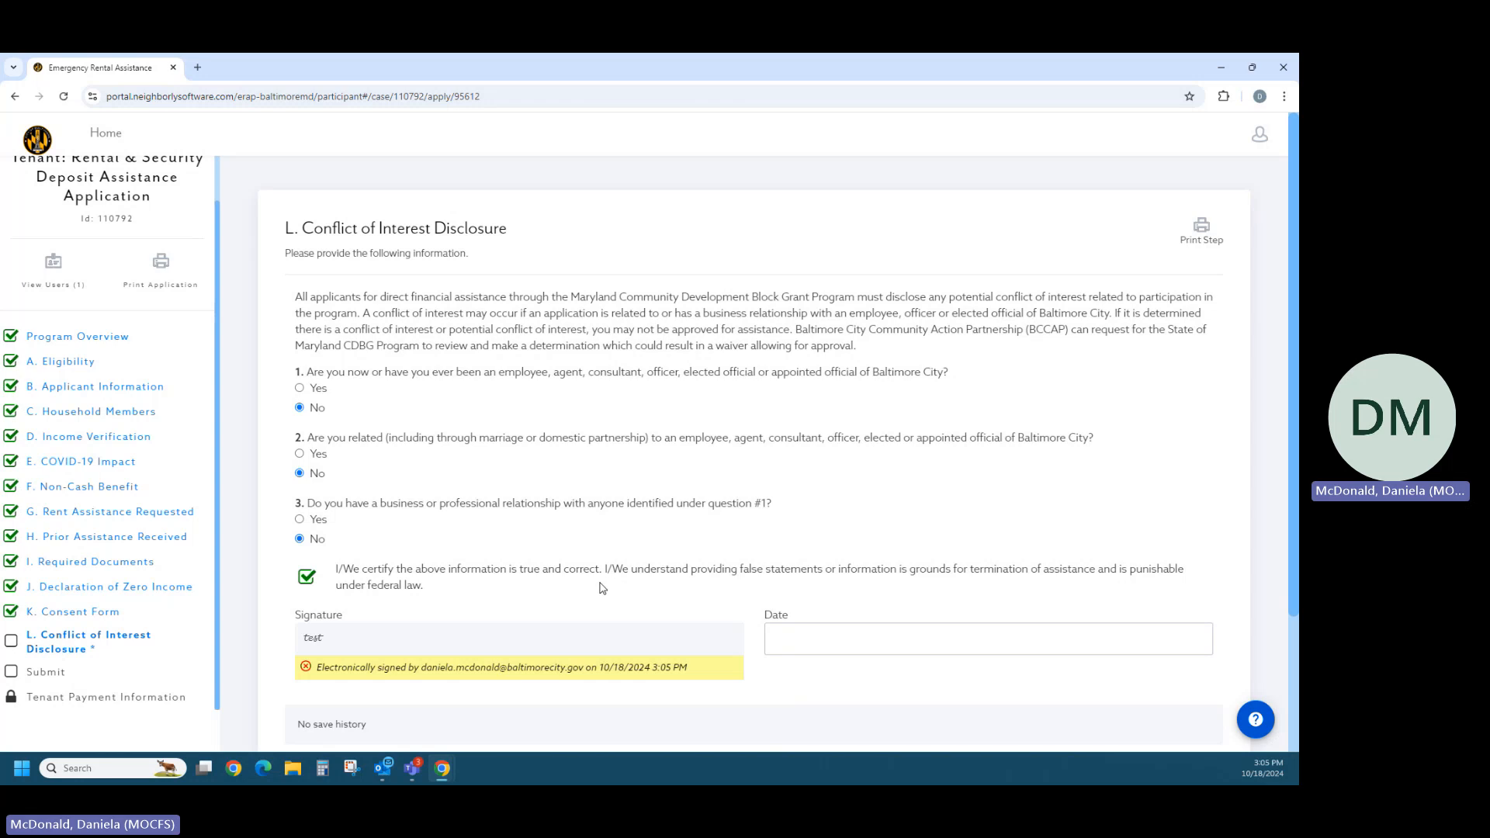
- Set the Conflict of Interest Disclosure date to 10/18/2024 and complete section L
{"action": "left_click", "coordinate": [1145, 648]}
{"action": "left_click", "coordinate": [923, 604]}
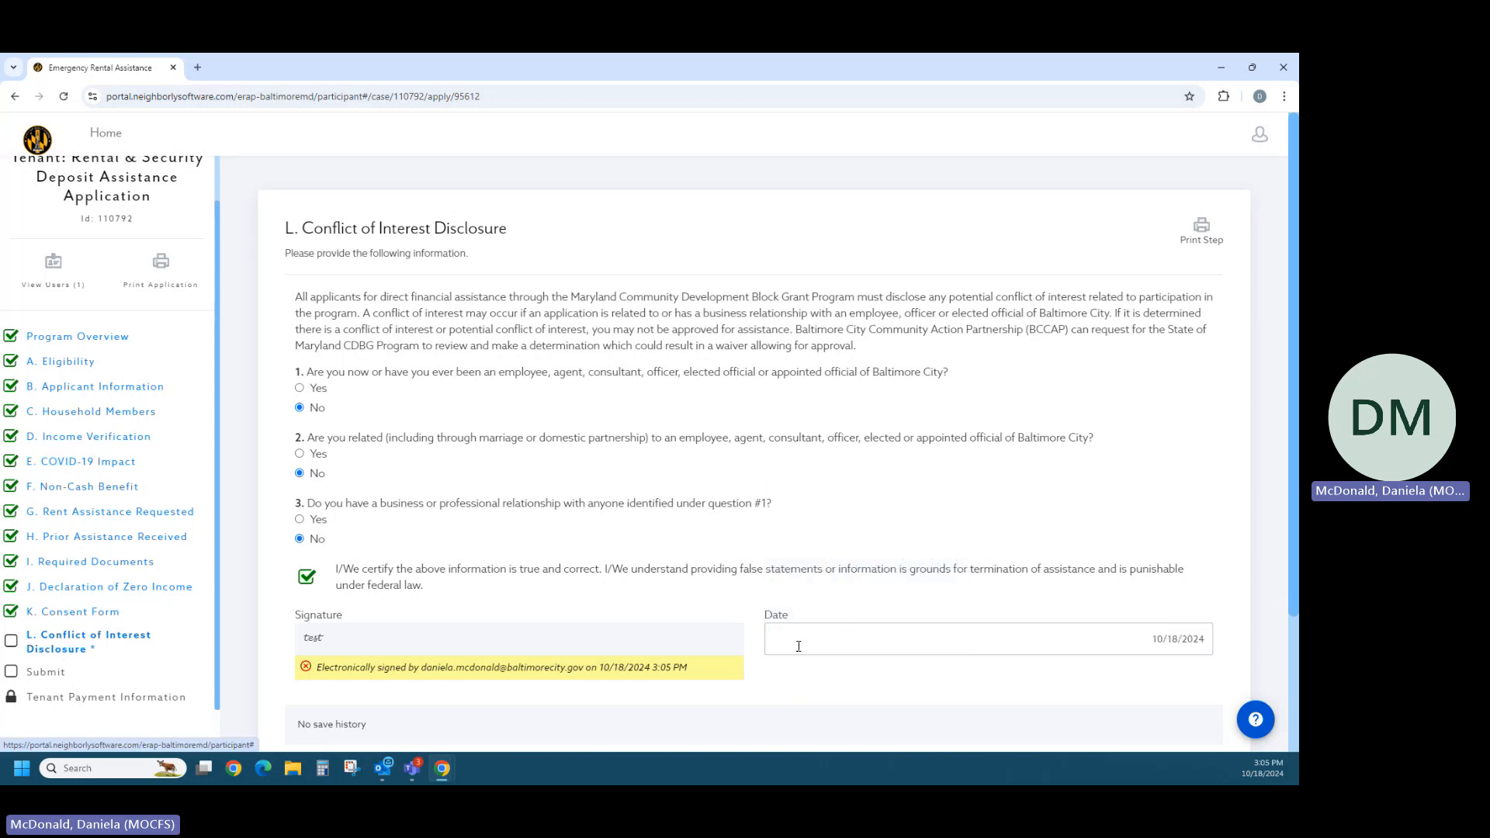
{"action": "scroll", "coordinate": [800, 655], "scroll_direction": "down", "scroll_amount": 1}
{"action": "scroll", "coordinate": [800, 655], "scroll_direction": "down", "scroll_amount": 1}
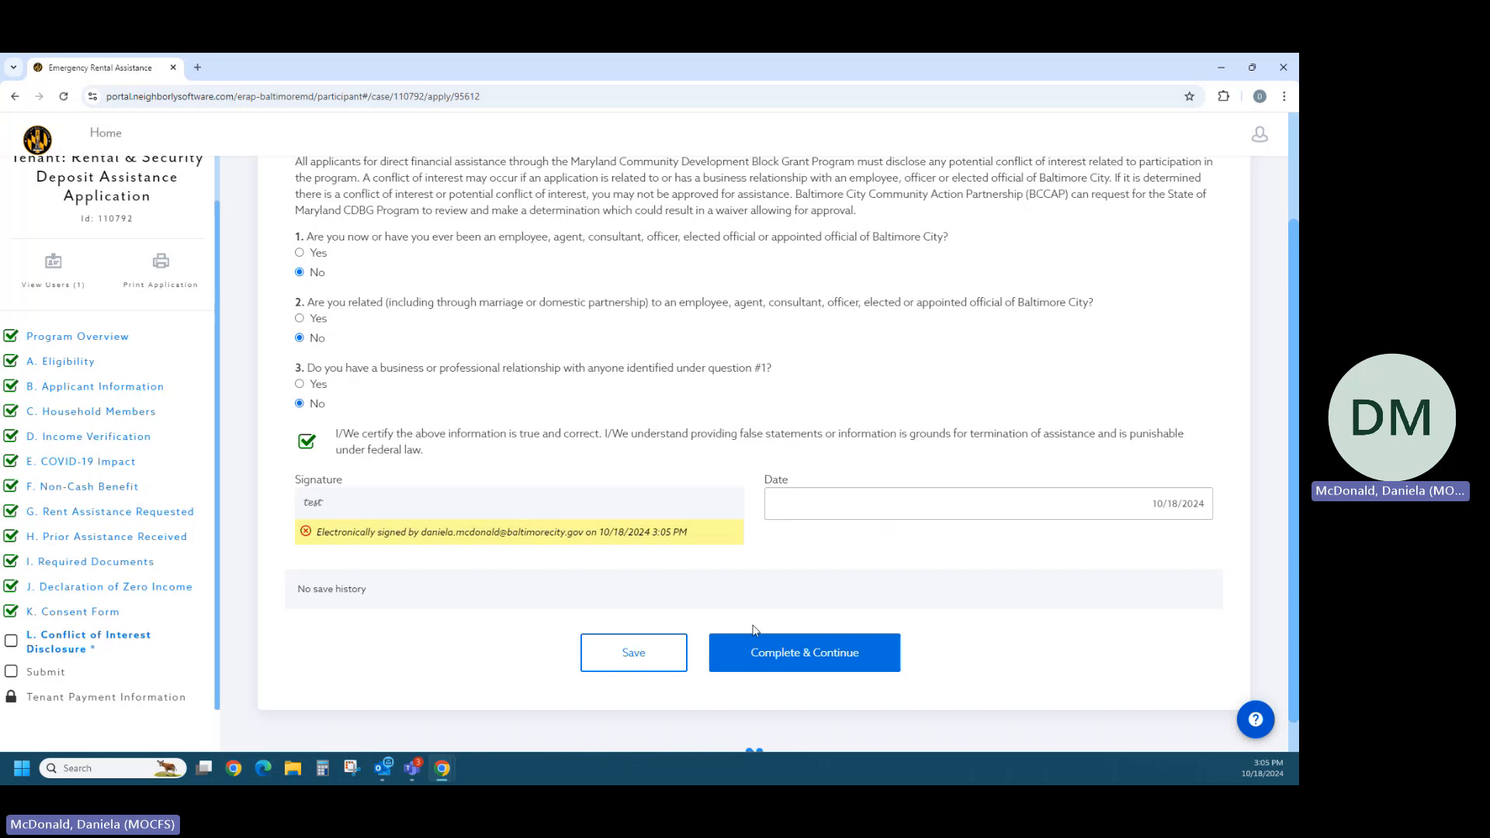
{"action": "left_click", "coordinate": [758, 658]}
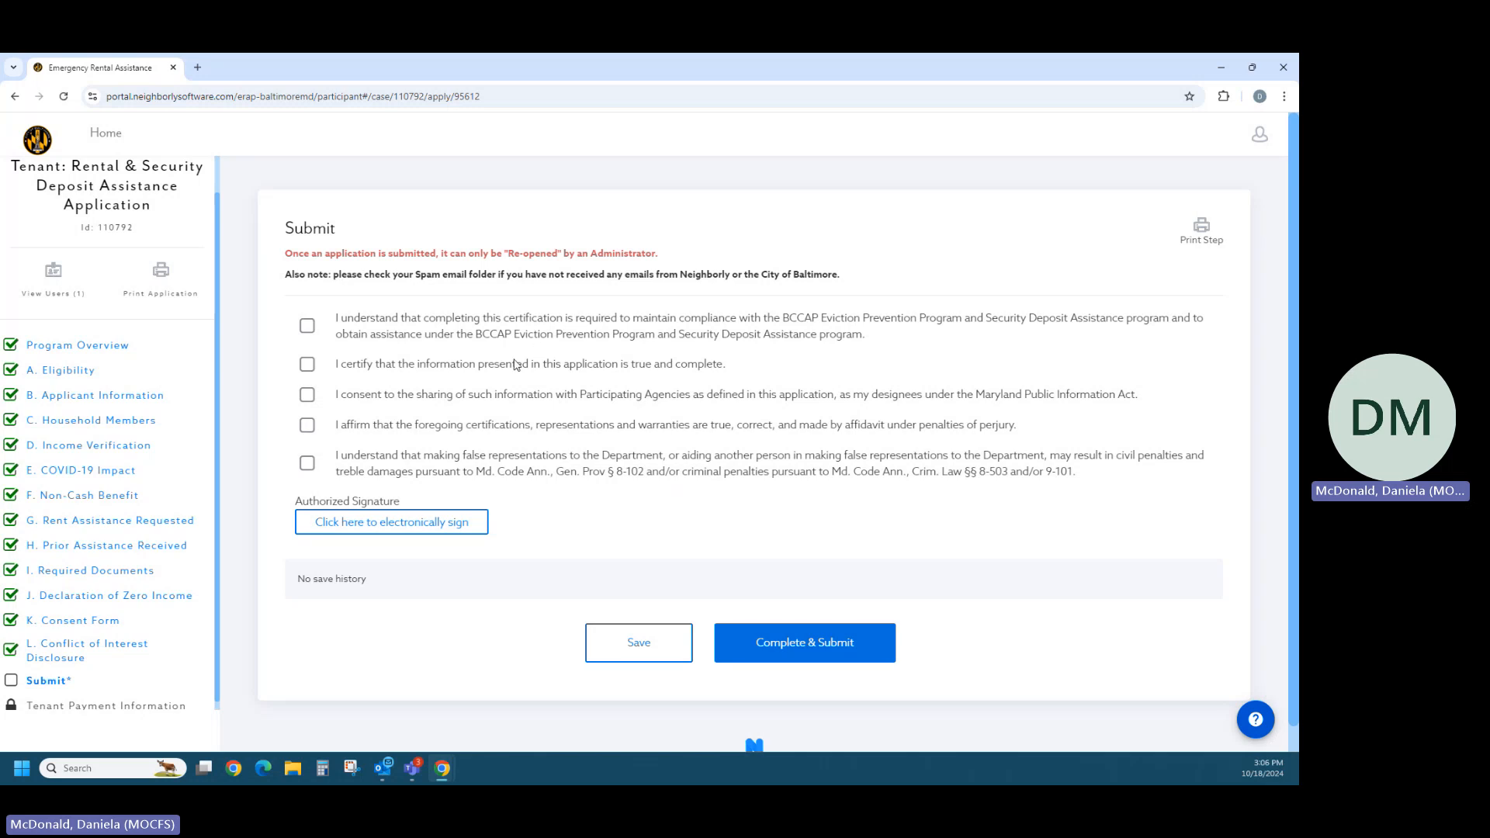
- Check all five certification statements in the Submit section
{"action": "left_click", "coordinate": [309, 333]}
{"action": "left_click", "coordinate": [307, 371]}
{"action": "left_click", "coordinate": [309, 399]}
{"action": "left_click", "coordinate": [308, 427]}
{"action": "left_click", "coordinate": [308, 464]}
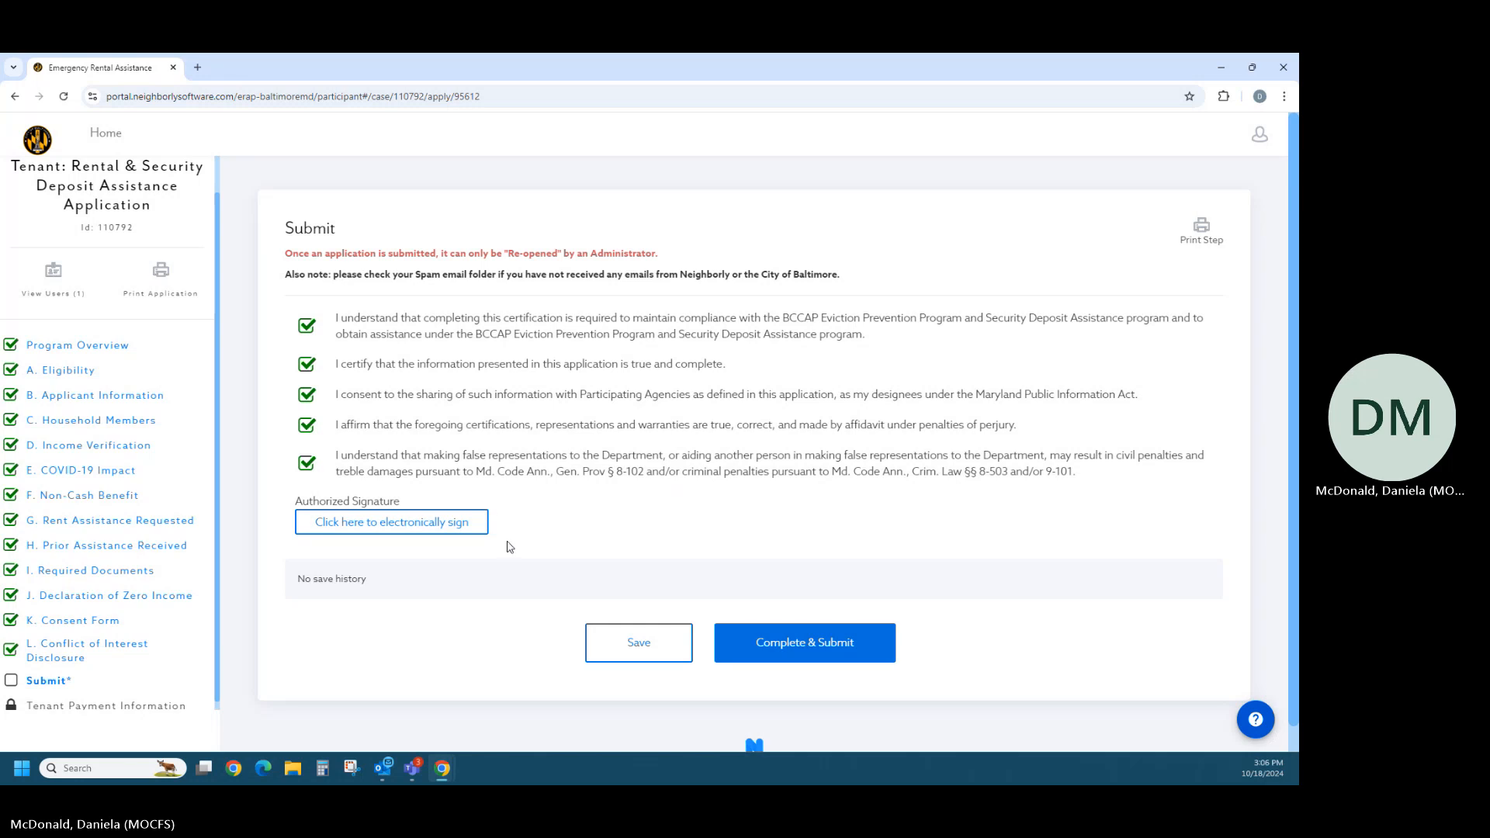
- Electronically sign the Submit section's Authorized Signature as "test"
{"action": "left_click", "coordinate": [477, 535]}
{"action": "left_click", "coordinate": [508, 305]}
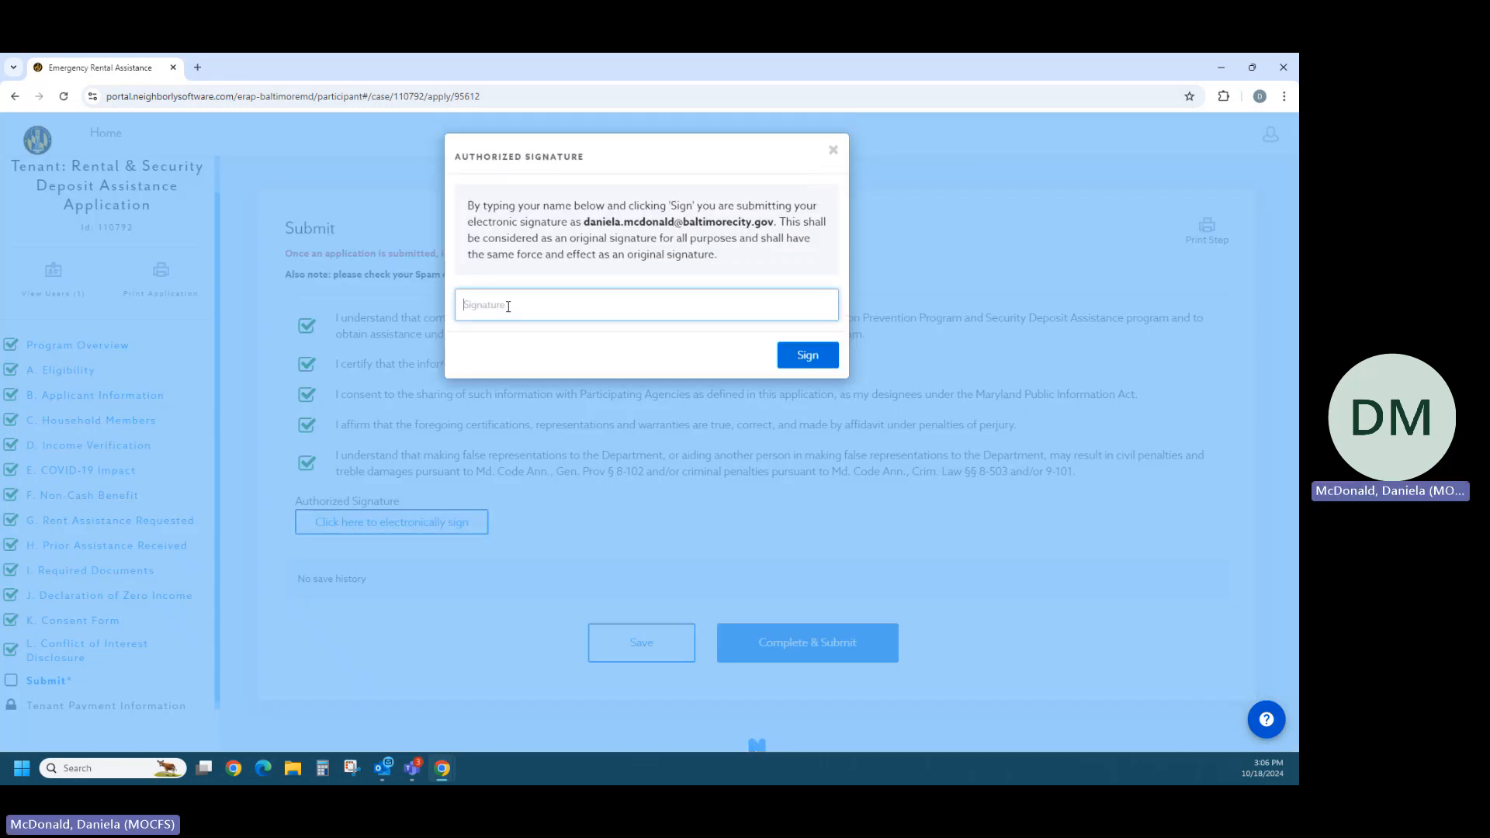
{"action": "type", "text": "test"}
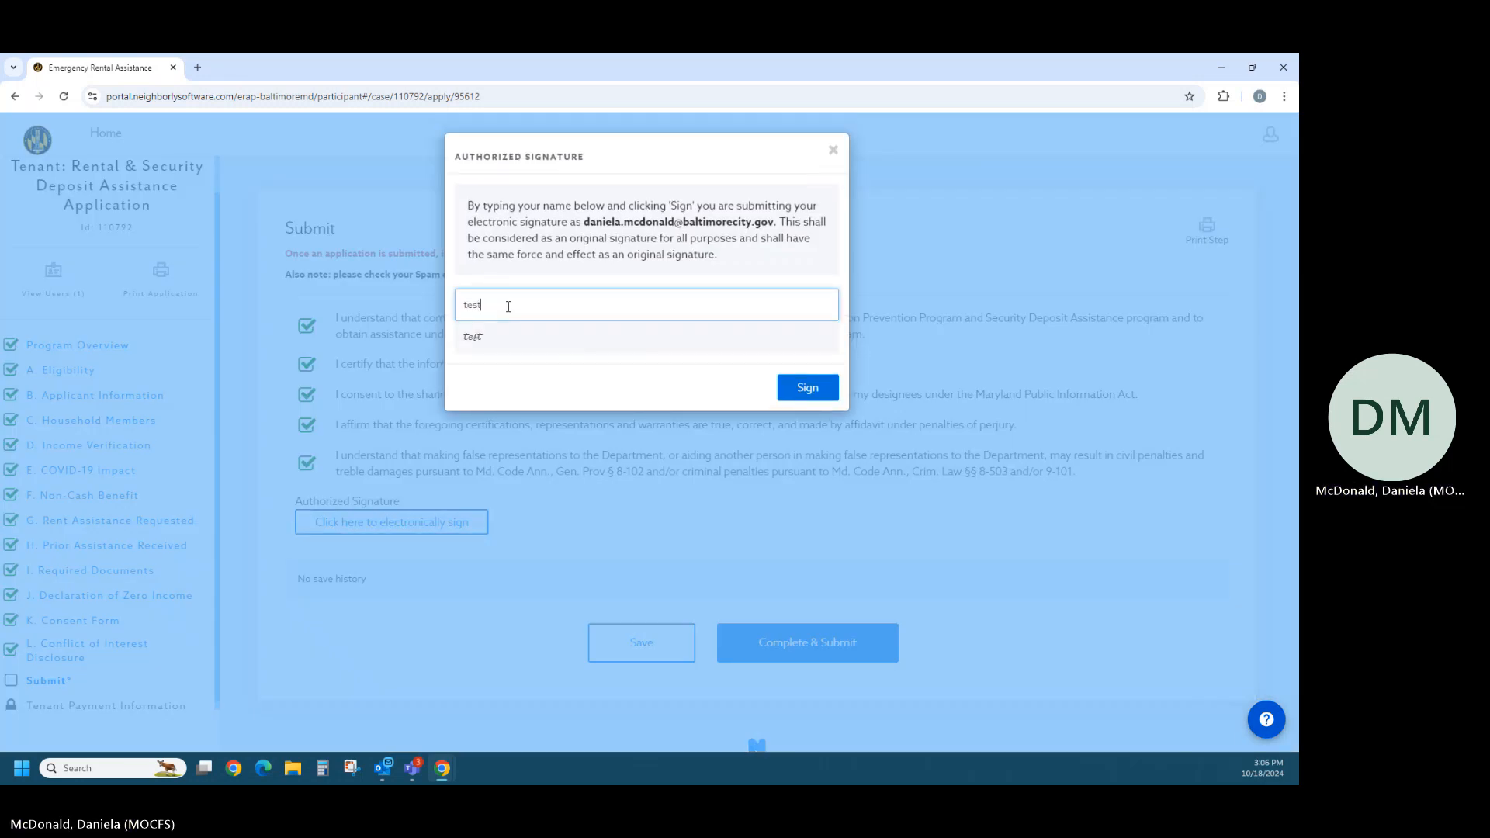
{"action": "left_click", "coordinate": [788, 385]}
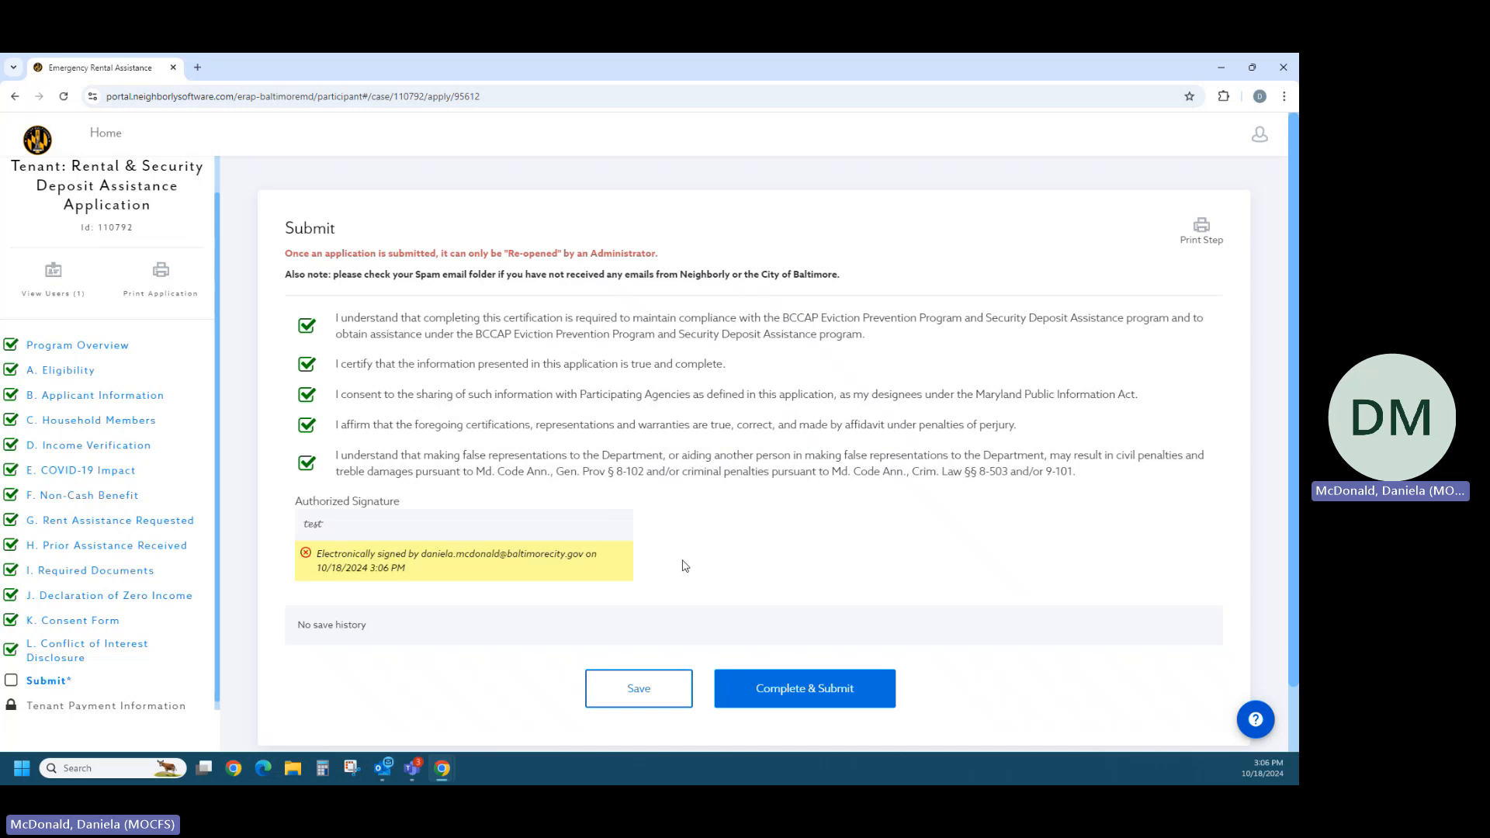
- Submit the completed application, confirm the submission and return to the portal's home page
{"action": "left_click", "coordinate": [782, 705]}
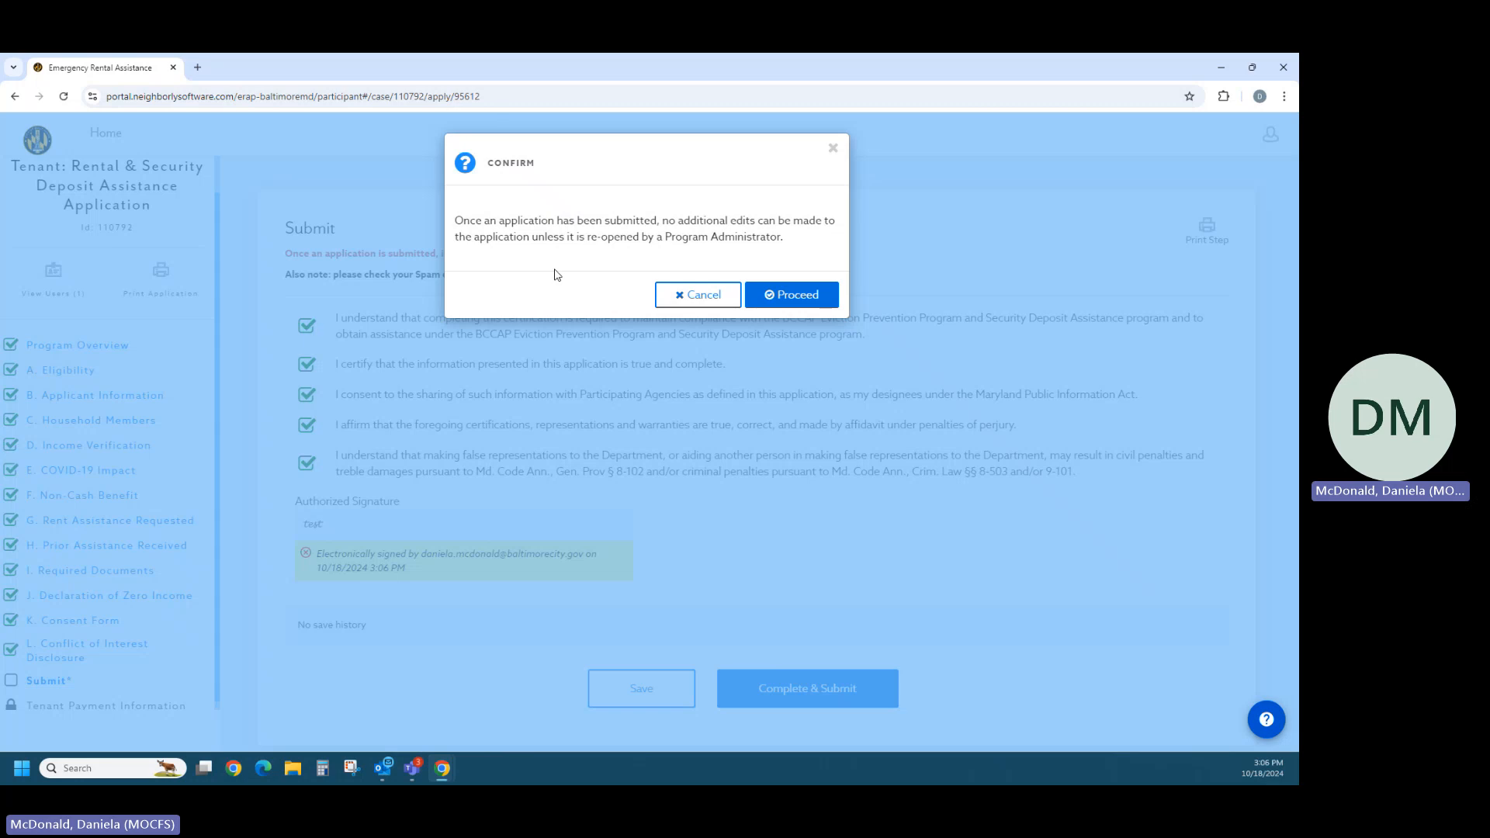
{"action": "left_click", "coordinate": [764, 302]}
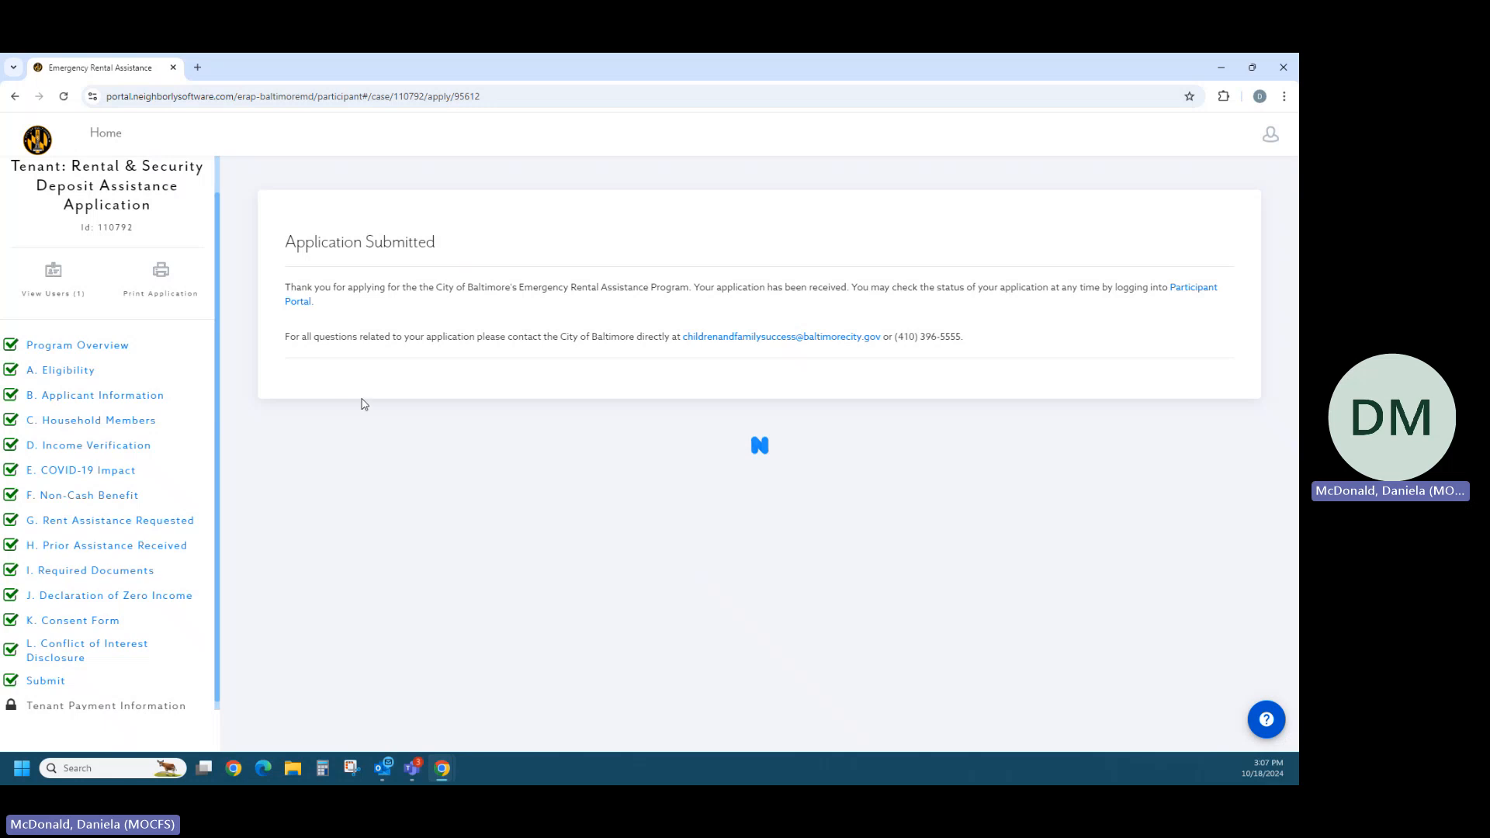
{"action": "left_click", "coordinate": [124, 144]}
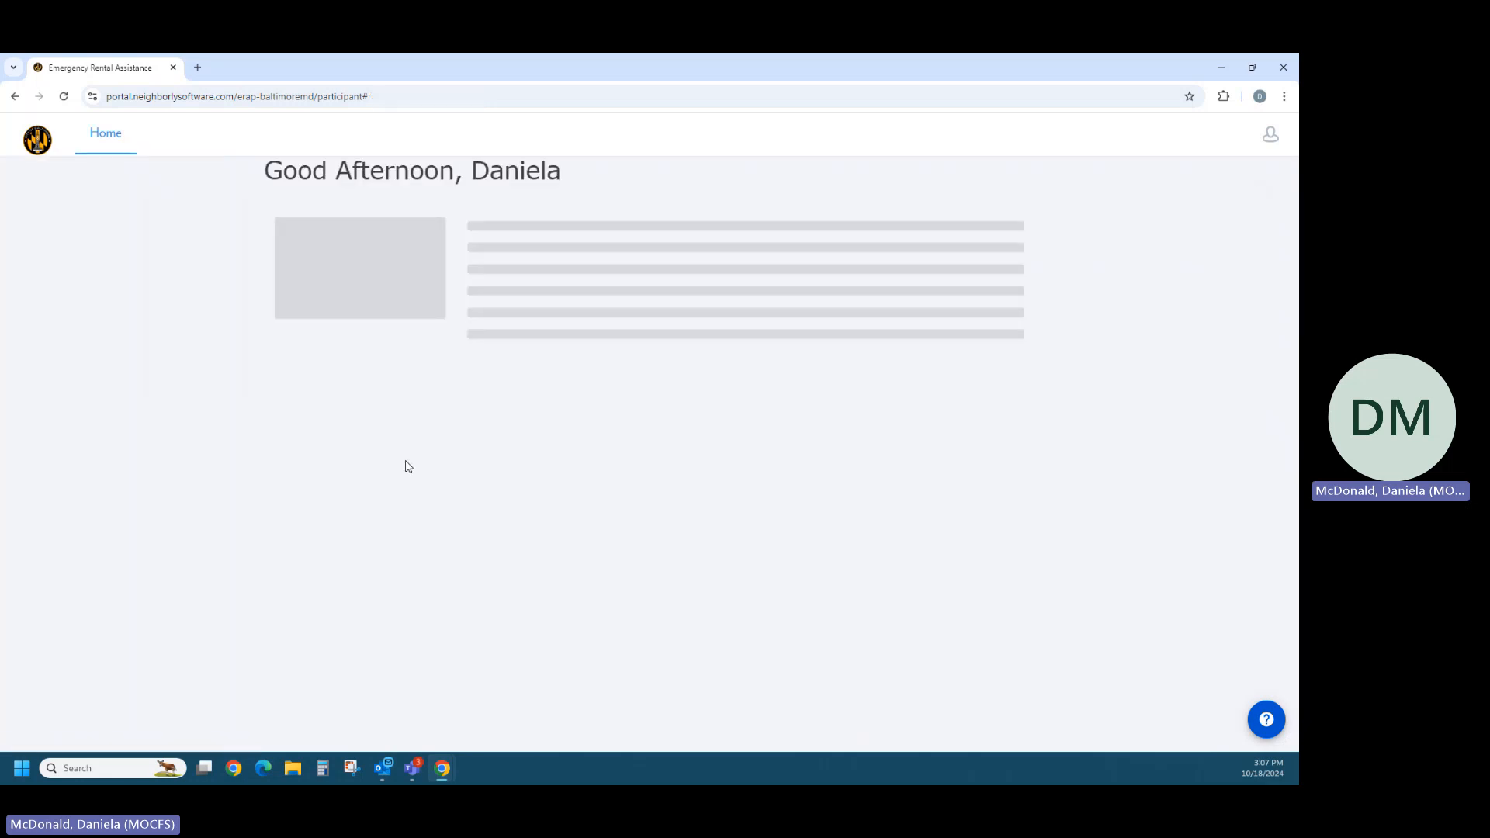